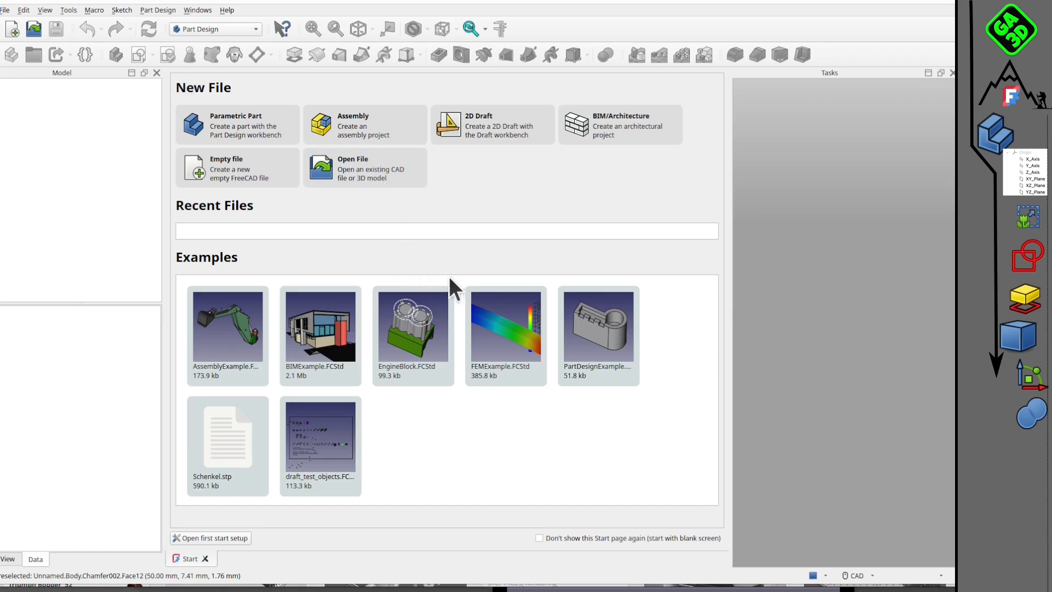
Create a new empty document and choose the c_lapieceintermédiaire folder in CCAK_WorkingWorkflow as its save location.
left_click(12, 29)
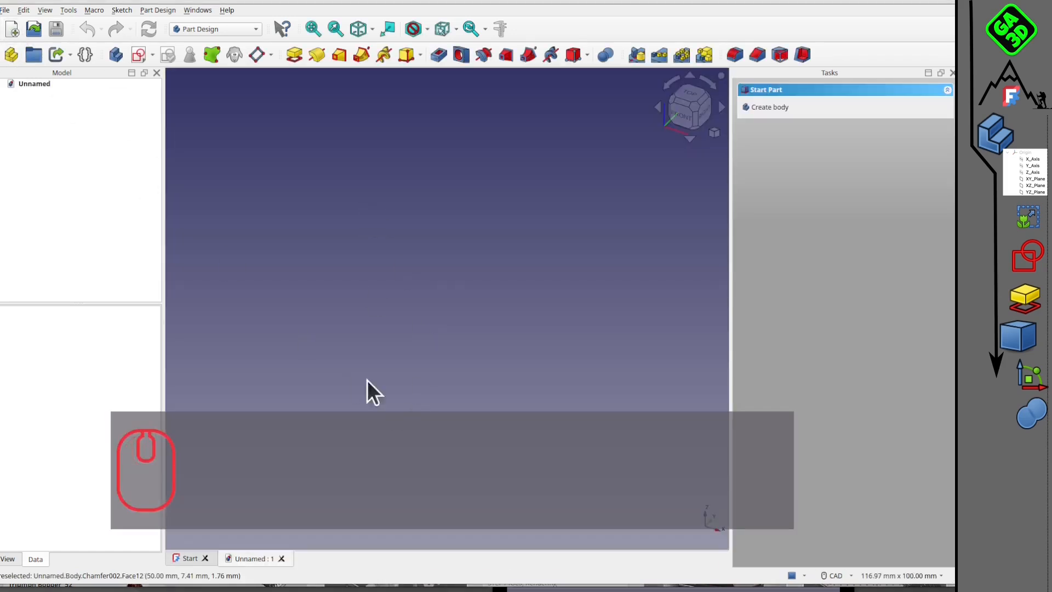
left_click(4, 10)
left_click(98, 111)
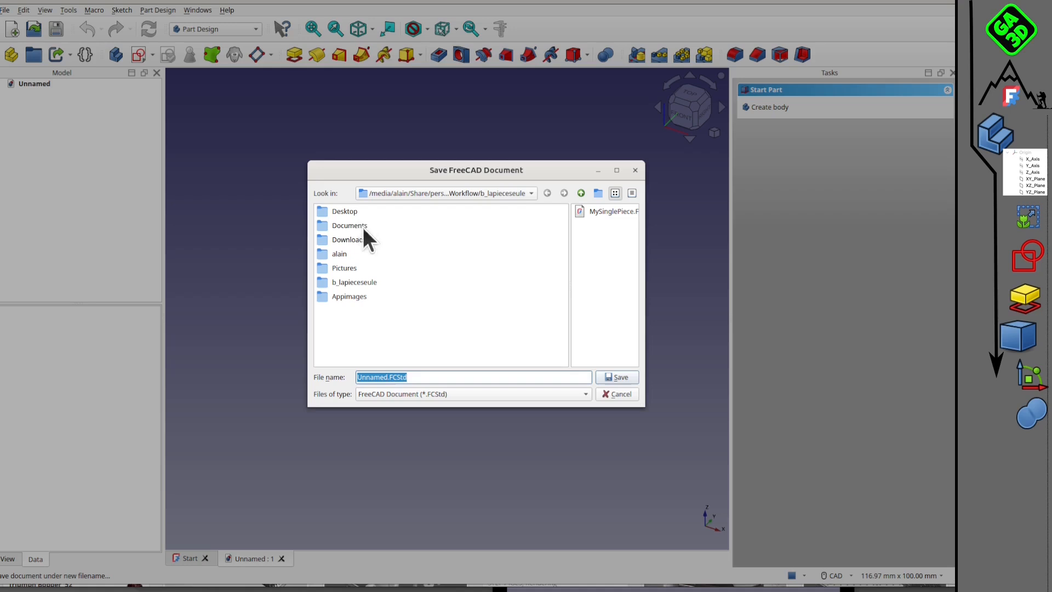
left_click(513, 195)
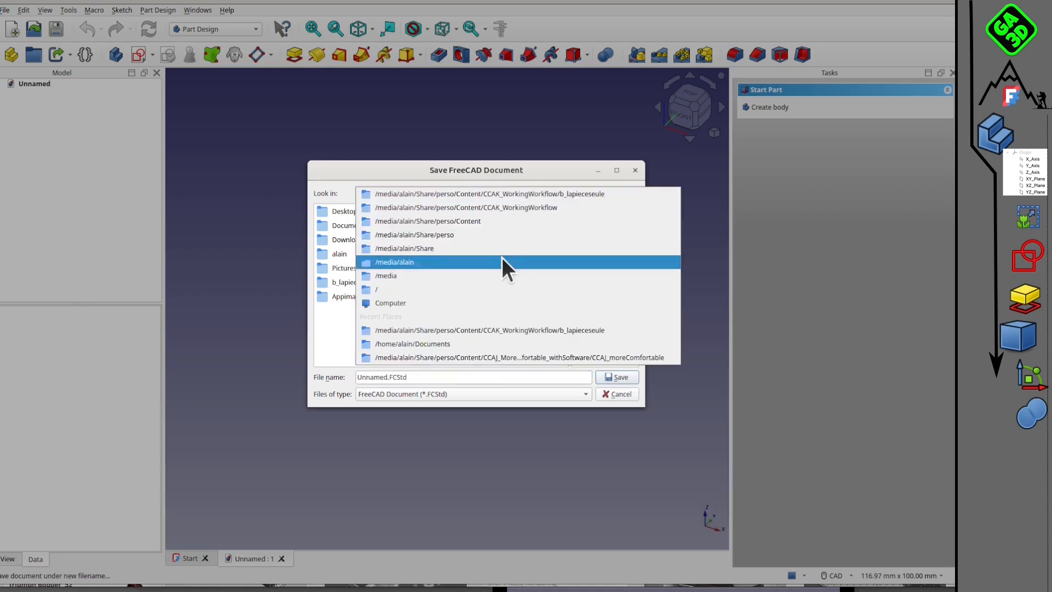
left_click(531, 208)
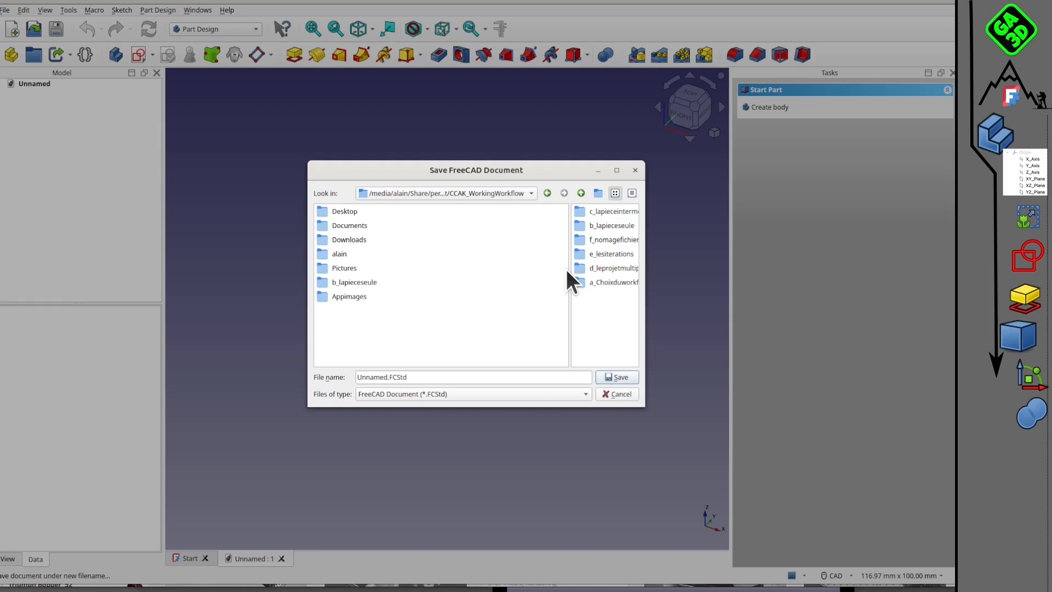
left_click_drag(568, 267, 447, 268)
double_click(489, 209)
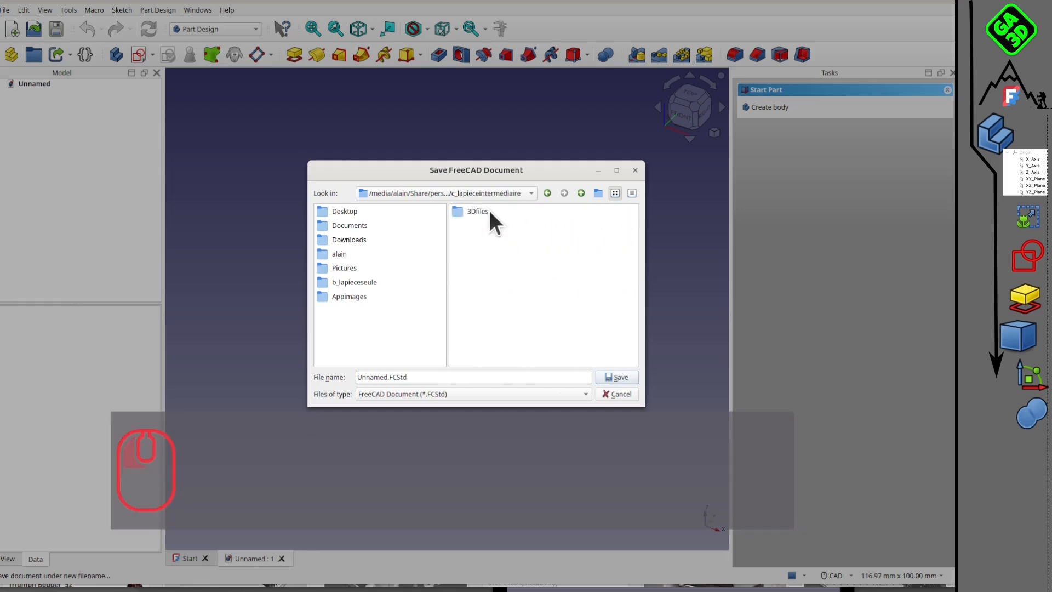
Name the document 800a_design and save it as a FreeCAD file in this folder.
left_click_drag(388, 377, 334, 382)
type("800")
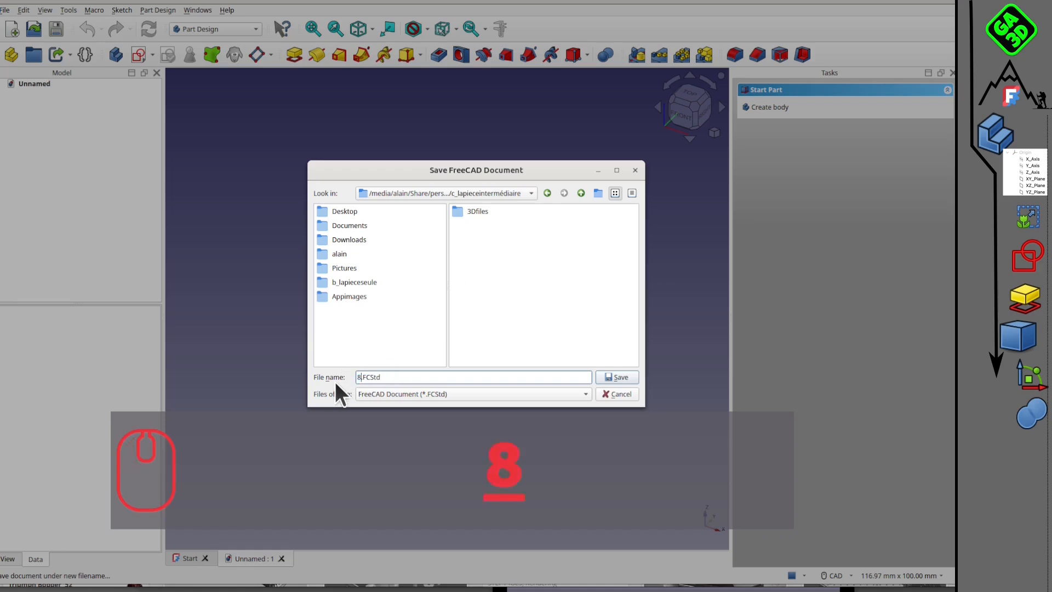
type("a")
type("_desi")
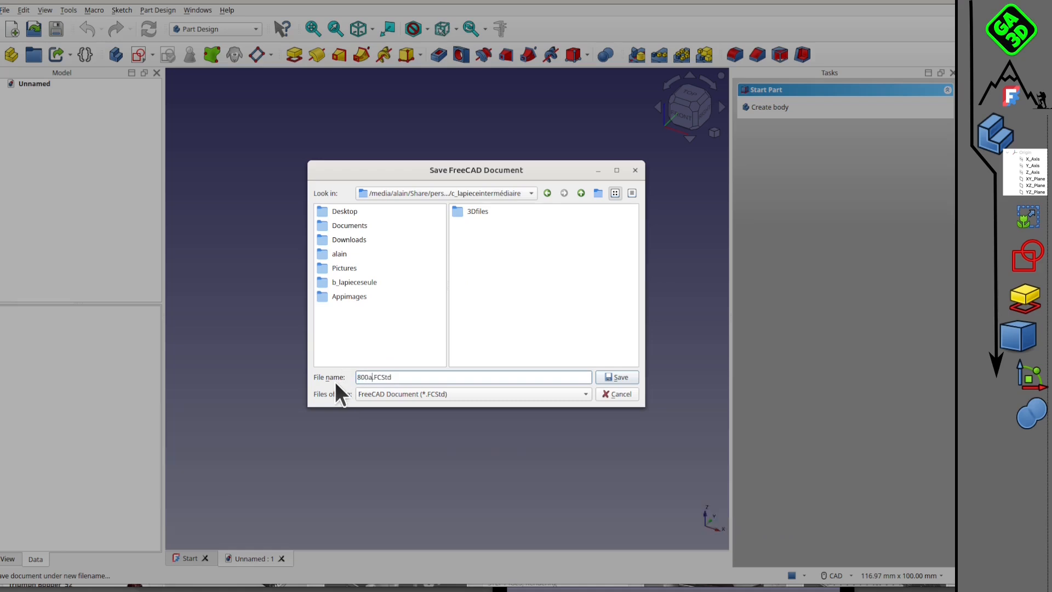
type("gn")
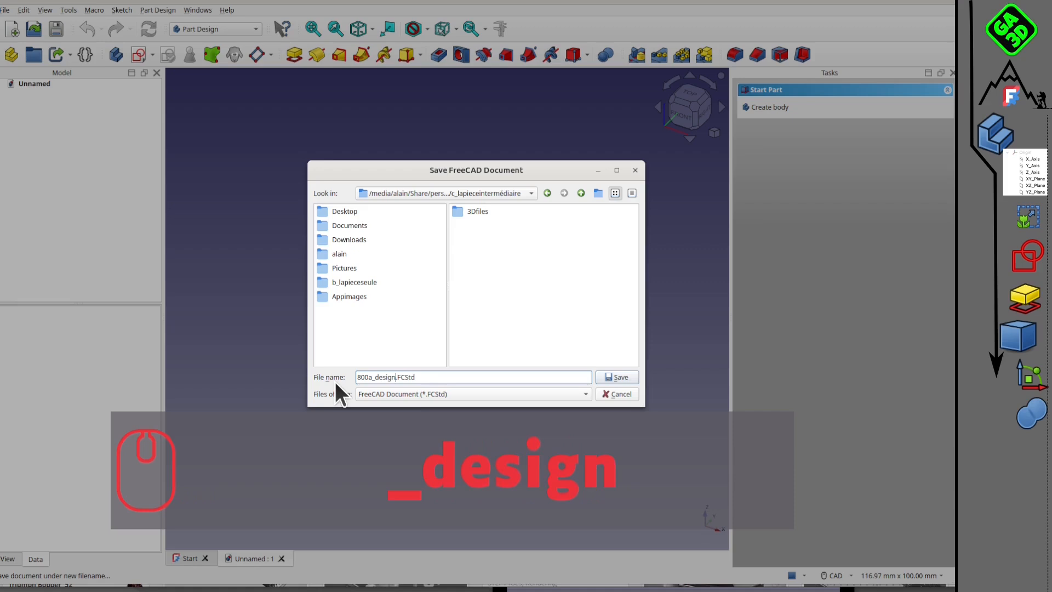
left_click(623, 377)
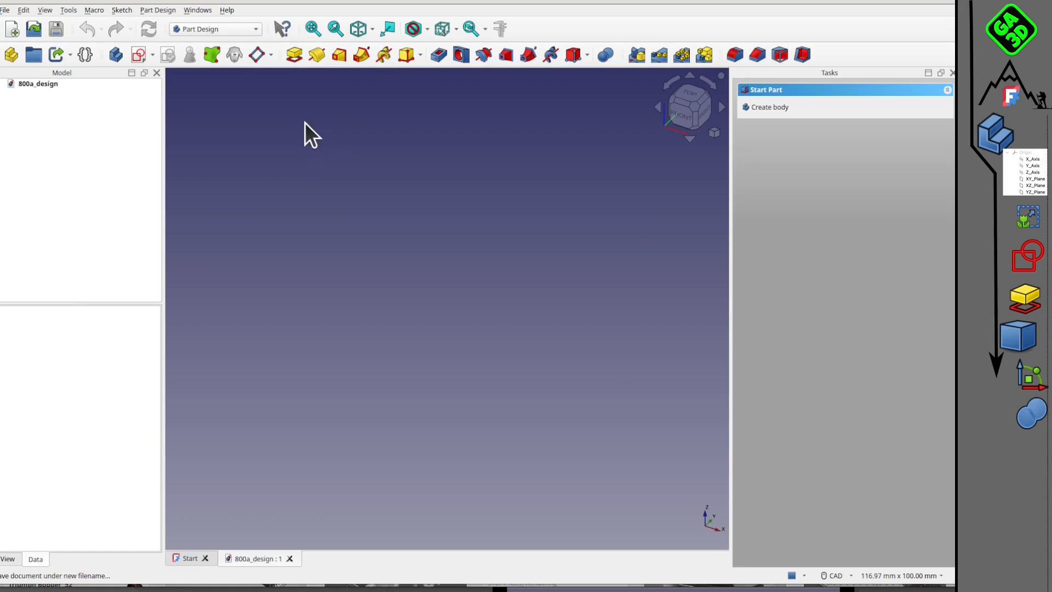
Switch to the web browser and search the GrabCAD library for nema17.
left_click(4, 3)
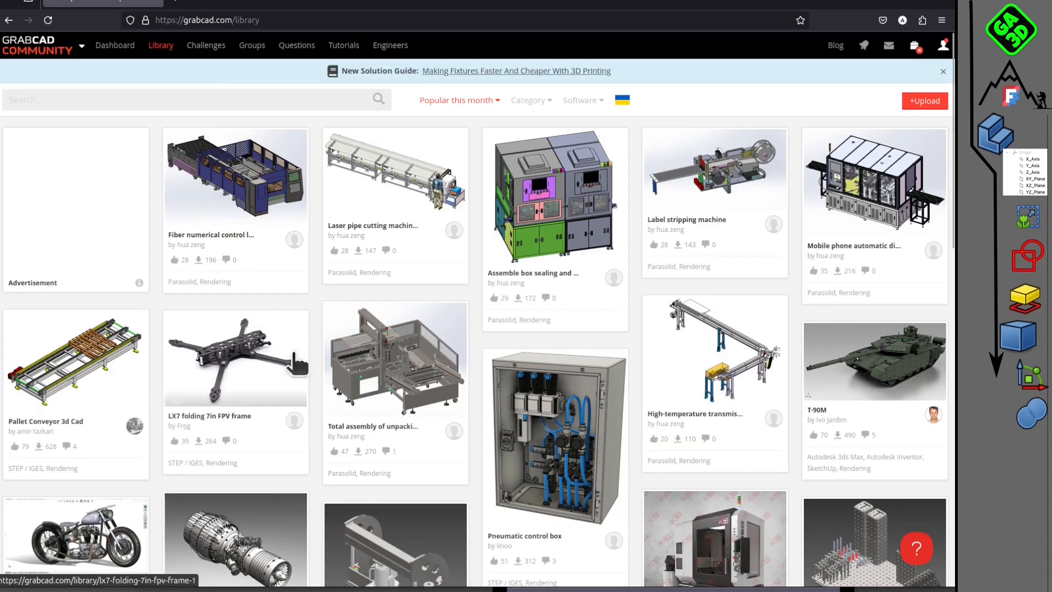
scroll(346, 324, "down", 2)
scroll(346, 324, "up", 2)
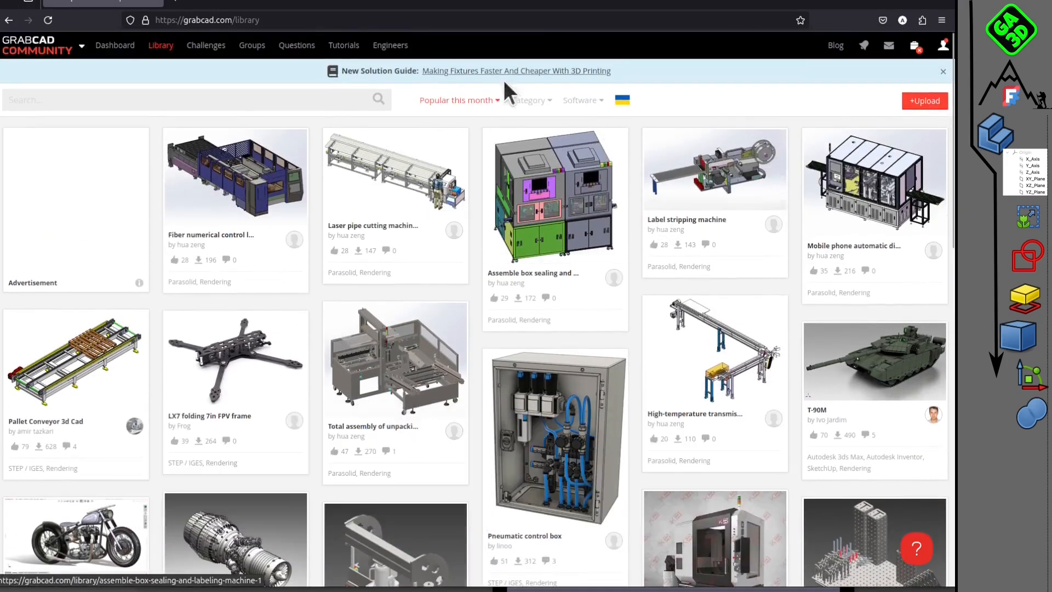
left_click(141, 97)
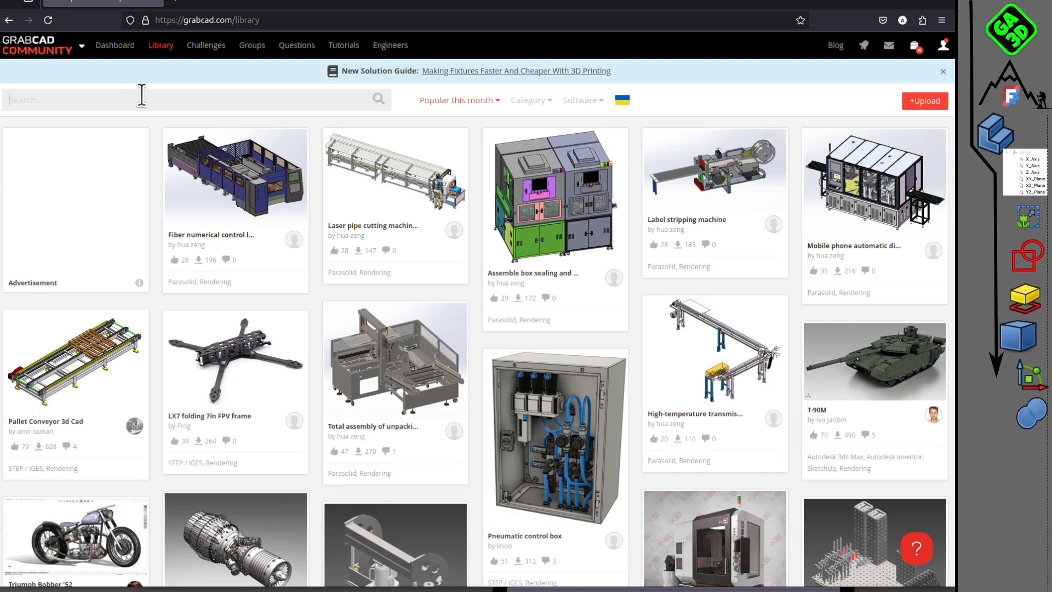
type("nemo")
key("BackSpace")
type("a17")
key("Return")
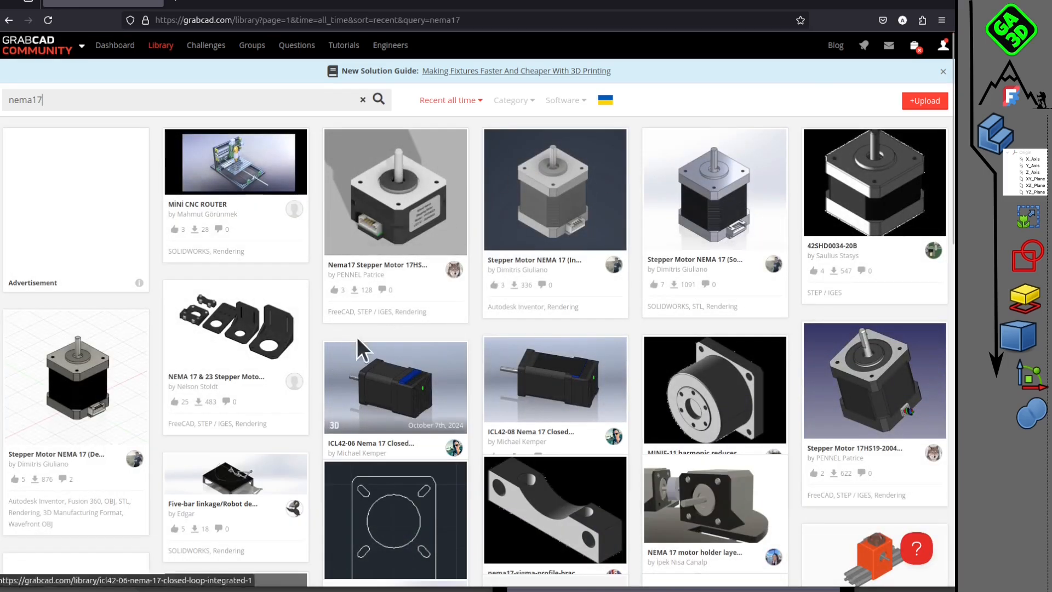
Browse the nema17 results, check which file formats the Stepper Motor NEMA 17 (Solidworks) model offers, and return to the results.
scroll(368, 357, "down", 3)
scroll(378, 351, "up", 3)
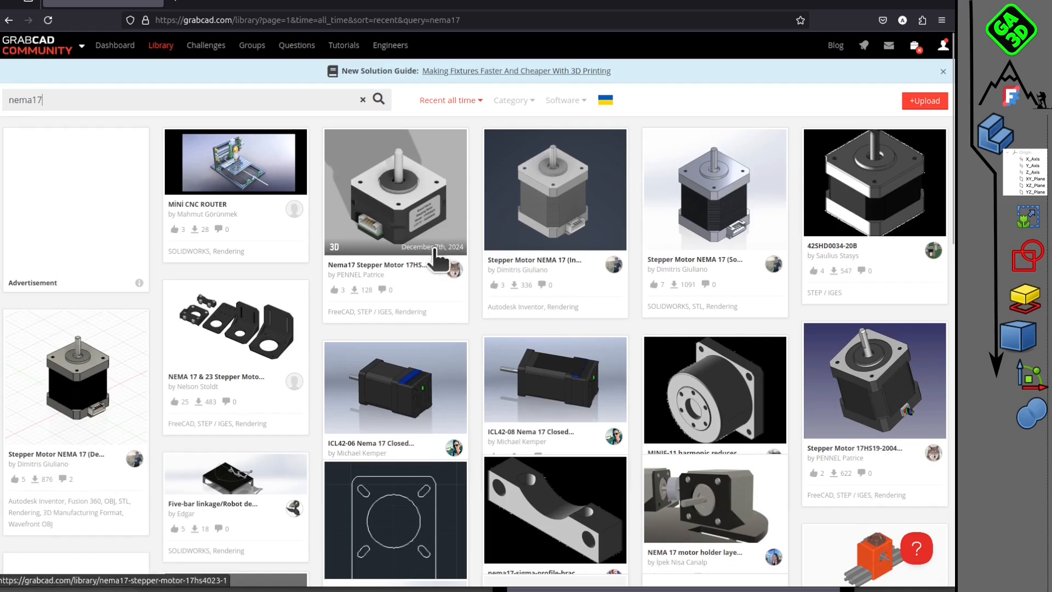
scroll(436, 259, "down", 4)
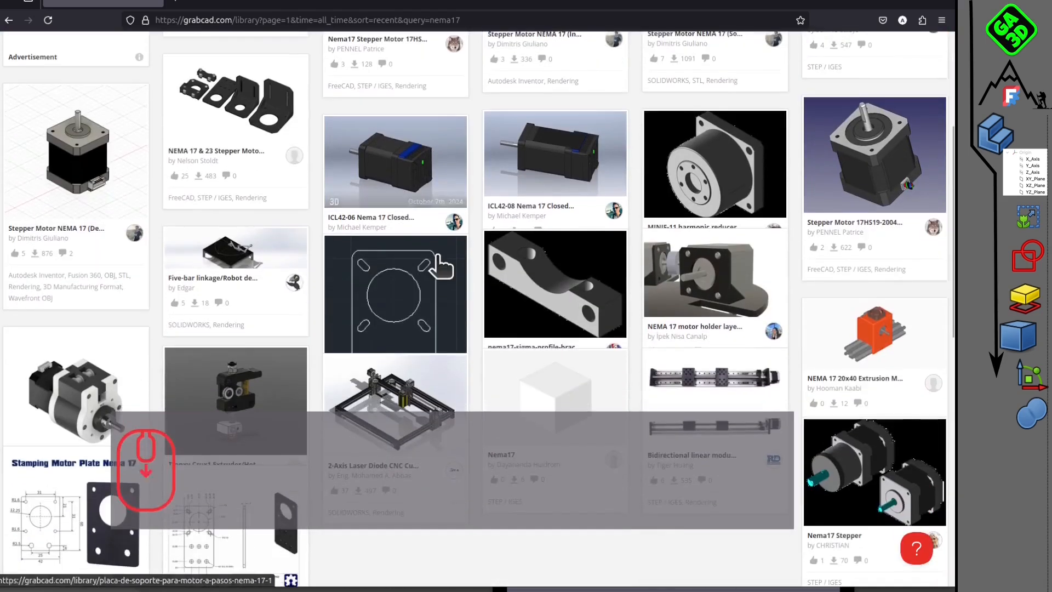
scroll(437, 258, "down", 1)
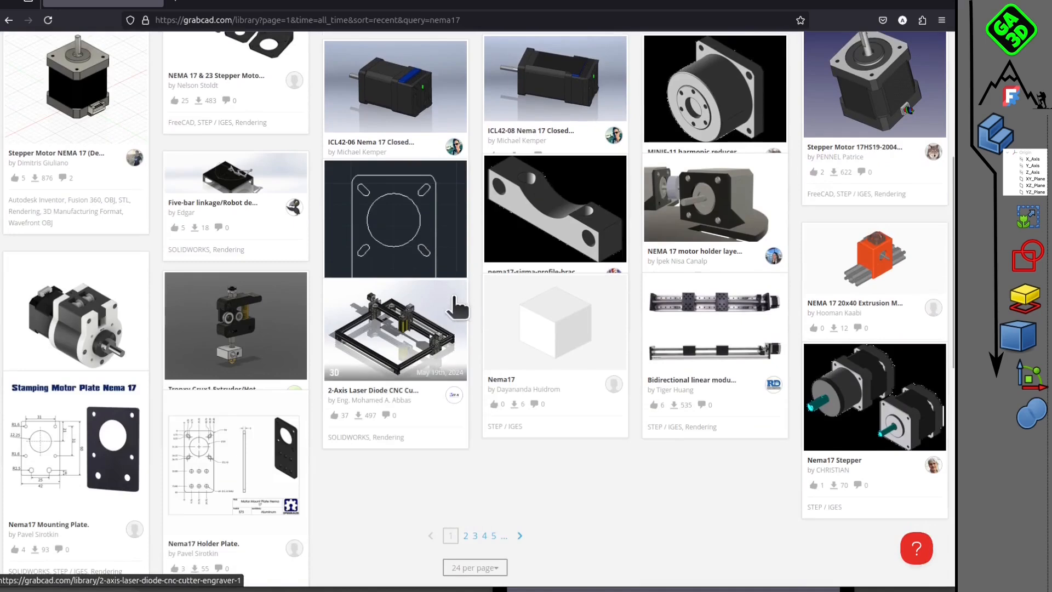
scroll(469, 329, "up", 5)
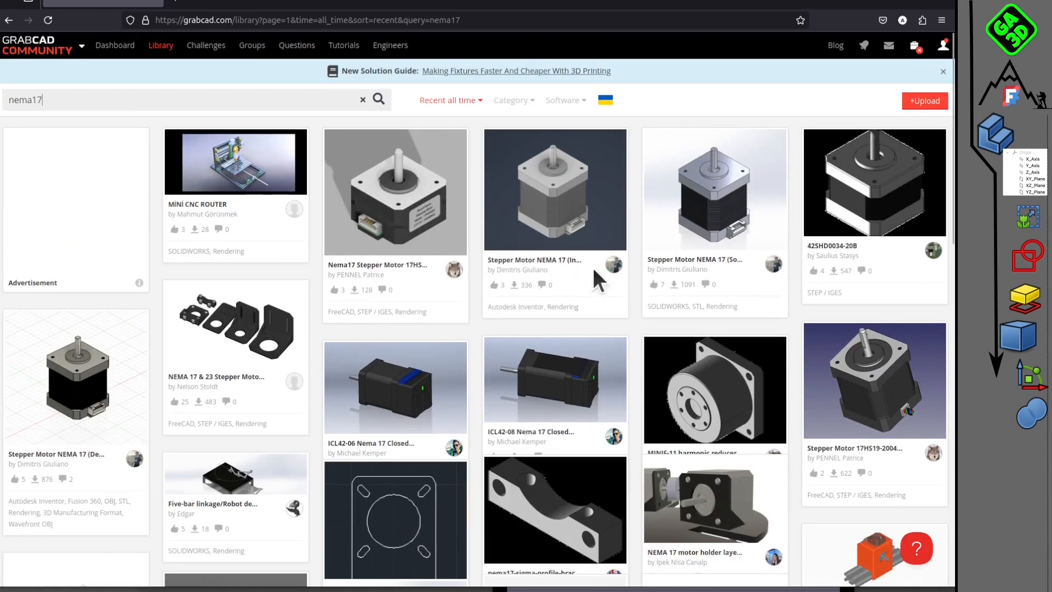
left_click(712, 179)
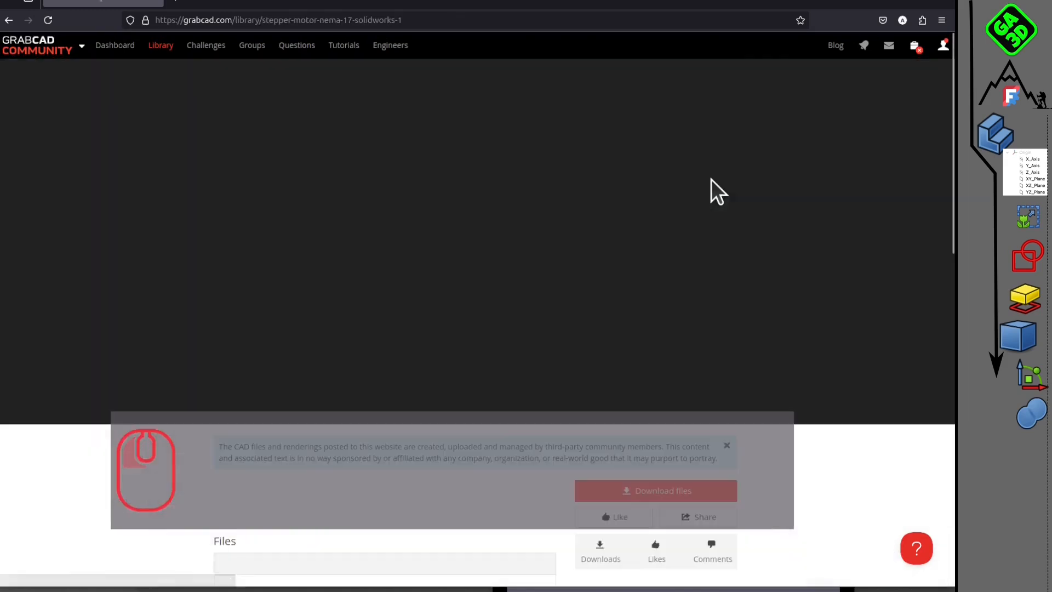
scroll(606, 394, "down", 7)
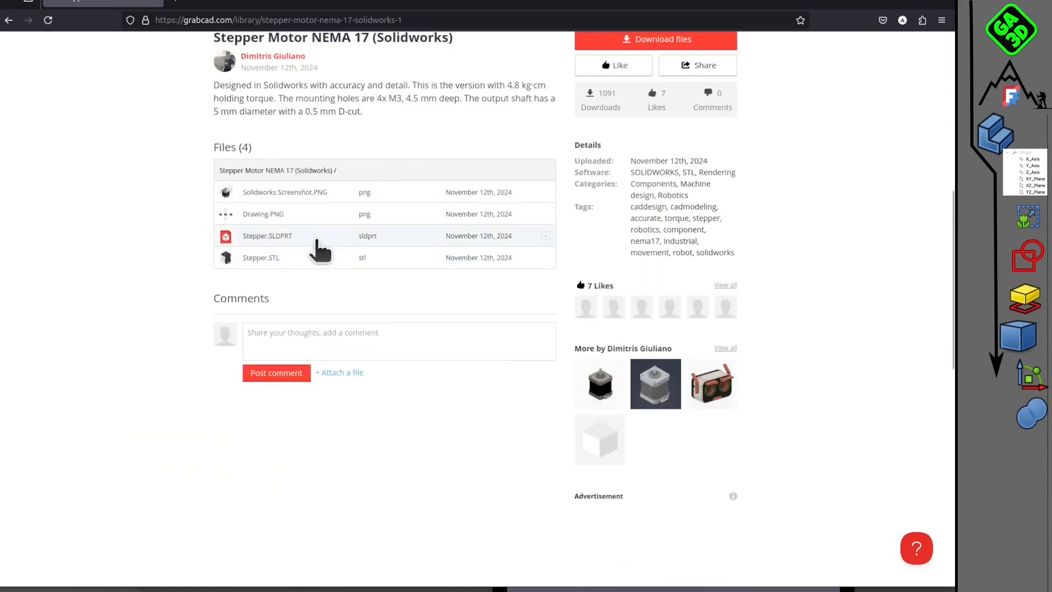
scroll(325, 253, "up", 7)
left_click(9, 20)
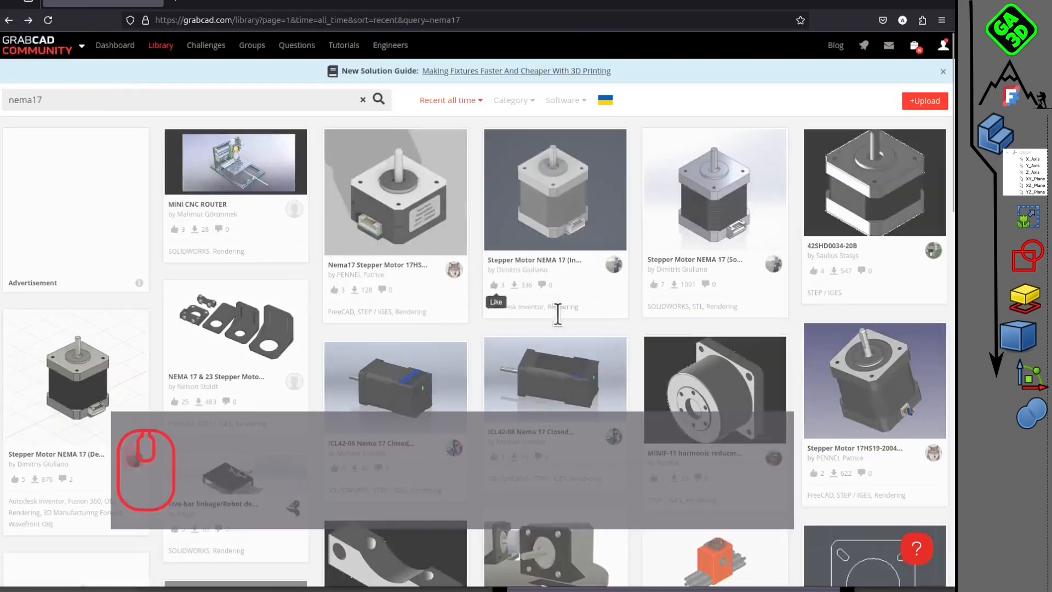
Check which file formats the 42SHD0034-20B stepper model offers, leave its page, and switch back to FreeCAD.
left_click(881, 200)
scroll(390, 253, "down", 1)
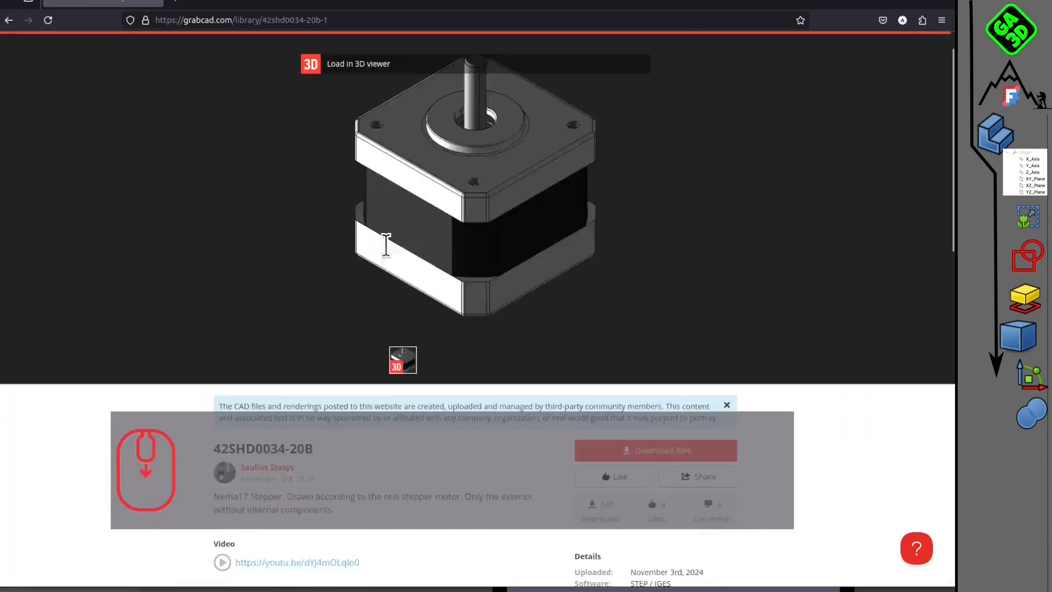
scroll(388, 255, "down", 10)
scroll(387, 247, "up", 2)
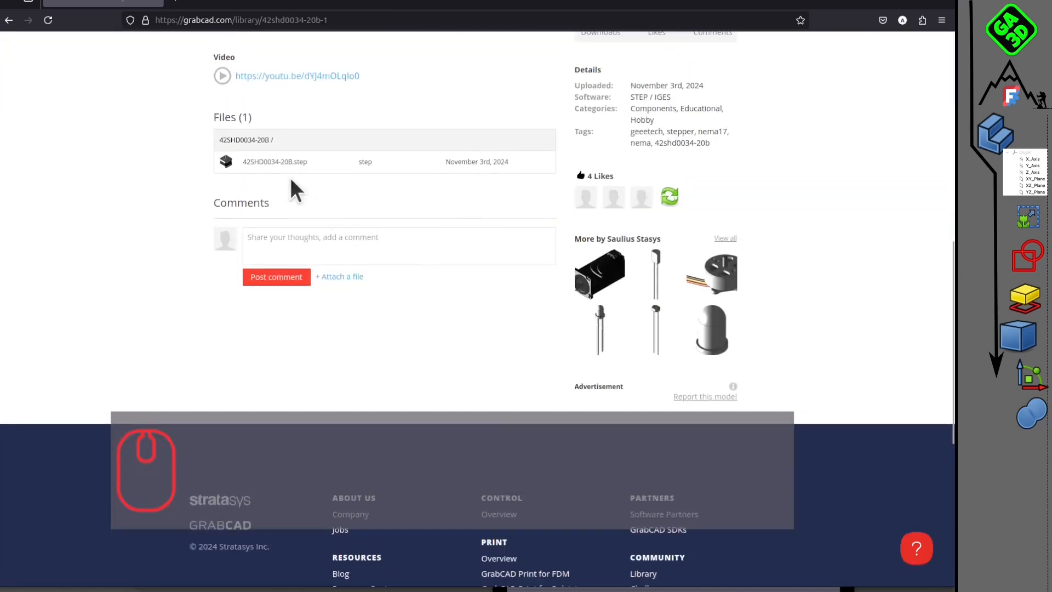
scroll(289, 187, "up", 10)
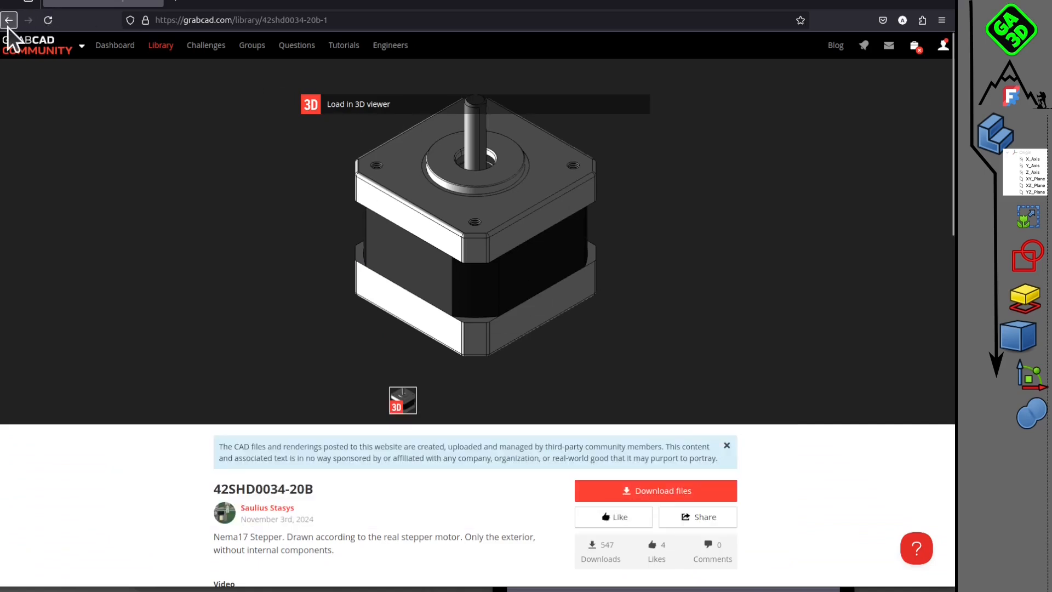
left_click(9, 20)
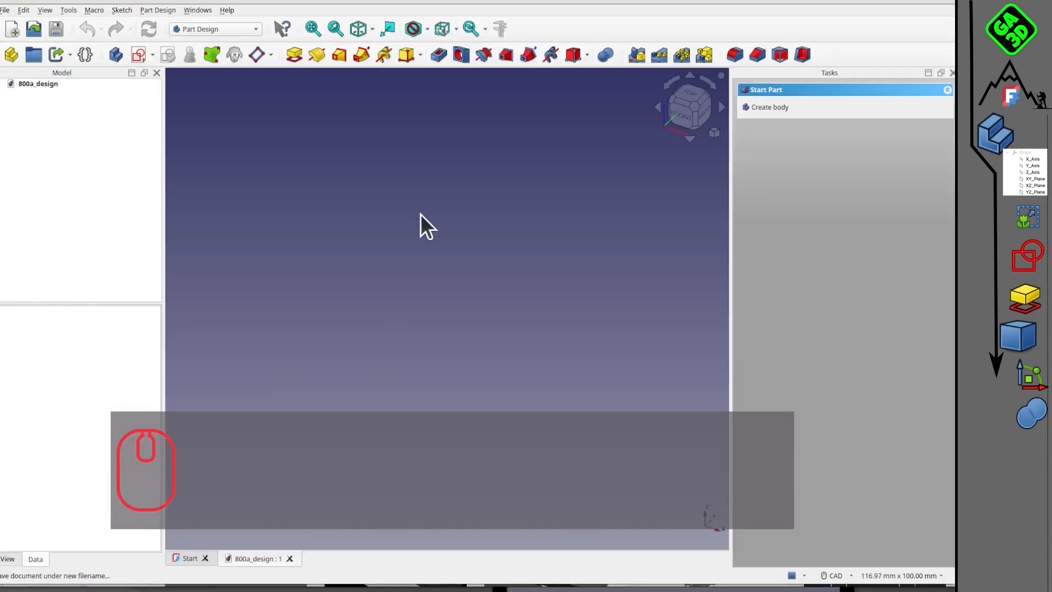
Import Raspberry Pi Pico-R3.STEP from the external_Elements folder with the default STEP options and inspect the board's component side.
left_click_drag(730, 239, 747, 239)
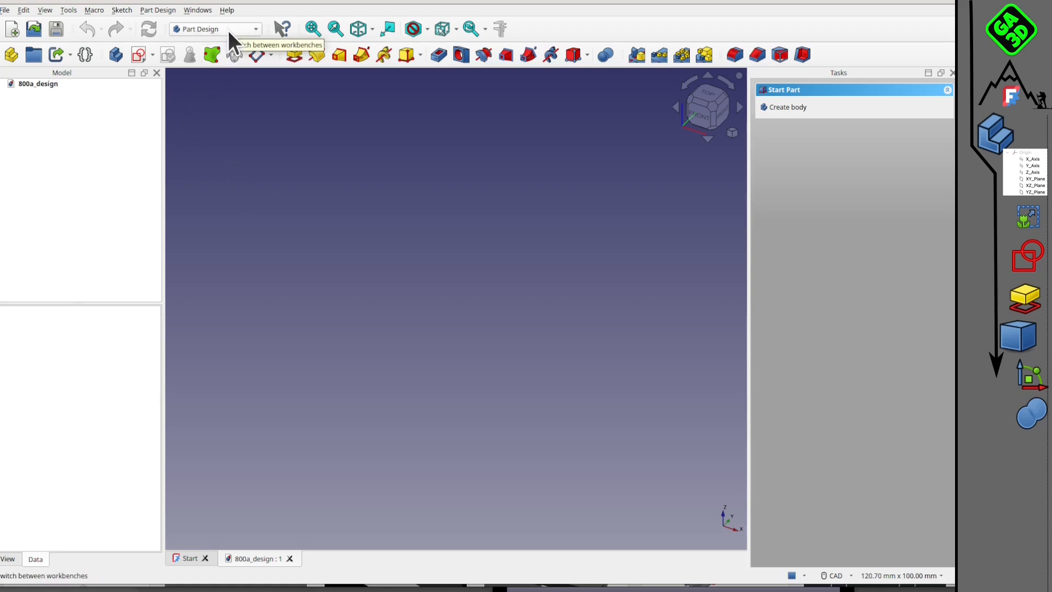
left_click(5, 10)
left_click(82, 164)
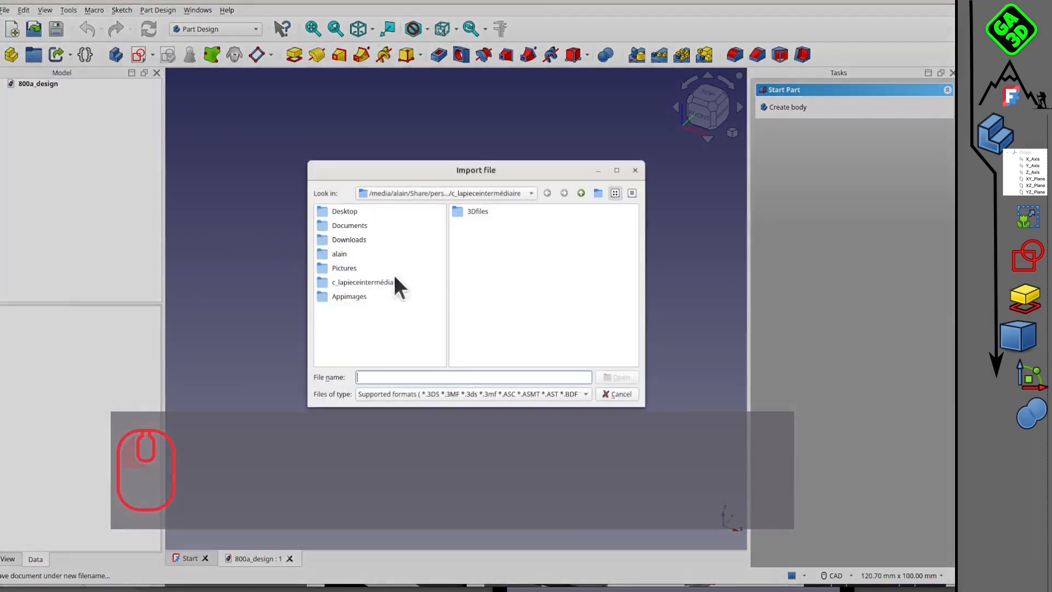
double_click(484, 214)
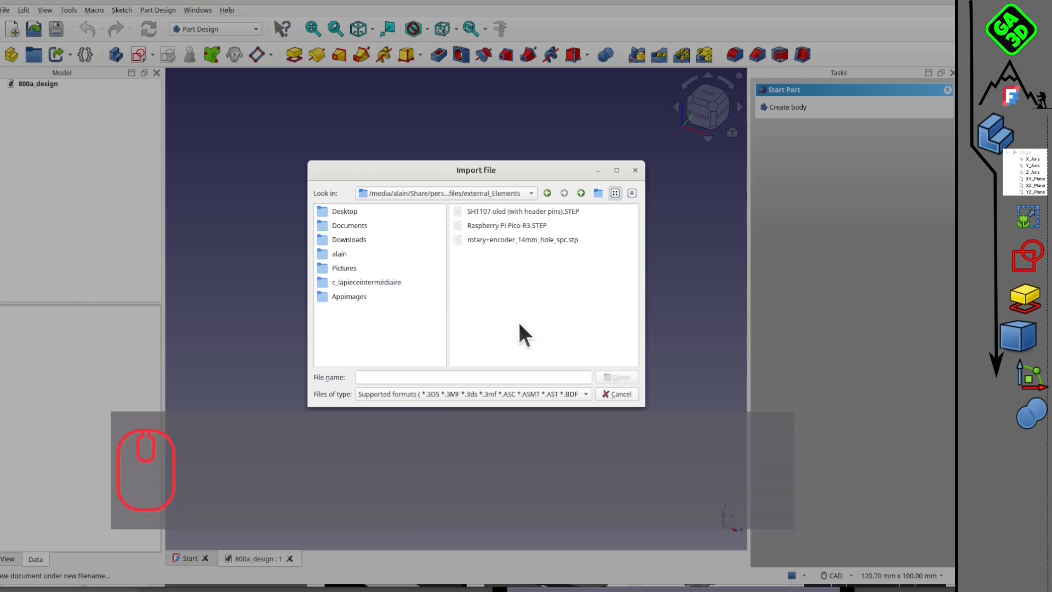
left_click(490, 224)
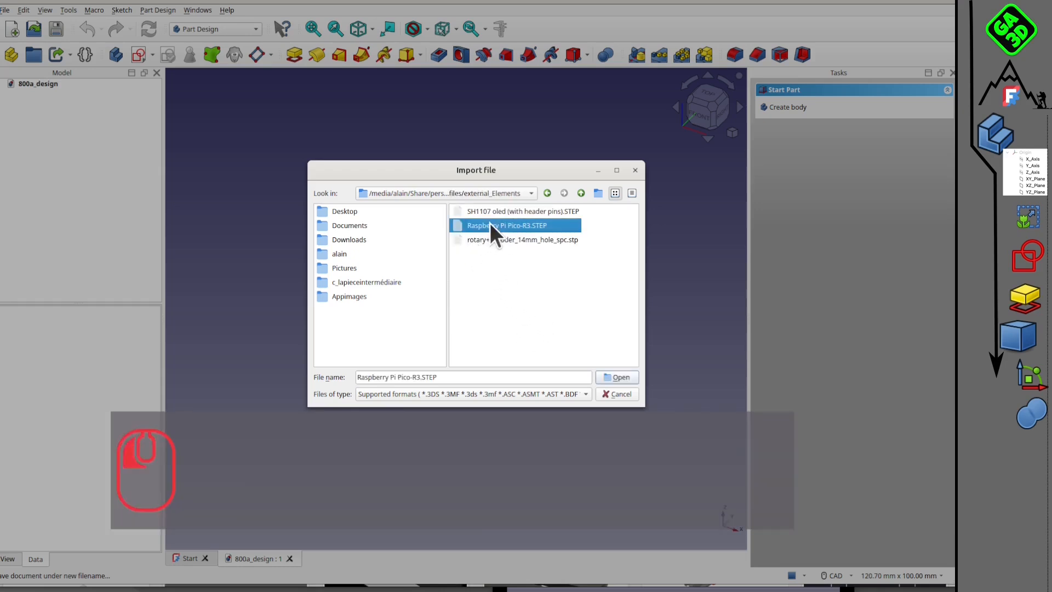
left_click(617, 375)
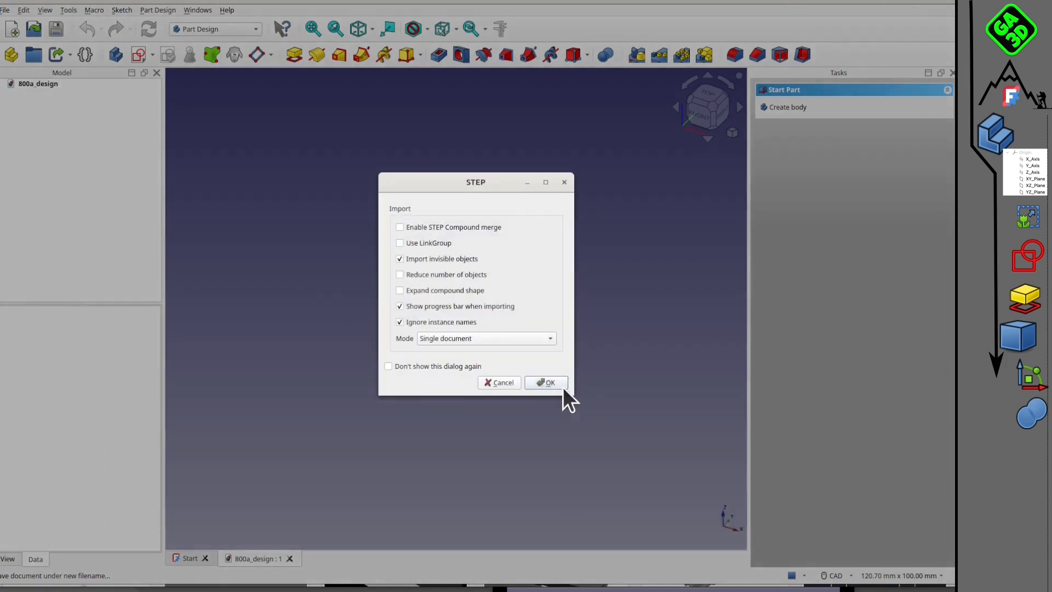
left_click(563, 387)
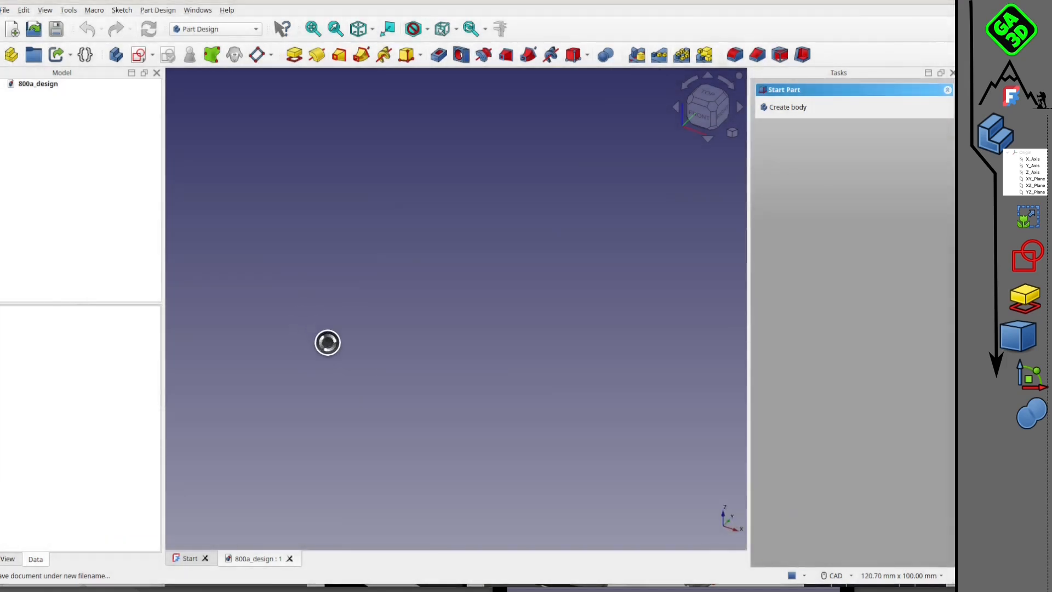
middle_click(518, 260)
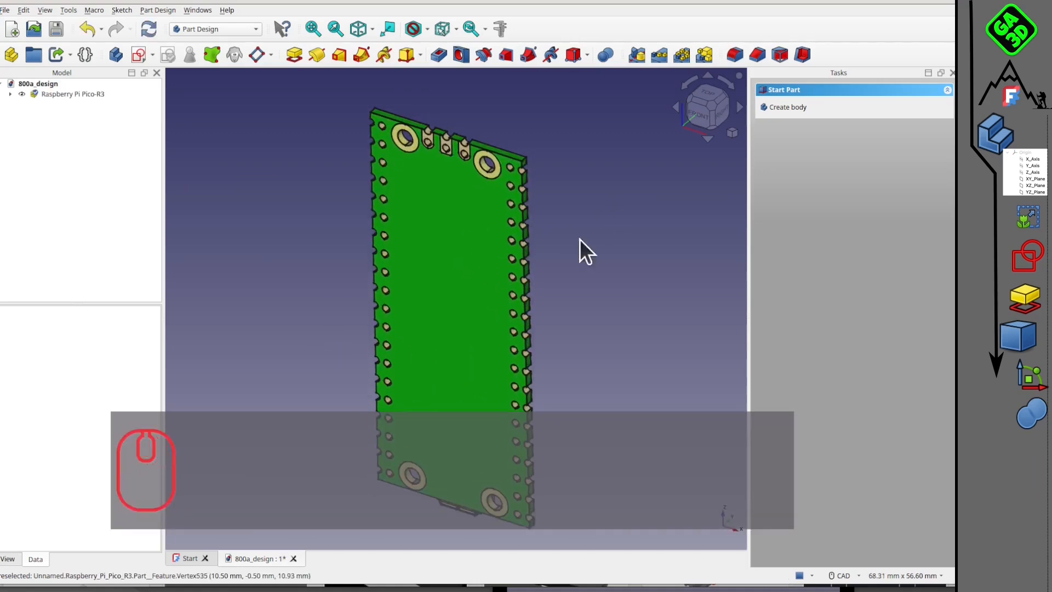
scroll(582, 263, "up", 1)
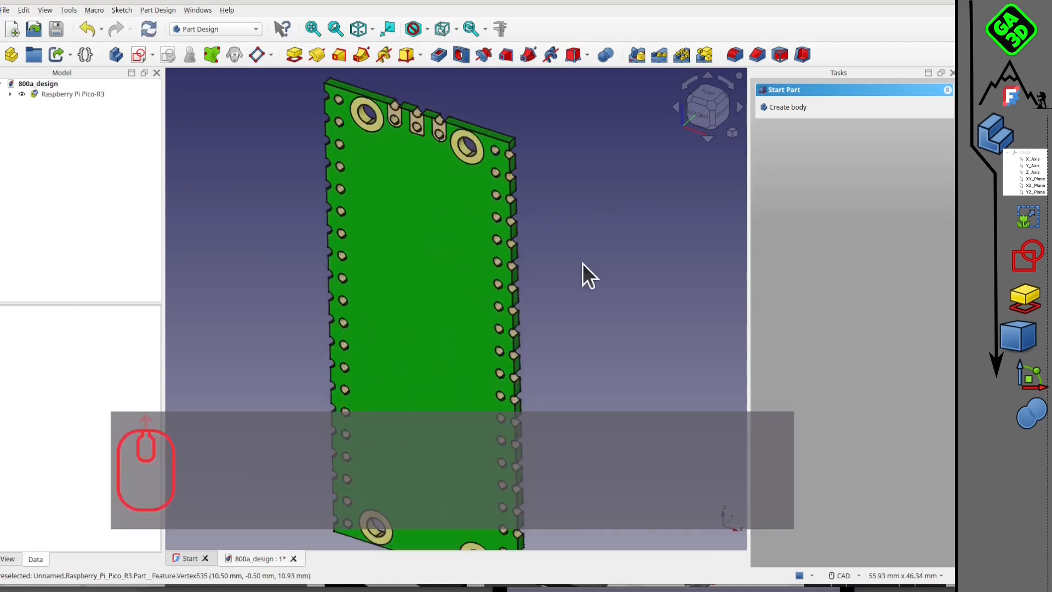
scroll(582, 264, "down", 2)
middle_click_drag(587, 272, 265, 278)
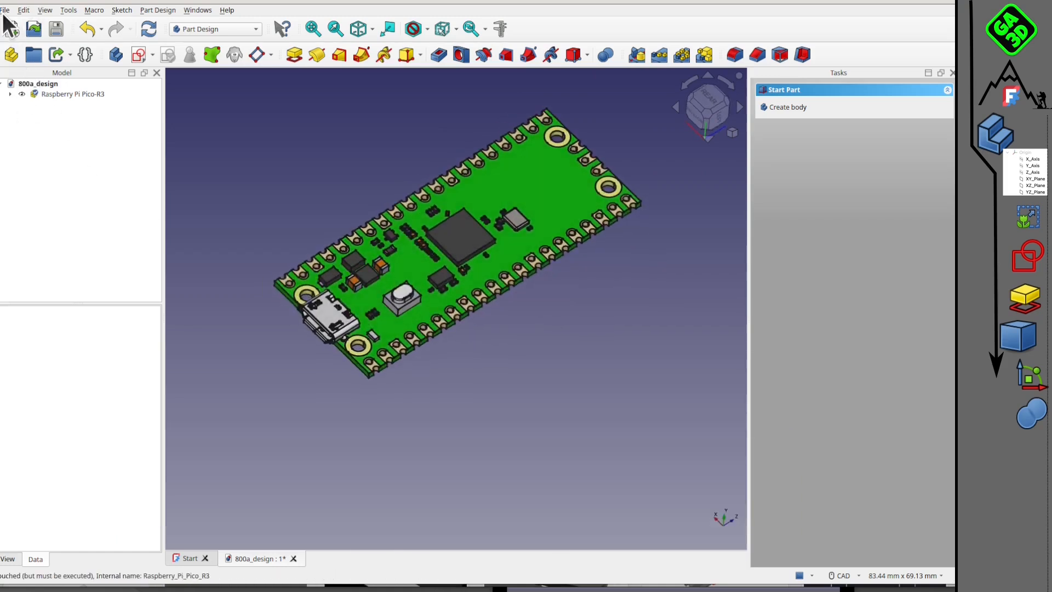
Import SH1107 oled (with header pins).STEP with the default STEP options and view the models from the rear.
left_click(4, 10)
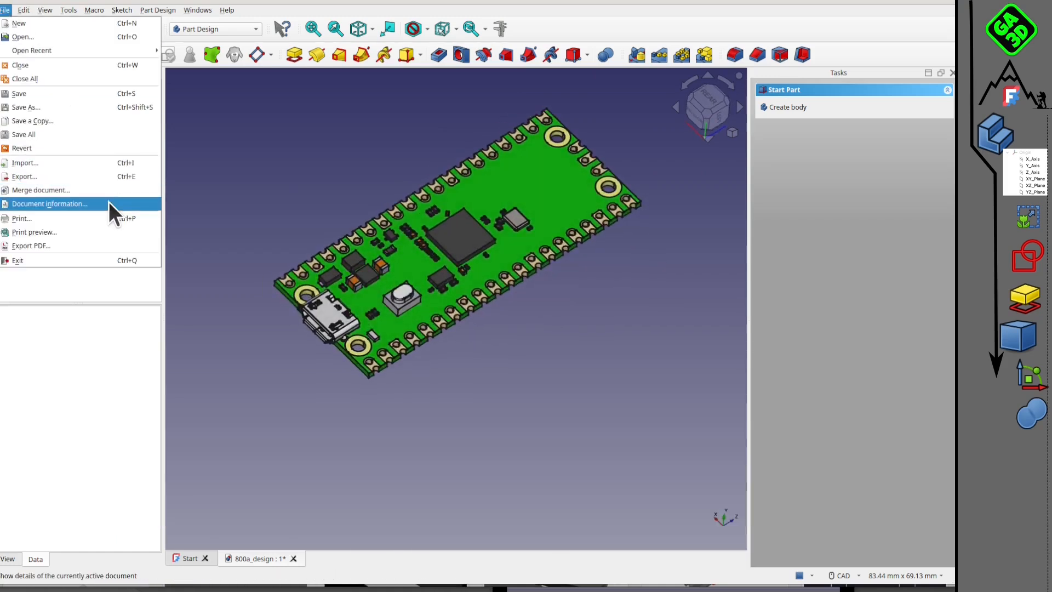
left_click(107, 163)
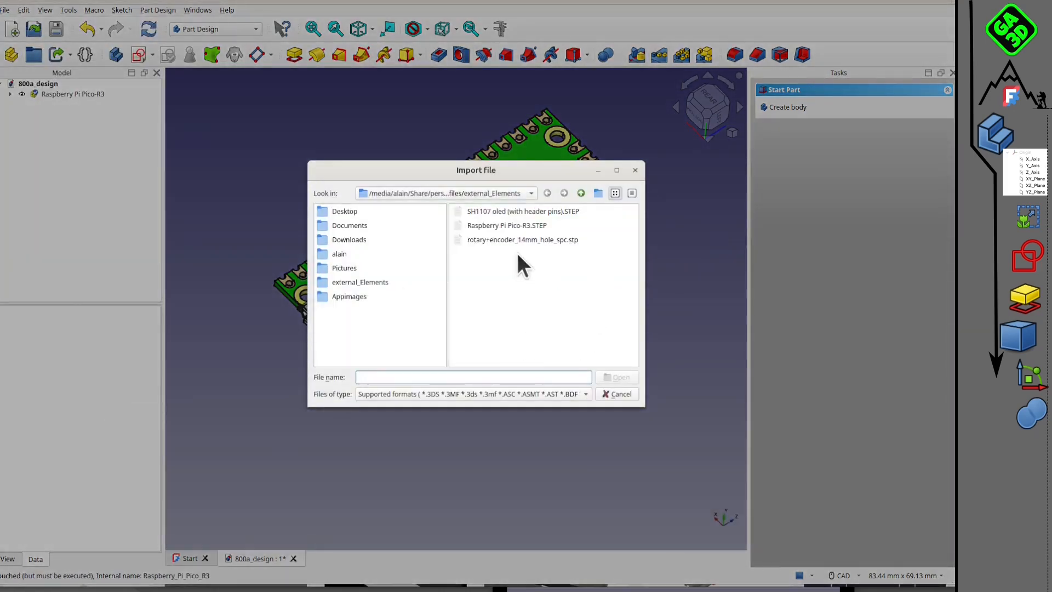
left_click(510, 212)
left_click(618, 376)
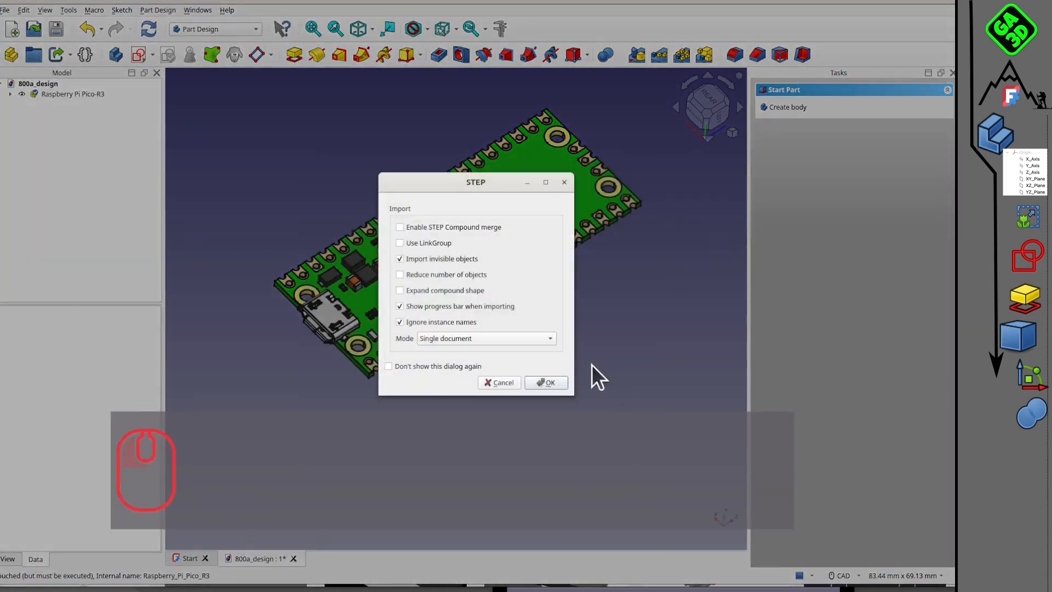
left_click(565, 393)
scroll(499, 397, "down", 2)
middle_click_drag(501, 378, 565, 363)
middle_click_drag(503, 144, 424, 120)
left_click(710, 103)
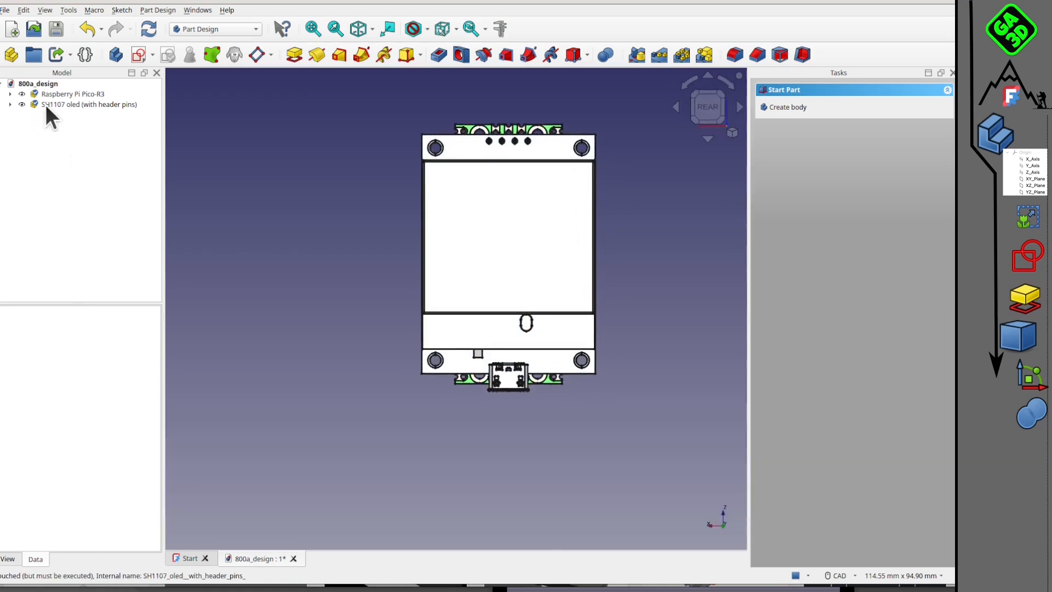
Examine the component parts that make up the SH1107 oled model in the tree, and collapse it again.
right_click(45, 105)
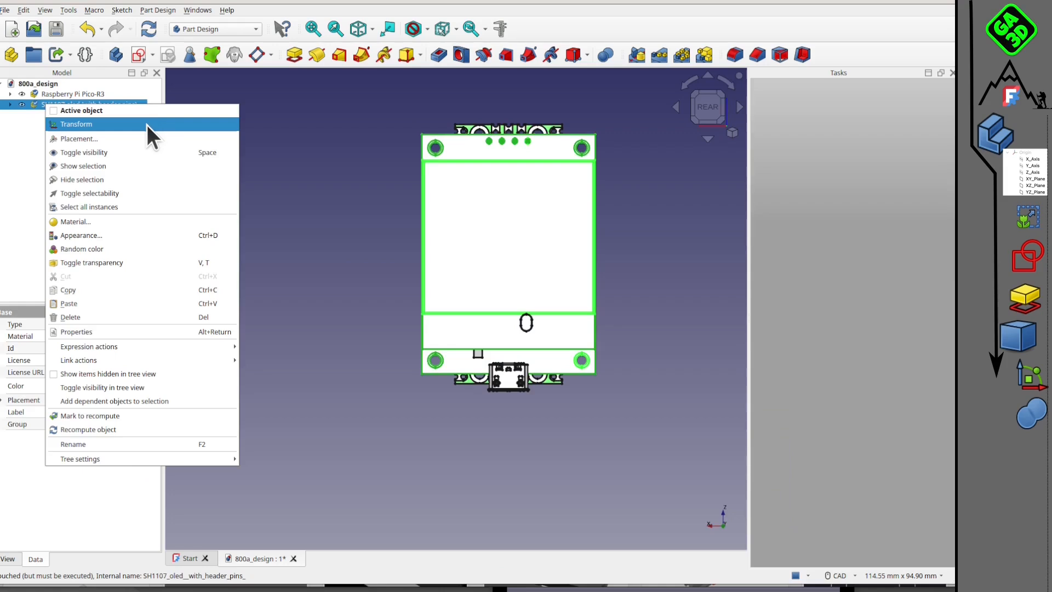
left_click(8, 104)
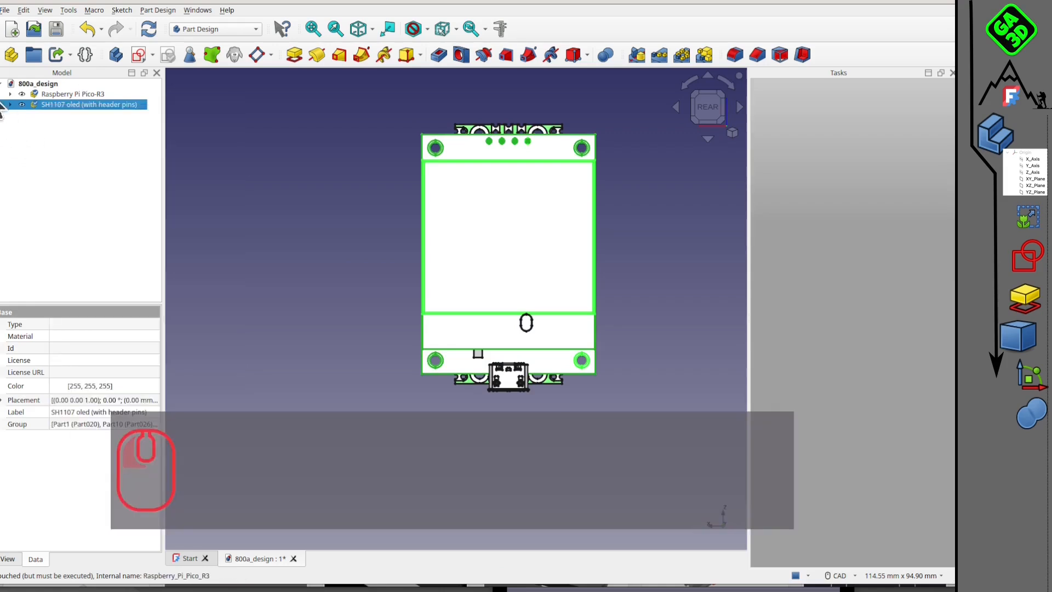
left_click(8, 104)
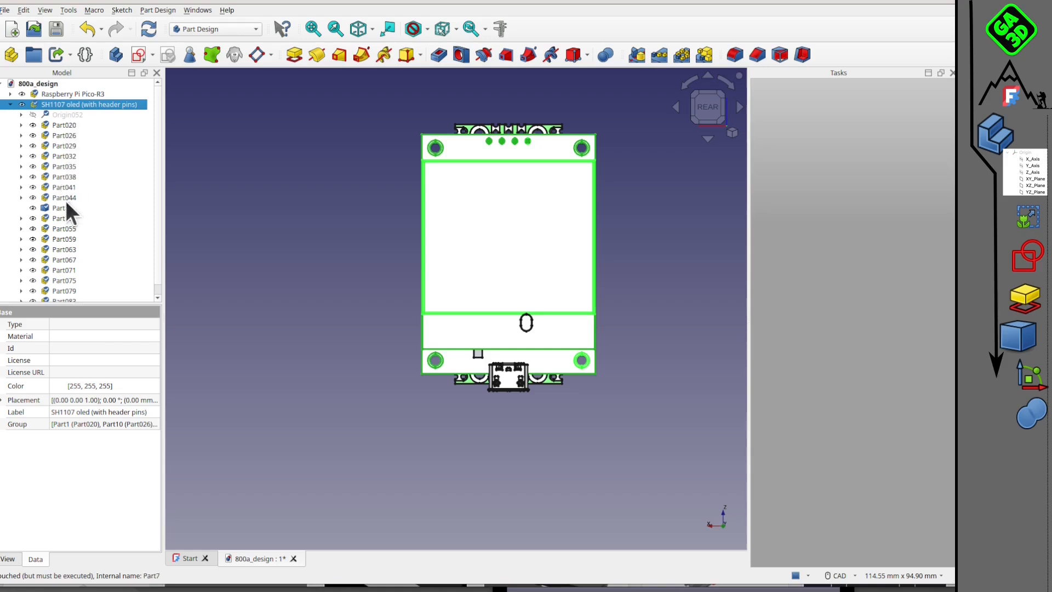
left_click(20, 176)
left_click(19, 176)
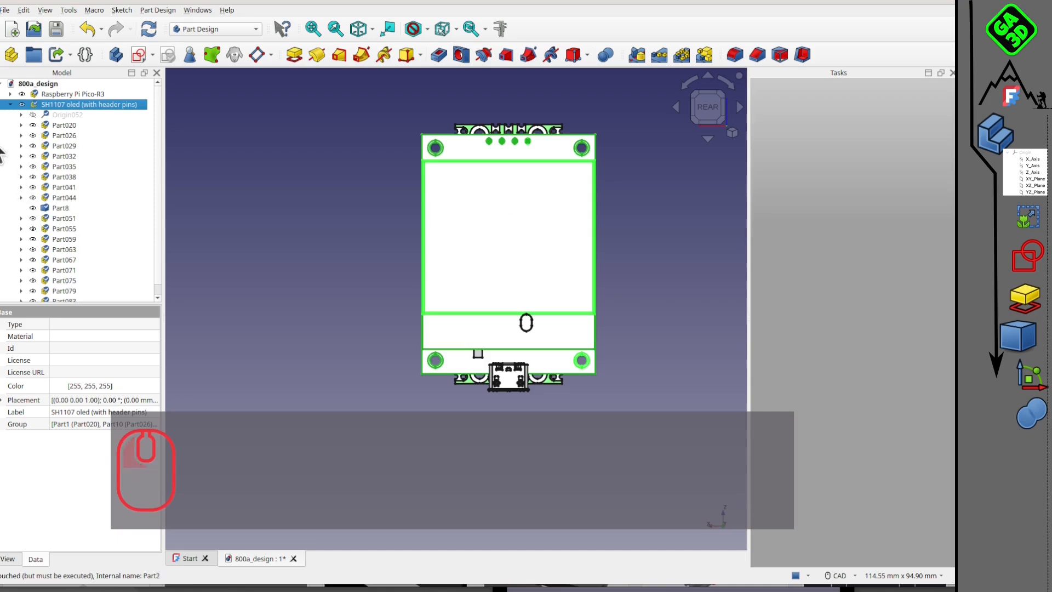
left_click(10, 104)
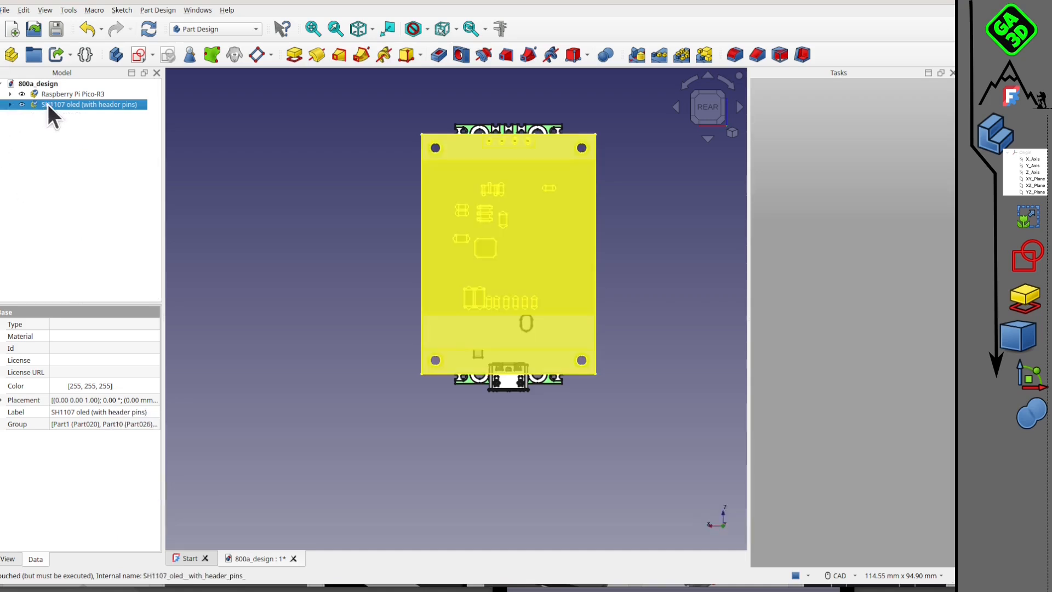
Start transforming the SH1107 oled display, moving it 37 mm along negative X clear of the Pico and shifting it along Y.
right_click(47, 103)
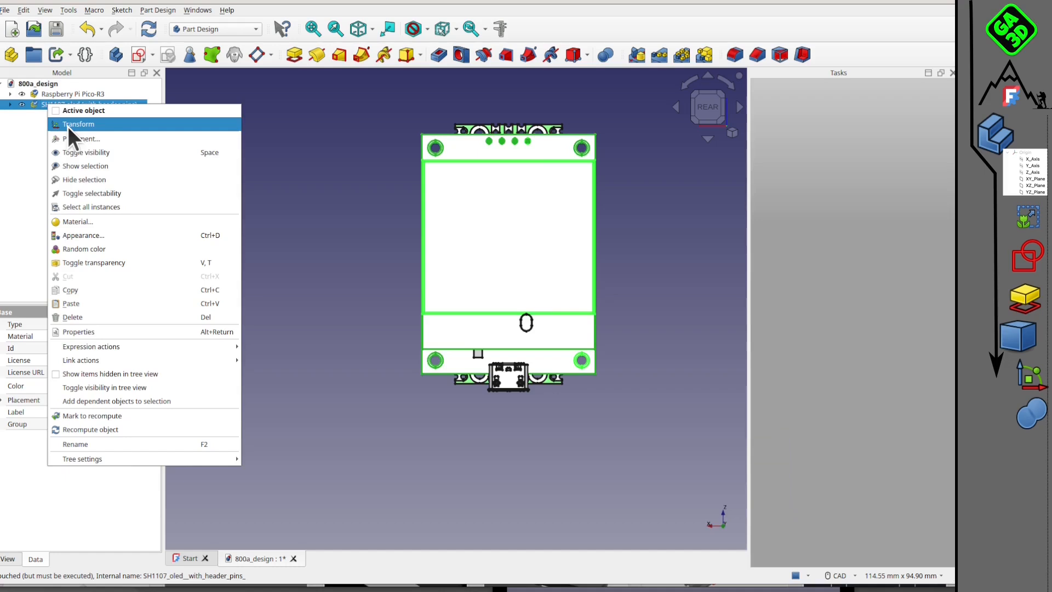
left_click(68, 124)
left_click_drag(426, 254, 614, 263)
middle_click_drag(504, 402, 395, 328)
left_click(709, 113)
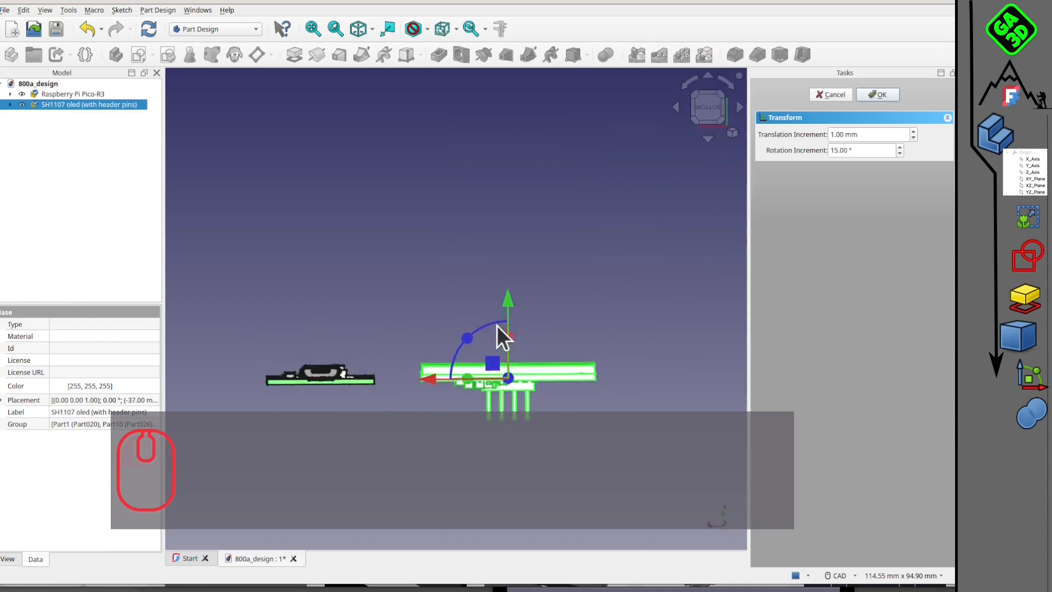
left_click(529, 224)
mouse_move(511, 300)
left_mouse_down()
mouse_move(512, 254)
mouse_move(510, 289)
left_mouse_up()
scroll(482, 295, "down", 3)
middle_click_drag(444, 283, 371, 334)
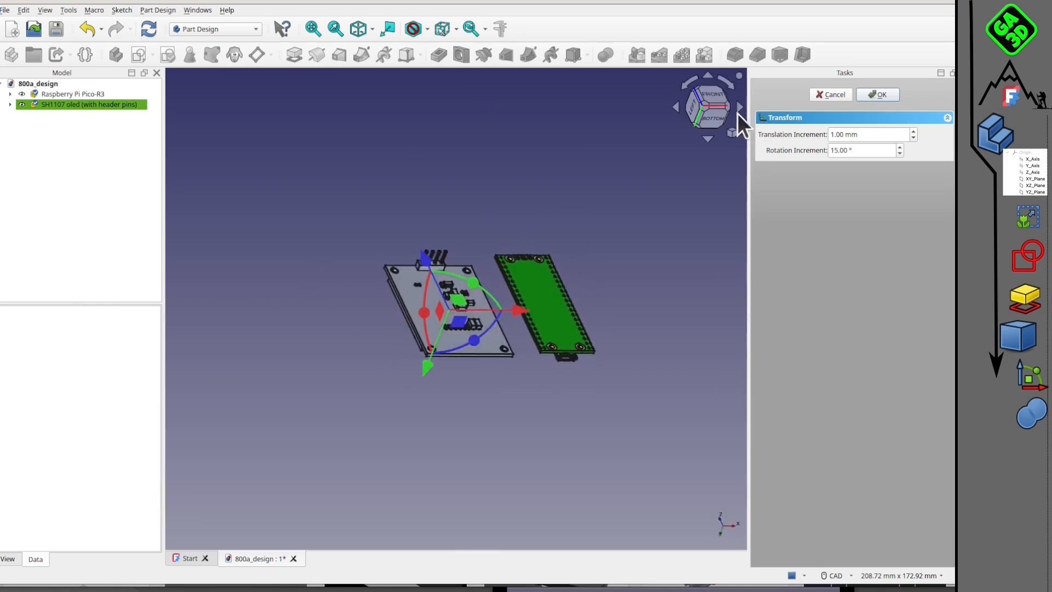
Rotate the OLED display 180° about its Z axis and slide it back towards the Pico along X.
left_click(711, 116)
left_click_drag(492, 354, 355, 237)
left_click_drag(452, 268, 521, 166)
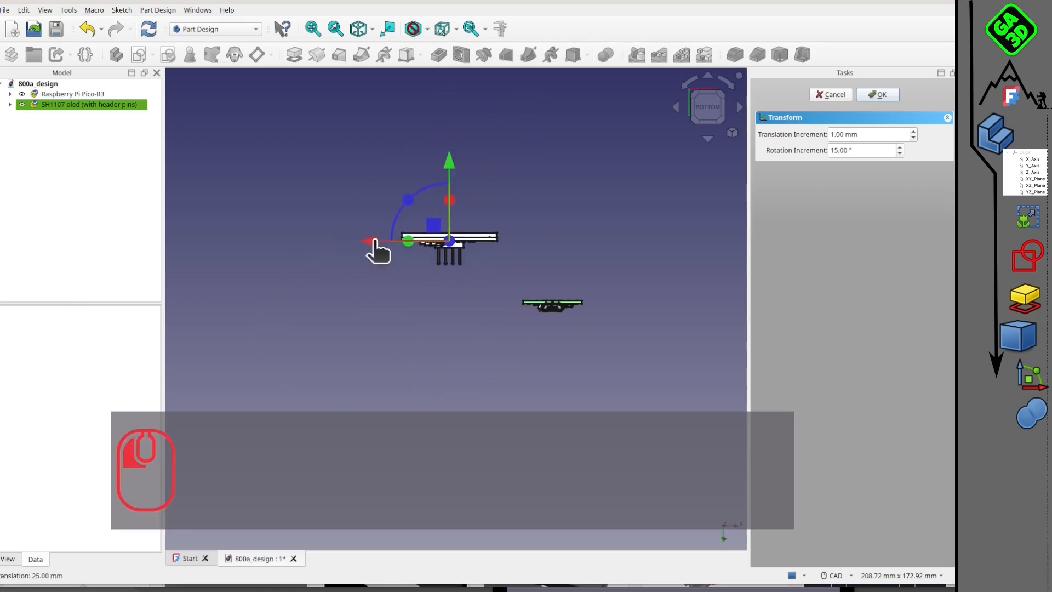
left_click_drag(373, 242, 480, 265)
middle_click_drag(481, 266, 602, 335)
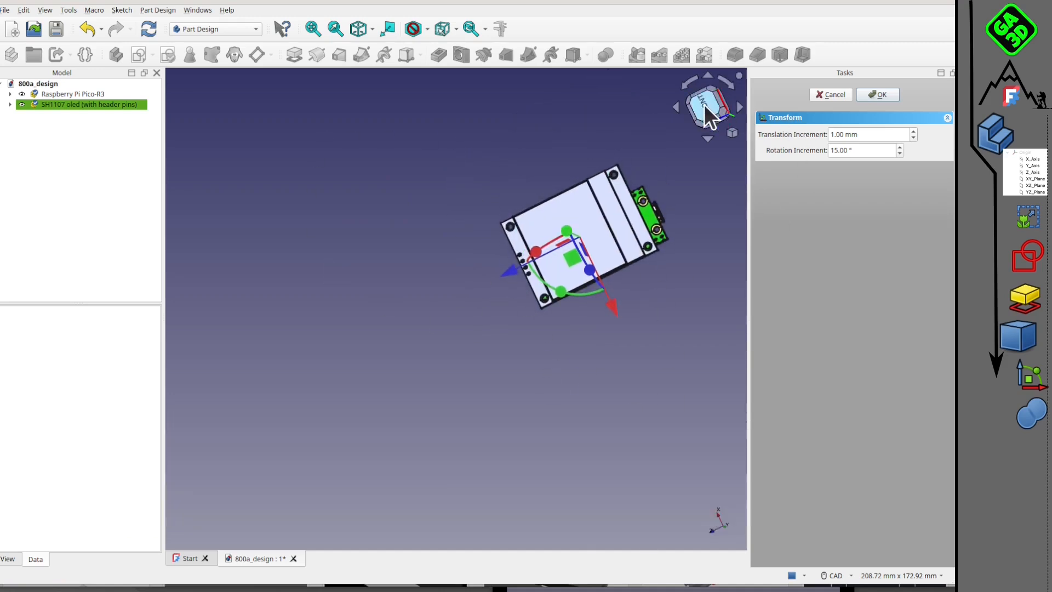
Place the OLED display alongside the Pico's long edge and shift it 6 mm along its Z axis.
left_click(704, 104)
left_click_drag(524, 298, 525, 390)
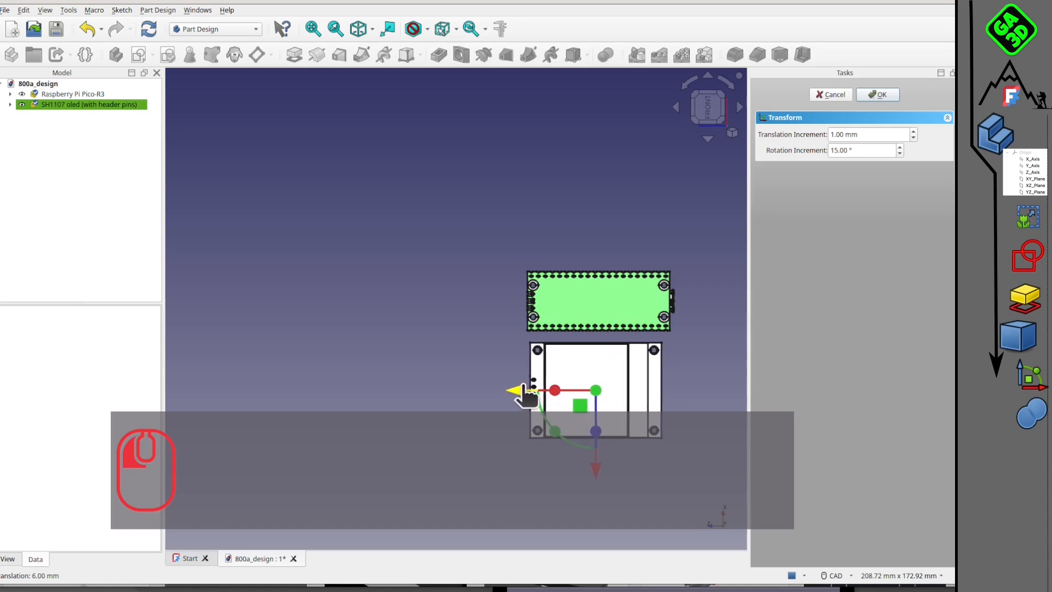
right_click_drag(507, 324, 528, 406, "shift")
middle_click_drag(734, 181, 438, 285)
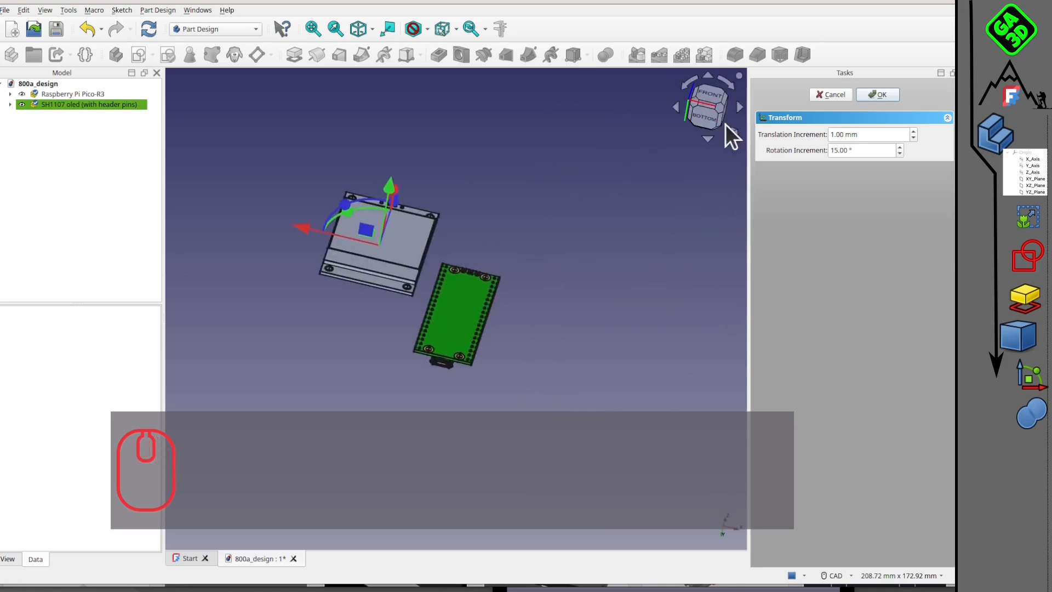
Move the OLED display along Y until it is level with the Pico board, and accept the transform.
left_click(702, 118)
left_click_drag(409, 146, 408, 214)
middle_click_drag(407, 280, 395, 163)
left_click(878, 96)
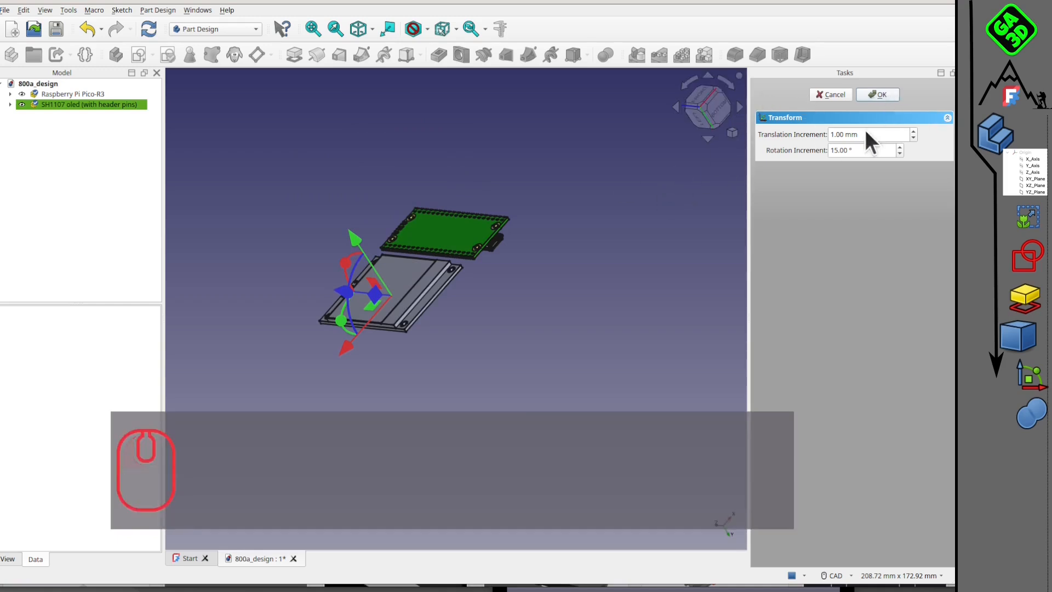
scroll(514, 325, "down", 2)
key("1")
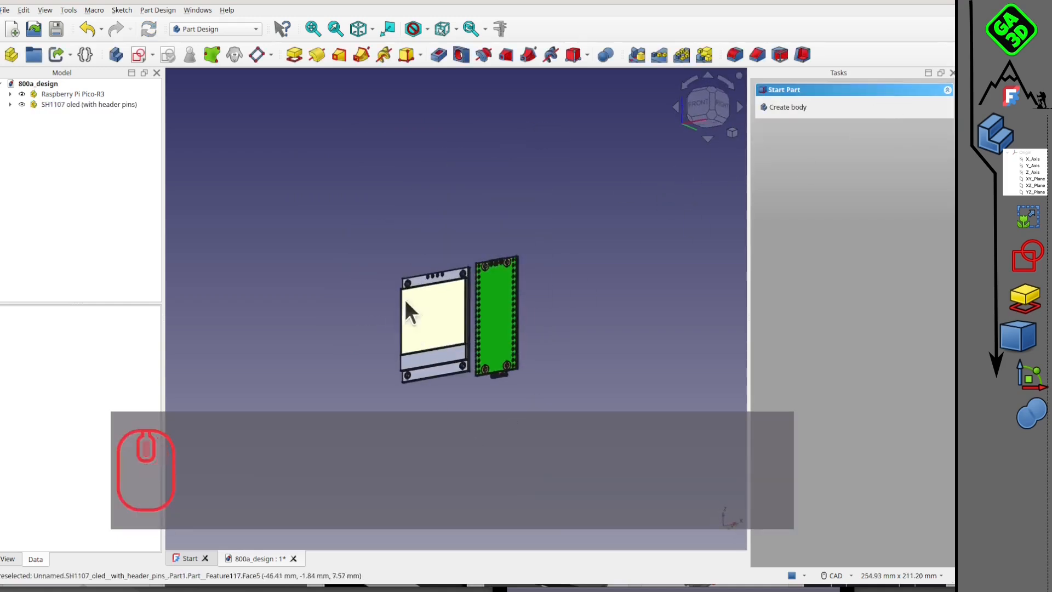
Import rotary+encoder_14mm_hole_spc.stp with the default STEP options and view the assembly from the front.
left_click(4, 11)
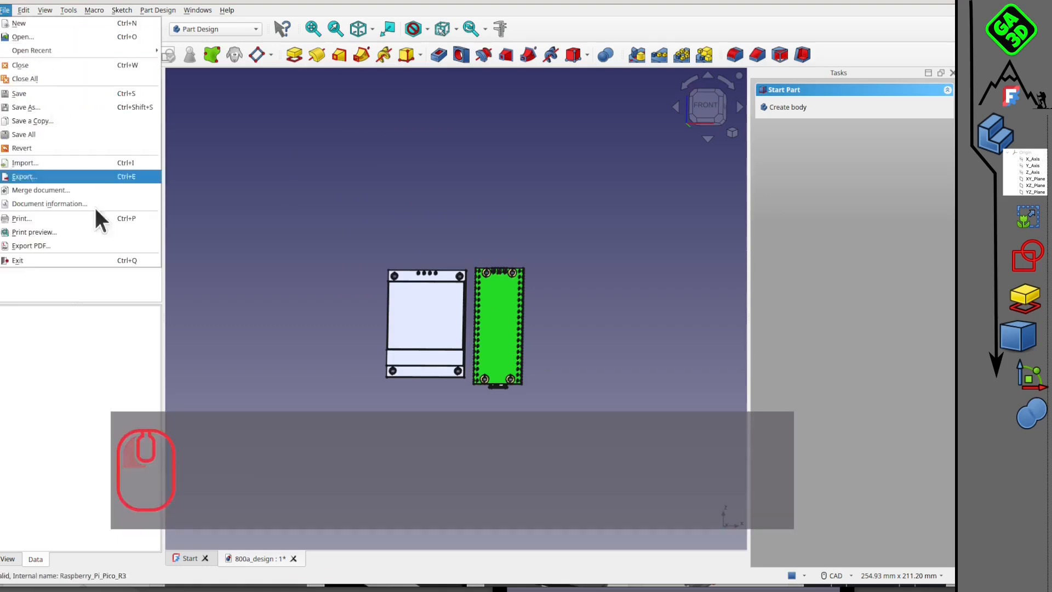
left_click(94, 159)
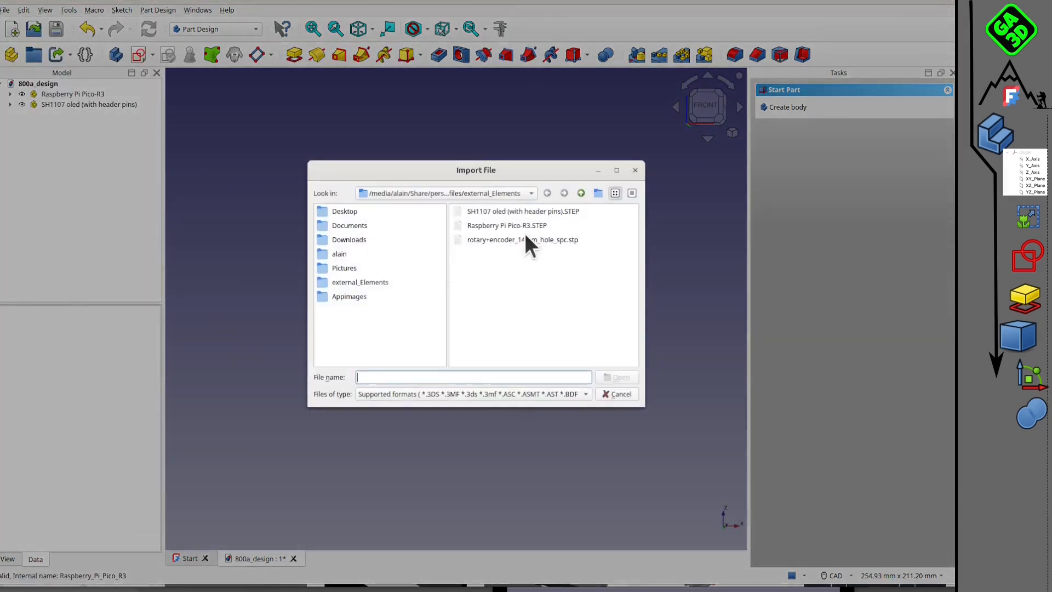
left_click(533, 236)
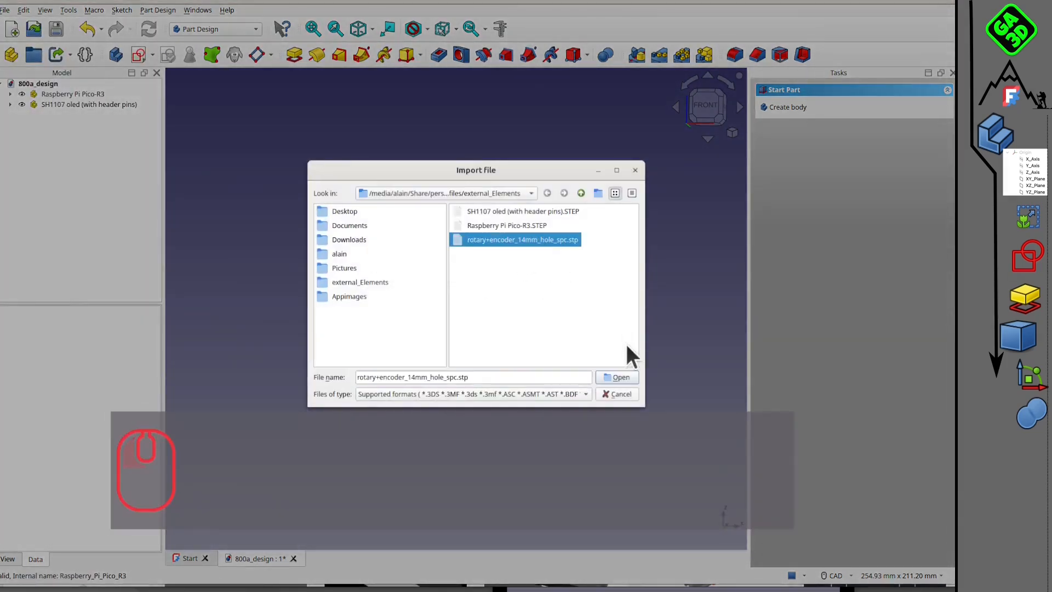
left_click(618, 377)
left_click(558, 383)
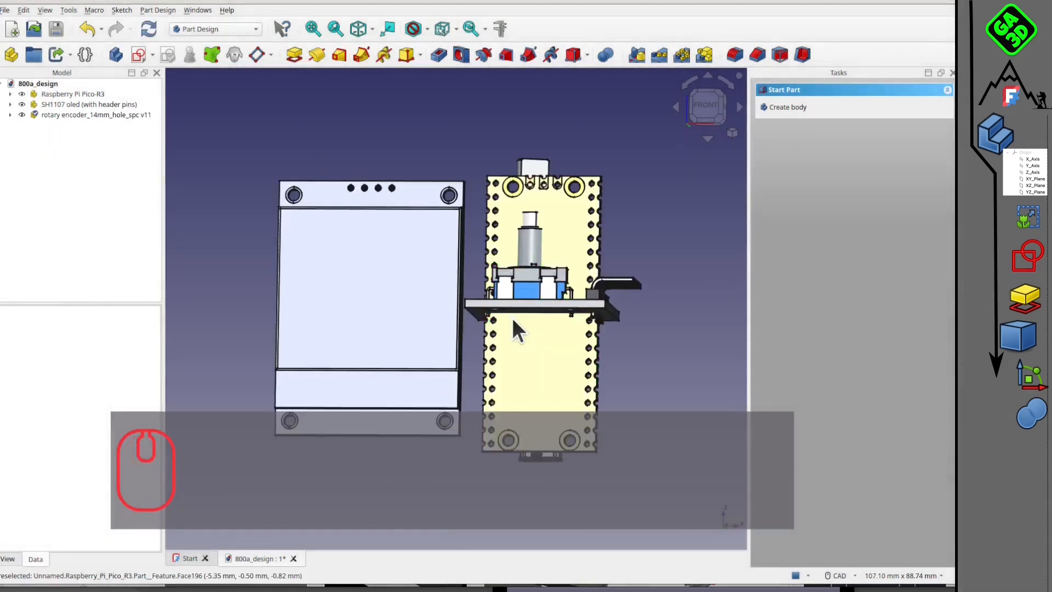
middle_click_drag(443, 277, 589, 302)
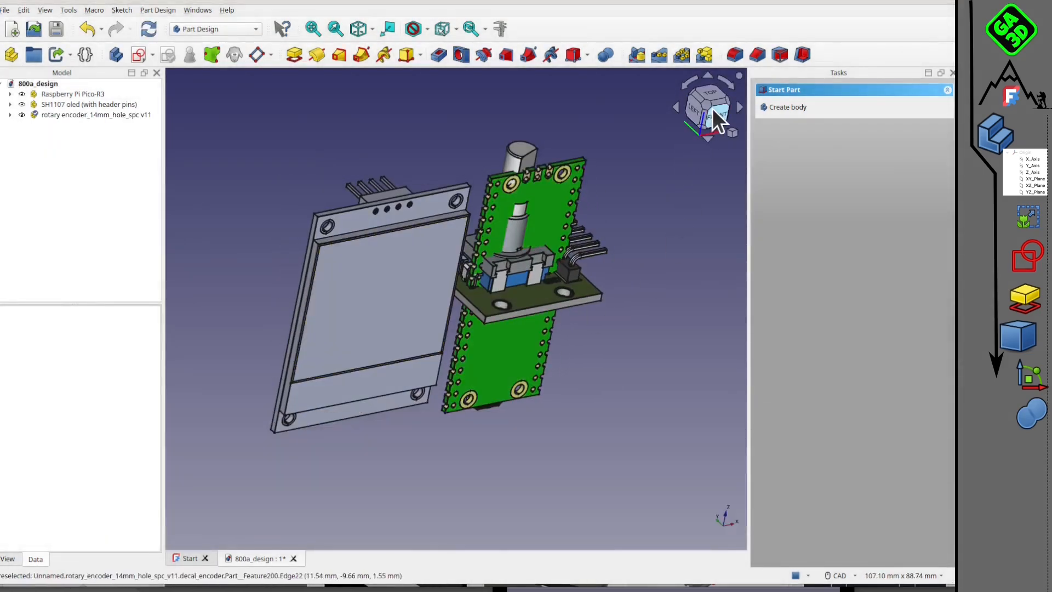
left_click(712, 107)
Start transforming the rotary encoder, rotating it 90° about X and moving it 37 mm to below the Pico's USB end.
right_click(52, 113)
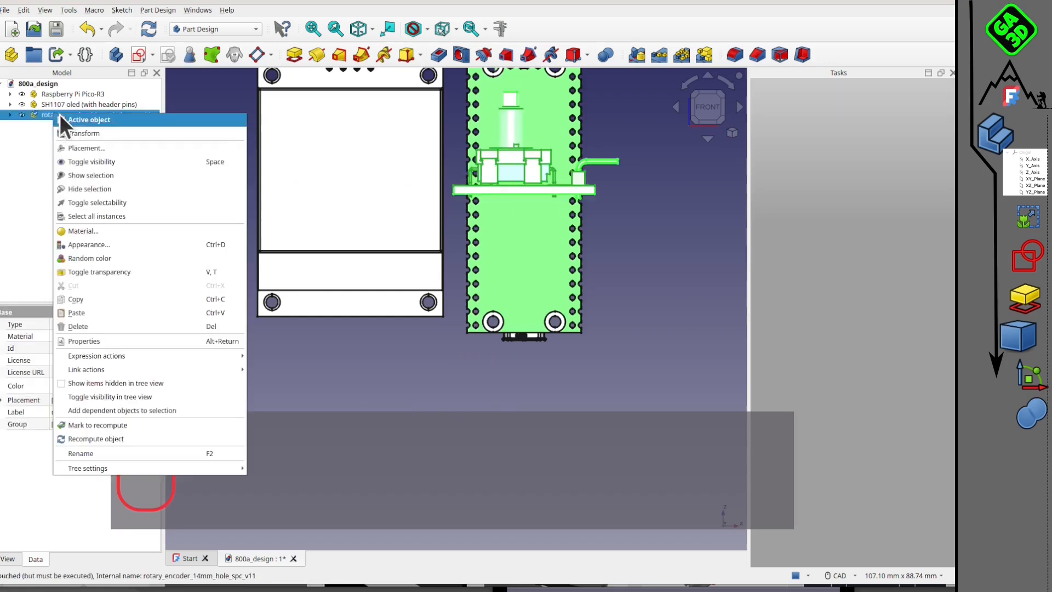
left_click(69, 135)
middle_click_drag(507, 347, 363, 348)
left_click(706, 108)
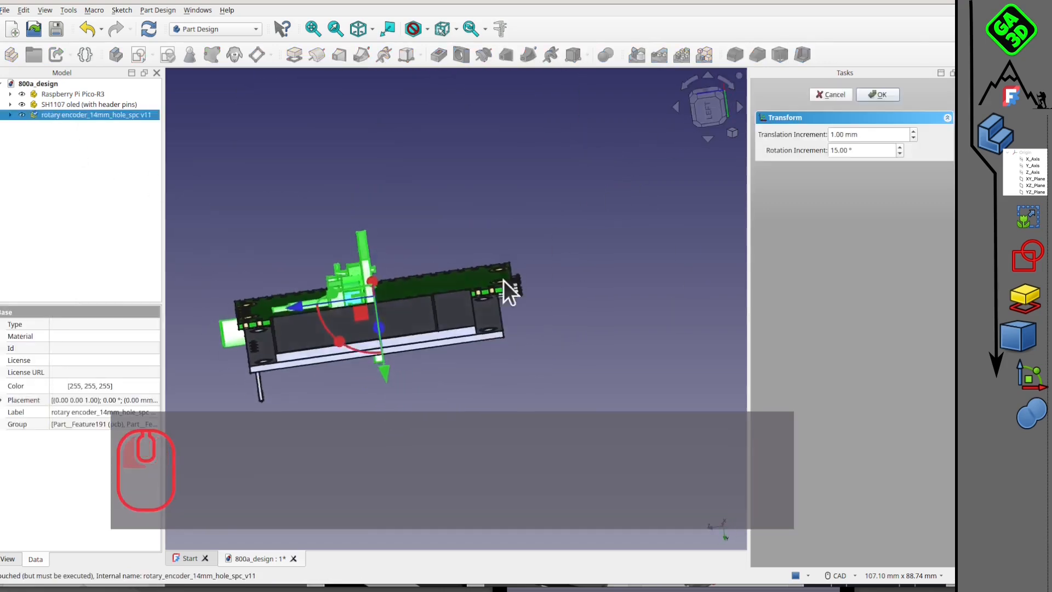
left_click_drag(340, 340, 506, 328)
middle_click_drag(550, 334, 661, 224)
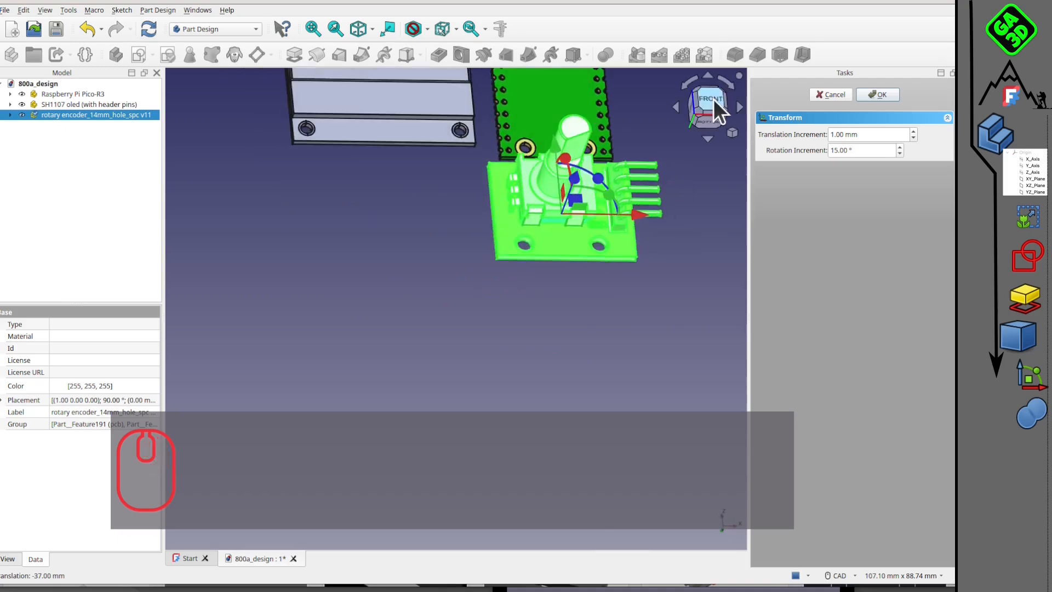
Move the rotary encoder -31 mm and -10 mm in its XY plane so it sits beneath the OLED display.
left_click(711, 102)
left_click_drag(587, 225, 419, 277)
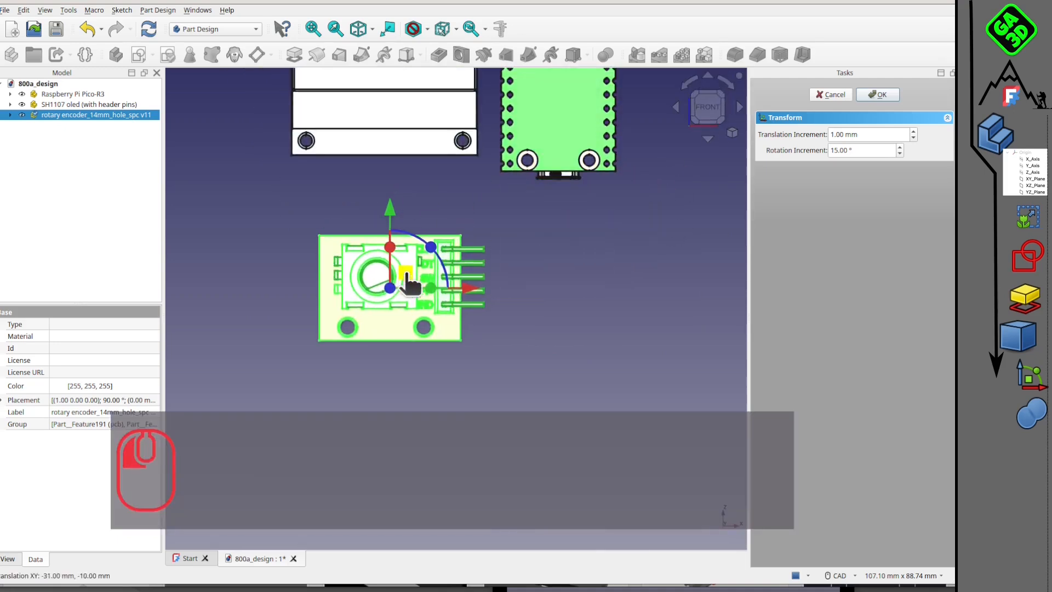
middle_click_drag(439, 256, 635, 305)
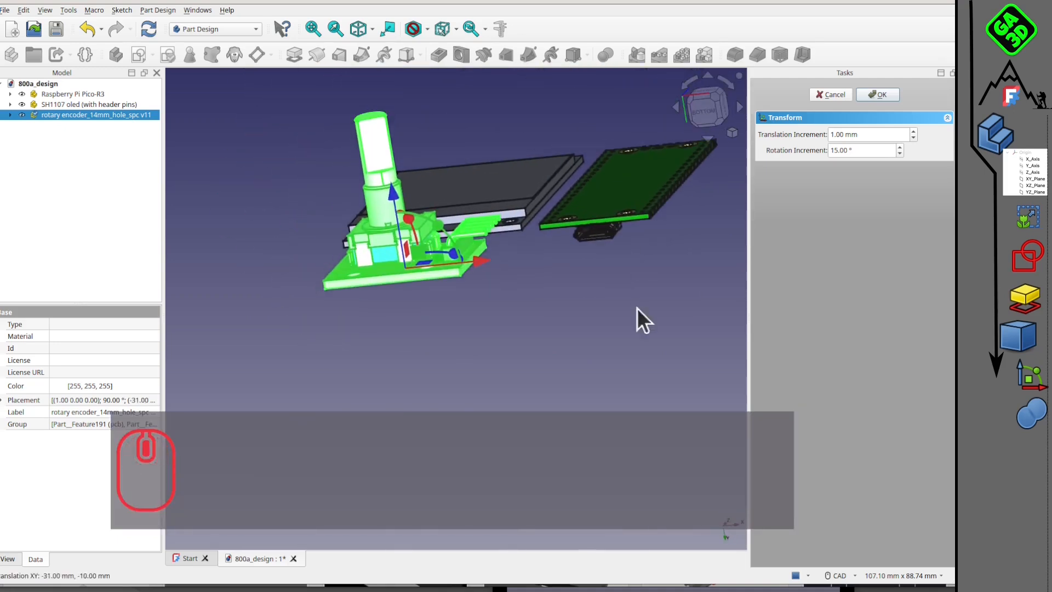
Adjust the rotary encoder's depth relative to the display and Pico boards, accept the transform, and return to the front view.
left_click(703, 116)
left_click_drag(422, 180, 436, 268)
middle_click_drag(437, 268, 494, 312)
scroll(422, 326, "down", 2)
left_click(886, 97)
scroll(463, 356, "down", 3)
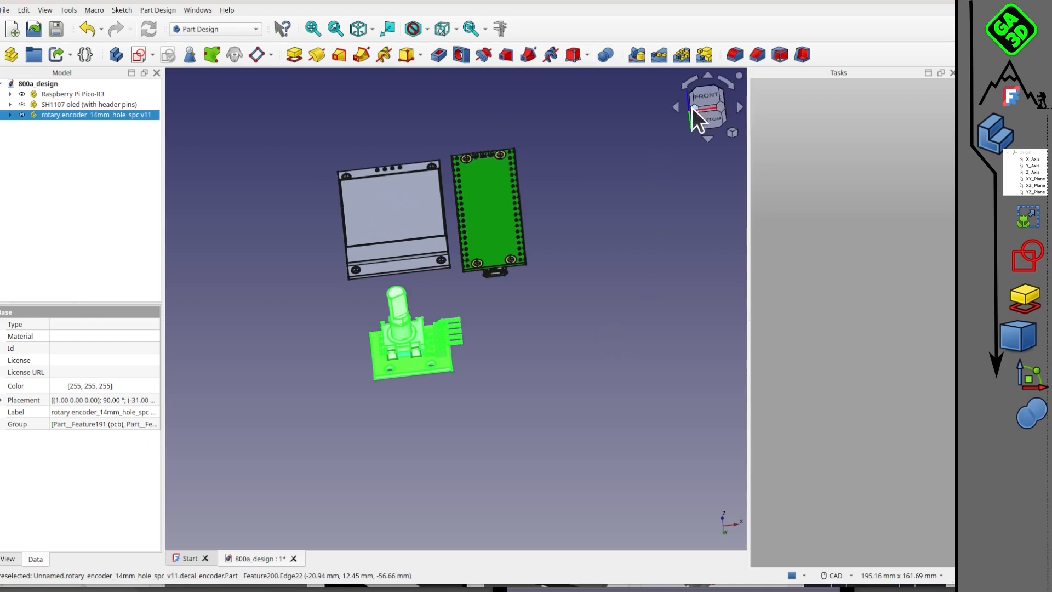
left_click(709, 95)
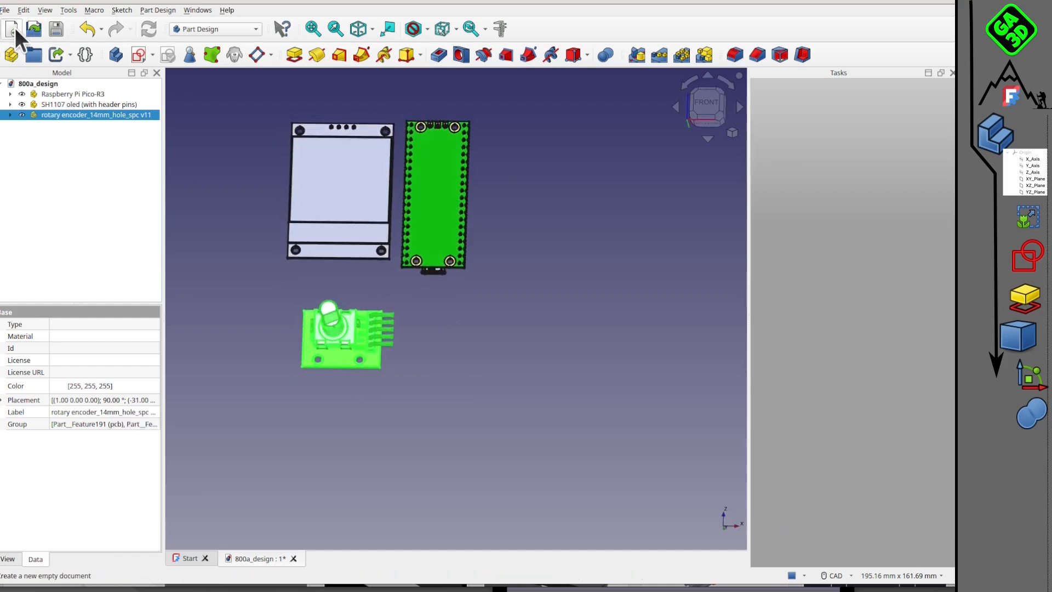
Create a new empty document, save the 800a_design document, and return to the new one.
left_click(12, 28)
left_click(259, 558)
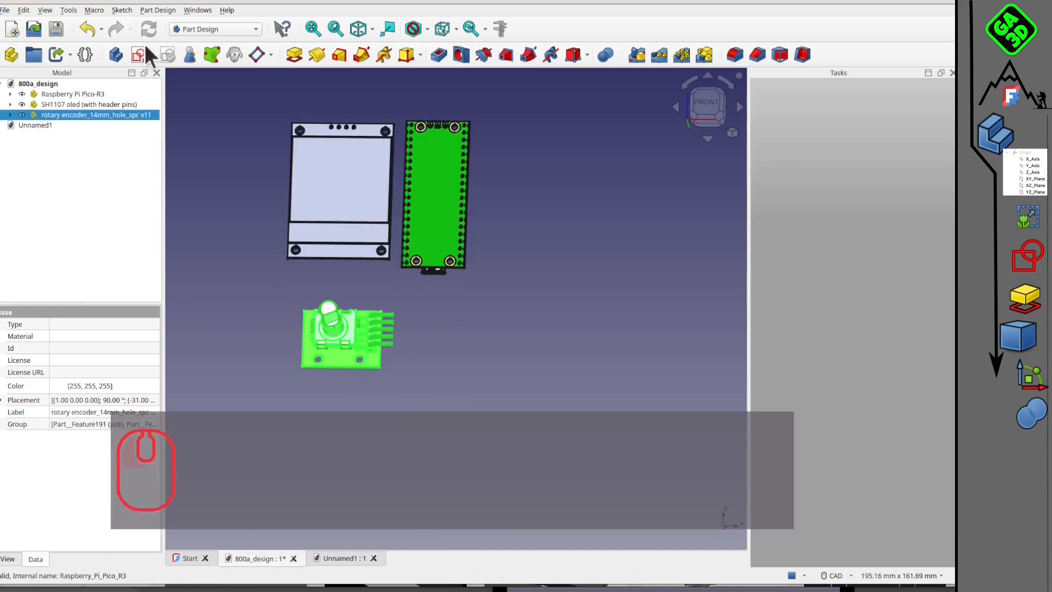
left_click(56, 29)
left_click(334, 558)
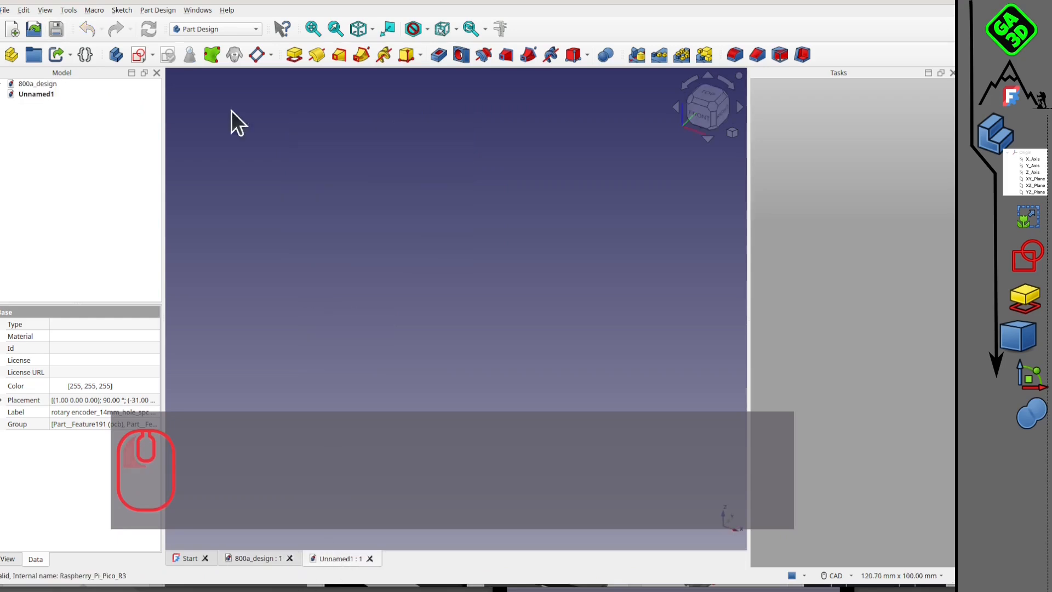
Save the new document as 801_design in the 3Dfiles folder.
left_click(4, 9)
left_click(50, 104)
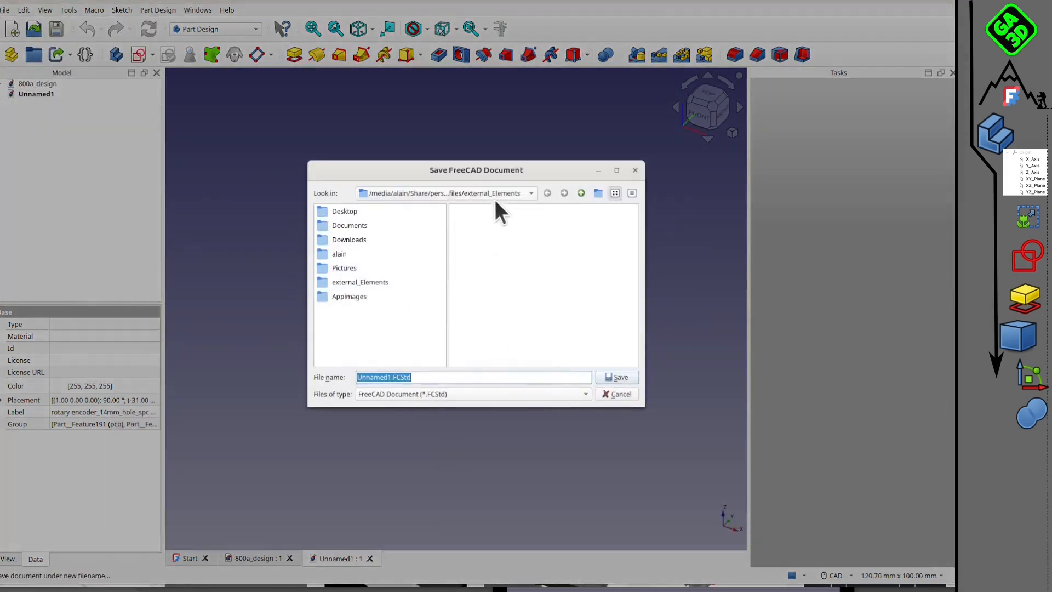
left_click(581, 193)
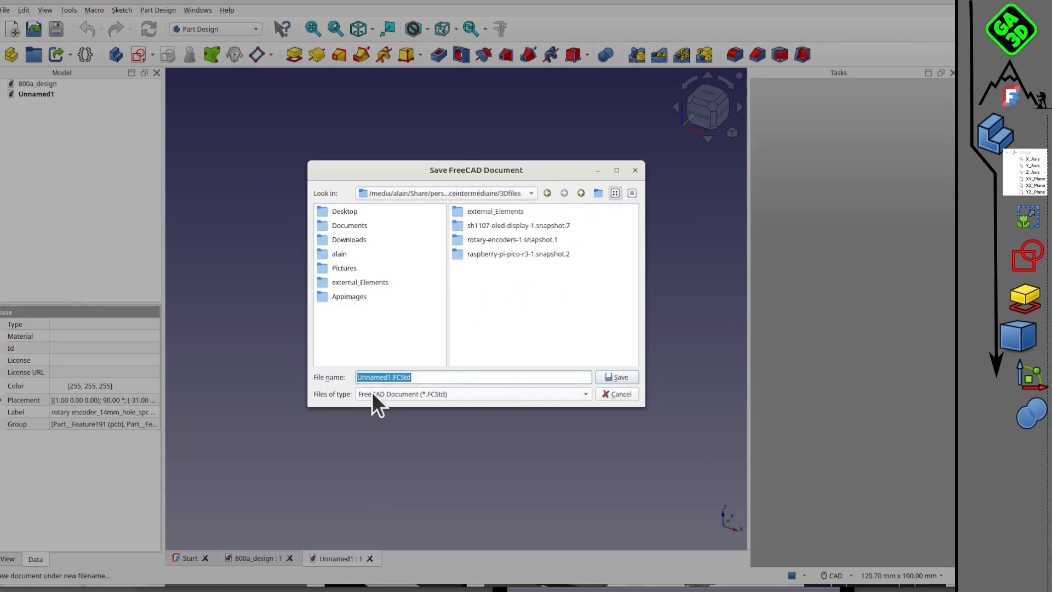
left_click(373, 377)
left_click_drag(393, 377, 331, 376)
type("800")
key("BackSpace")
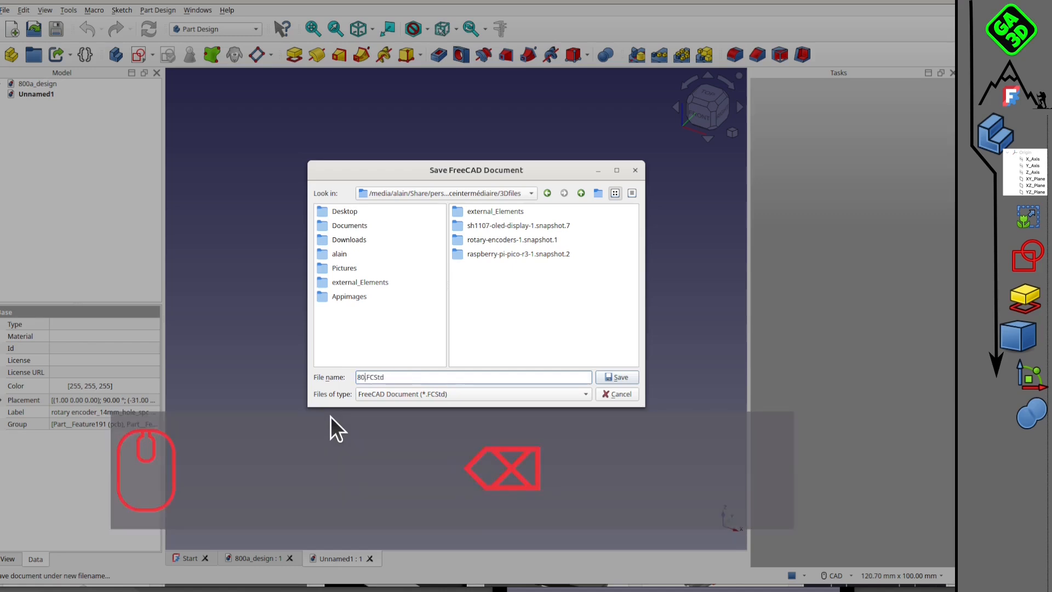
type("1")
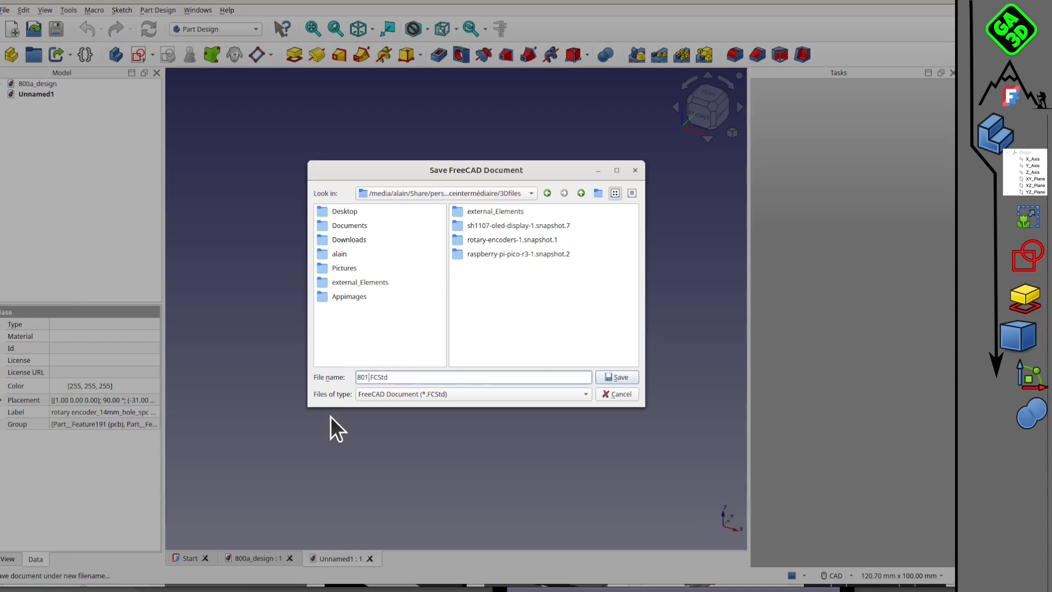
type("_design")
left_click(616, 377)
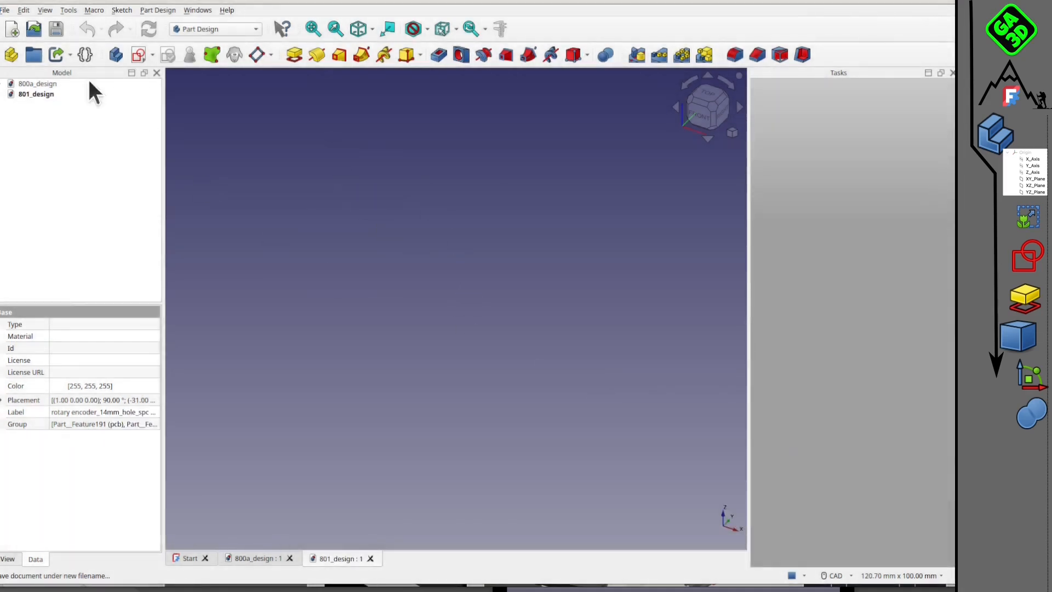
Switch from the Part Design workbench to Assembly and from there to the A2plus workbench.
left_click(219, 30)
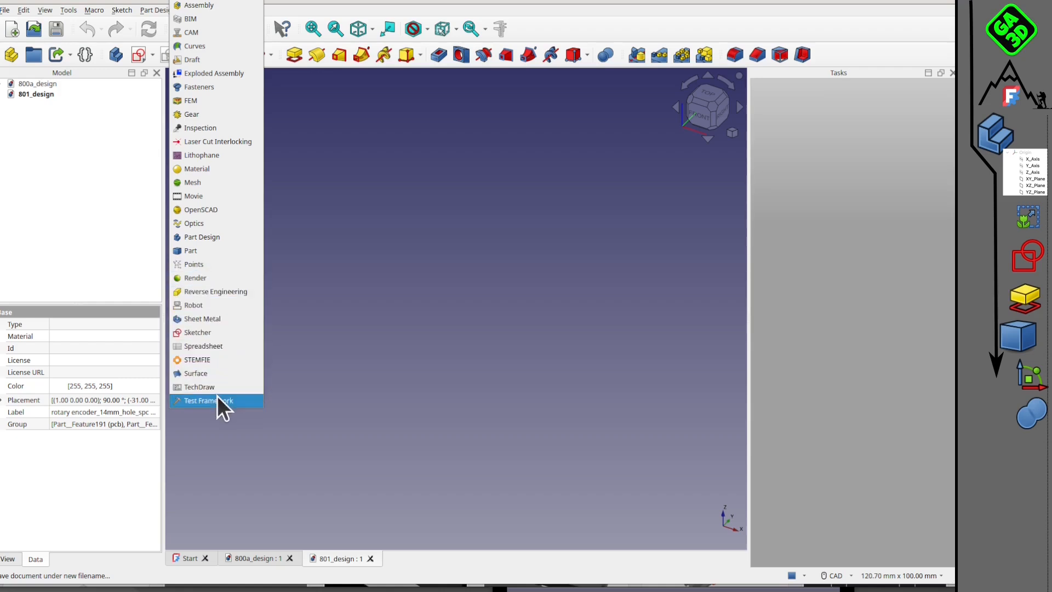
left_click(216, 7)
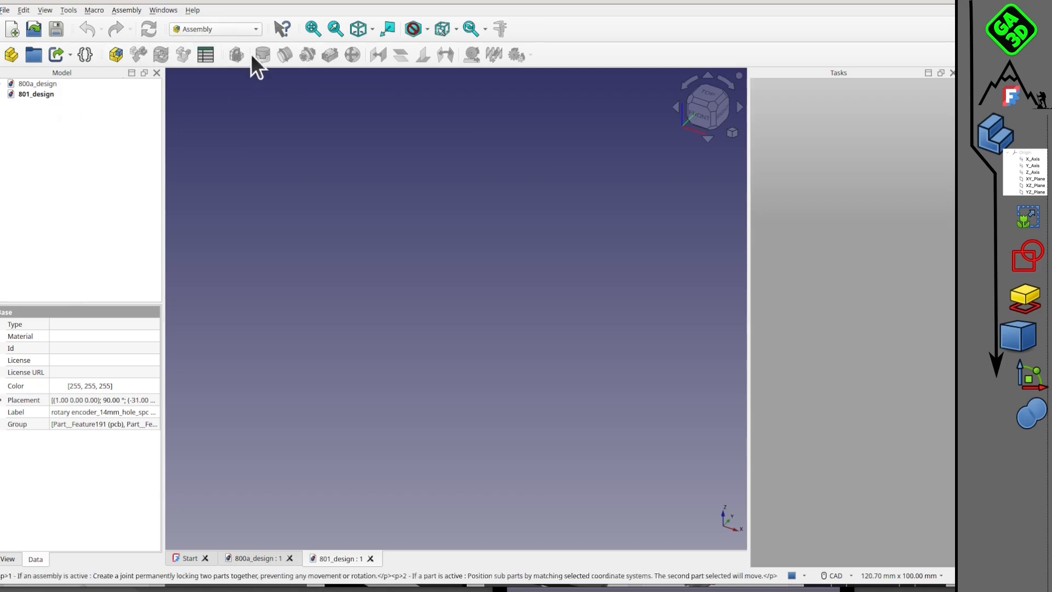
left_click(232, 27)
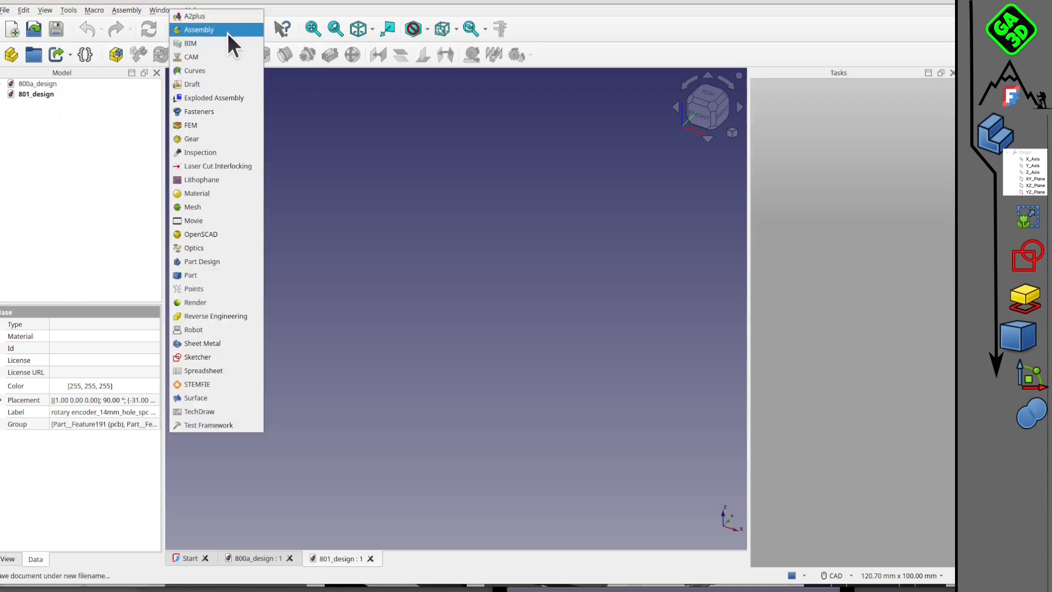
left_click(197, 17)
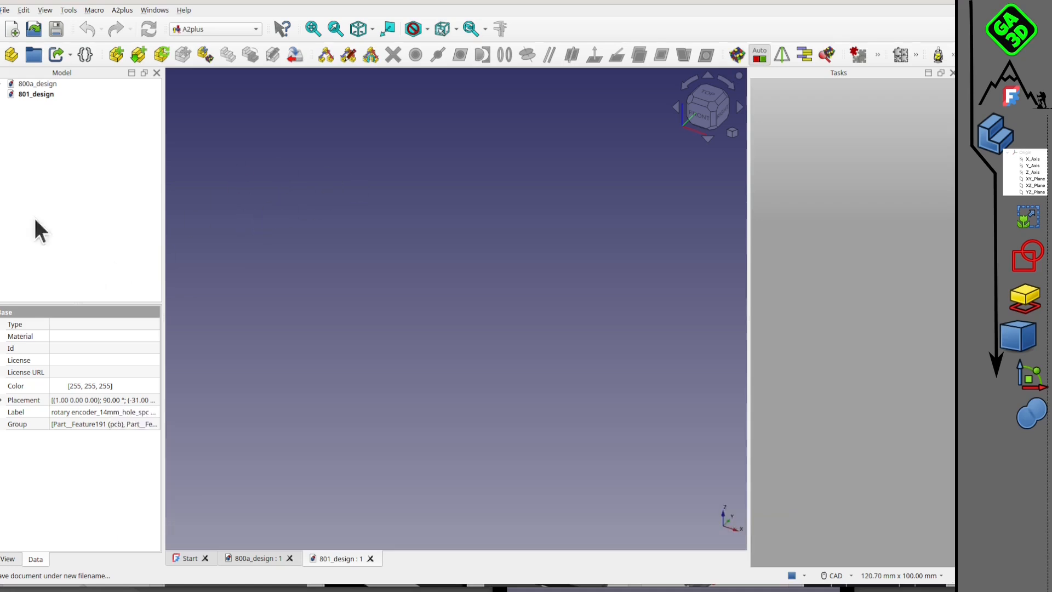
Import SH1107 oled (with header pins).STEP from the external_Elements folder into 801_design and place it in the view.
left_click(117, 55)
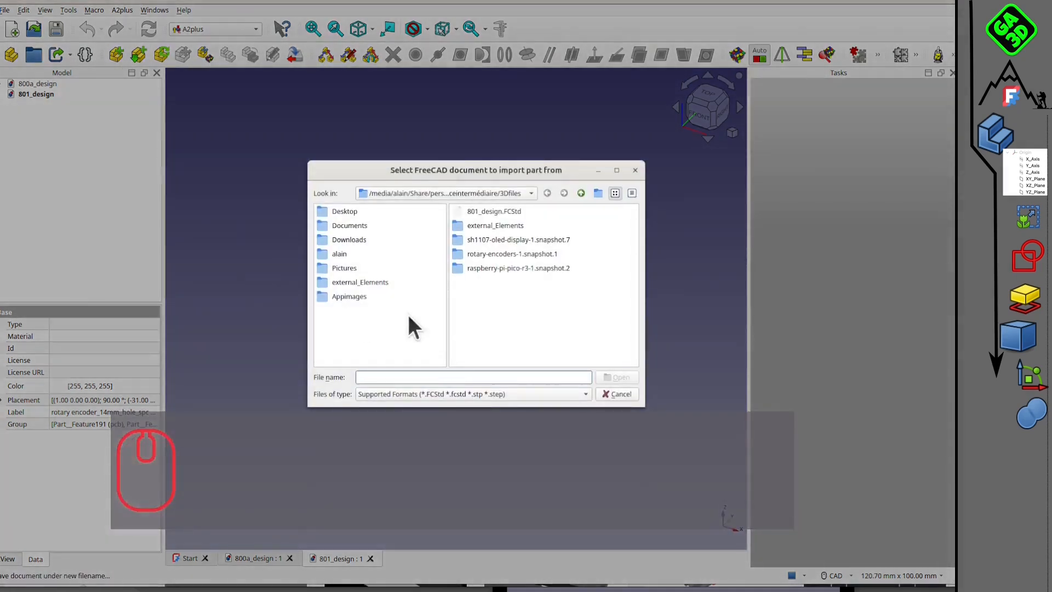
double_click(494, 224)
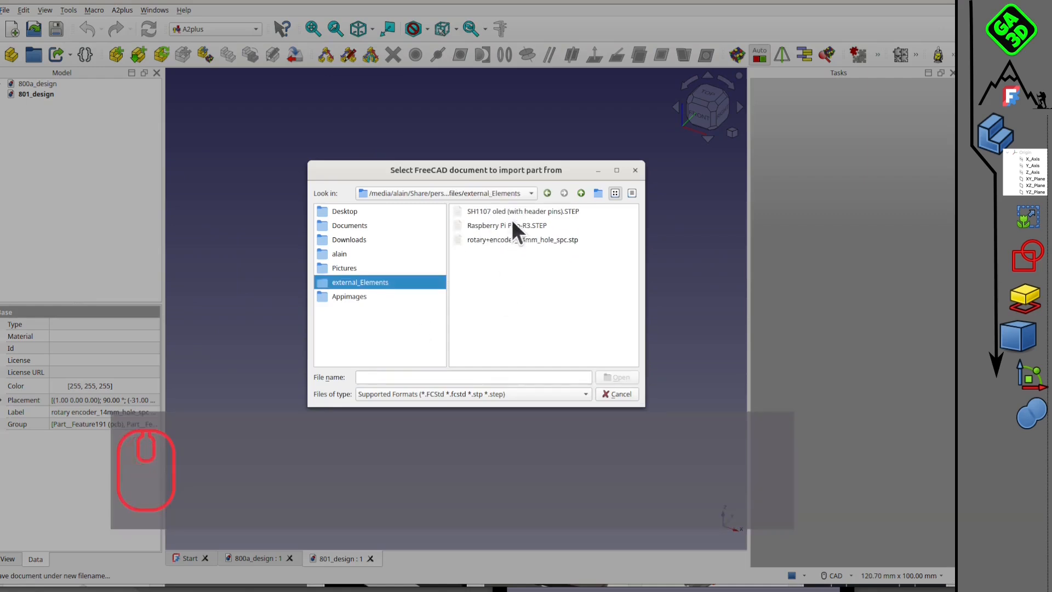
left_click(515, 213)
left_click(619, 377)
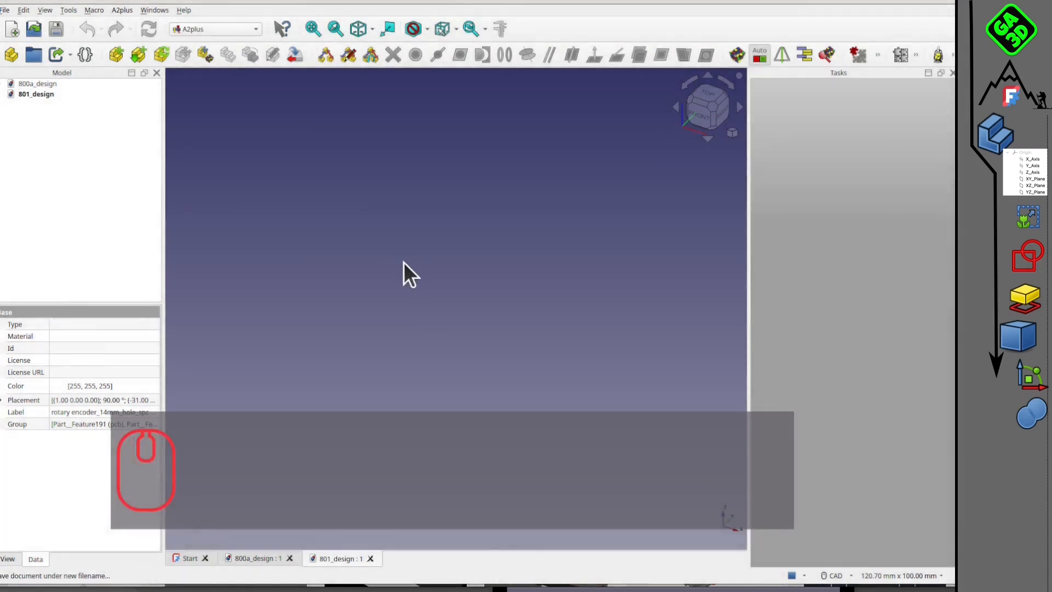
left_click(537, 405)
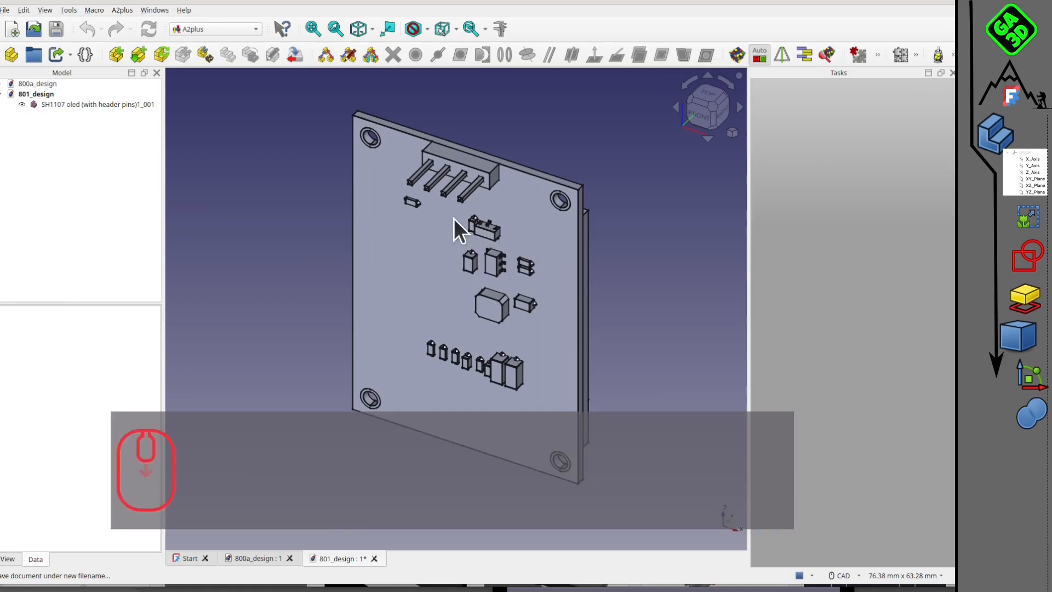
Import Raspberry Pi Pico-R3.STEP and place it beside the OLED display with the boards viewed from the screen side.
scroll(534, 230, "down", 4)
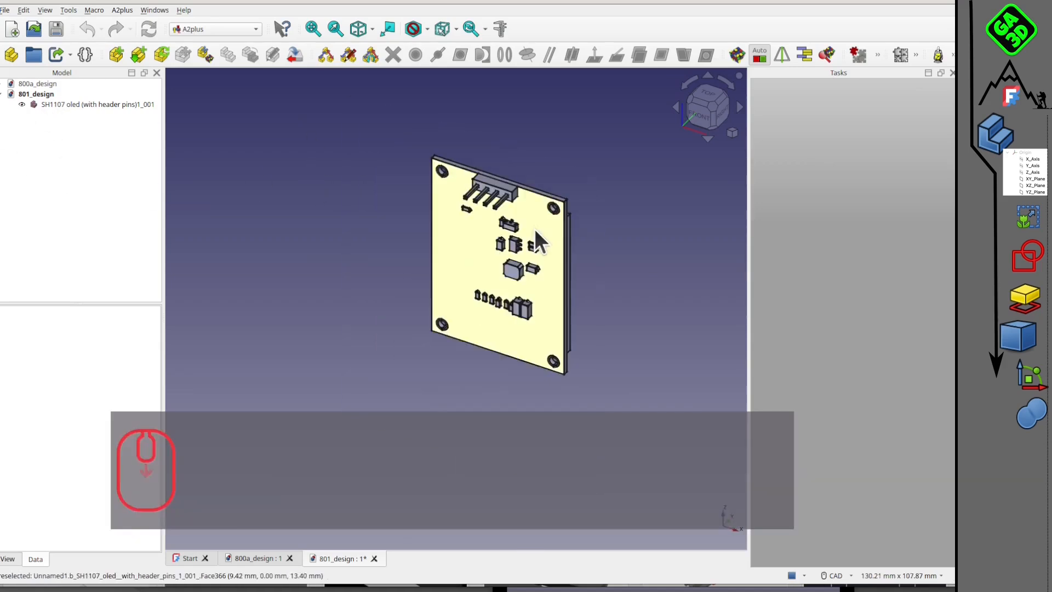
middle_click_drag(567, 266, 207, 284)
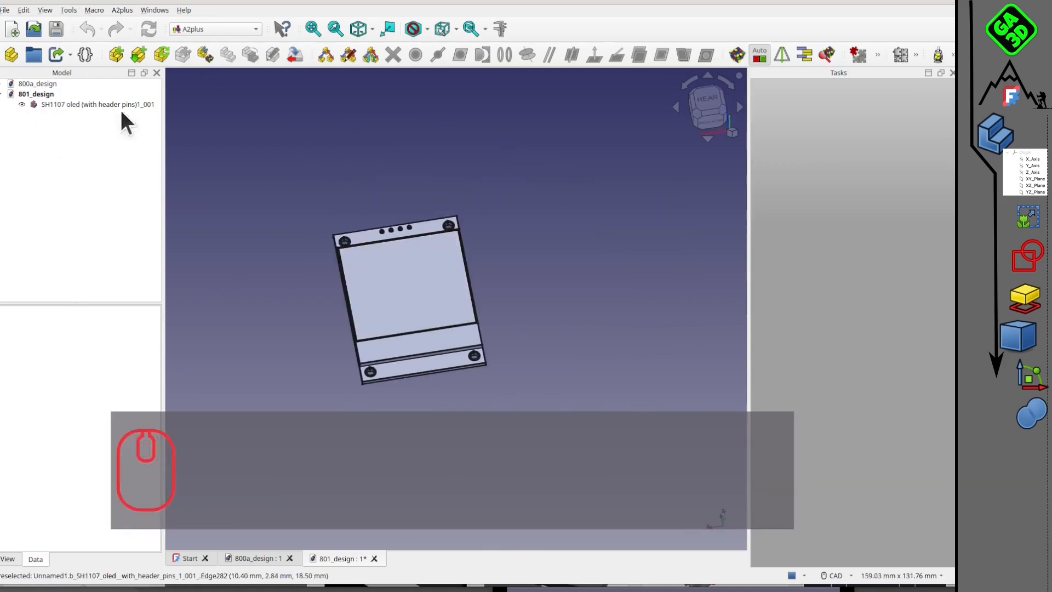
left_click(121, 60)
left_click(507, 225)
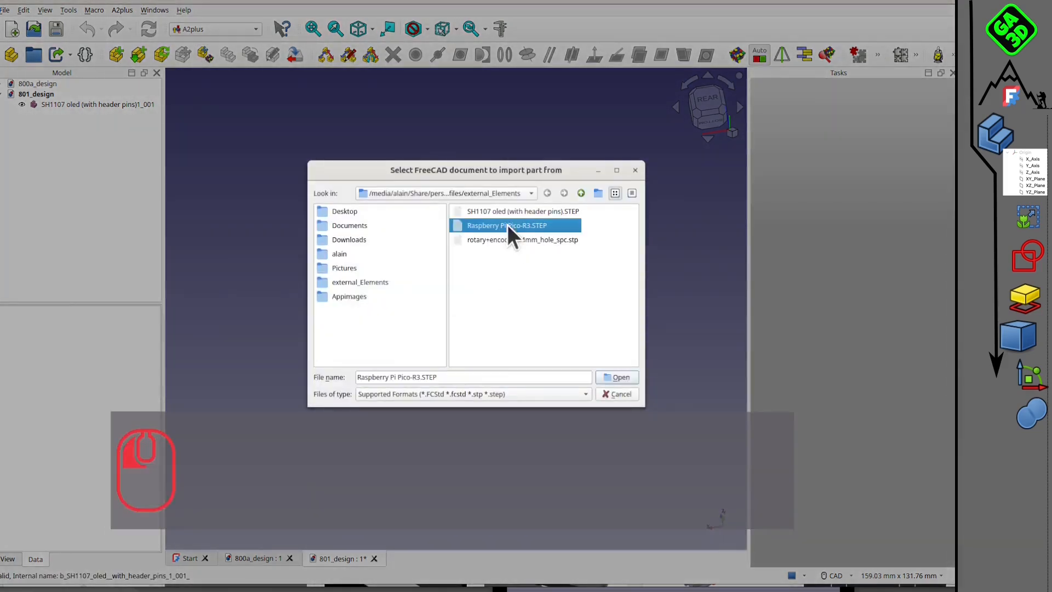
left_click(621, 377)
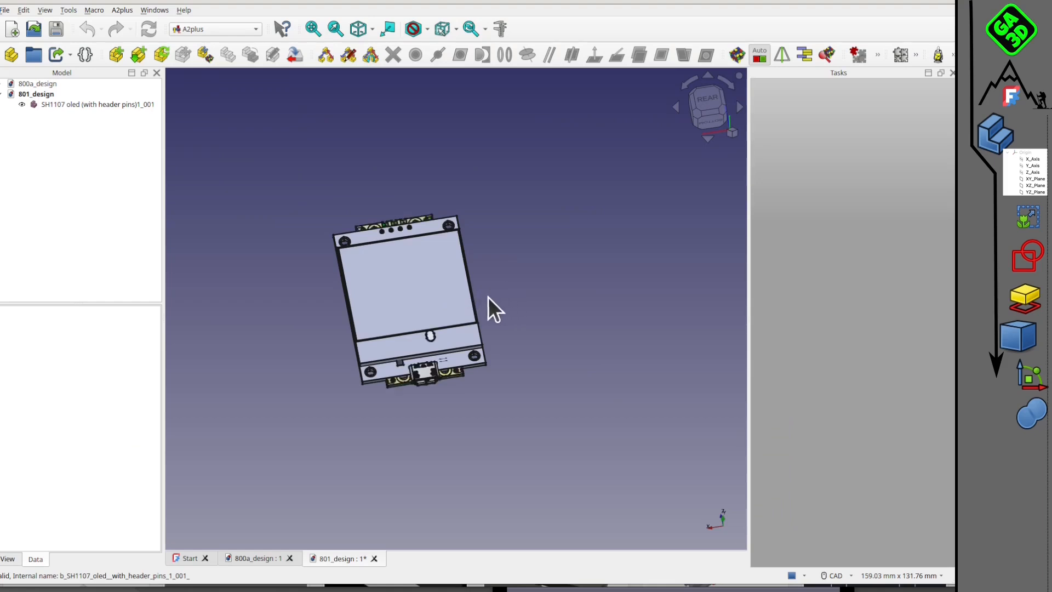
left_click(507, 297)
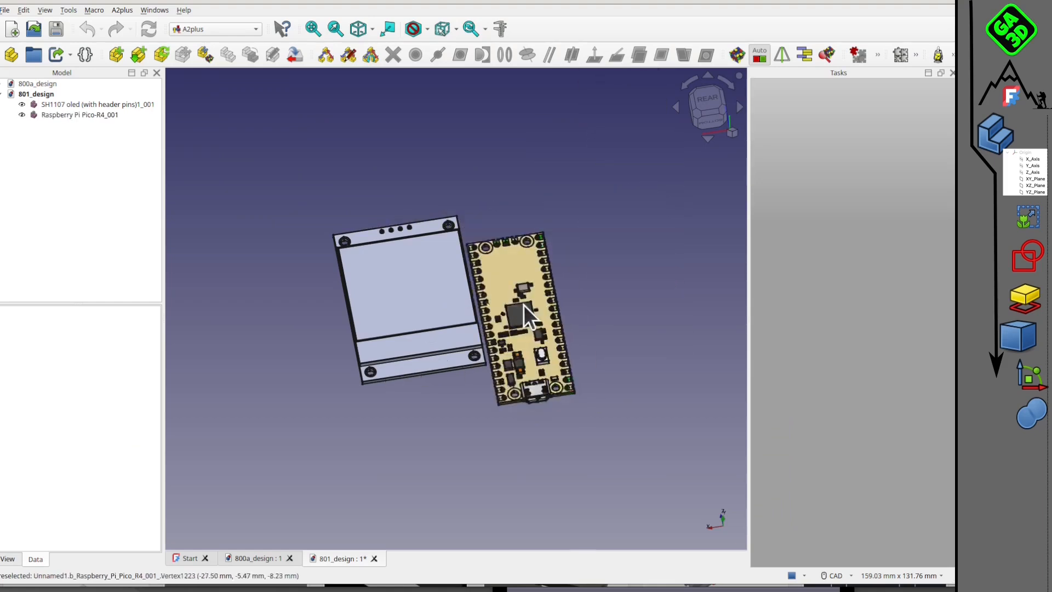
left_click(537, 285)
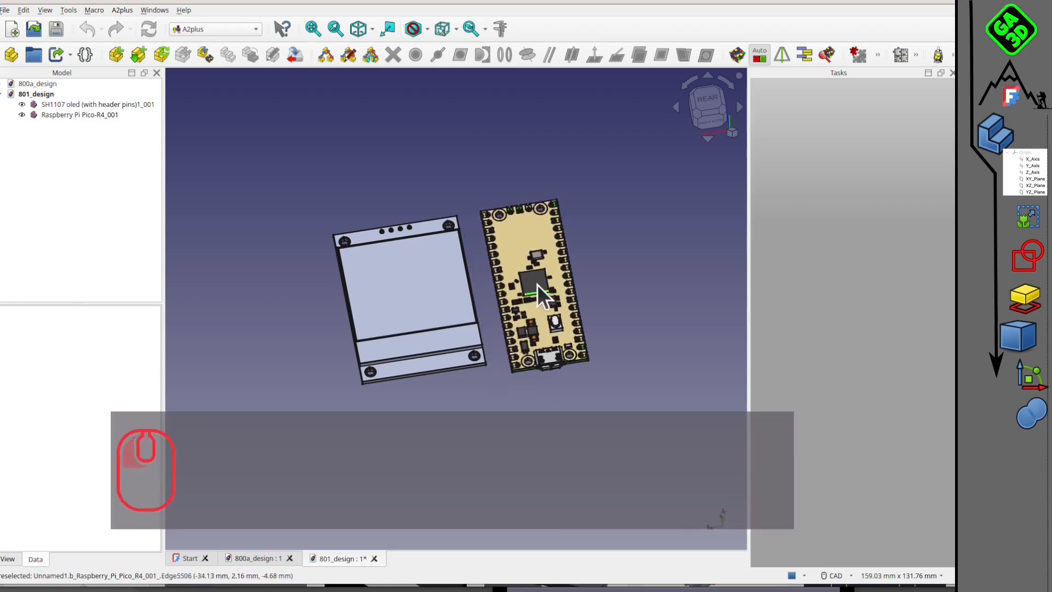
Import rotary+encoder_14mm_hole_spc.stp and place it just below the OLED display.
left_click(713, 101)
middle_click_drag(488, 325, 430, 334)
left_click(226, 153)
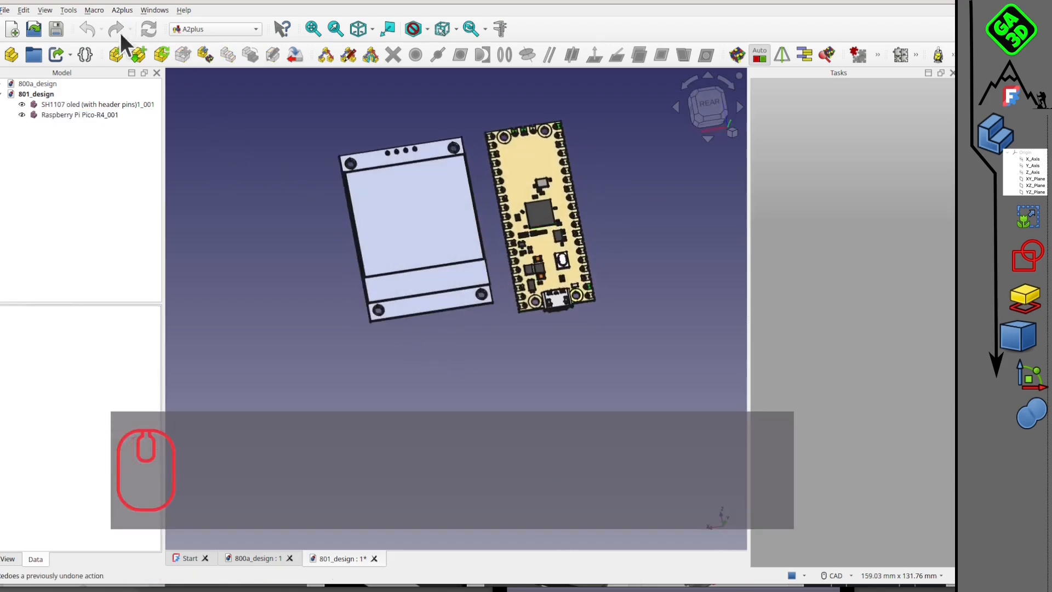
left_click(117, 52)
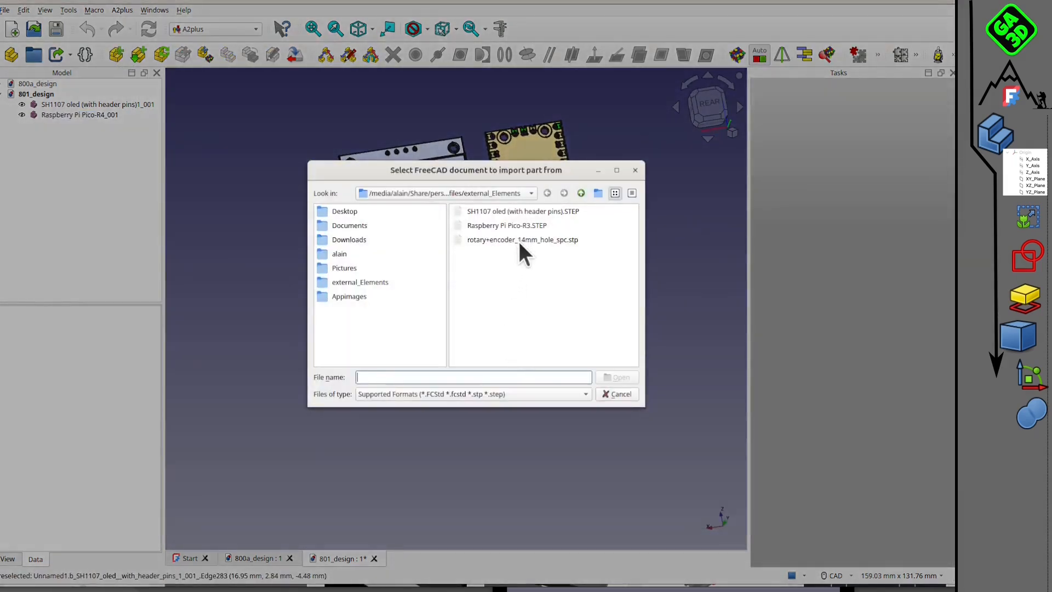
left_click(476, 239)
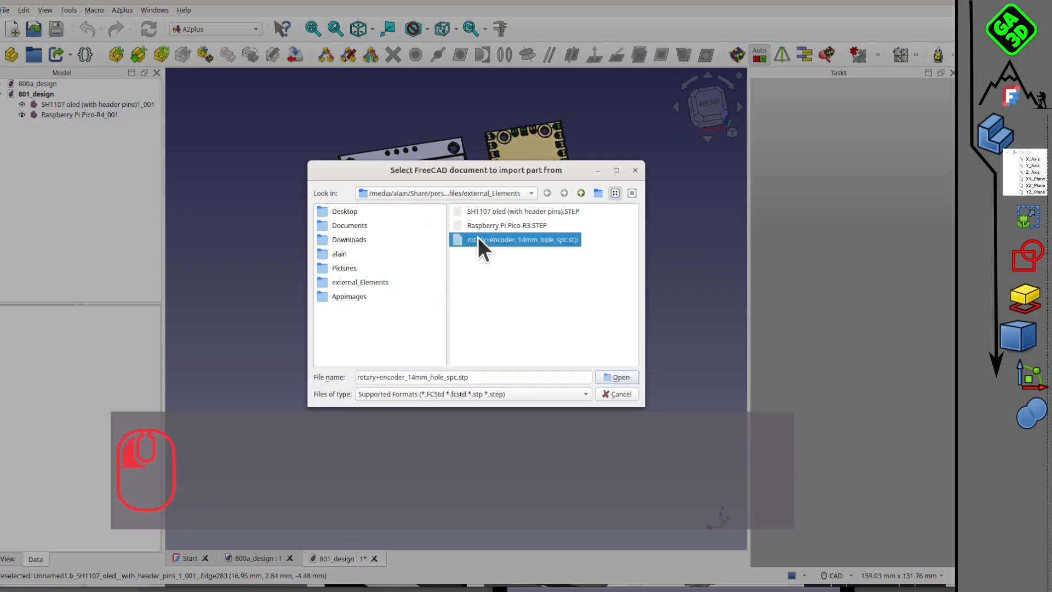
left_click(617, 377)
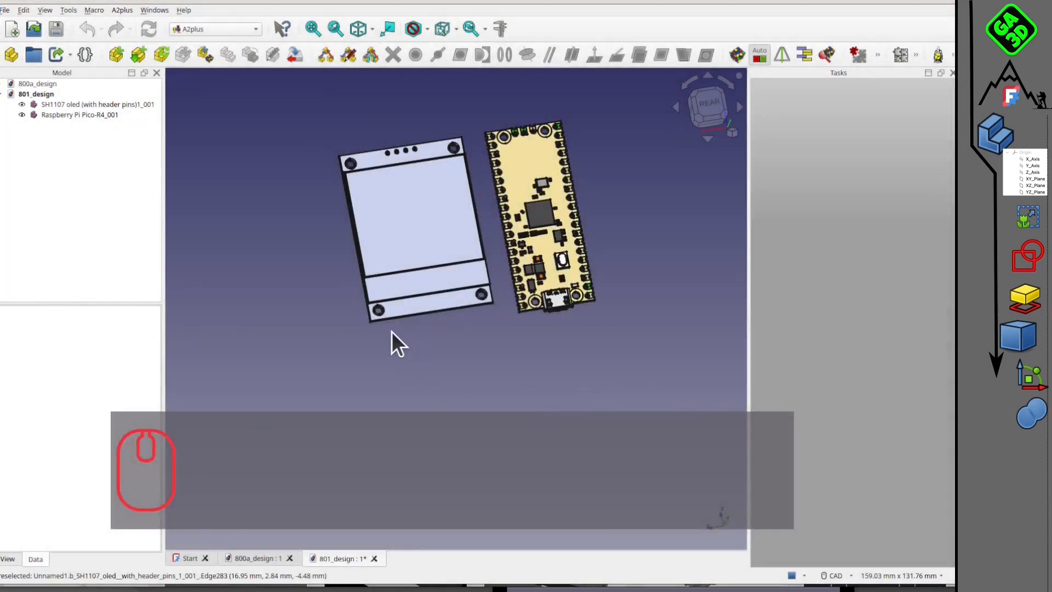
left_click(462, 378)
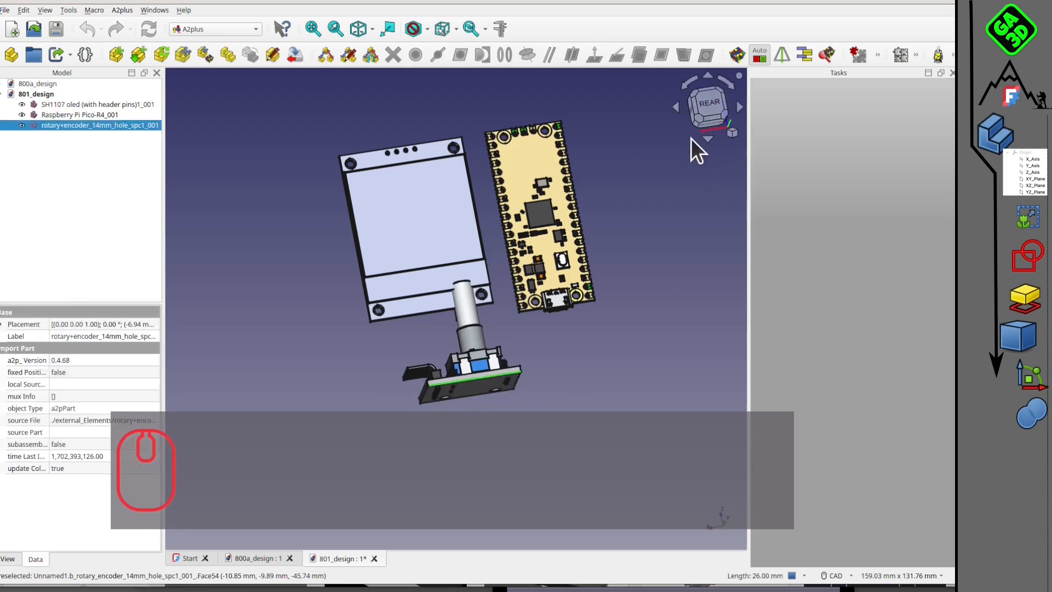
Transform the rotary encoder to a 270° rotation about X so its shaft points out from the display side.
left_click(690, 110)
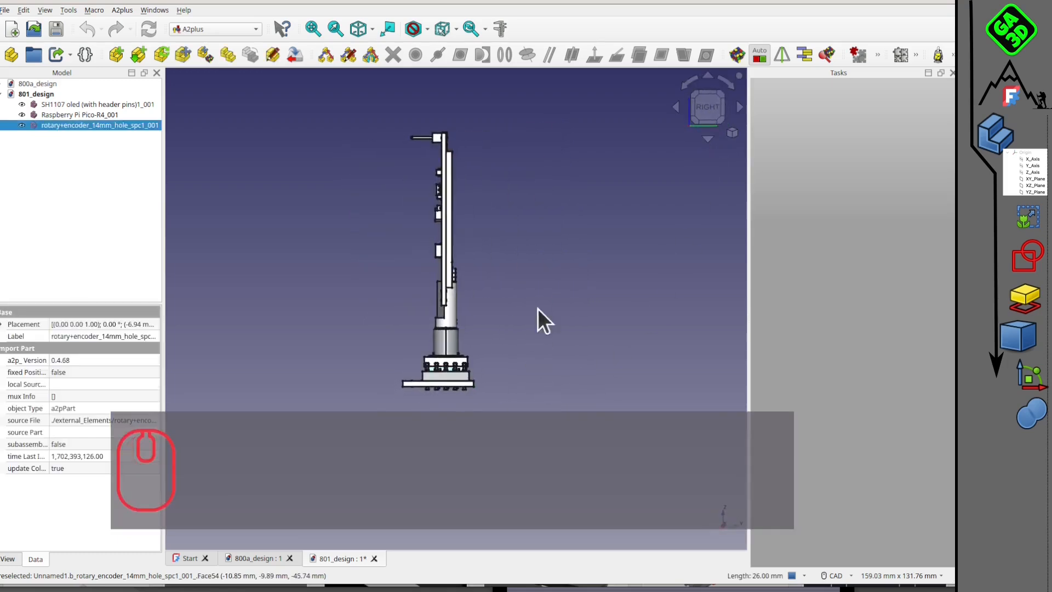
right_click(55, 125)
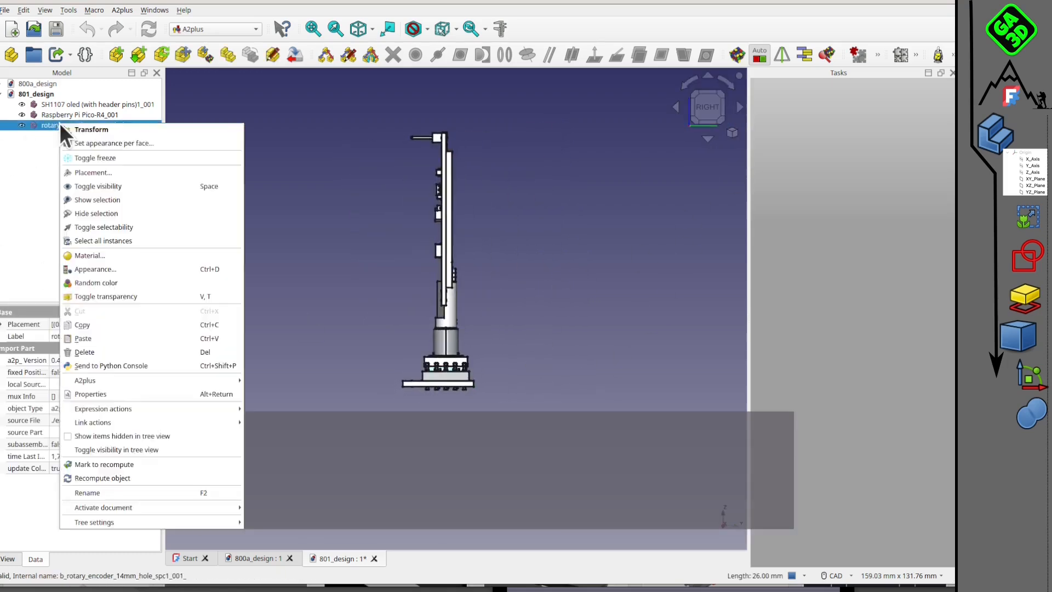
left_click(69, 130)
left_click_drag(479, 344, 525, 483)
middle_click_drag(463, 249, 567, 273)
left_click(871, 95)
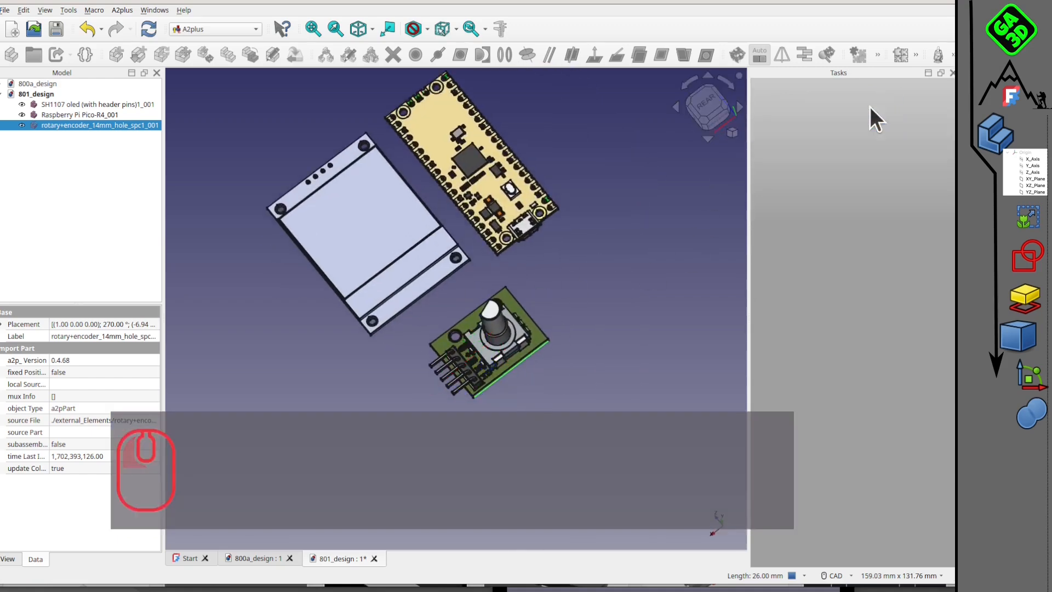
Examine from several angles how the rotary encoder, OLED display and Pico boards sit relative to each other.
left_click(710, 98)
middle_click_drag(482, 334, 458, 190)
middle_click_drag(548, 277, 419, 294)
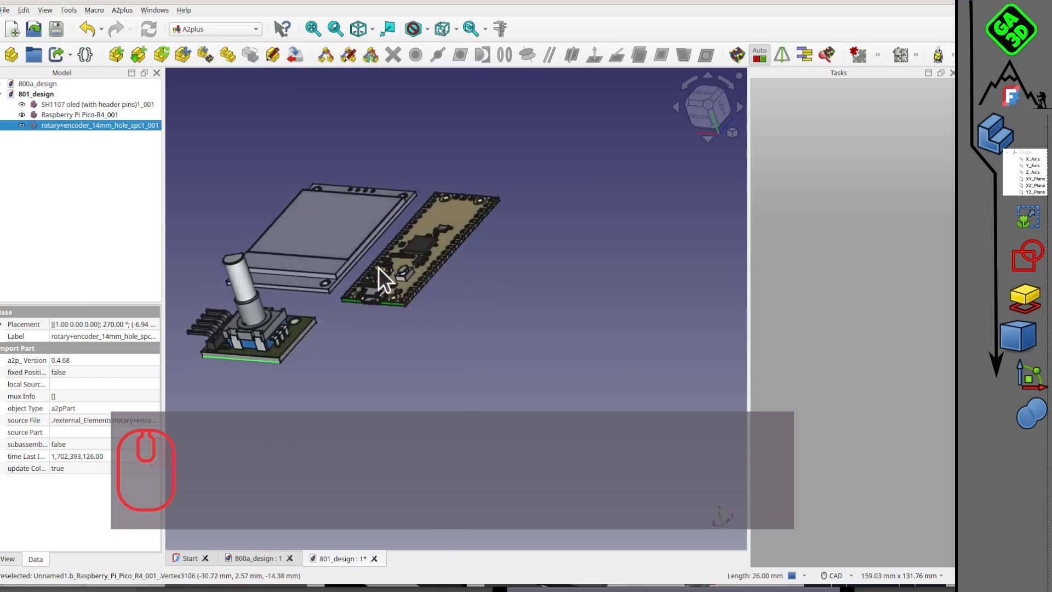
scroll(379, 268, "up", 2)
middle_click_drag(353, 317, 310, 262)
scroll(350, 361, "down", 1)
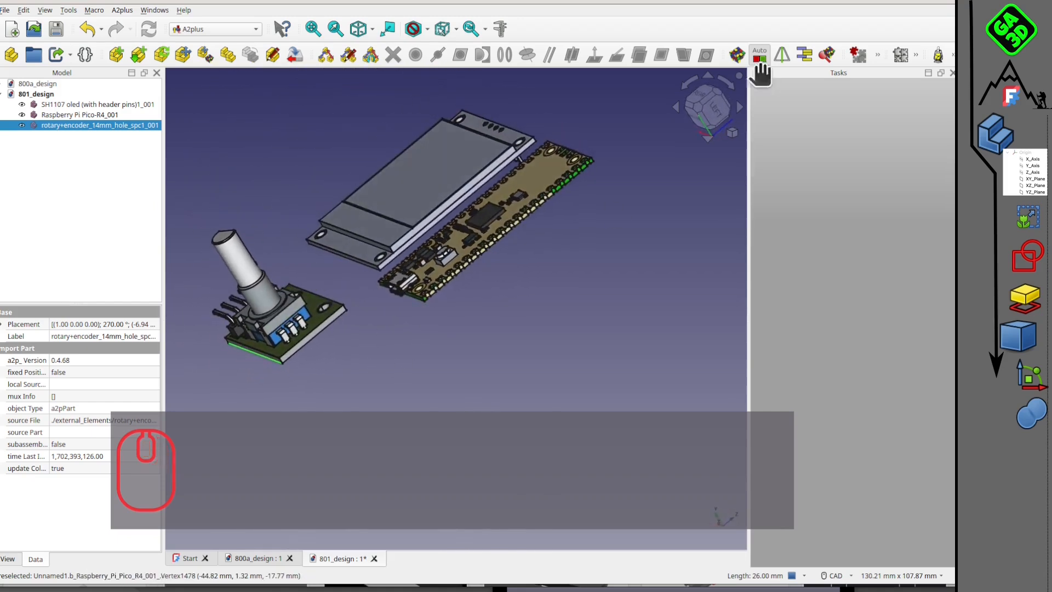
left_click(699, 94)
middle_click_drag(383, 380, 492, 354)
left_click(492, 354)
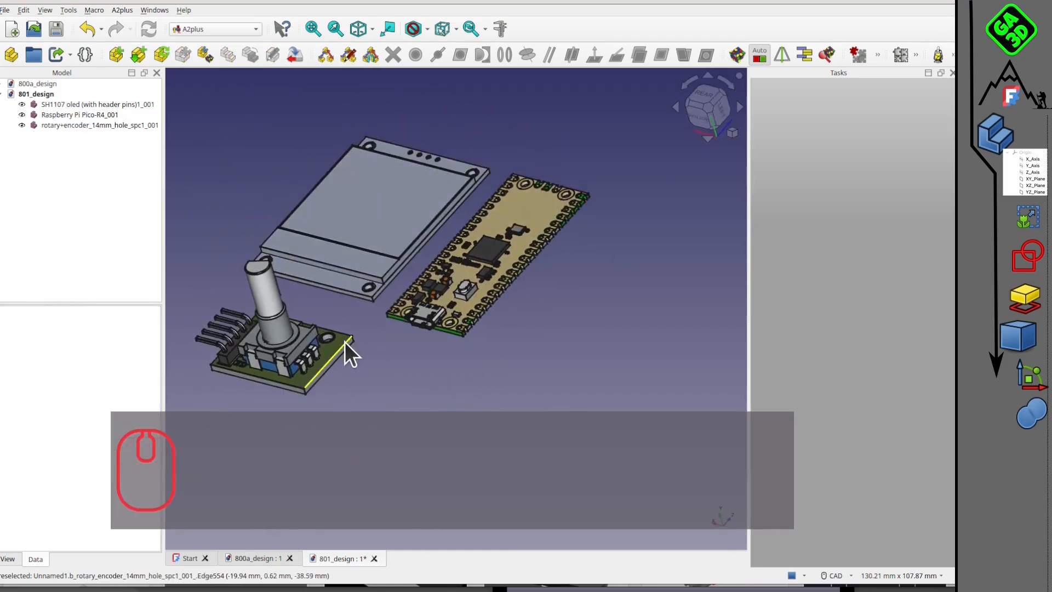
Constrain the rotary encoder's board face plane-coincident with the OLED's board face, direction aligned, offset 0.00 mm.
left_click(328, 348)
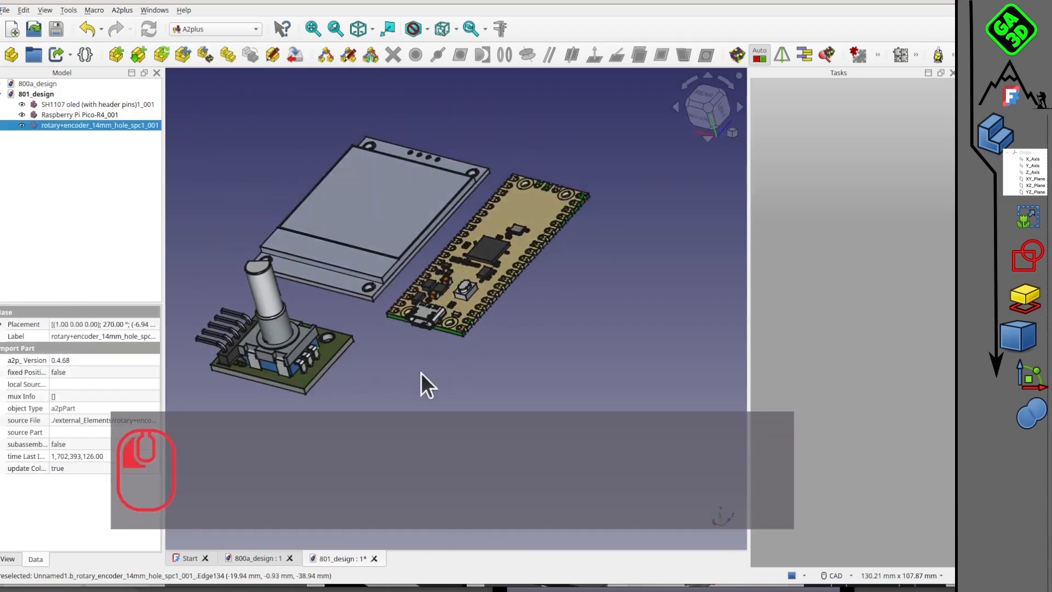
left_click(420, 376)
left_click(336, 343)
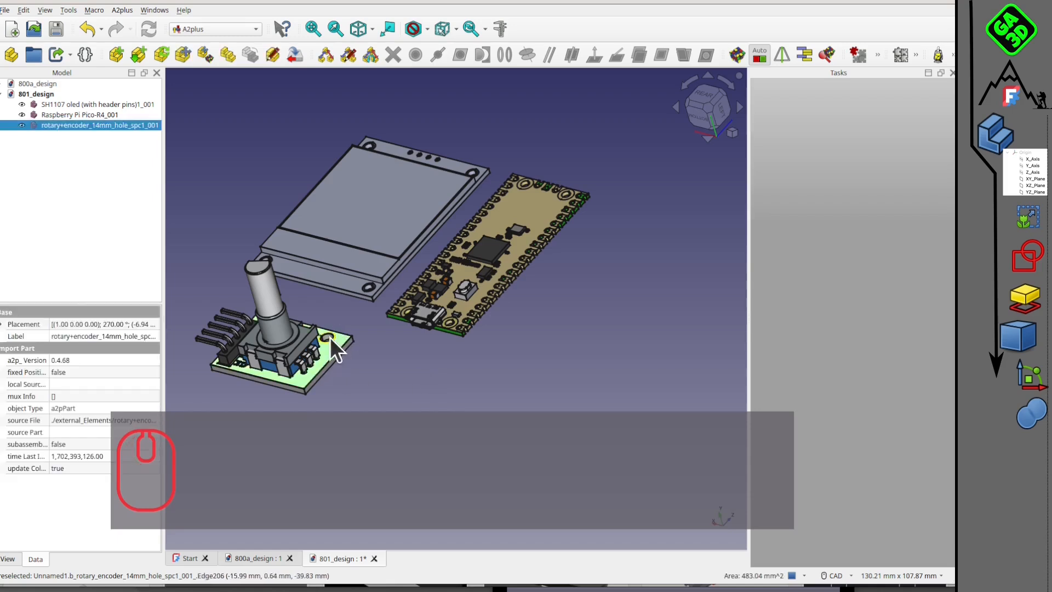
left_click(347, 280, "ctrl")
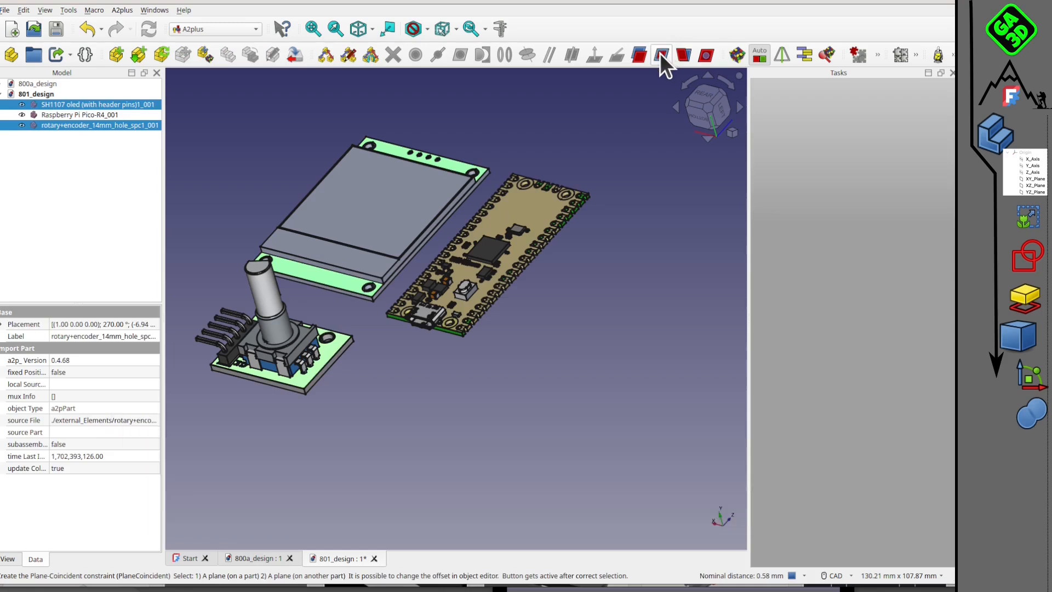
left_click(660, 57)
left_click(481, 240)
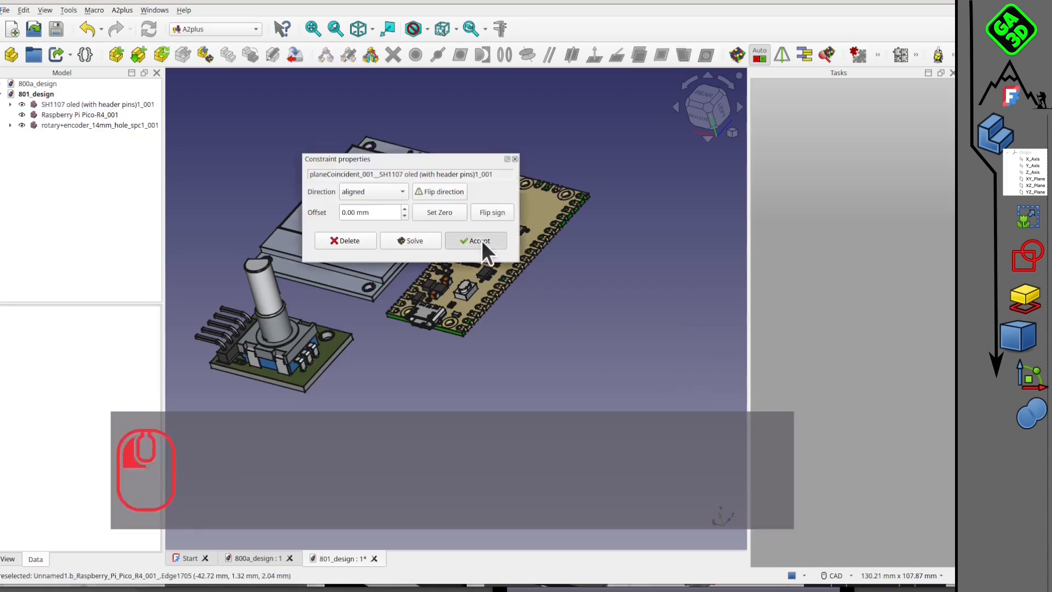
Constrain the Raspberry Pi Pico's board face plane-coincident with the OLED's board face, direction aligned, offset 0.00 mm.
left_click(350, 280)
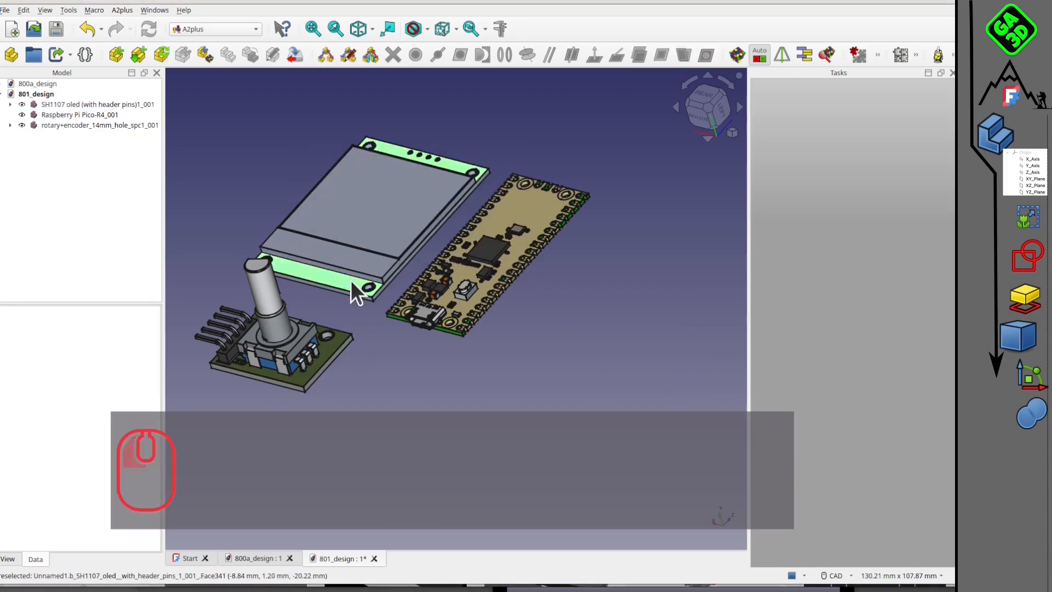
scroll(545, 218, "up", 4)
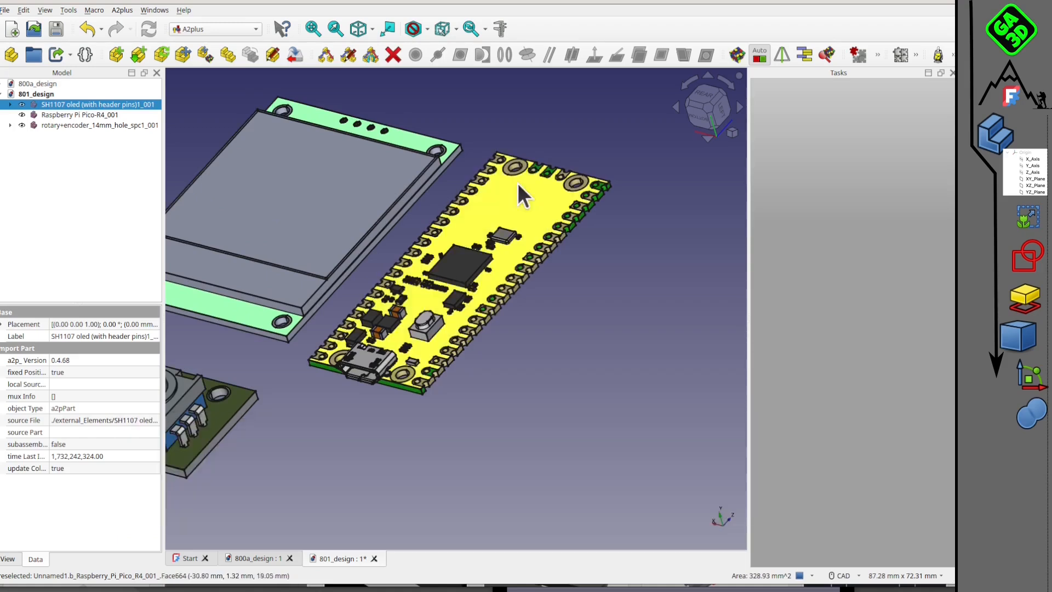
left_click(518, 183, "ctrl")
left_click(661, 53)
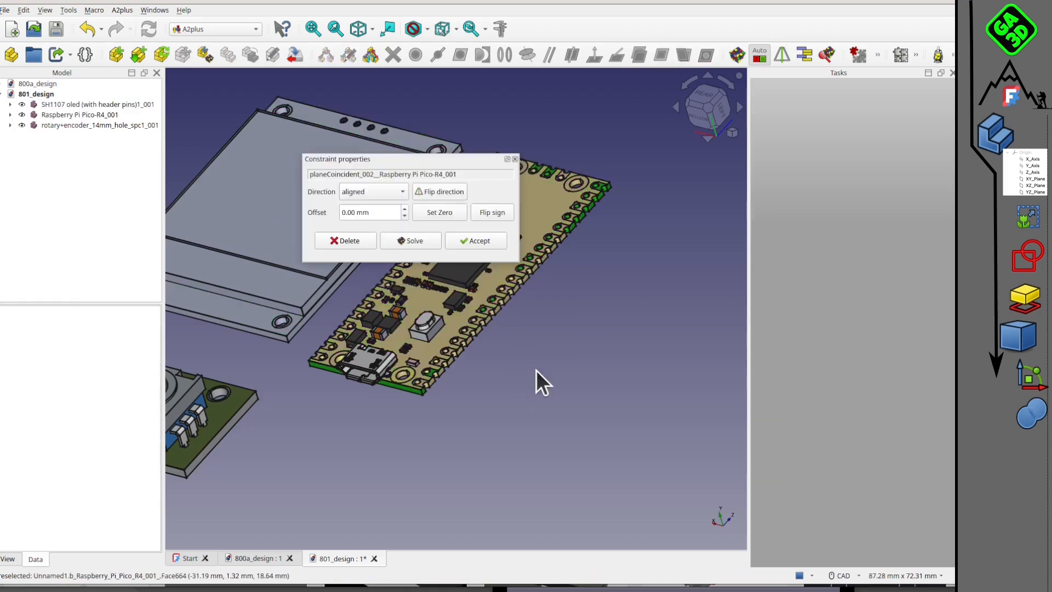
left_click(481, 241)
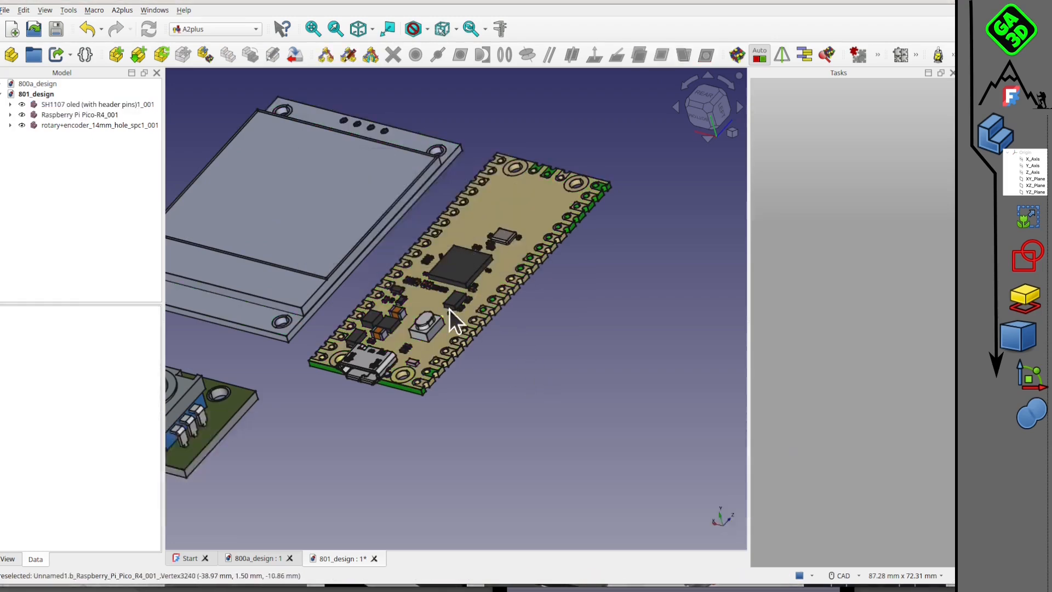
Examine from the side and the rear how the Pico, OLED and rotary encoder boards line up in 801_design.
scroll(451, 309, "down", 4)
middle_click_drag(453, 308, 515, 221)
left_click(709, 124)
scroll(366, 278, "up", 5)
middle_click_drag(430, 268, 327, 307)
middle_click_drag(419, 168, 446, 162)
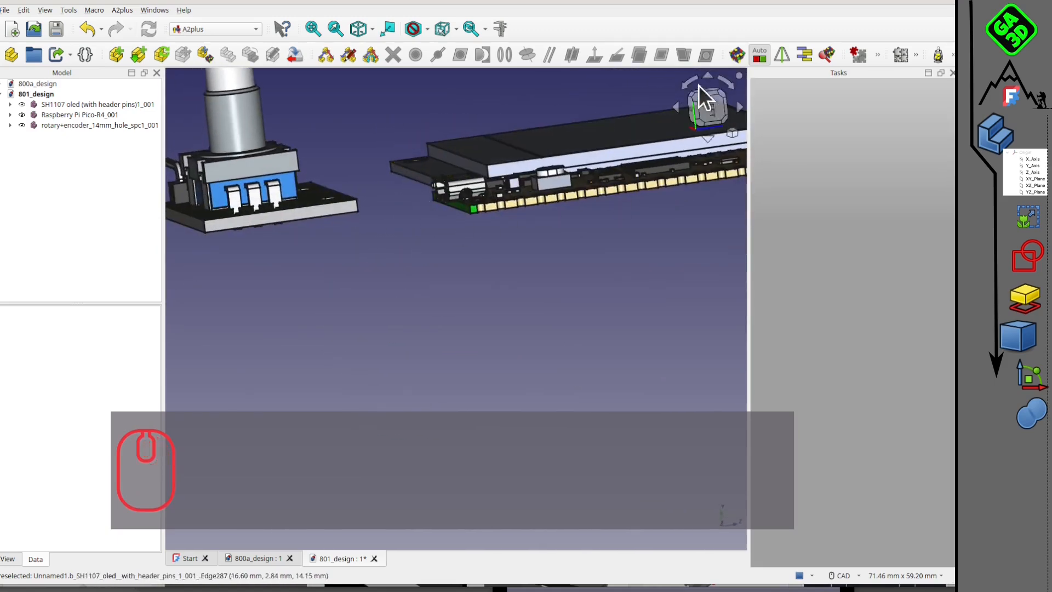
scroll(526, 235, "down", 4)
middle_click_drag(516, 295, 442, 301)
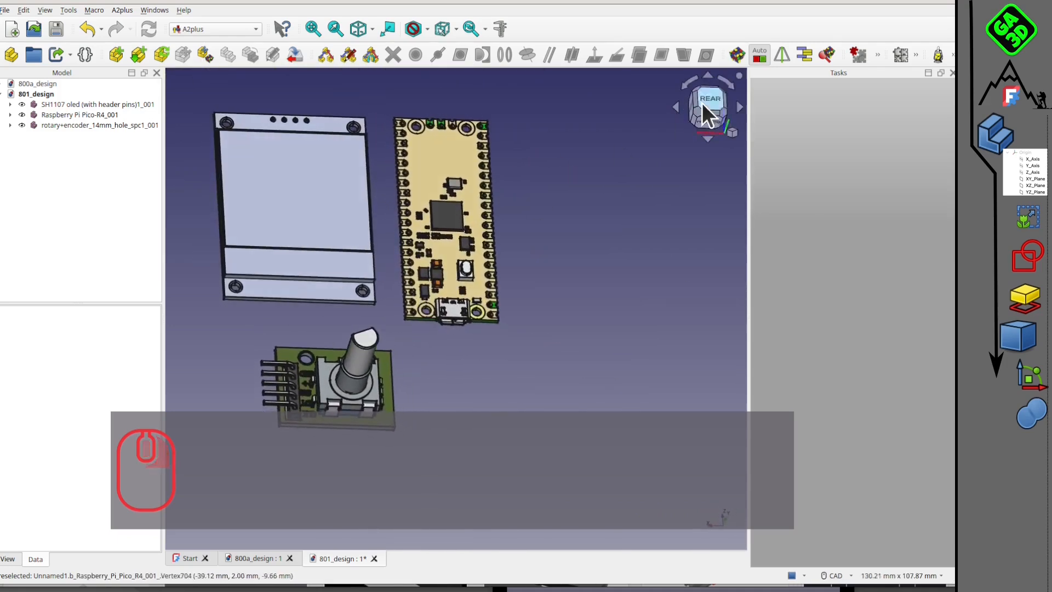
Inspect the board alignment of the Pico, OLED and rotary encoder in 800a_design for comparison.
left_click(264, 558)
middle_click_drag(425, 360, 706, 216)
left_click(709, 109)
scroll(455, 340, "up", 3)
middle_click_drag(454, 331, 520, 328)
scroll(472, 281, "up", 2)
scroll(427, 283, "up", 4)
middle_click_drag(369, 302, 451, 284)
scroll(323, 311, "down", 2)
middle_click_drag(286, 343, 606, 310)
middle_click_drag(521, 268, 370, 357)
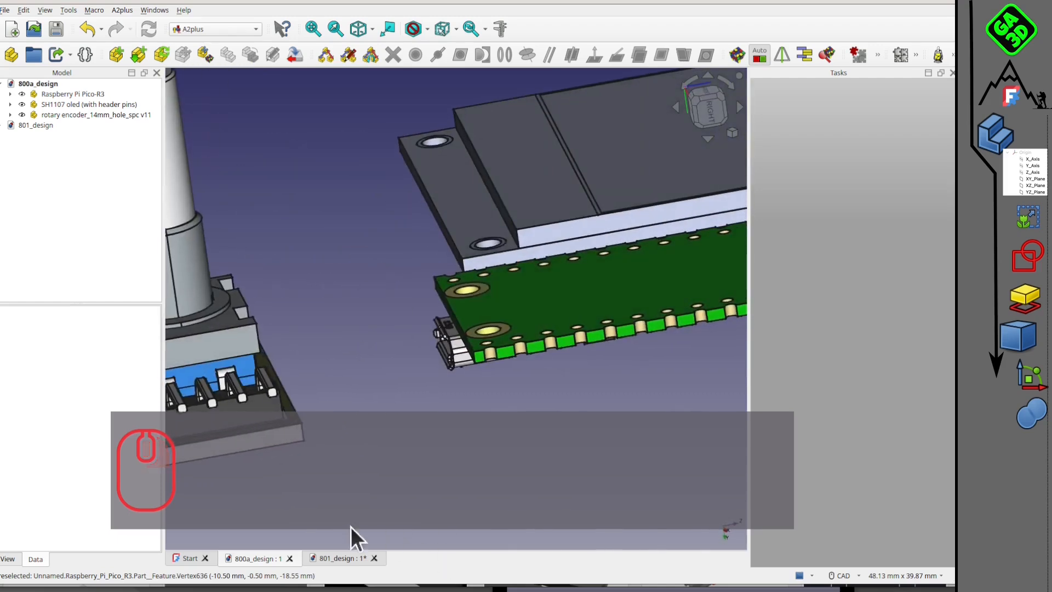
Return to 801_design and save the document.
left_click(335, 557)
scroll(409, 386, "down", 3)
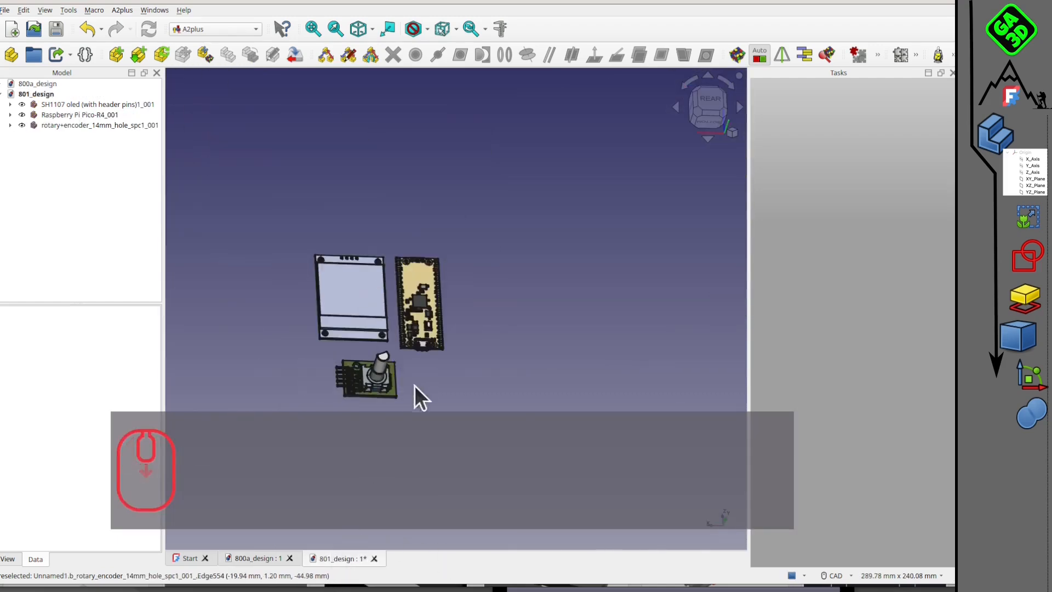
middle_click_drag(495, 371, 463, 301)
scroll(379, 301, "up", 5)
left_click(58, 30)
Examine the constrained OLED, Pico and rotary encoder arrangement in 801_design from several angles.
middle_click_drag(384, 274, 398, 499)
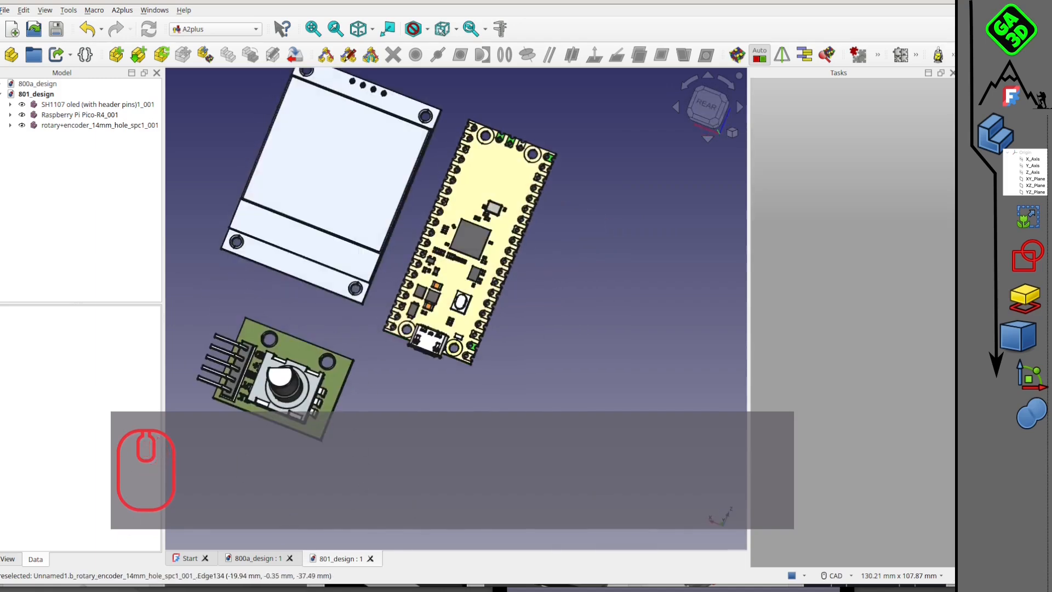
middle_click_drag(474, 310, 545, 336)
middle_click_drag(514, 302, 608, 274)
middle_click_drag(527, 291, 517, 326)
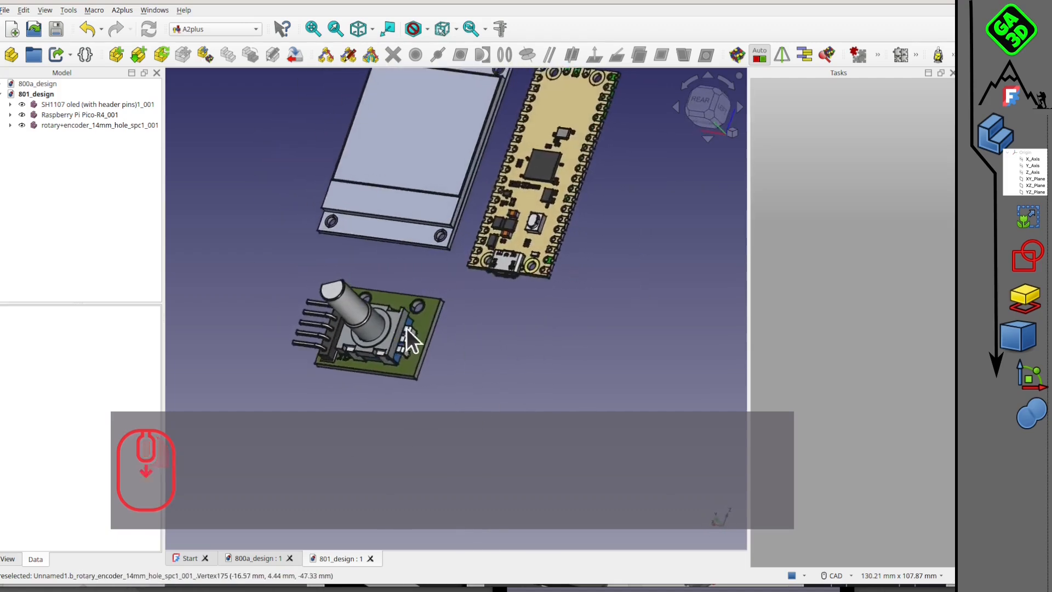
scroll(407, 336, "down", 4)
middle_click_drag(406, 336, 570, 375)
scroll(446, 369, "up", 2)
scroll(505, 372, "up", 1)
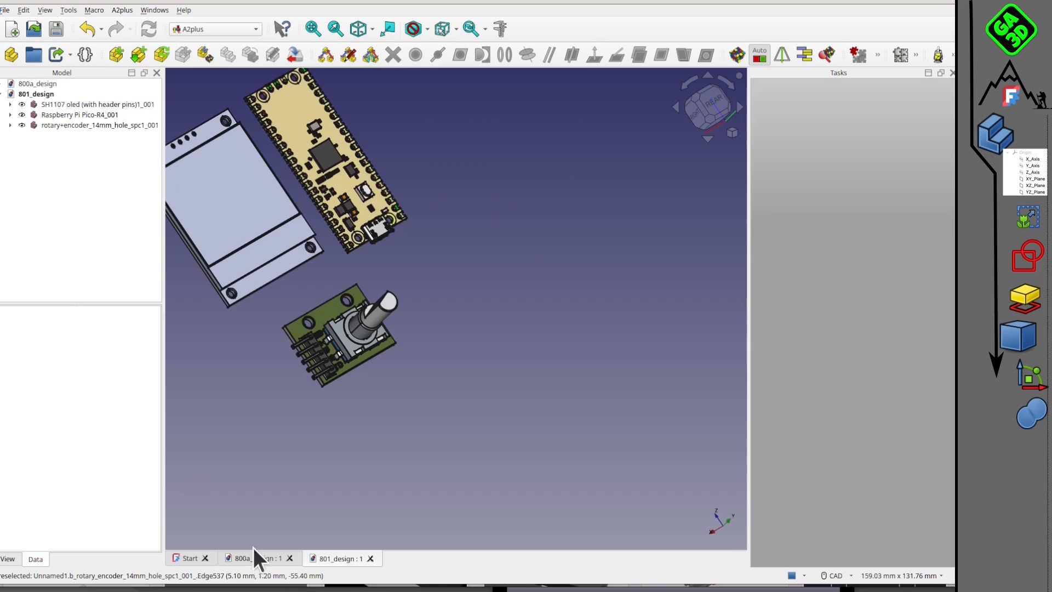
middle_click_drag(409, 404, 403, 337)
middle_click_drag(516, 217, 510, 225)
middle_click_drag(486, 281, 307, 350)
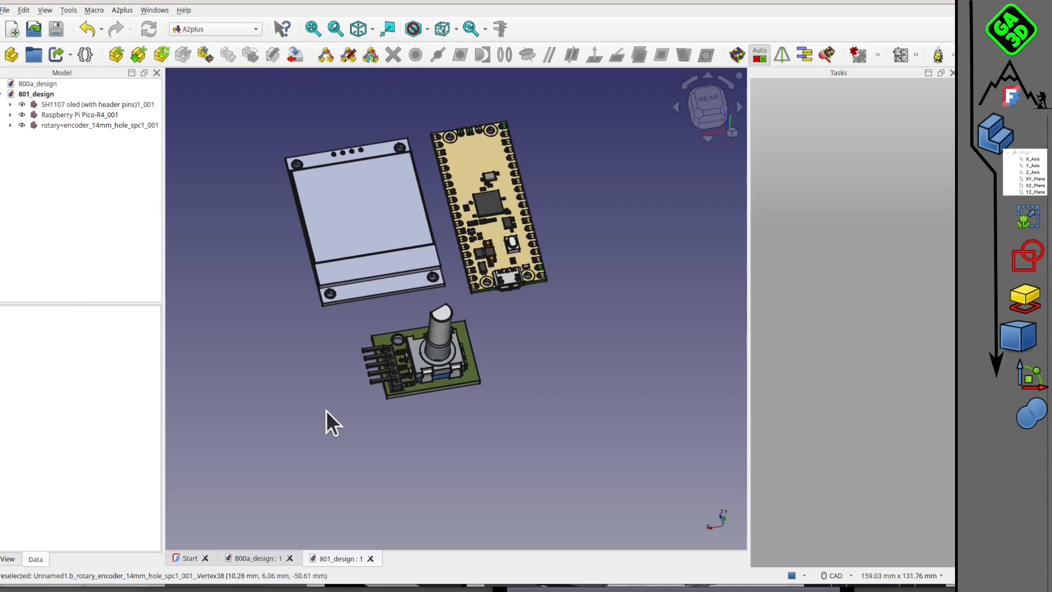
middle_click_drag(524, 329, 507, 292)
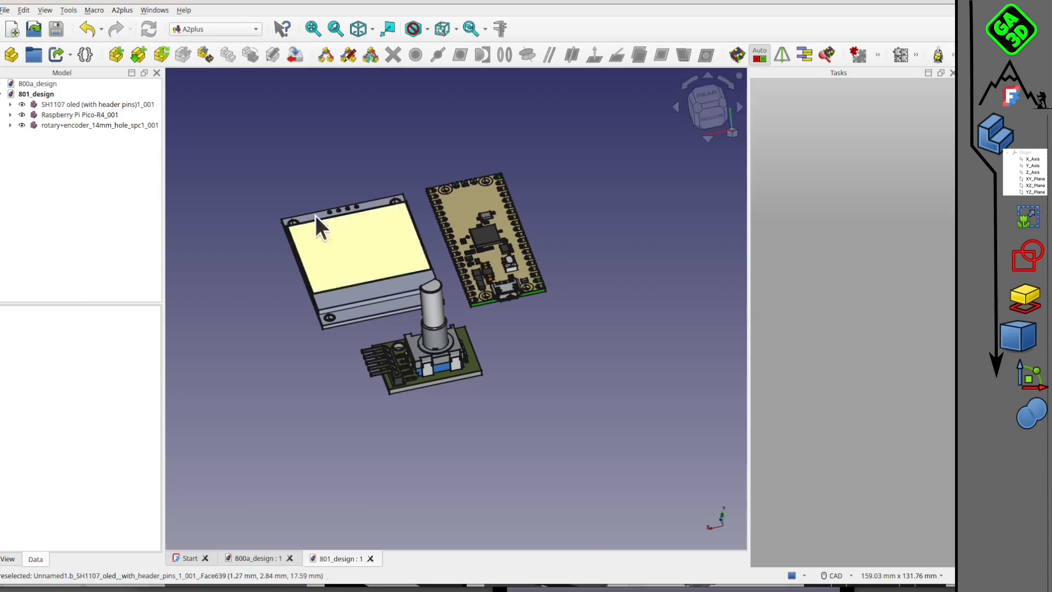
Create a new document and save it as 001a_boitier.FCStd in the 3Dfiles folder.
left_click(10, 28)
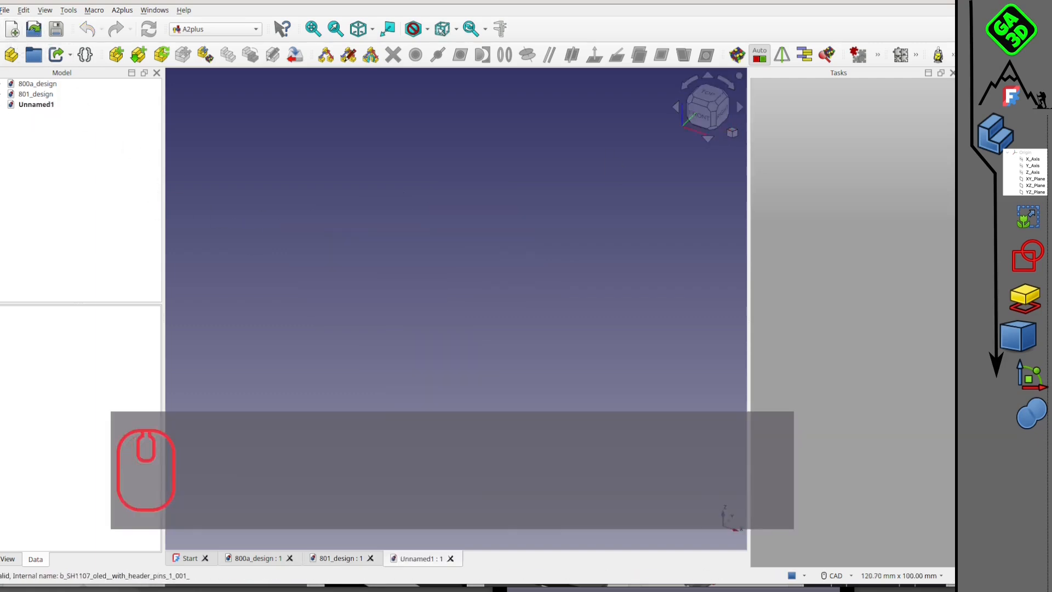
left_click(5, 10)
left_click(54, 105)
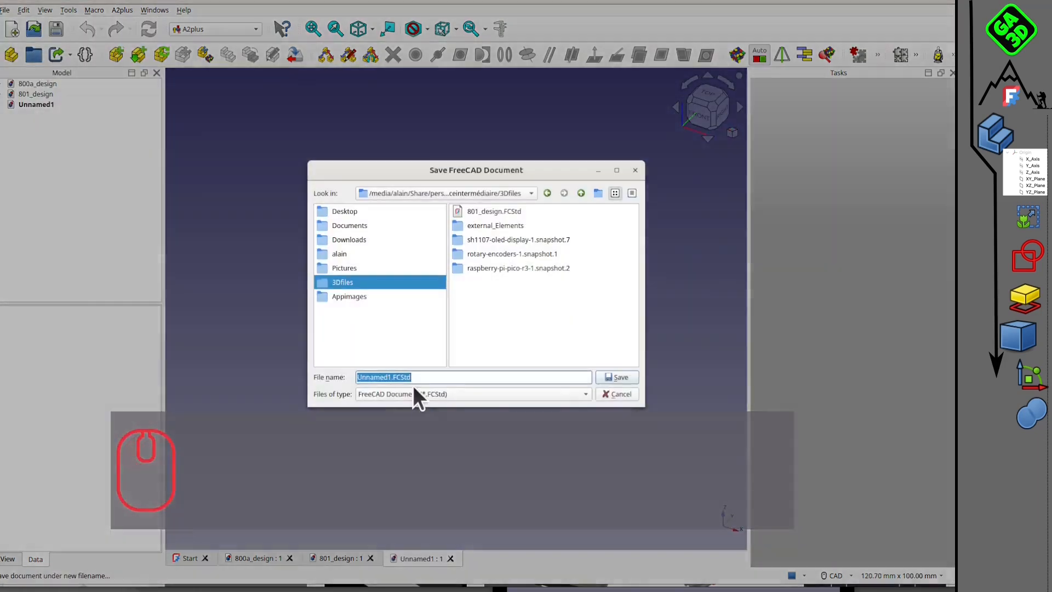
left_click(380, 377)
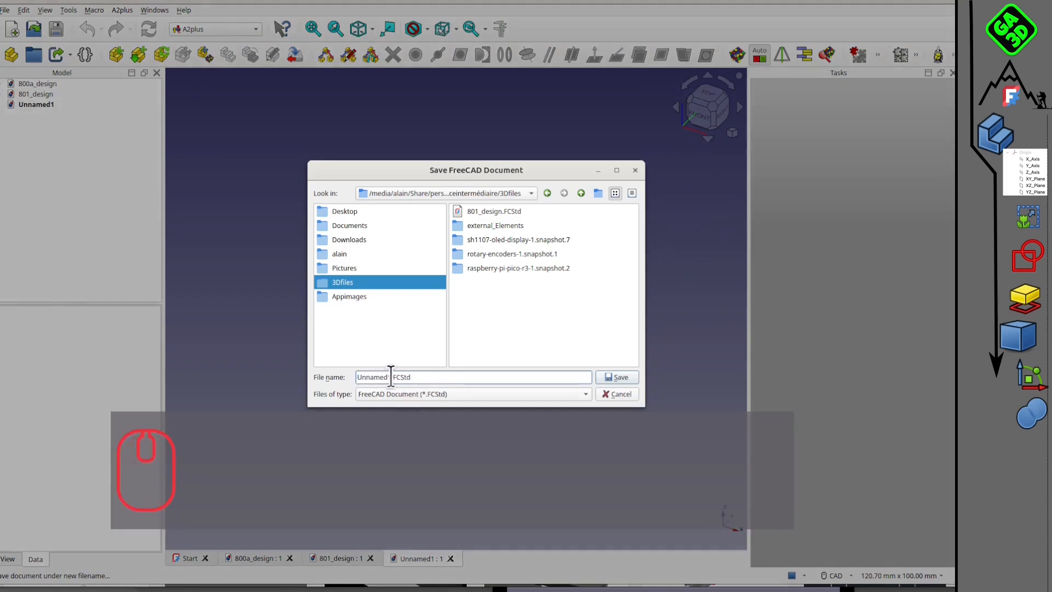
double_click(387, 376)
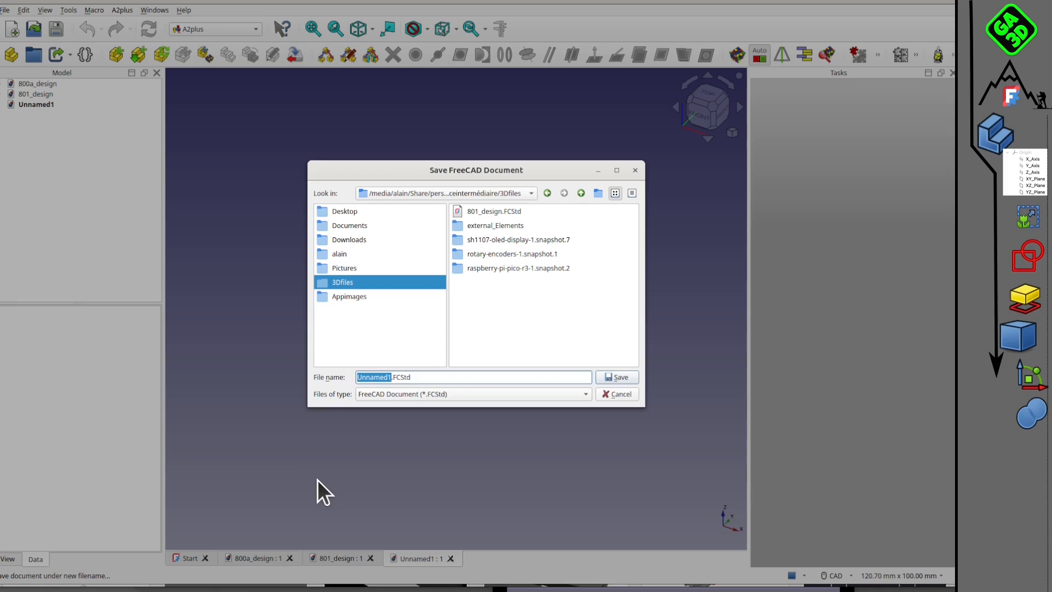
key("BackSpace")
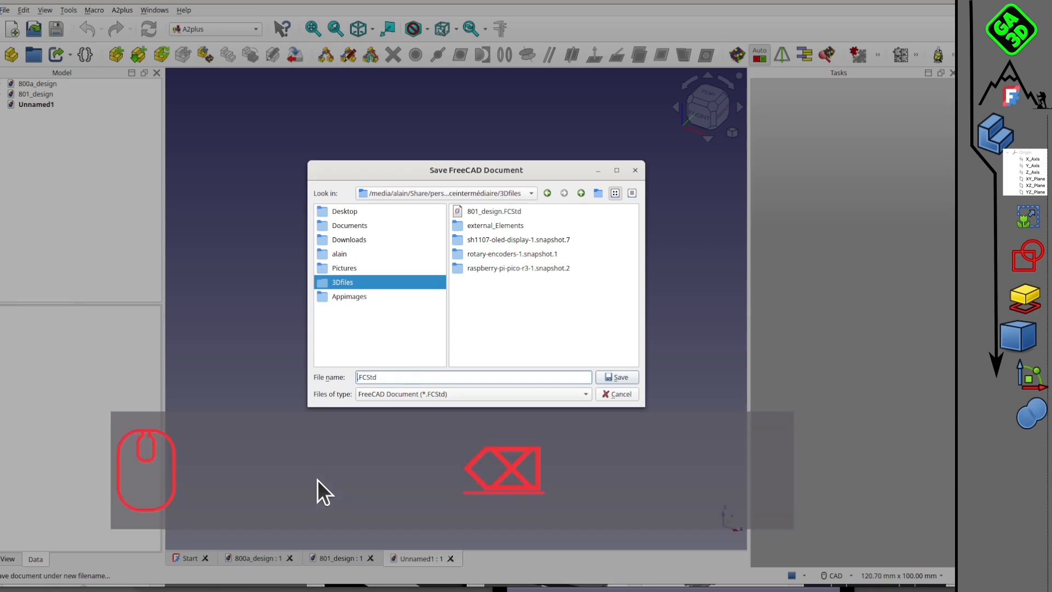
type("100")
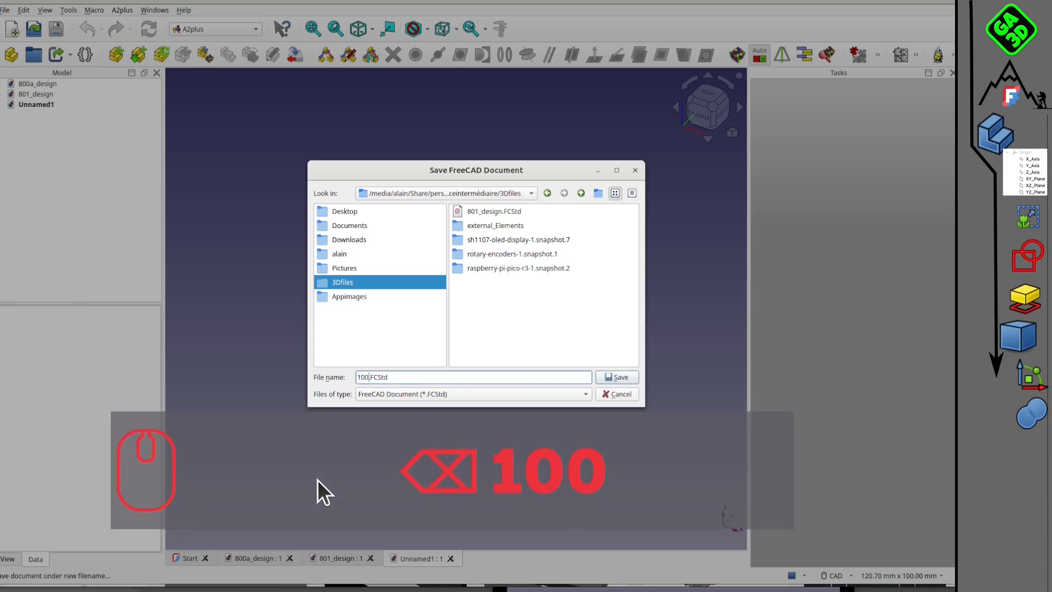
key("BackSpace")
key("BackSpace")
key("BackSpace")
type("001a_")
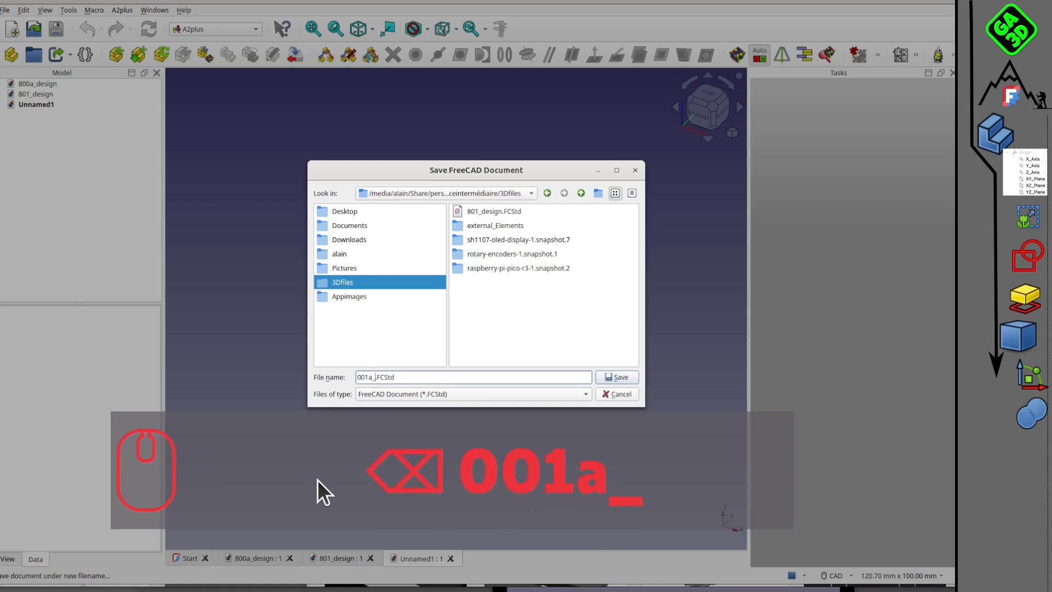
type("boitier")
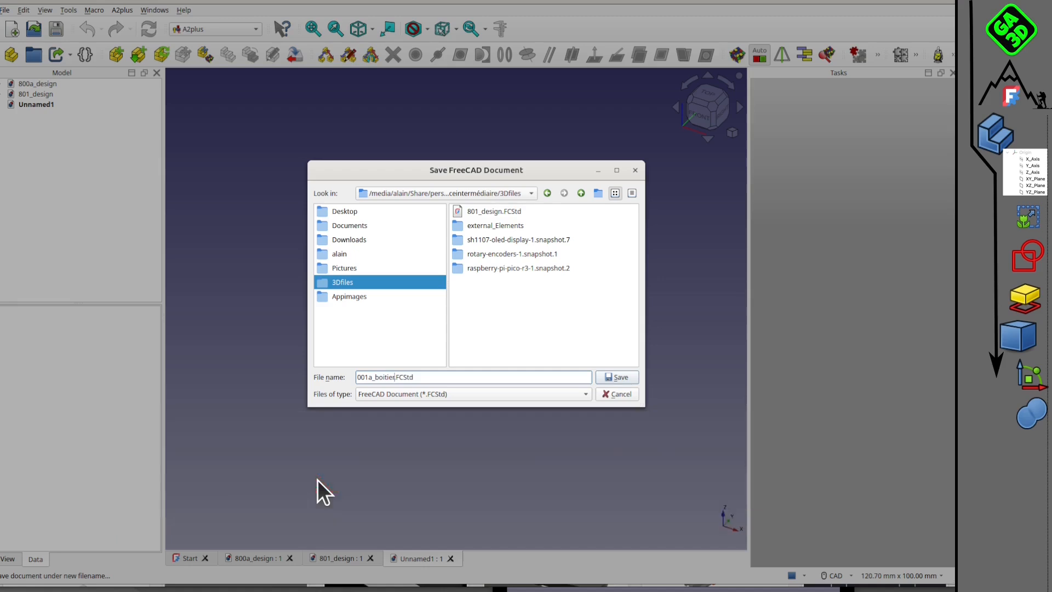
left_click(618, 376)
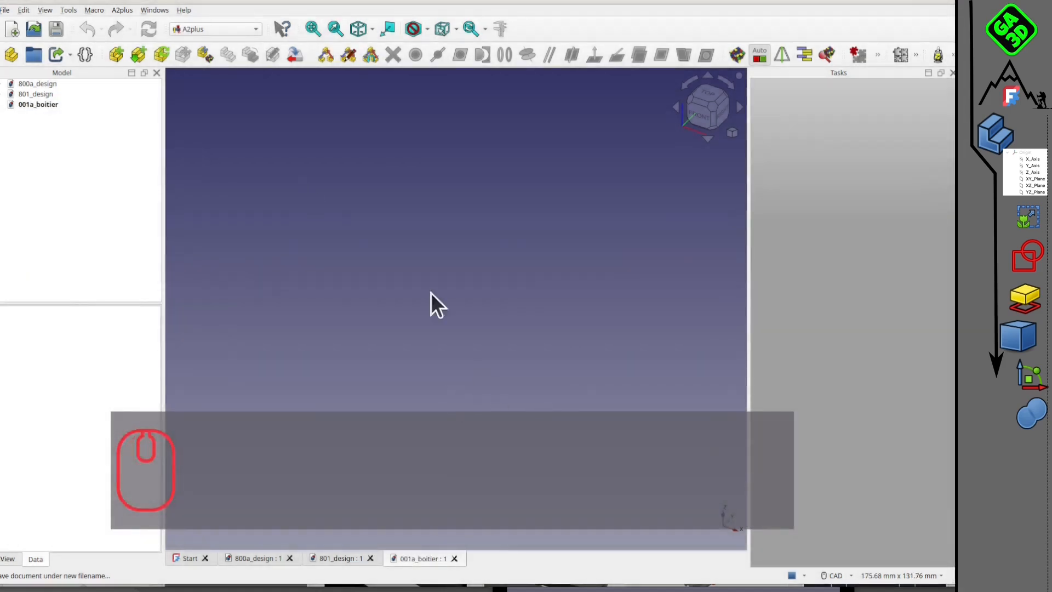
Switch to the Part Design workbench and collapse the 800a_design and 801_design trees, ending in 001a_boitier.
left_click(223, 25)
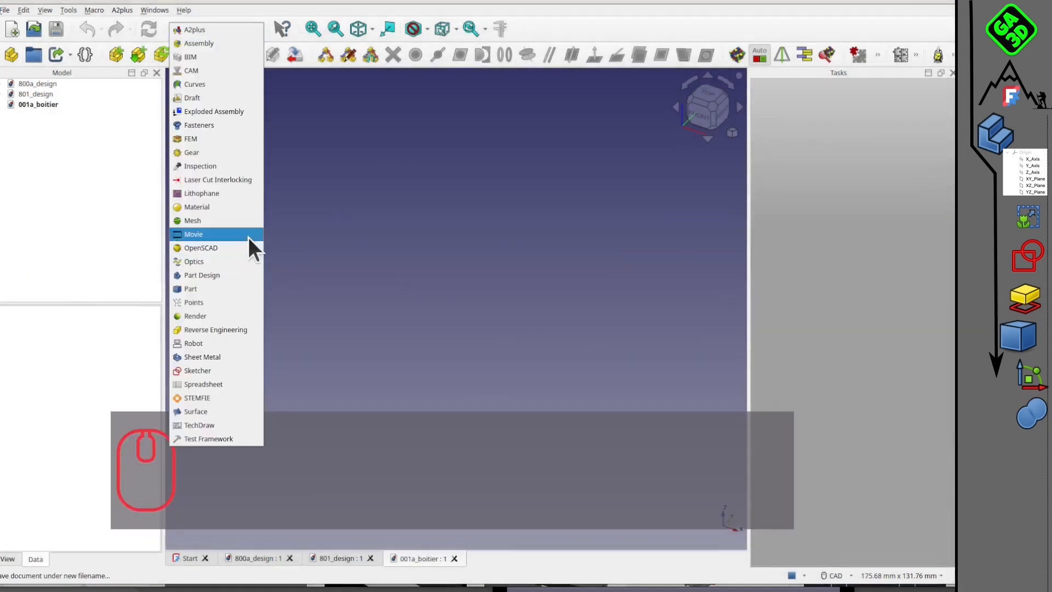
left_click(233, 281)
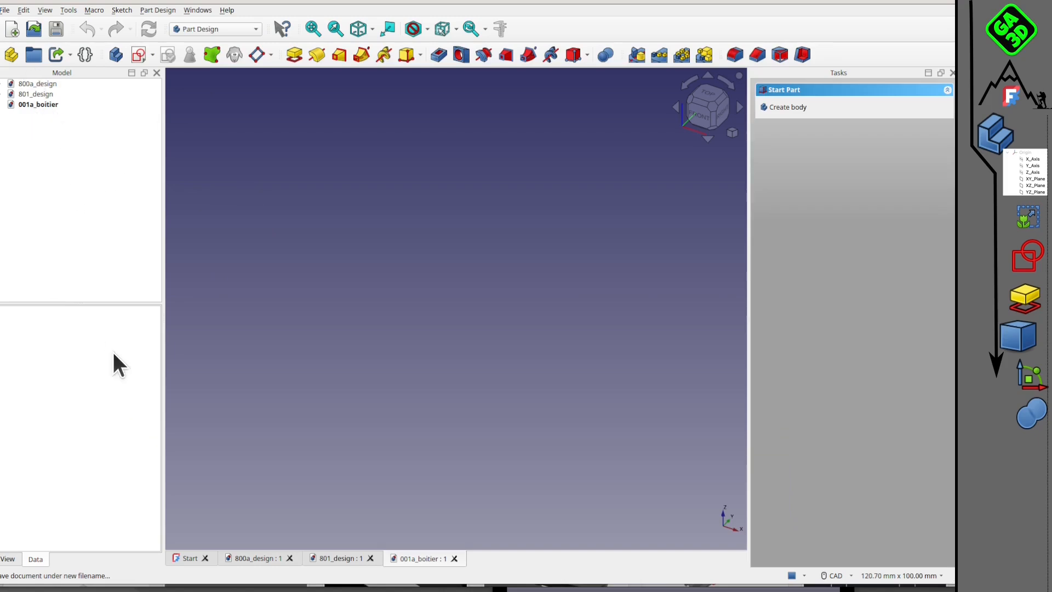
left_click(2, 94)
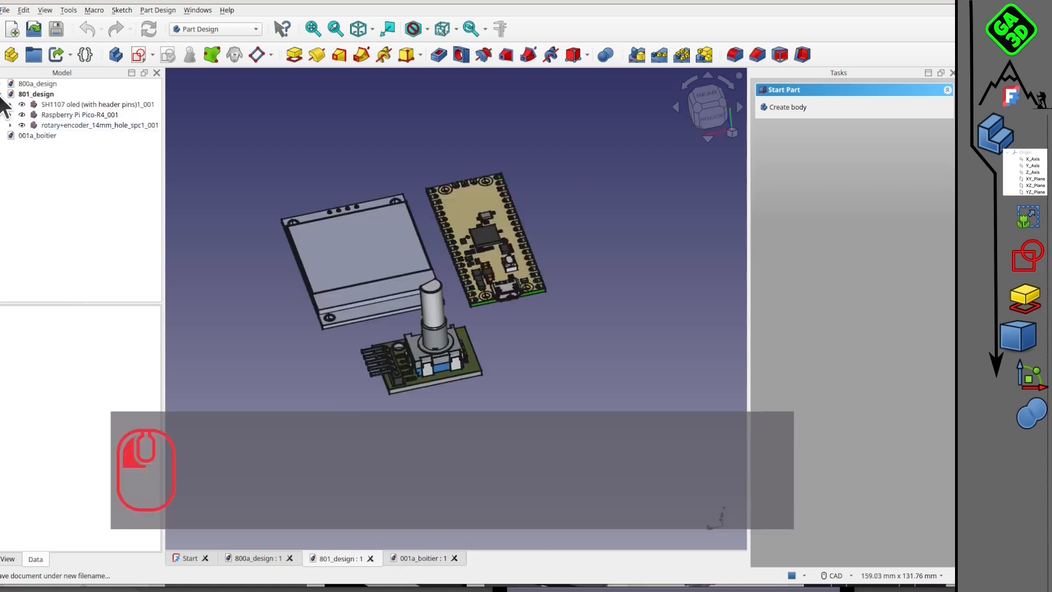
left_click(2, 83)
left_click(2, 125)
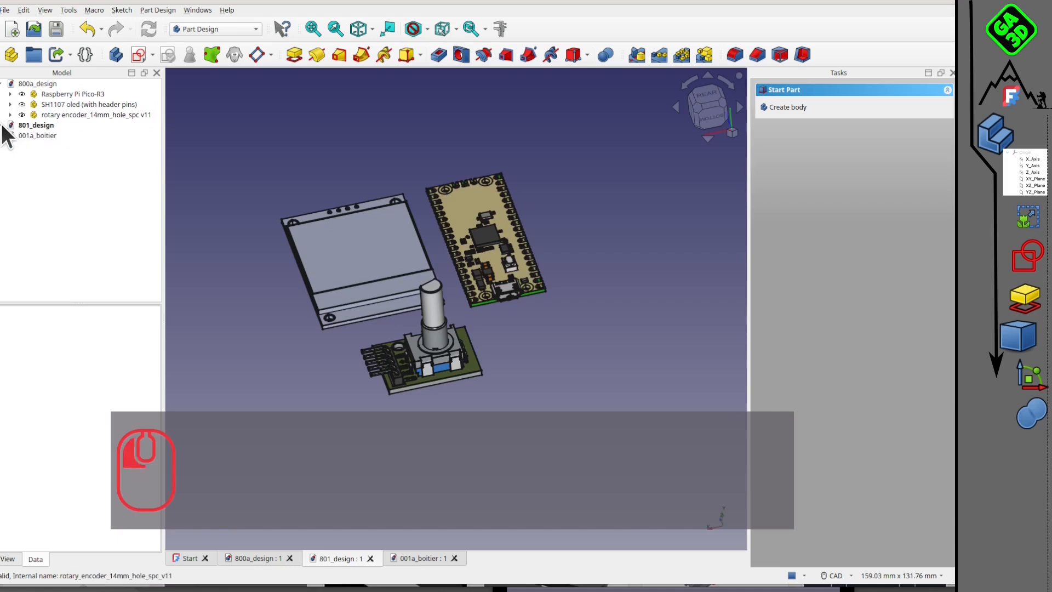
left_click(3, 84)
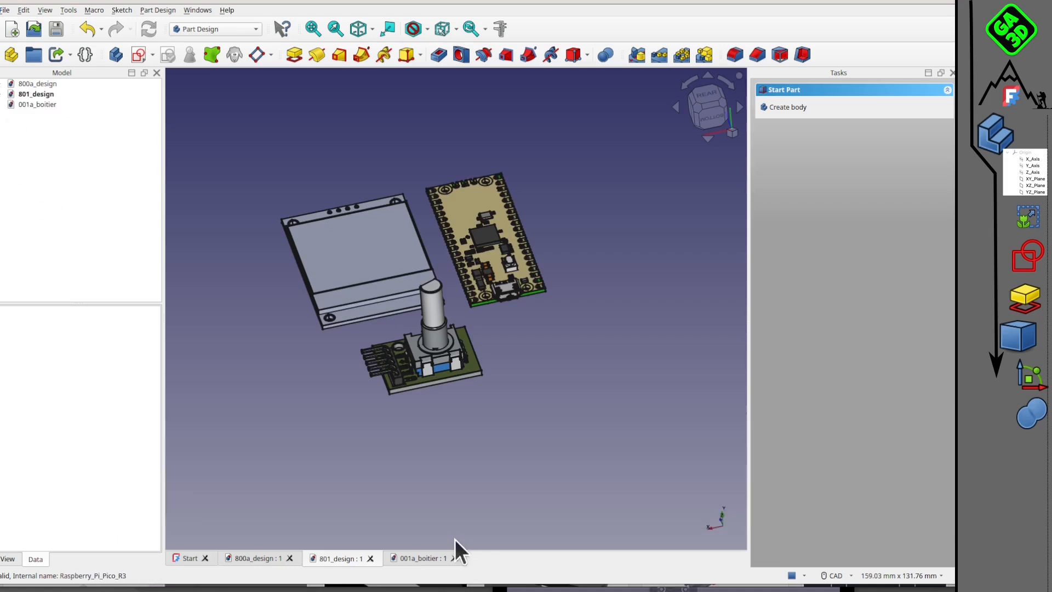
left_click(410, 558)
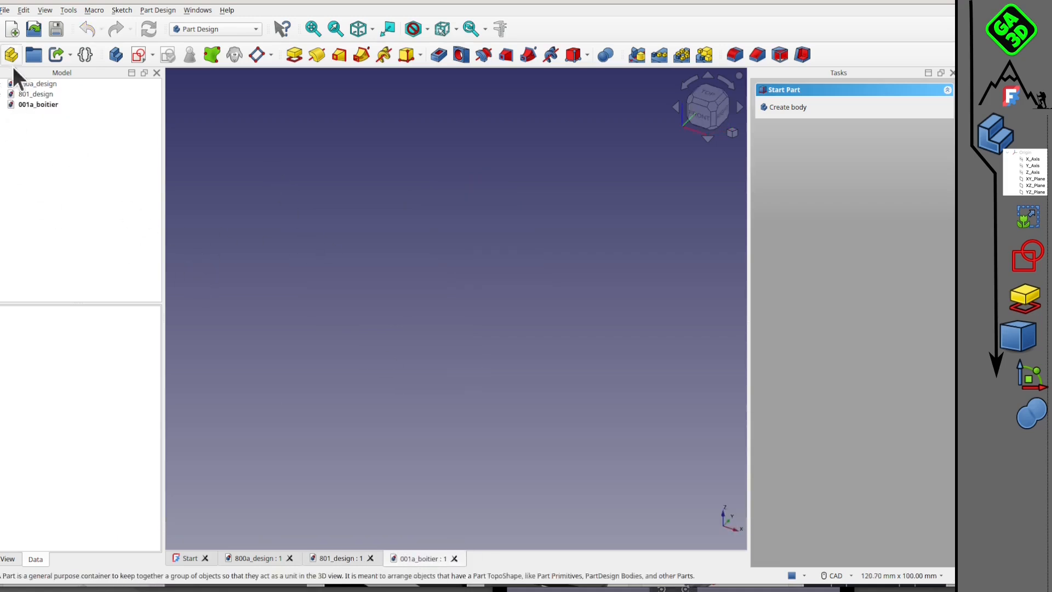
Create a body in 001a_boitier and rename it box.
left_click(119, 55)
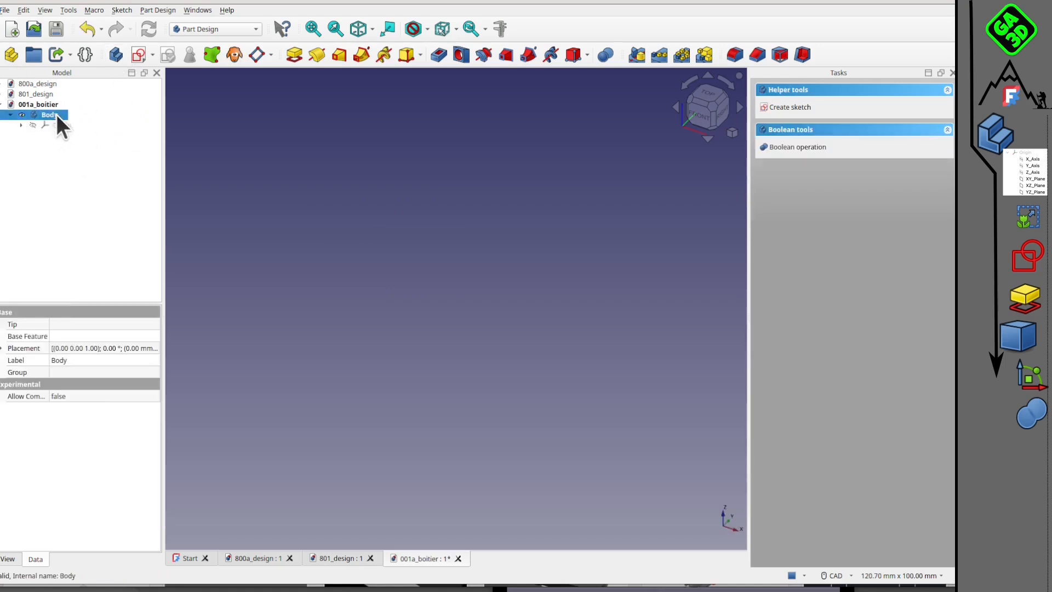
key("F2")
type("boiti")
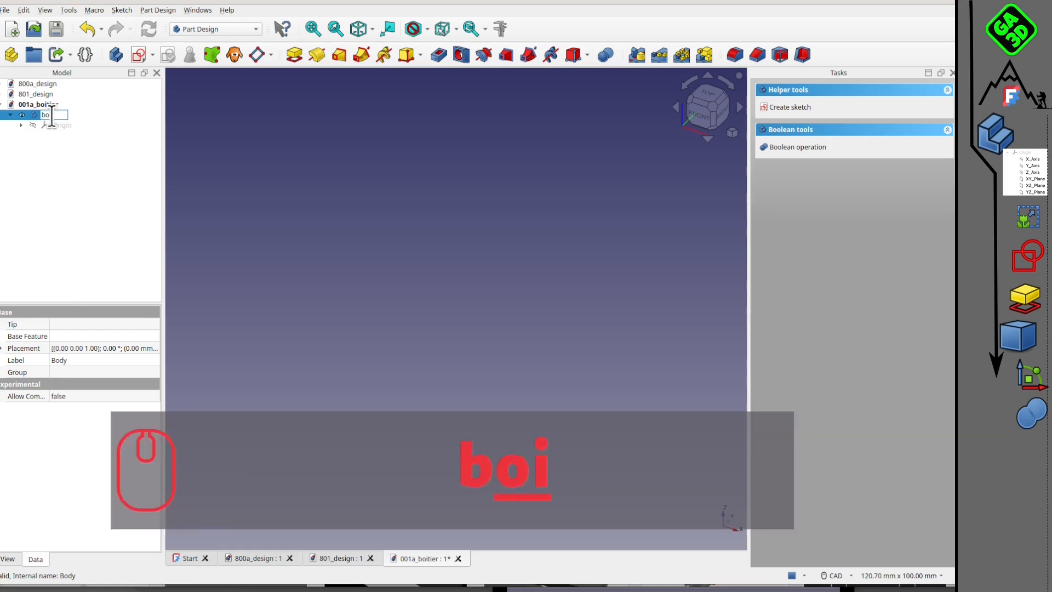
key("BackSpace")
key("BackSpace")
type("x")
key("BackSpace")
key("BackSpace")
type("x")
left_click(387, 224)
left_click(327, 278)
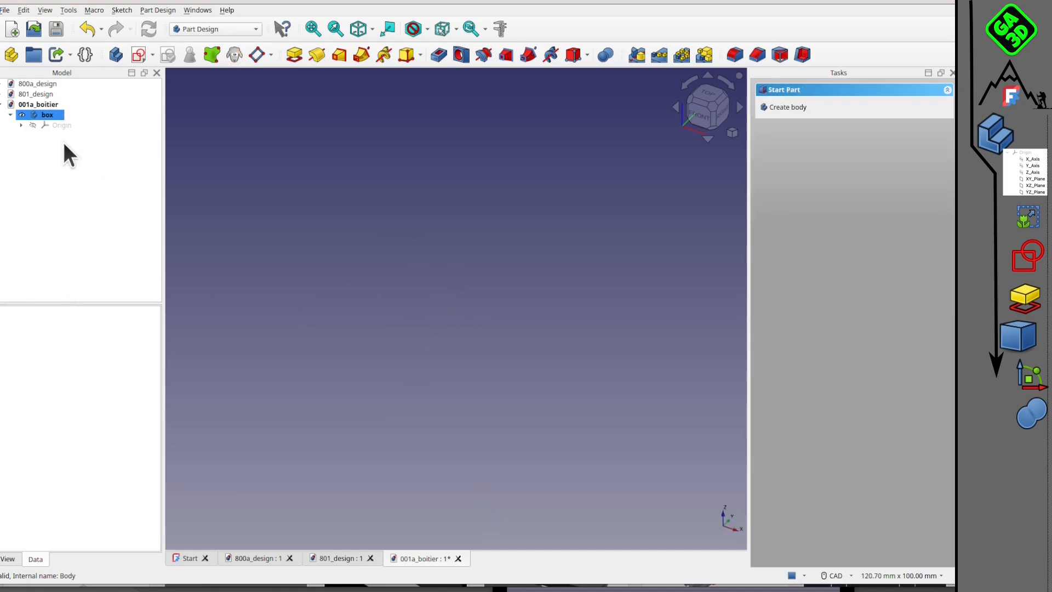
left_click(28, 125)
left_click(33, 126)
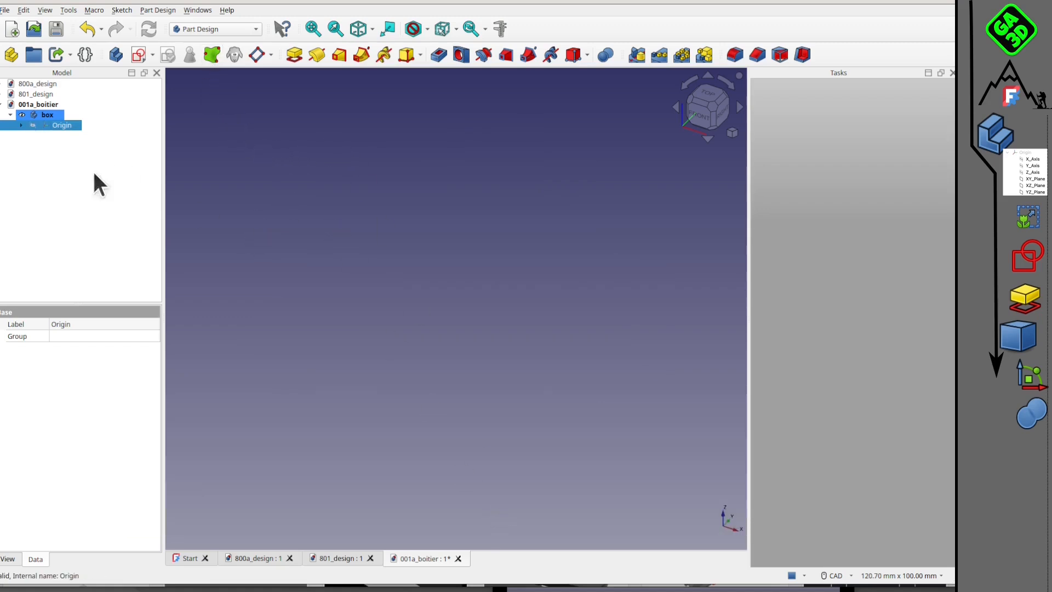
Activate 801_design, widen the 3D view area and tile all open document windows.
left_click(338, 558)
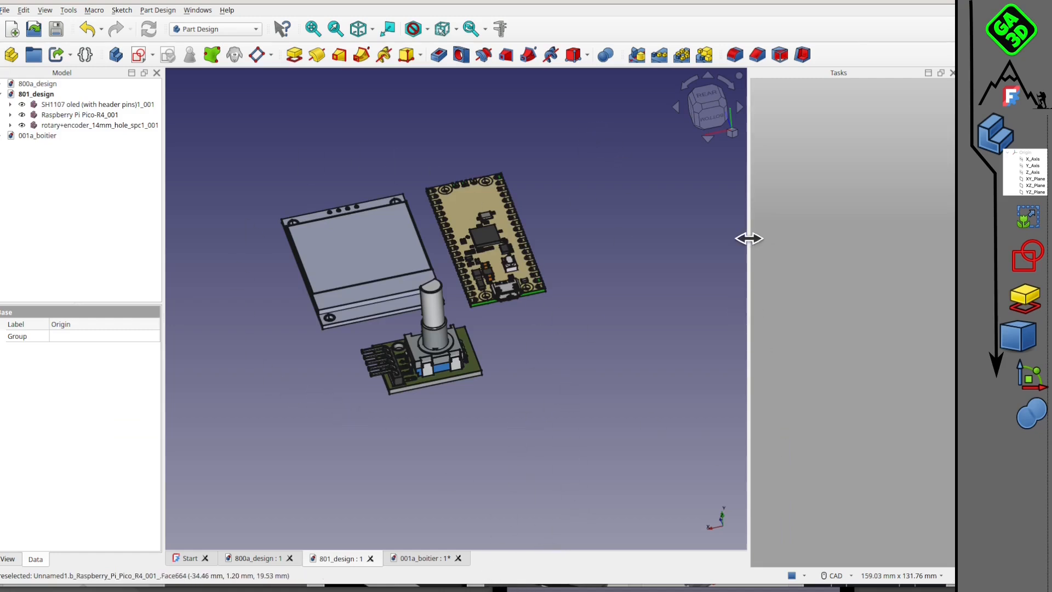
left_click_drag(748, 236, 816, 244)
left_click(189, 10)
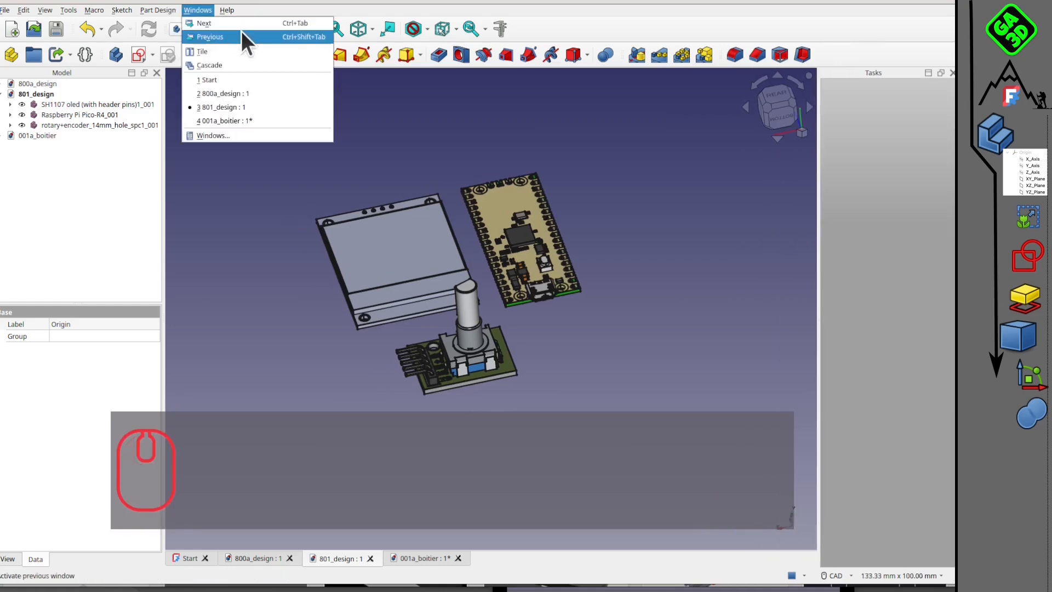
left_click(235, 53)
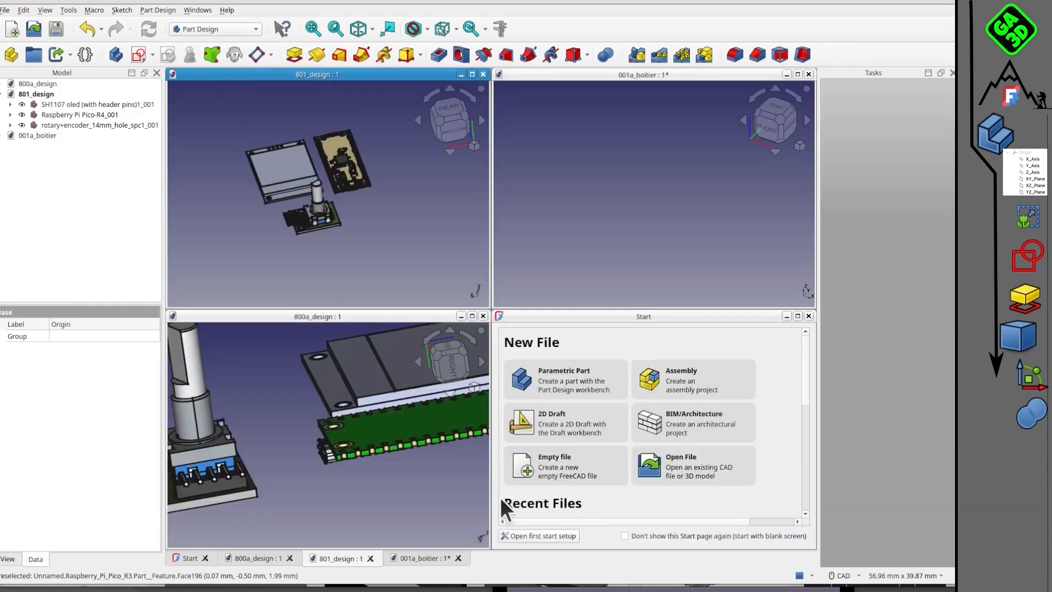
Close 800a_design and the Start page, and tile the 801_design and 001a_boitier windows side by side.
scroll(390, 391, "down", 3)
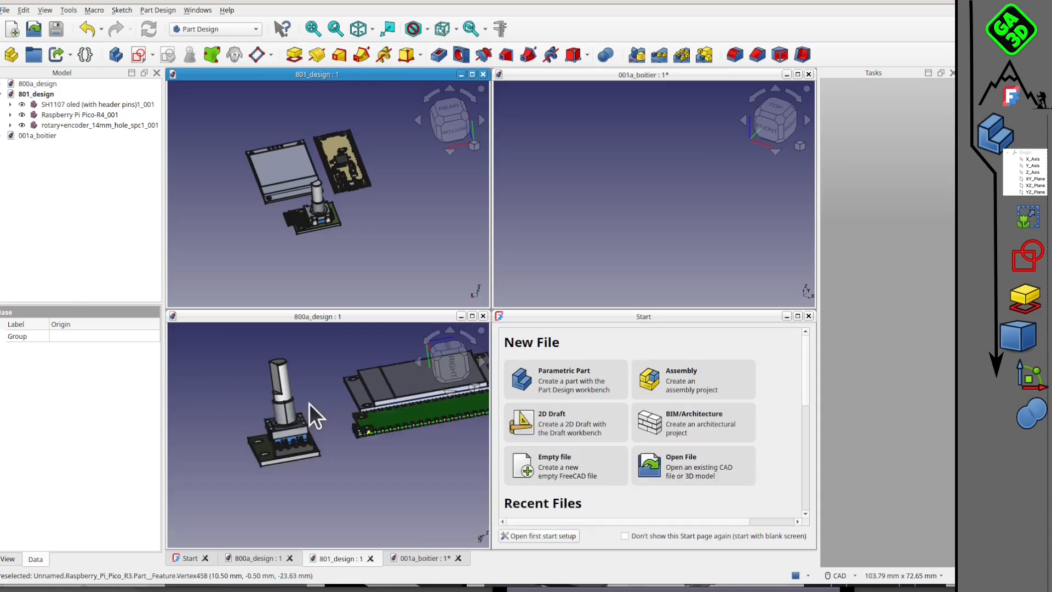
left_click(290, 557)
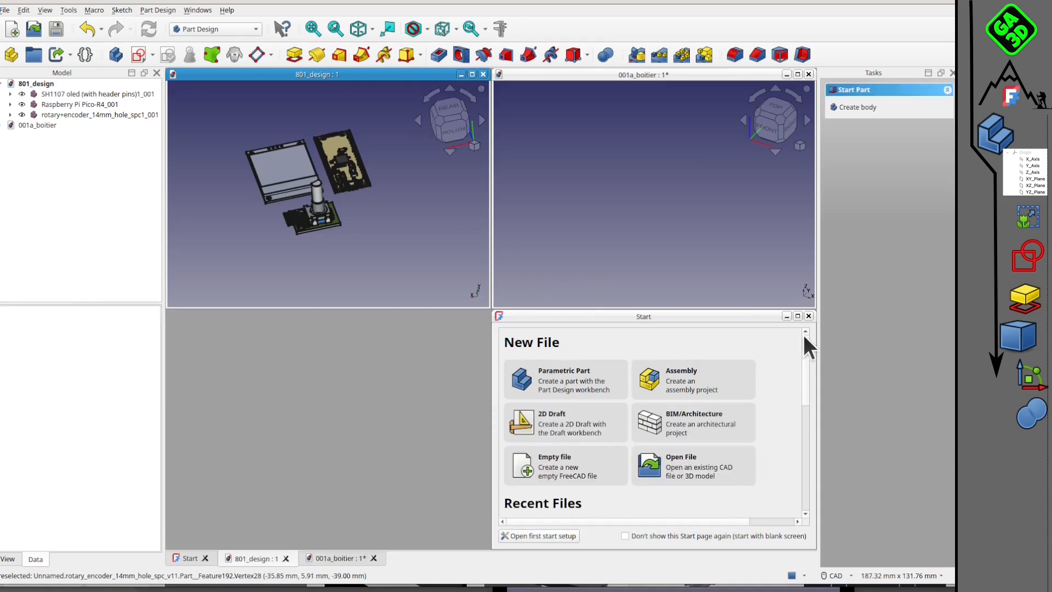
left_click(808, 316)
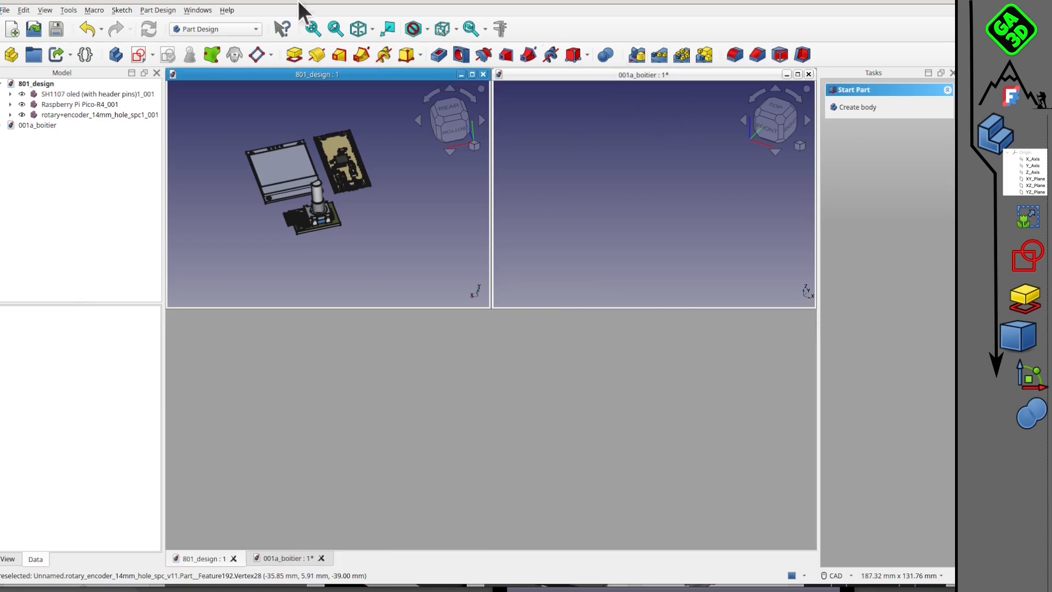
left_click(202, 10)
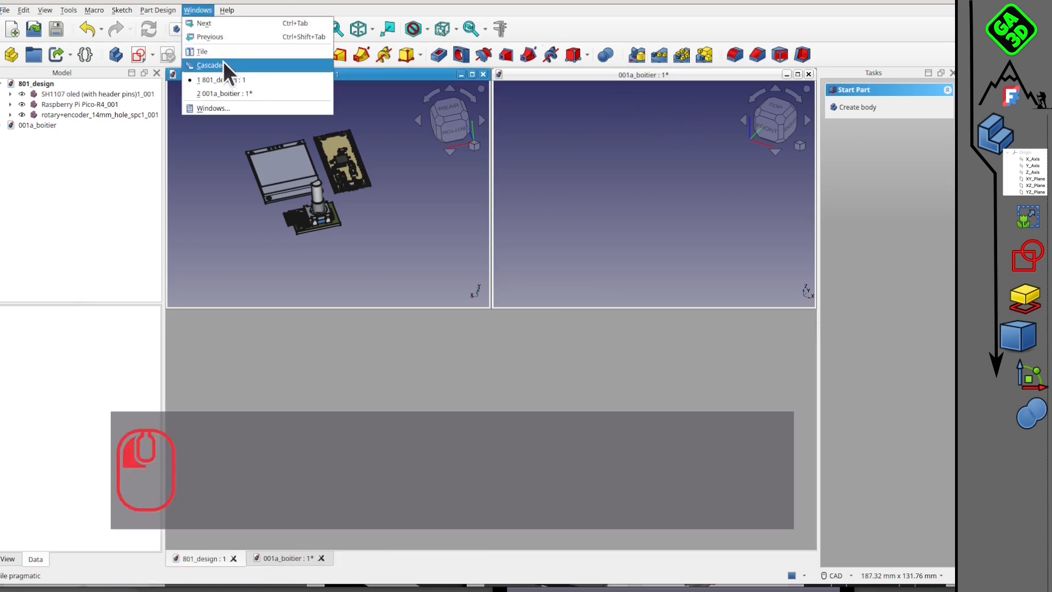
left_click(222, 63)
left_click(205, 9)
left_click(212, 53)
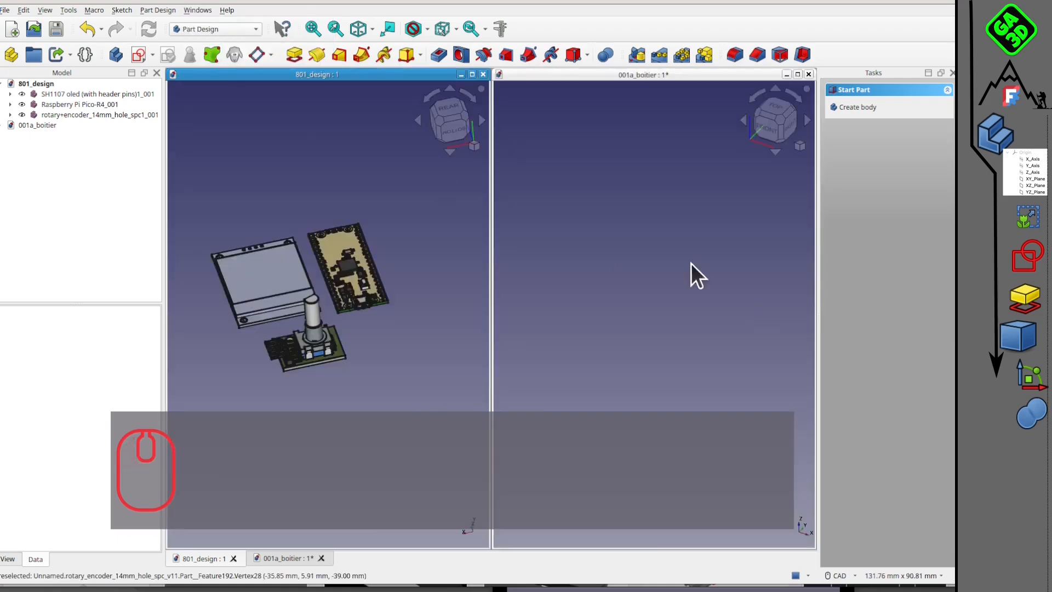
scroll(268, 291, "down", 1)
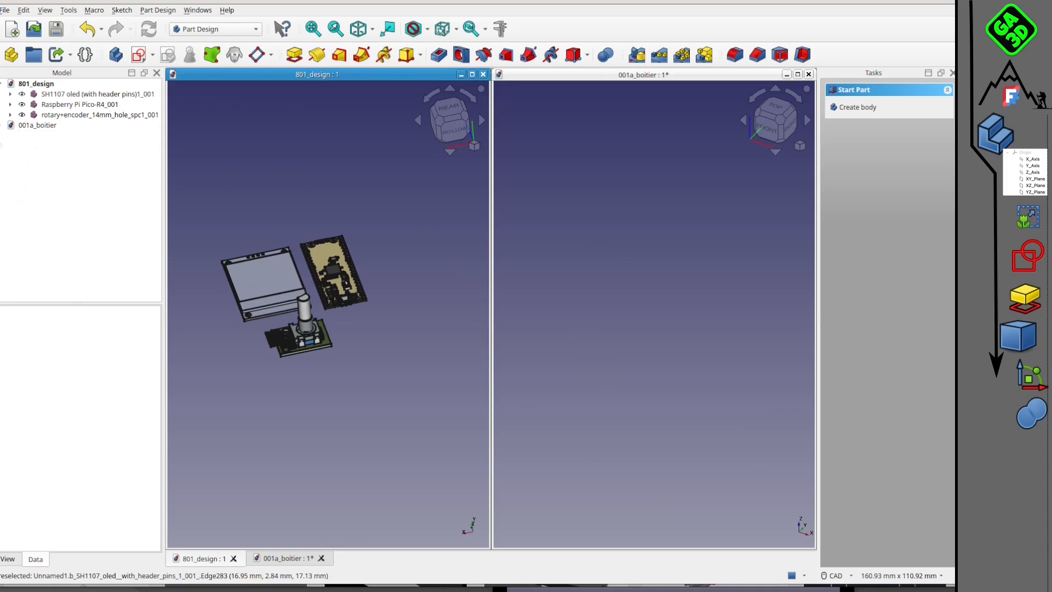
Try a sub-object shape binder of the OLED, Pico and rotary encoder with 801_design active, and delete the binder.
left_click(2, 125)
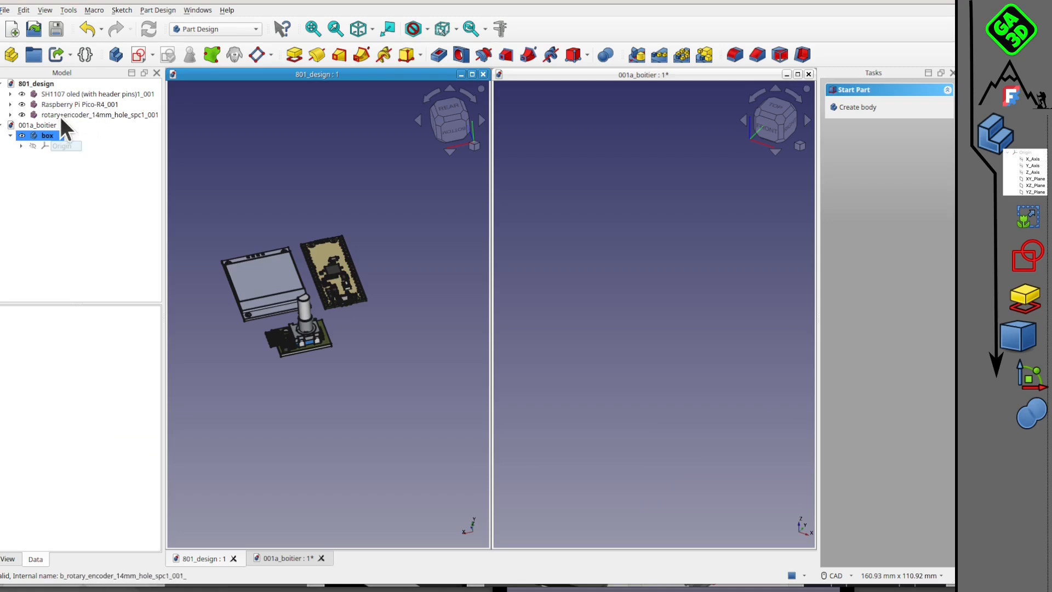
scroll(280, 308, "up", 4)
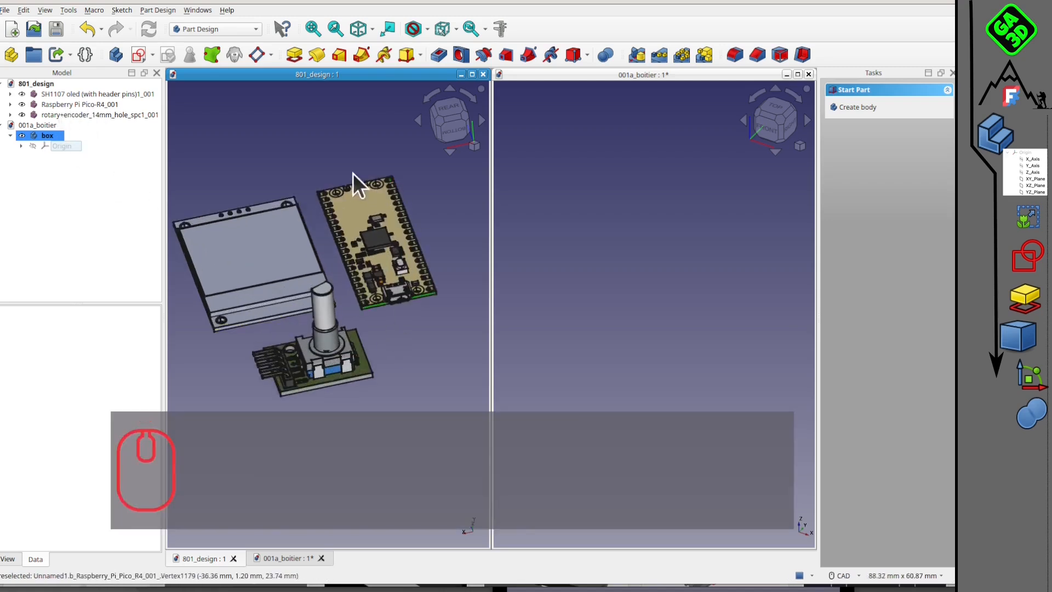
middle_click_drag(371, 321, 404, 352)
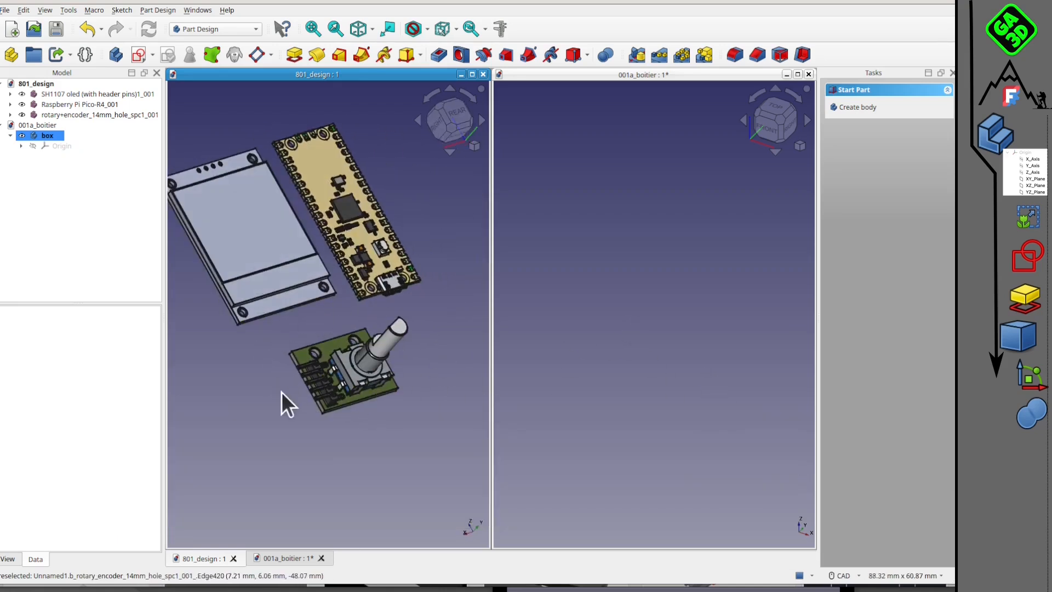
left_click(91, 114)
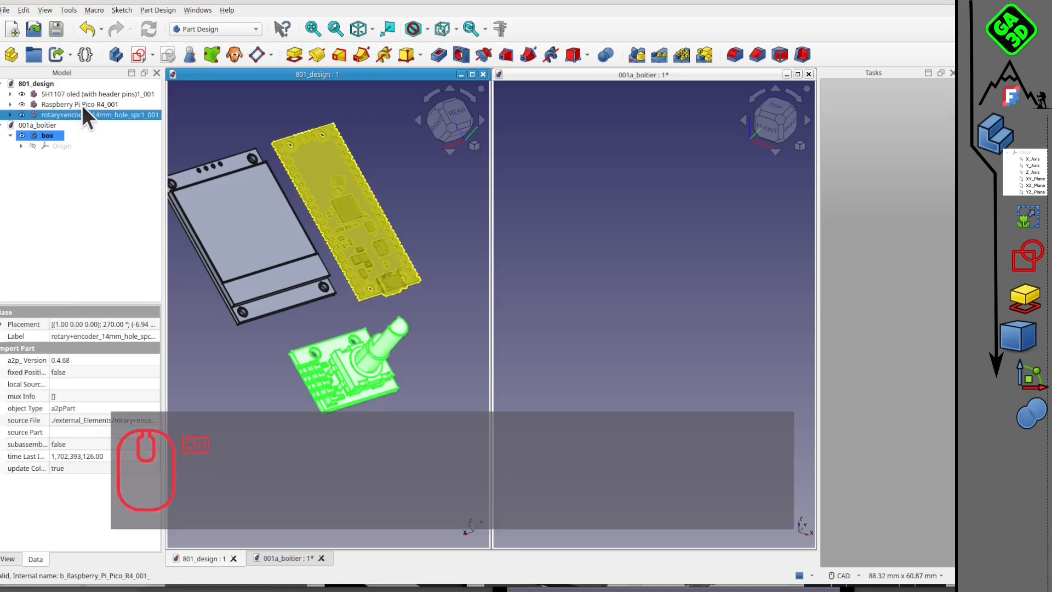
left_click(81, 104, "ctrl")
left_click(88, 93, "ctrl")
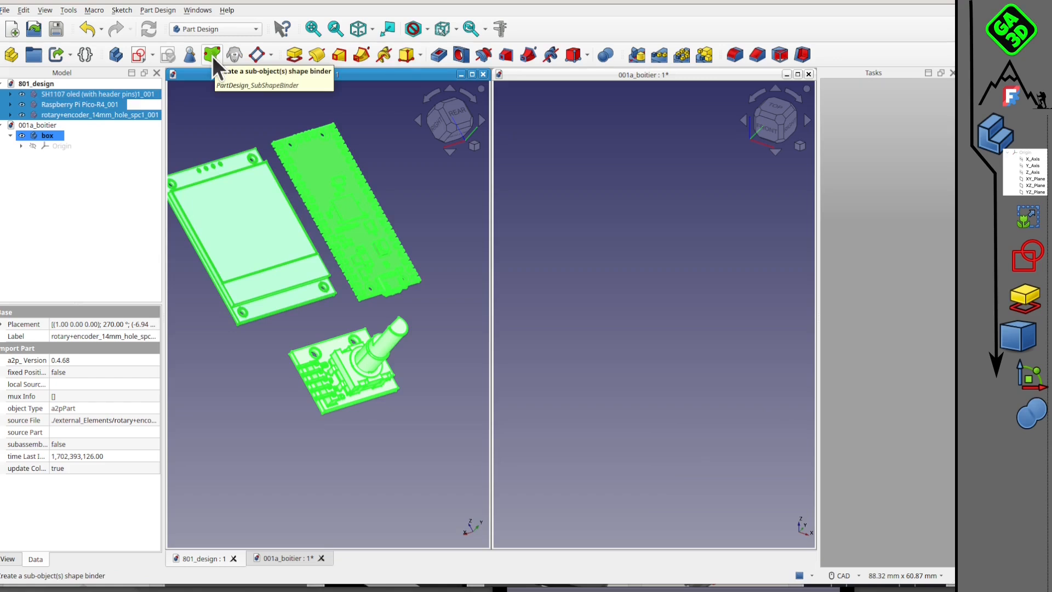
left_click(214, 55)
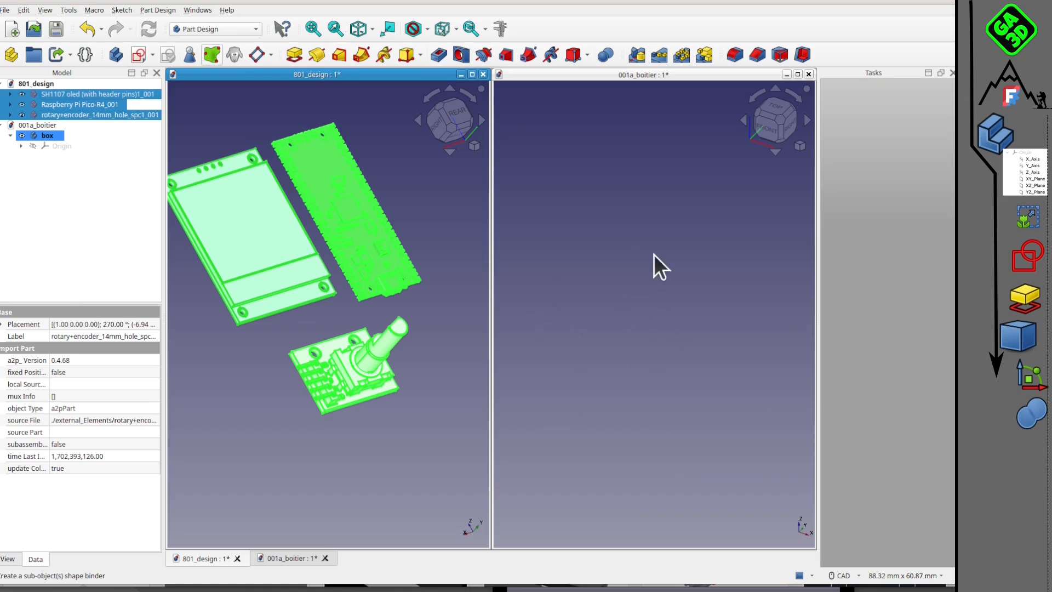
scroll(651, 256, "down", 2)
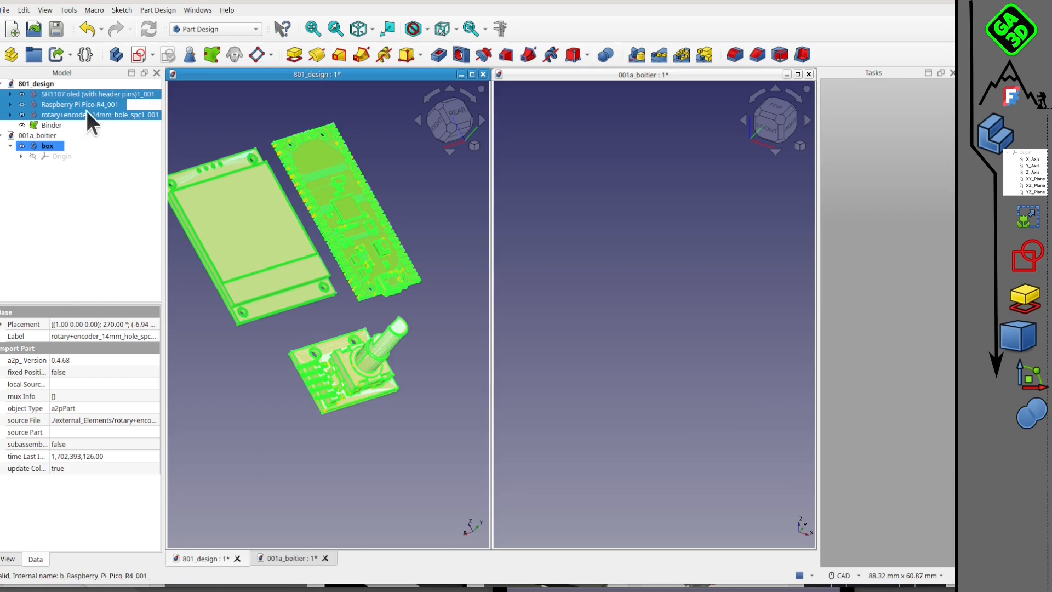
left_click(54, 122)
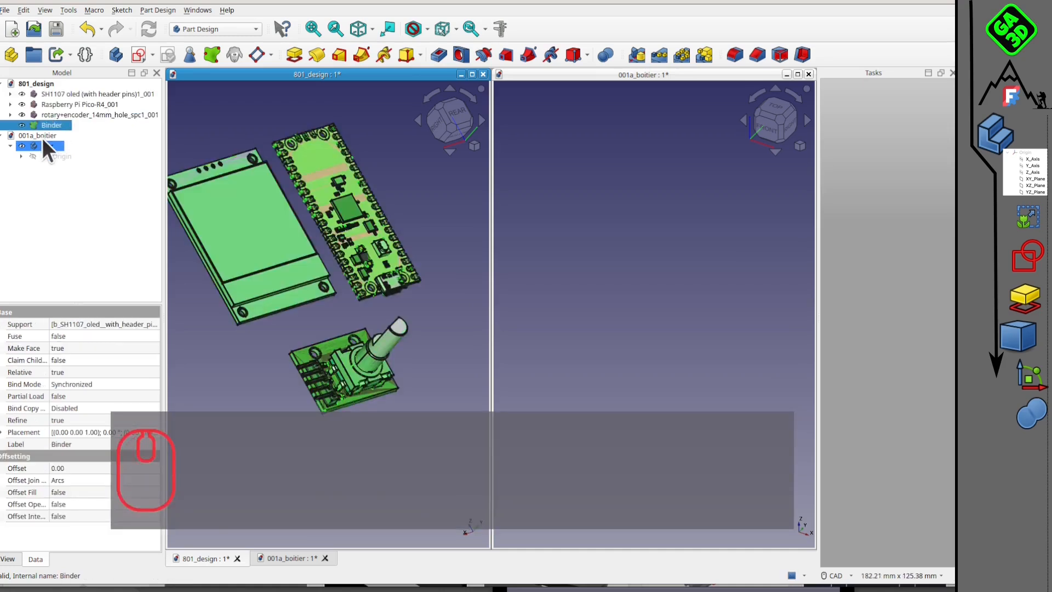
key("Delete")
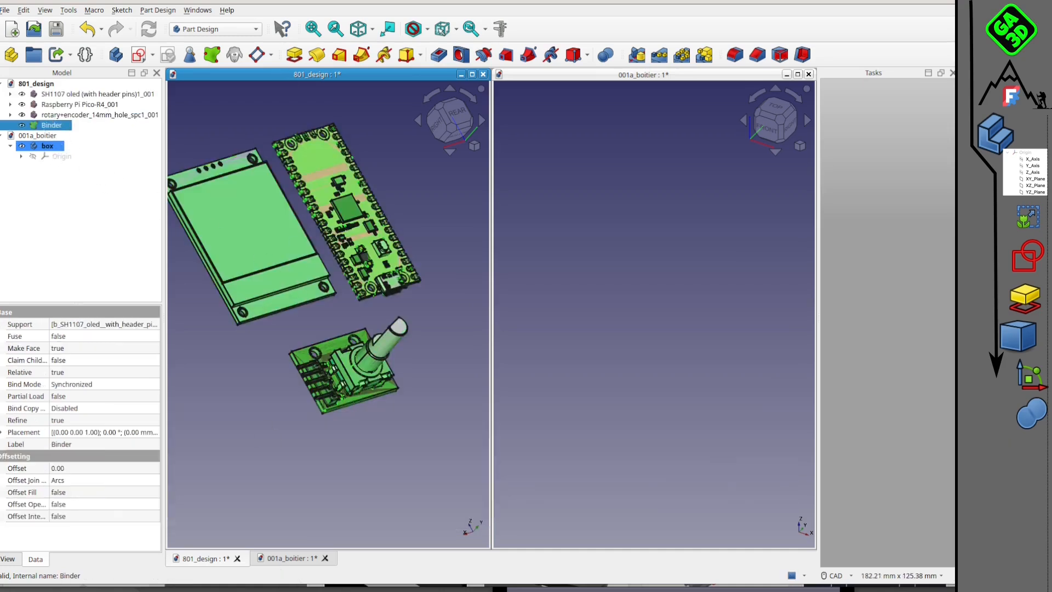
Activate 001a_boitier and create one sub-object shape binder in box from the OLED, Pico and rotary encoder of 801_design.
left_click(293, 558)
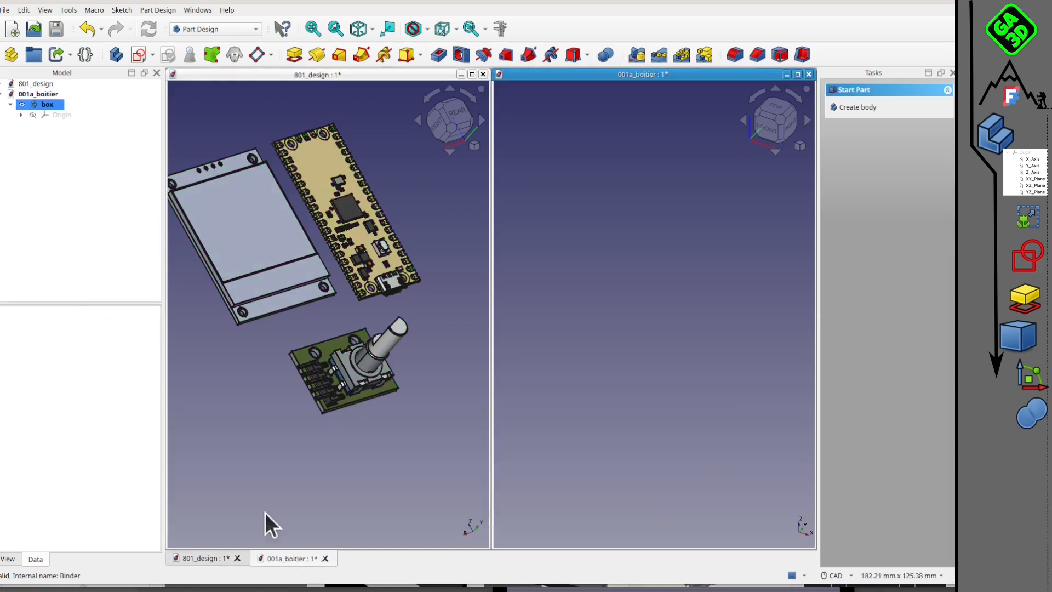
left_click(3, 83)
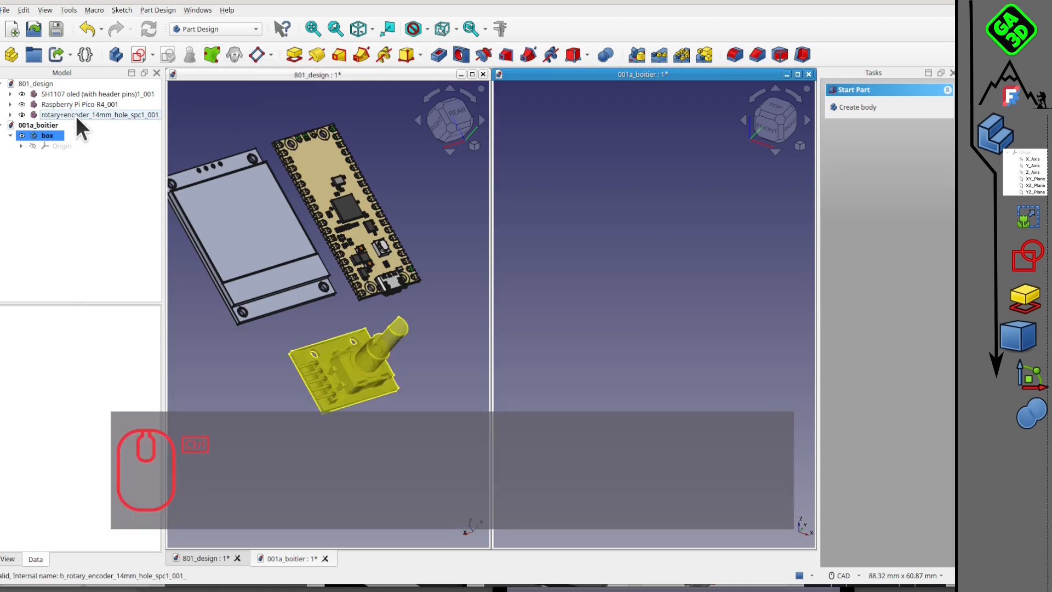
left_click(76, 116, "ctrl")
left_click(85, 95, "ctrl")
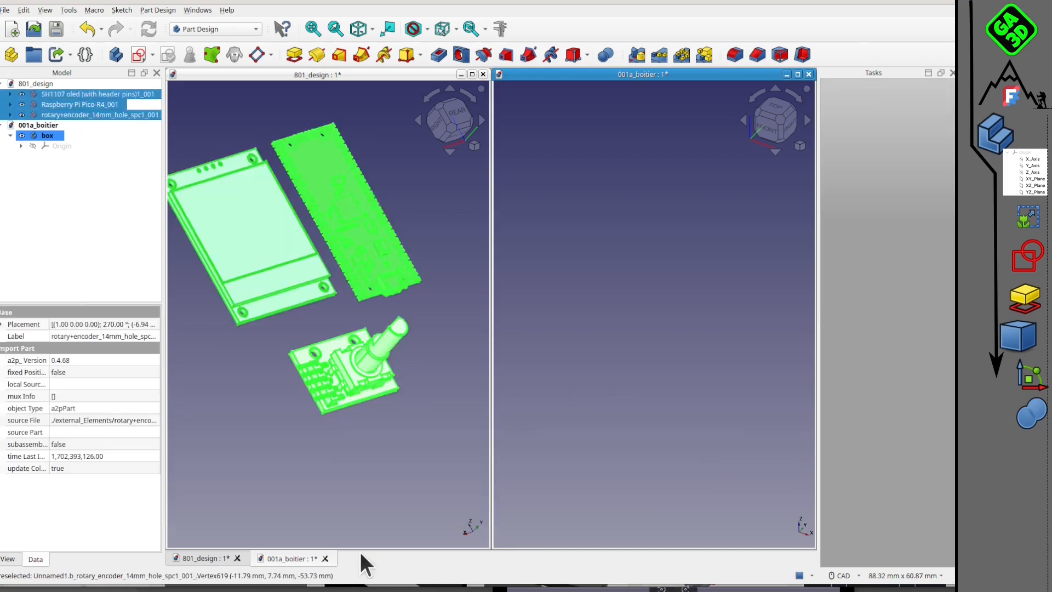
left_click(210, 55)
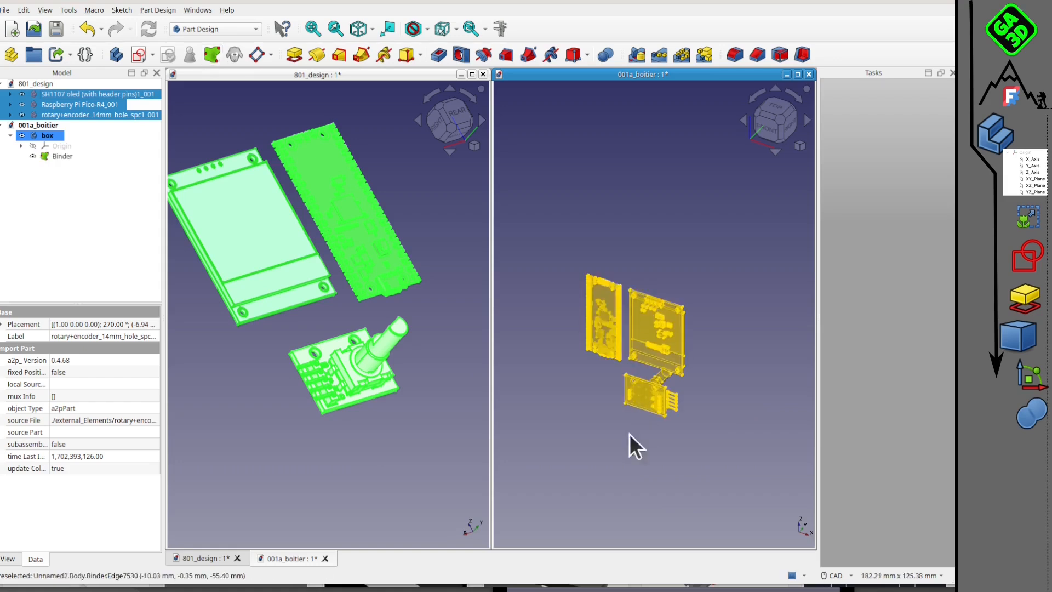
left_click(578, 422)
middle_click_drag(583, 374, 561, 329)
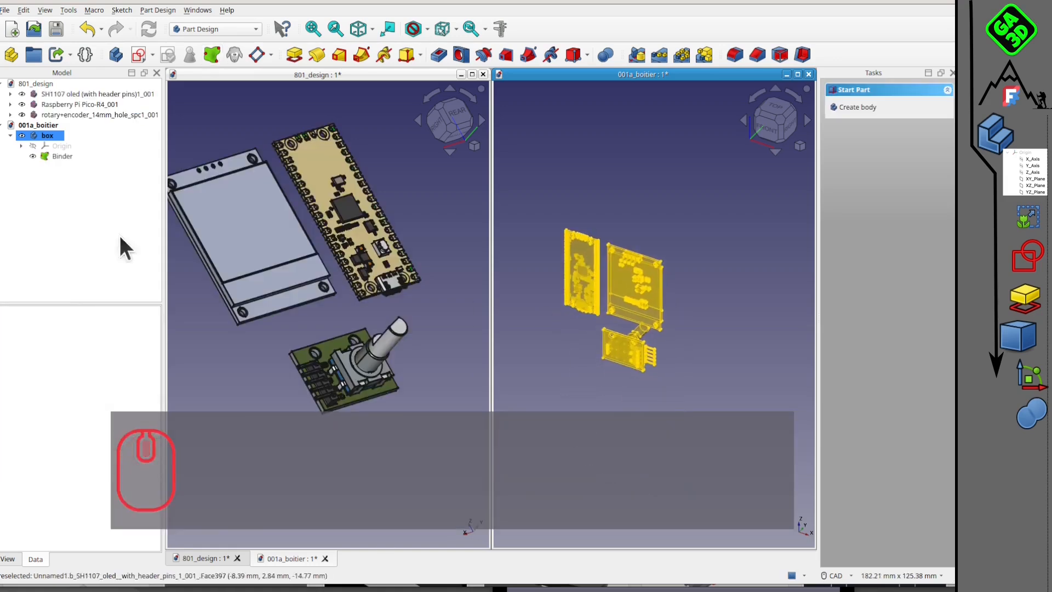
Show the origin of box, minimize the 801_design window and maximize 001a_boitier to check the binder against the origin planes.
left_click(32, 146)
middle_click_drag(624, 315, 549, 234)
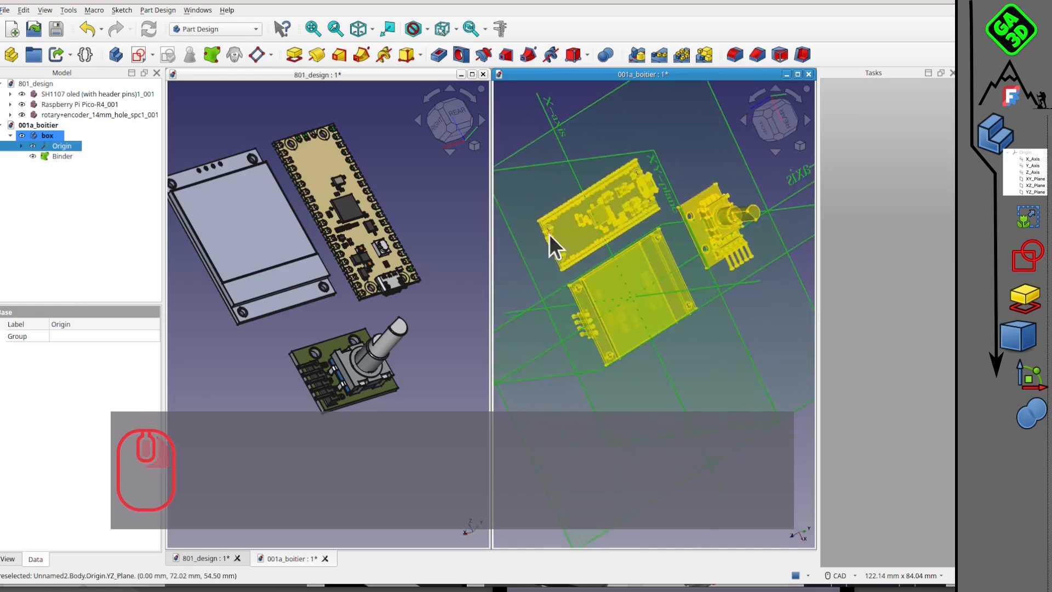
left_click(461, 74)
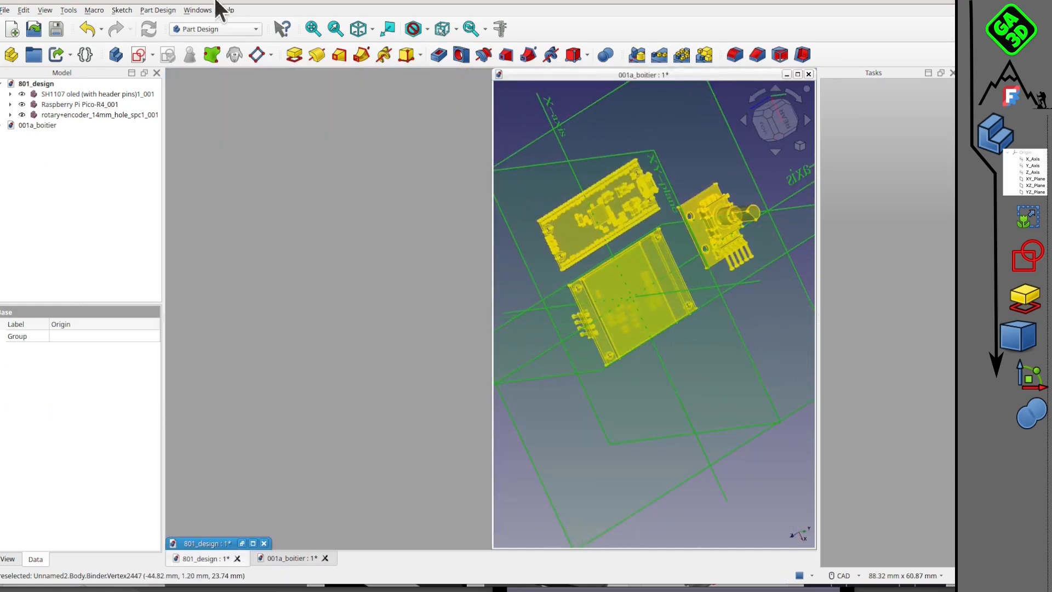
left_click(799, 73)
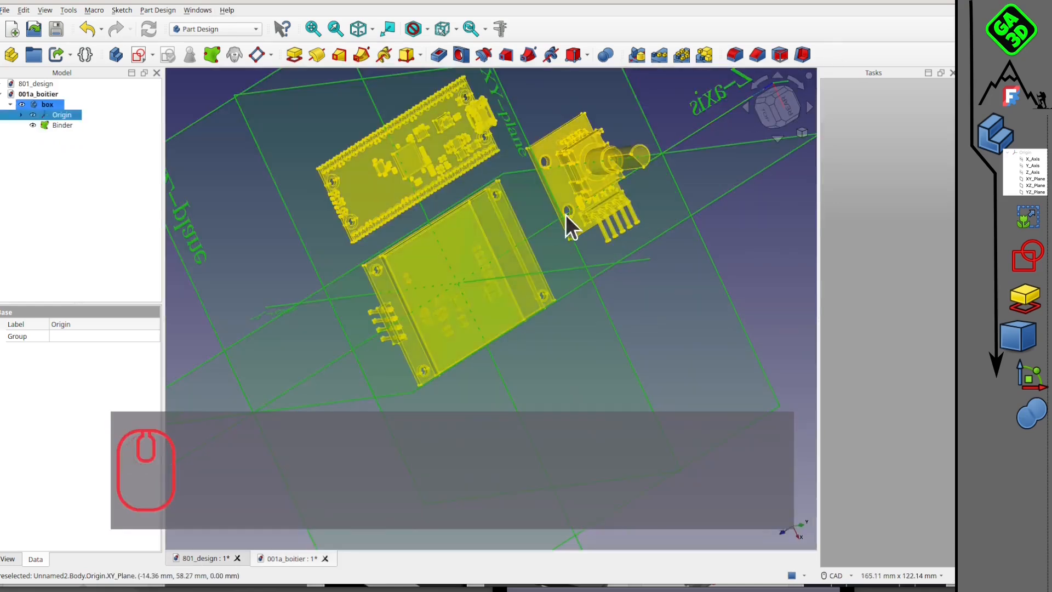
scroll(582, 282, "down", 5)
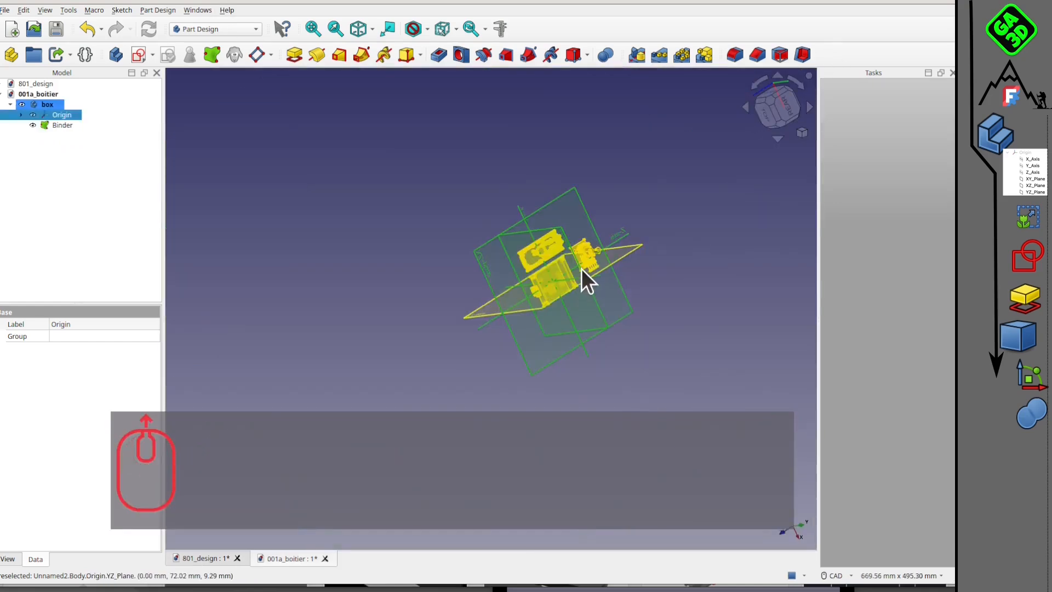
scroll(581, 274, "up", 4)
middle_click_drag(576, 285, 498, 78)
scroll(453, 205, "up", 3)
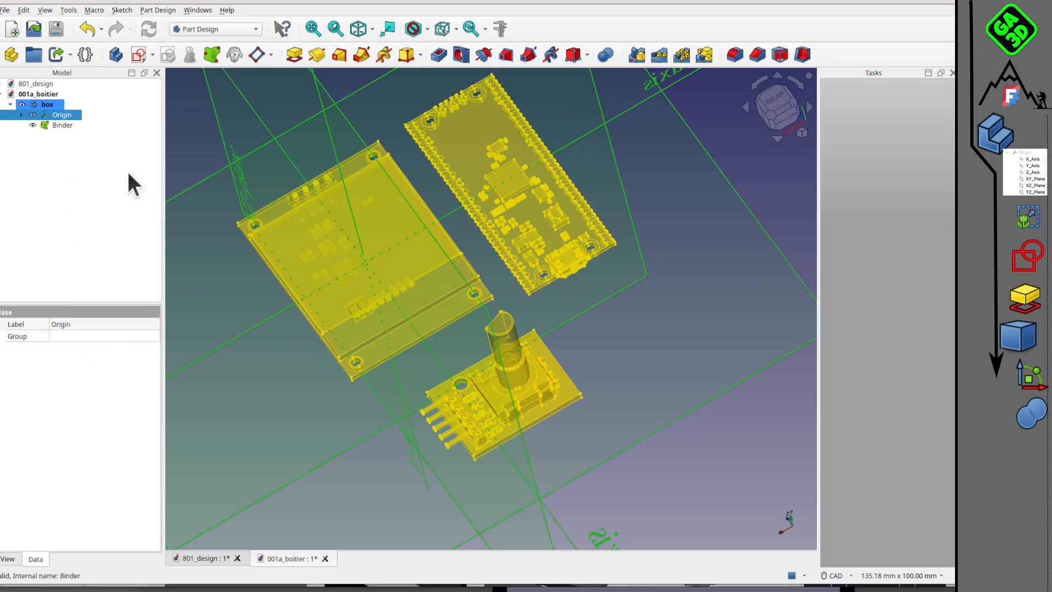
middle_click_drag(537, 261, 719, 284)
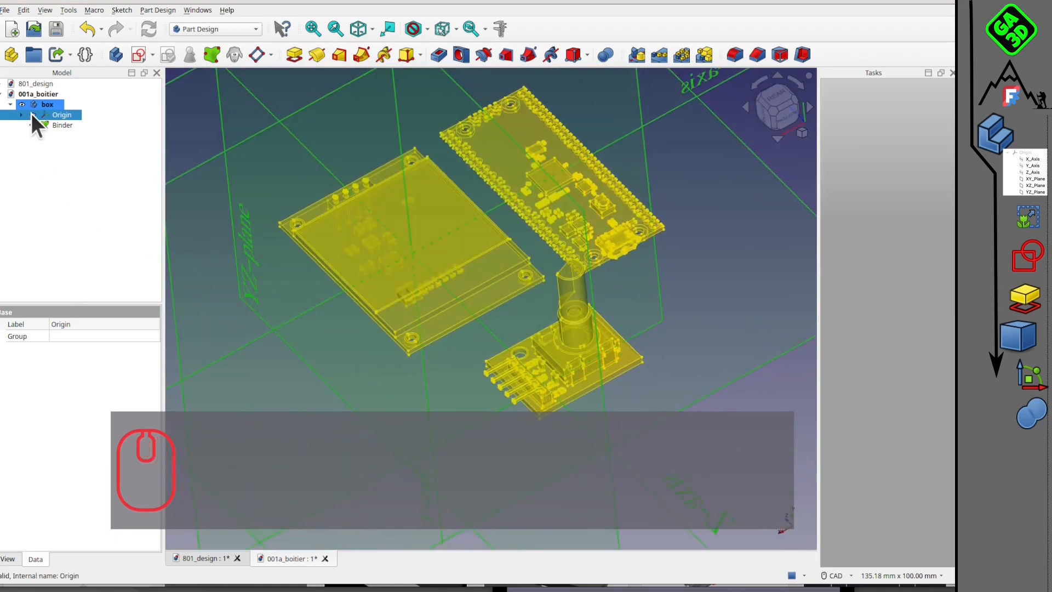
Hide the origin of box, leaving only the binder displayed.
left_click(32, 114)
left_click(32, 115)
scroll(524, 277, "down", 5)
scroll(544, 300, "up", 2)
scroll(543, 300, "up", 3)
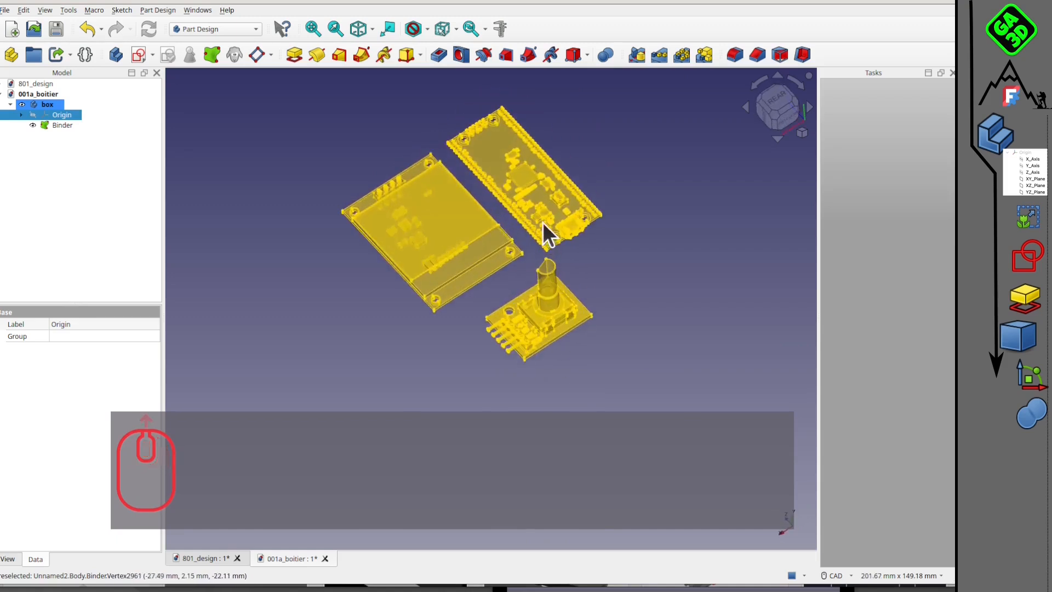
Create a sketch on the binder's OLED board face that carries the lower mounting holes.
middle_click_drag(635, 328, 597, 241)
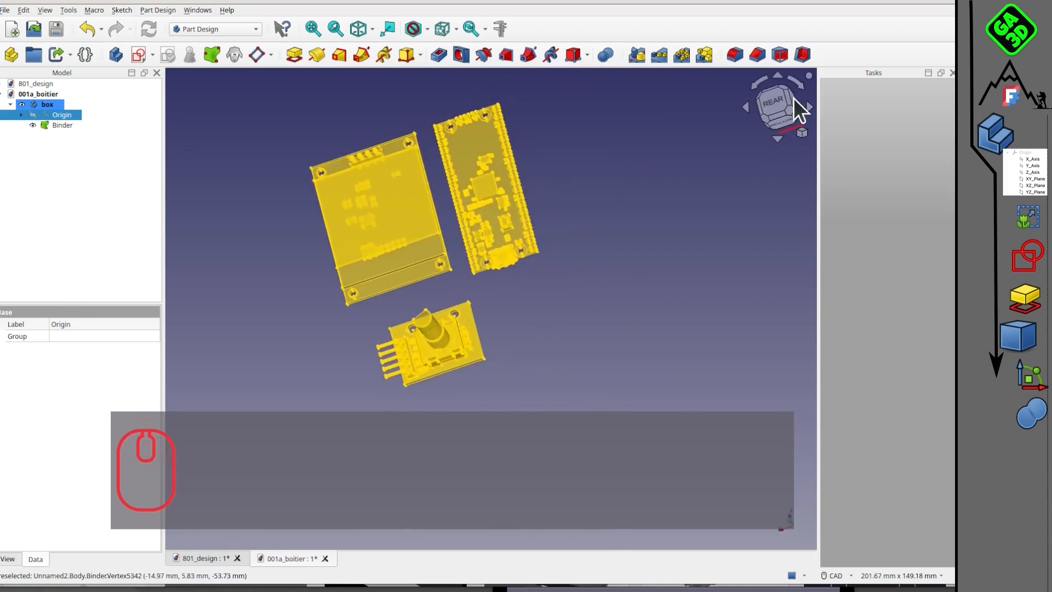
left_click(776, 106)
middle_click_drag(548, 303, 561, 361)
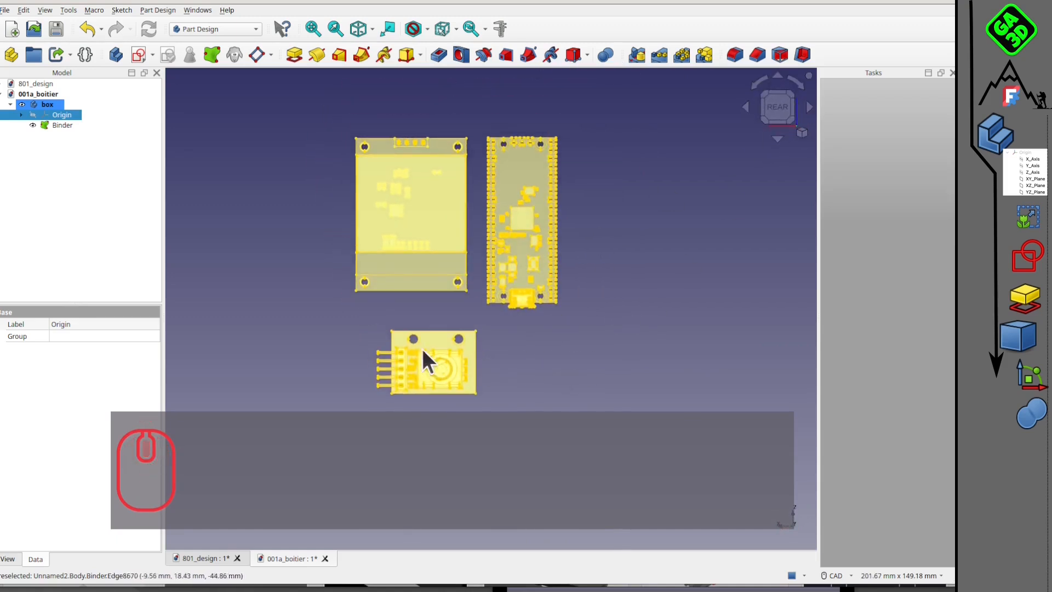
scroll(403, 292, "up", 3)
left_click(402, 273)
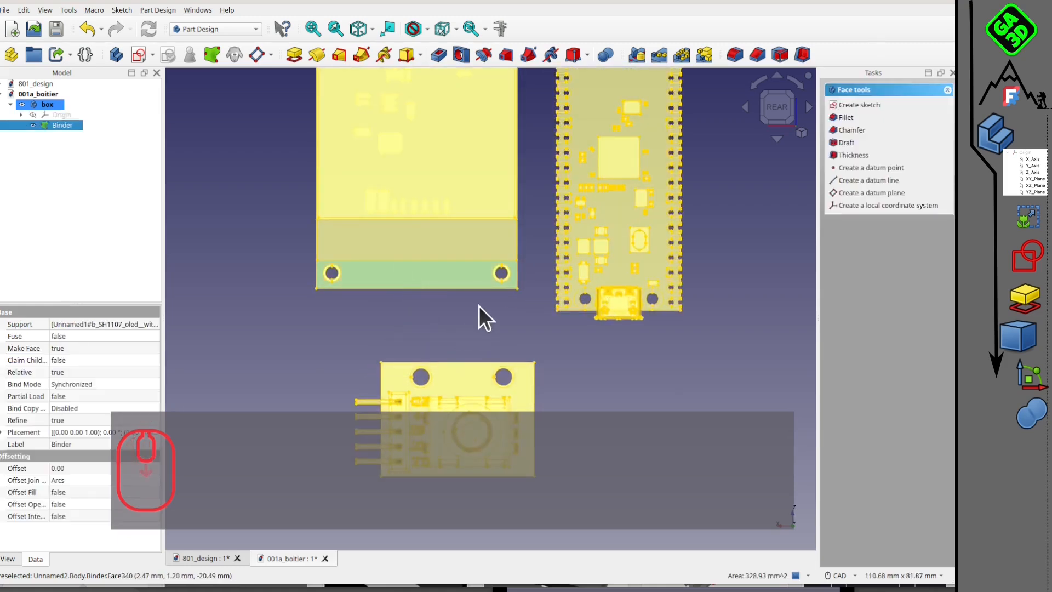
scroll(479, 305, "up", 5)
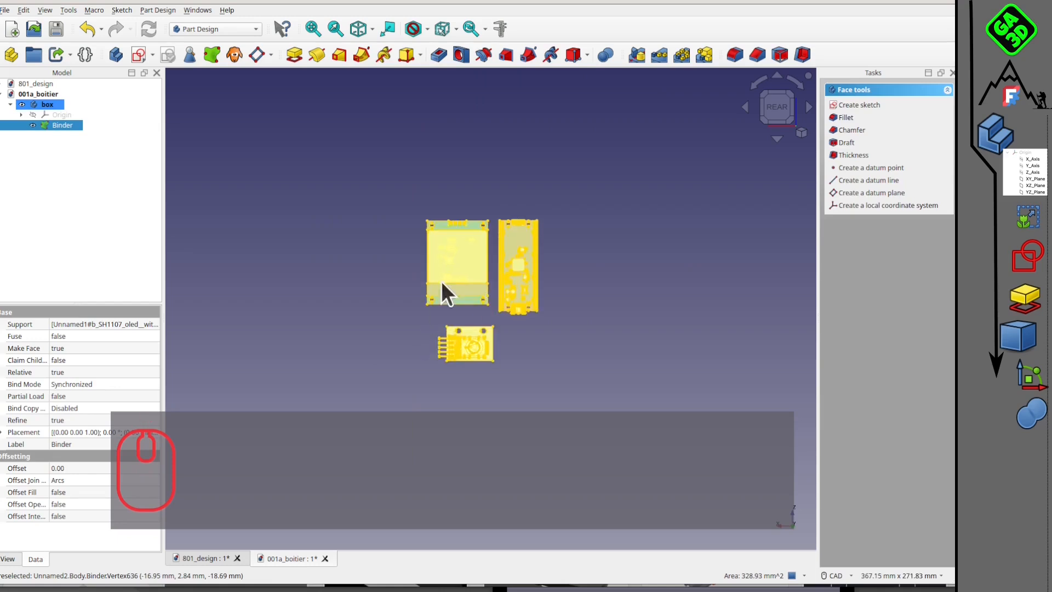
left_click(138, 55)
Sketch a rectangle about 89 mm wide and 100 mm high around the OLED, Pico and rotary encoder.
scroll(547, 337, "up", 3)
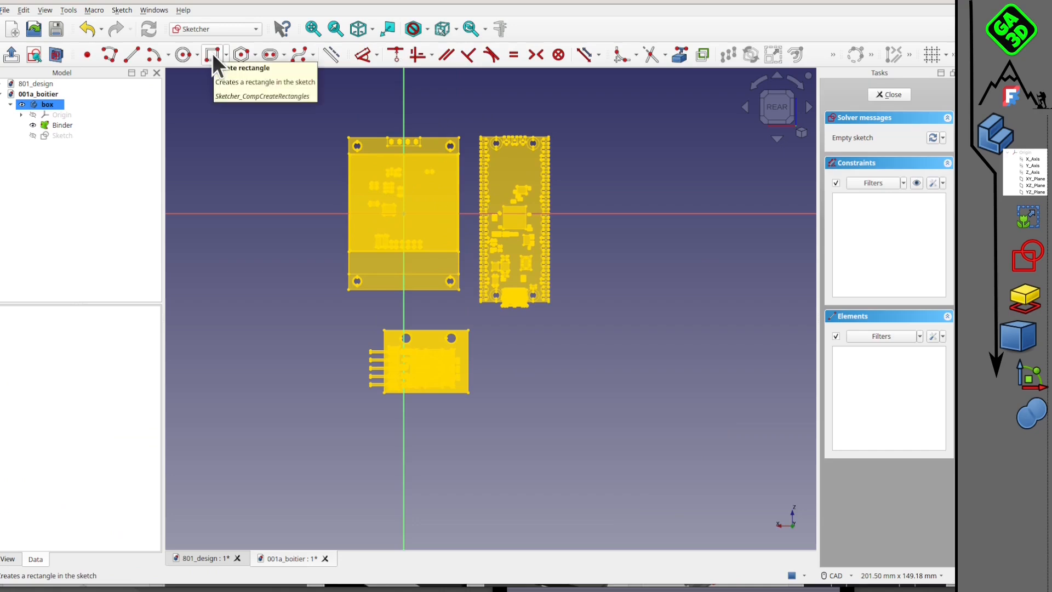
left_click(212, 53)
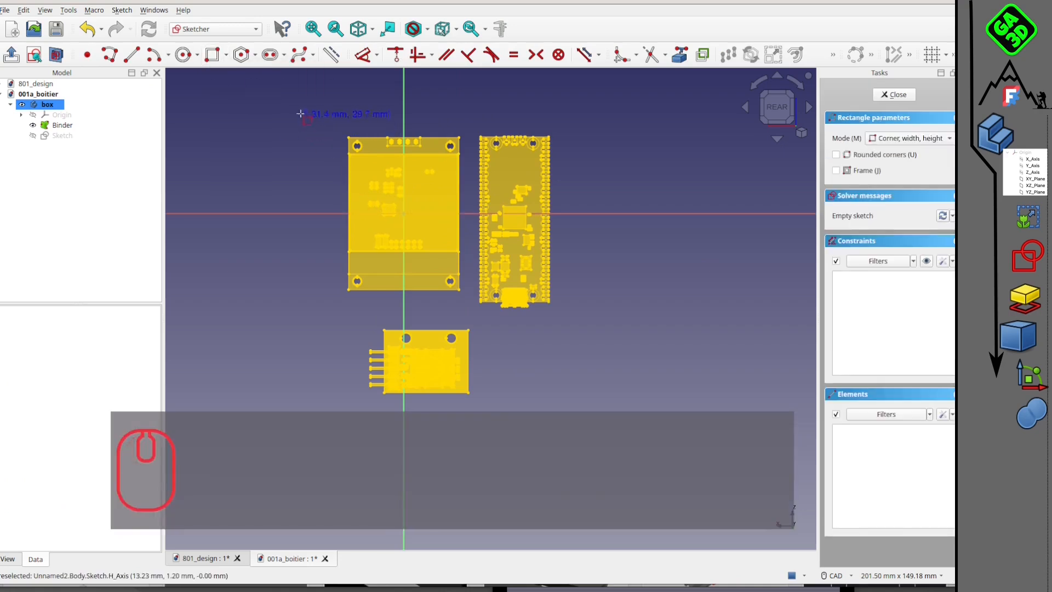
left_click(300, 107)
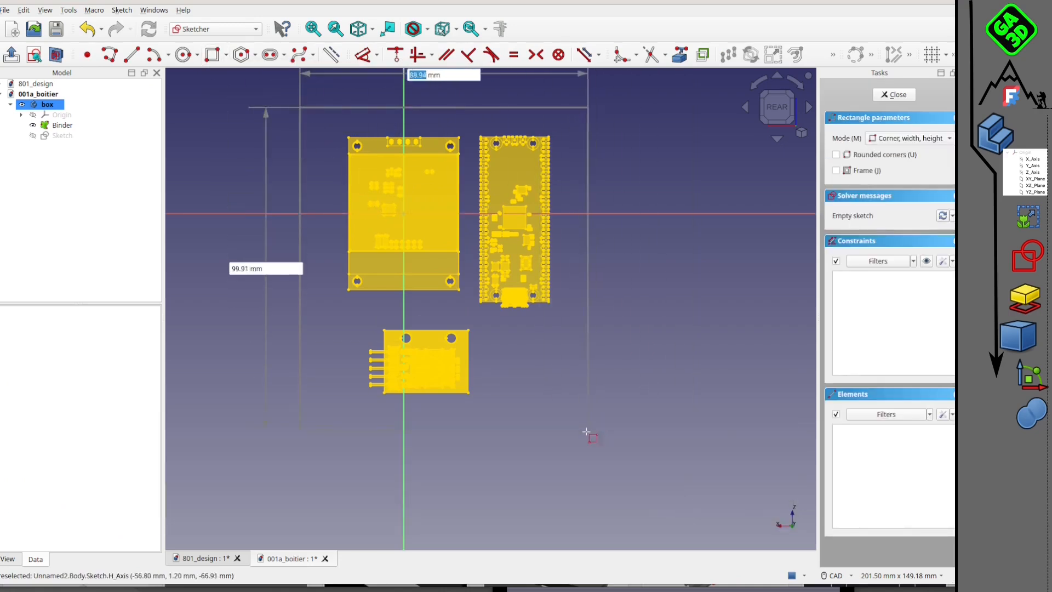
left_click(586, 431)
right_click(638, 288)
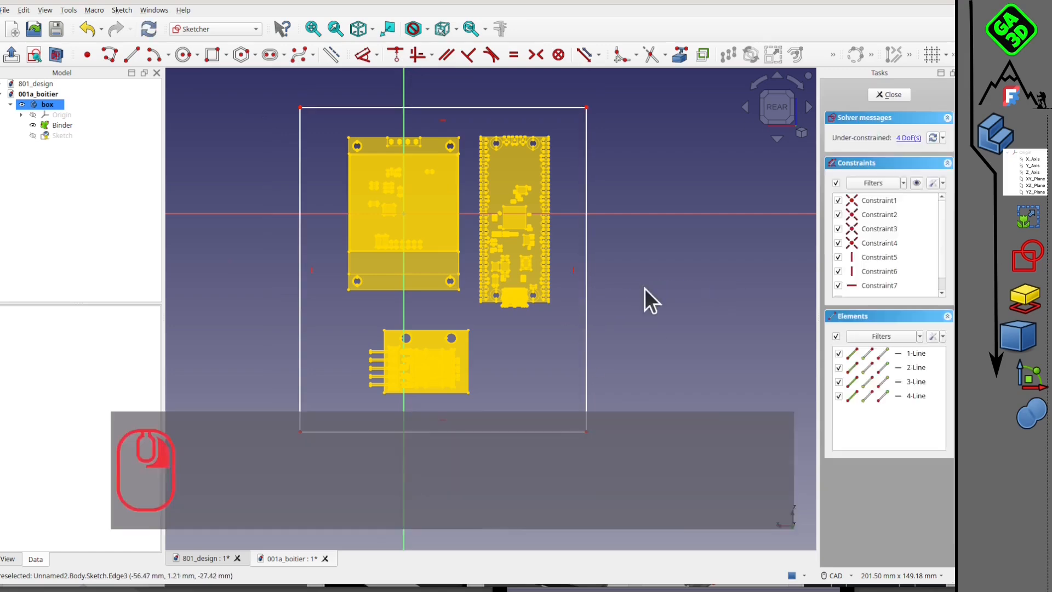
Project the upper and lower edges of the OLED screen into the sketch as external geometry.
scroll(420, 214, "up", 2)
scroll(458, 304, "down", 2)
mouse_move(458, 303)
middle_mouse_down()
mouse_move(459, 246)
mouse_move(508, 180)
mouse_move(481, 174)
mouse_move(470, 241)
mouse_move(413, 238)
mouse_move(462, 206)
mouse_move(477, 279)
mouse_move(436, 250)
mouse_move(441, 259)
middle_mouse_up()
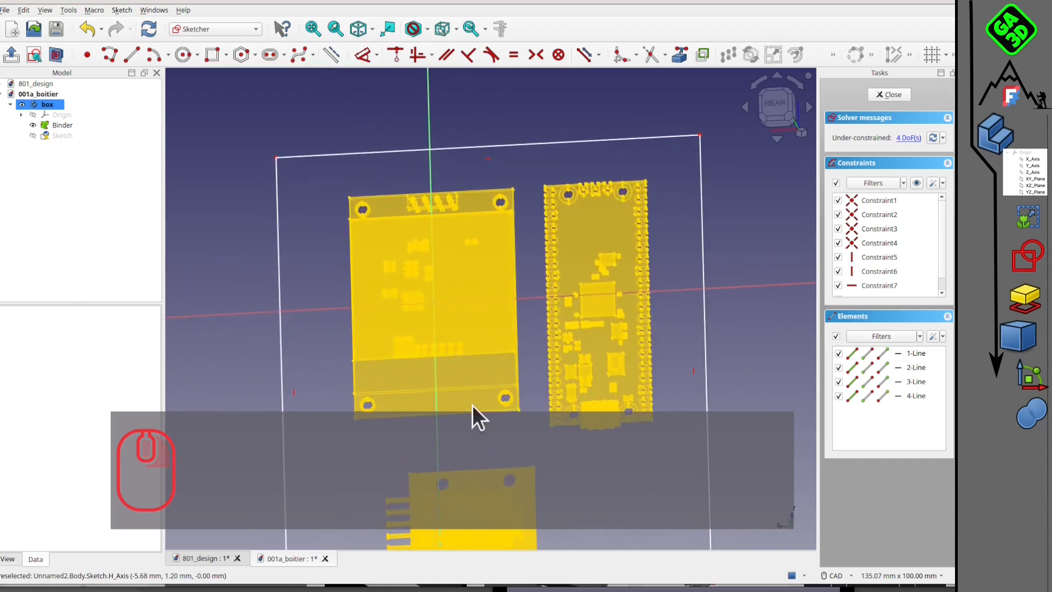
left_click(787, 113)
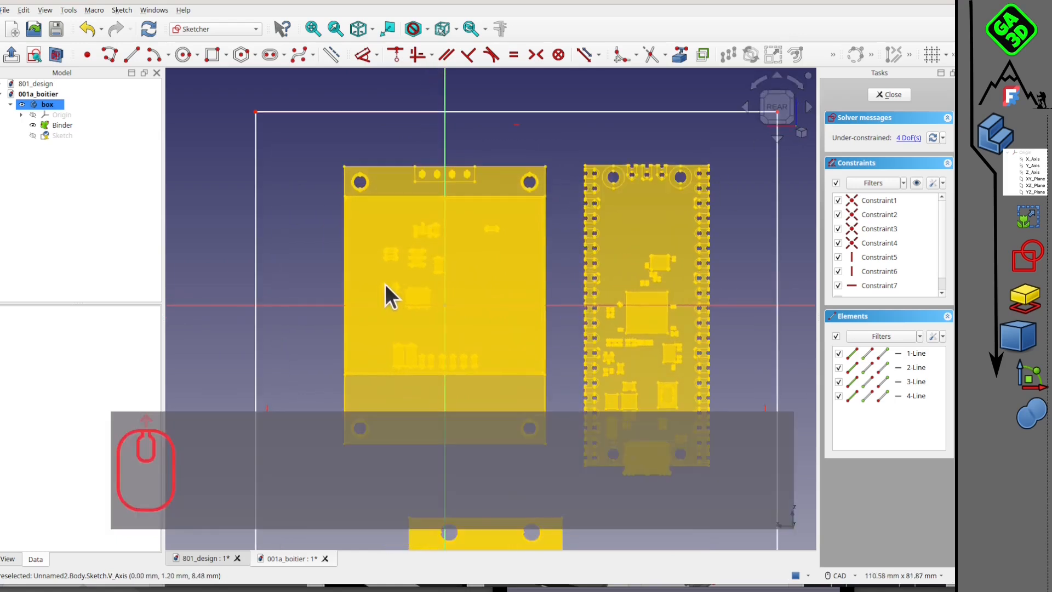
left_click(681, 53)
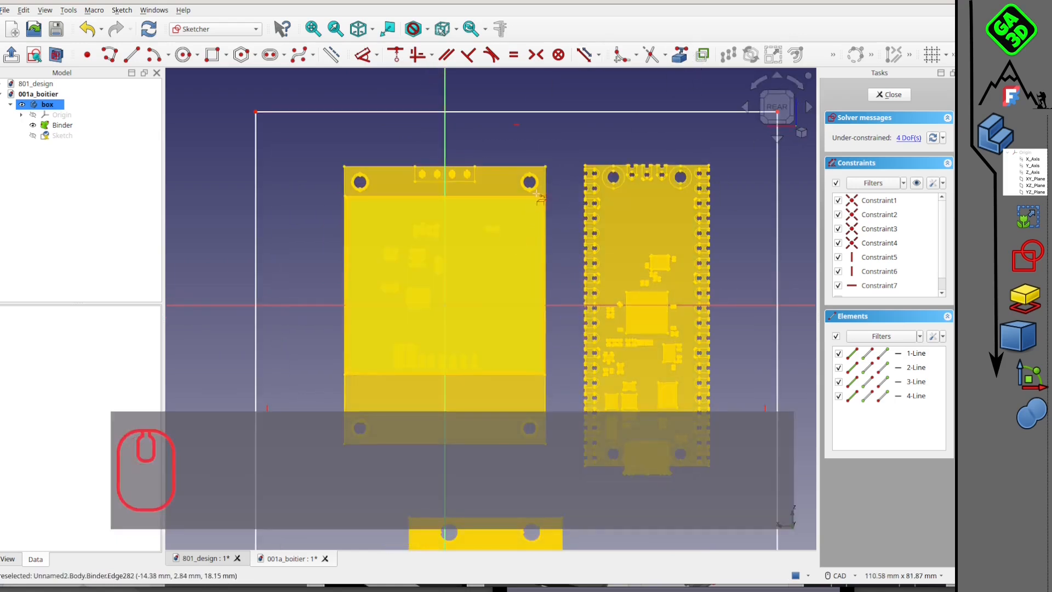
left_click(529, 198)
middle_click_drag(461, 224, 429, 215)
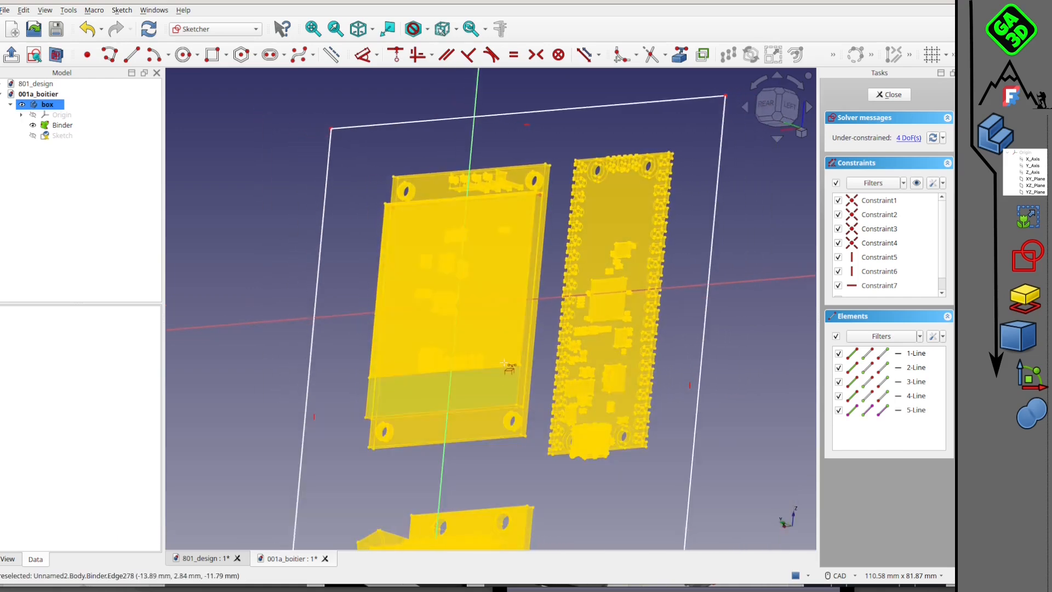
left_click(500, 364)
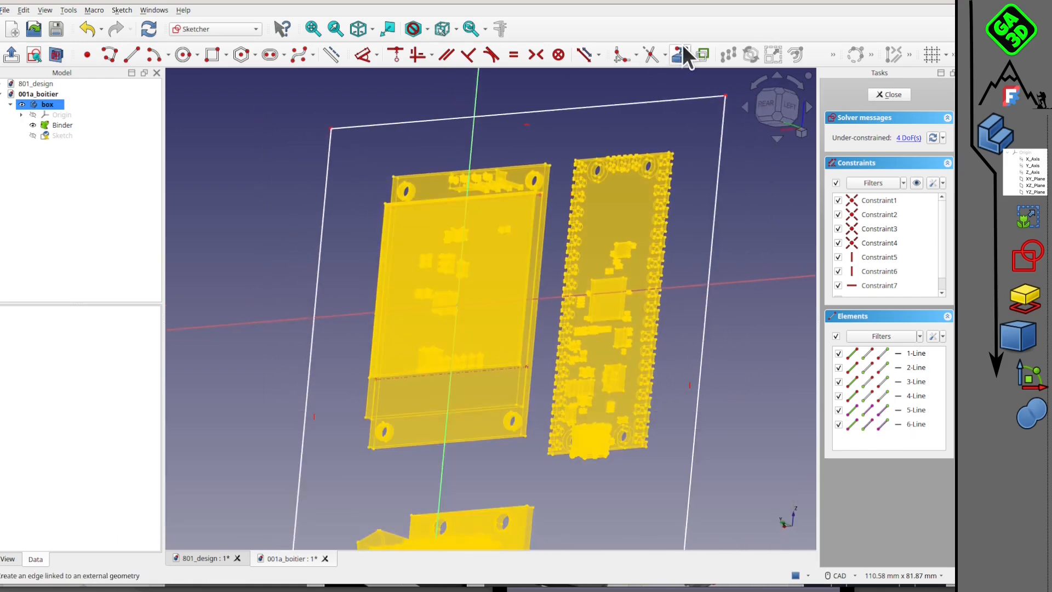
Switch the 3D display to wireframe style so the component edges can be seen through.
middle_click_drag(488, 447, 458, 388)
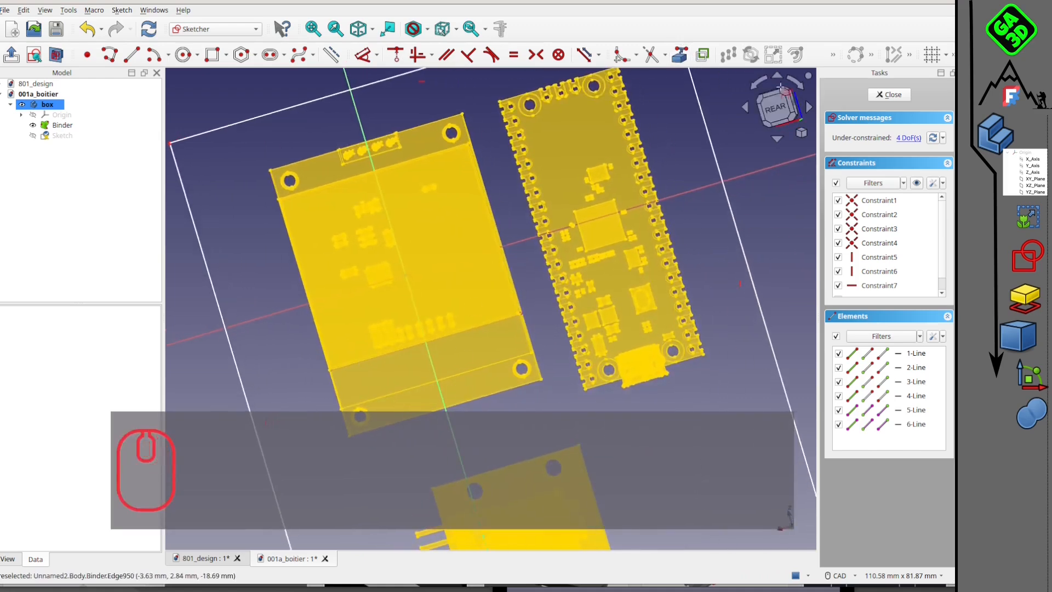
left_click(775, 108)
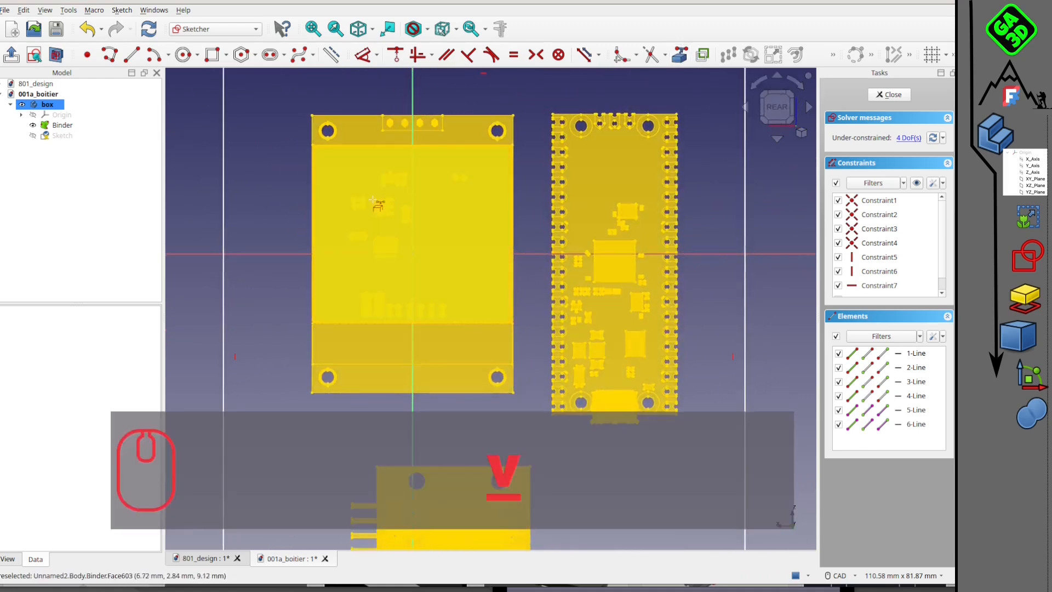
key("v")
key("3")
middle_click_drag(419, 218, 449, 221)
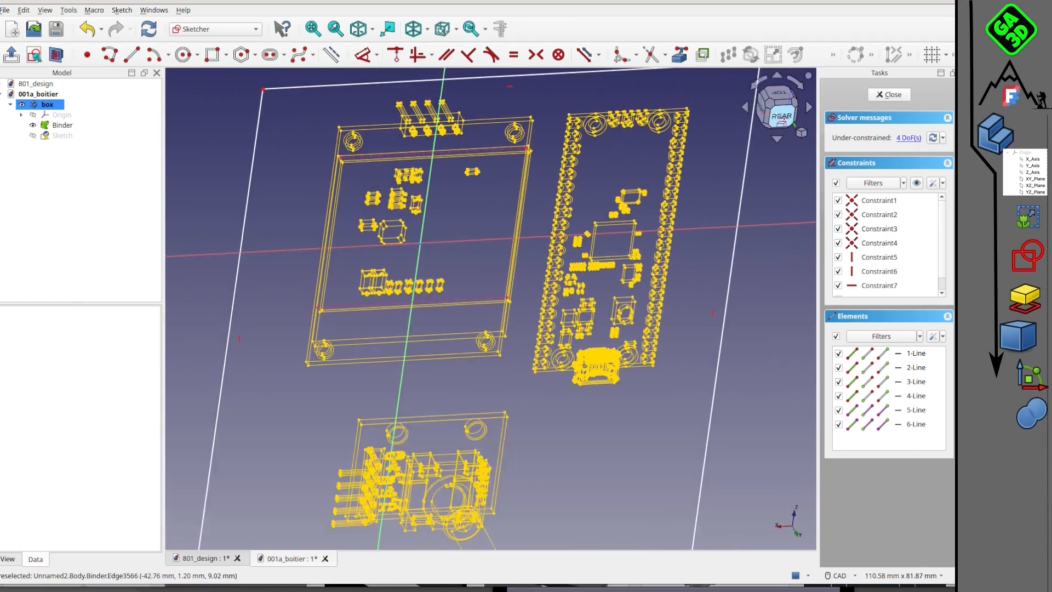
Sketch a rectangle about 36 mm wide and 32 mm high around the OLED screen.
left_click(778, 110)
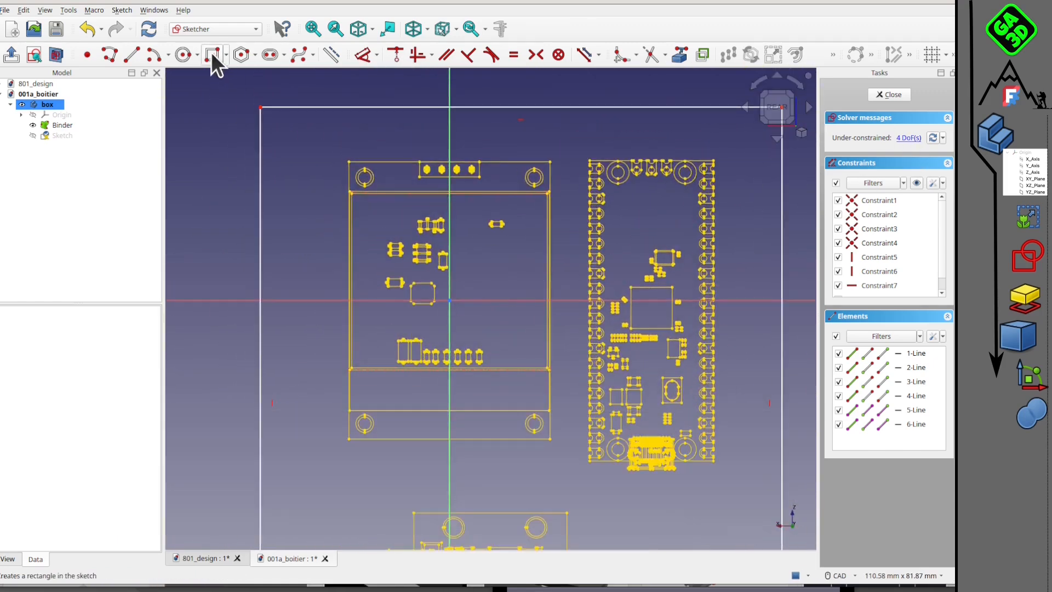
left_click(214, 54)
left_click(348, 185)
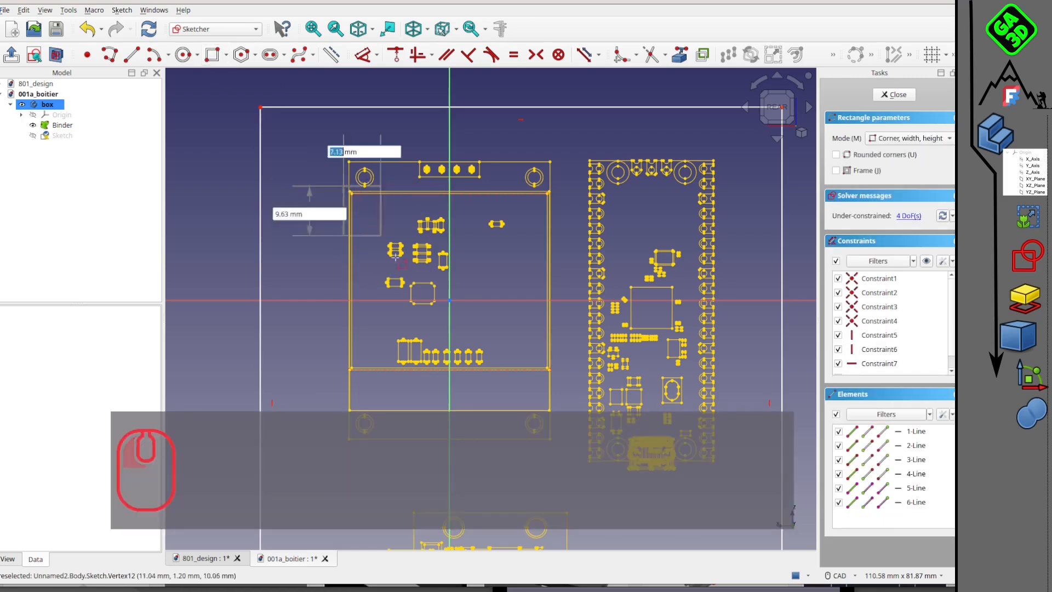
left_click(556, 375)
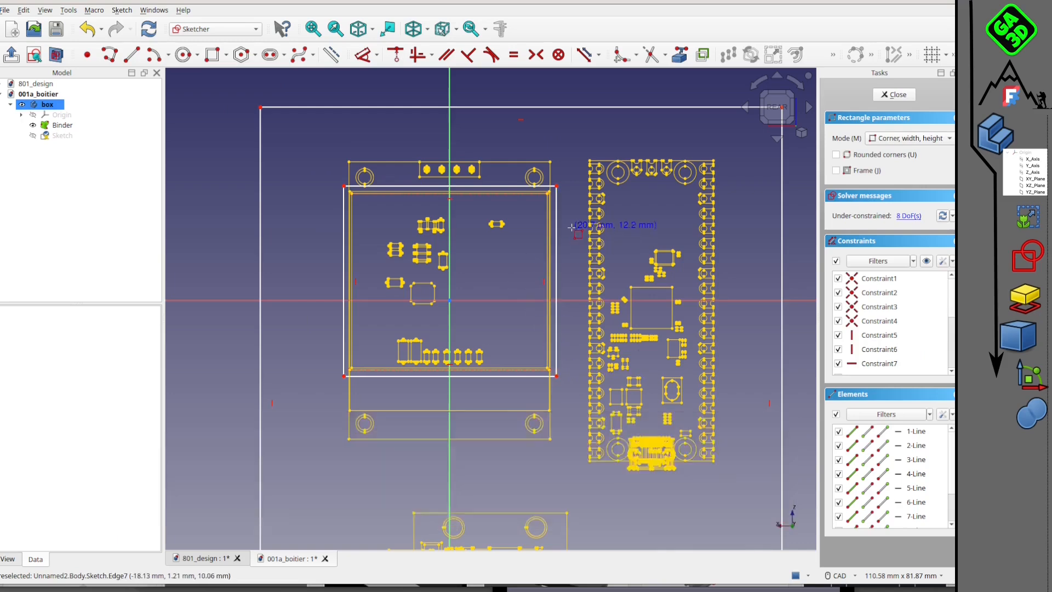
right_click(557, 234)
Adjust the sides and the lower corner of the screen rectangle so it surrounds the OLED screen more closely.
scroll(556, 231, "up", 3)
left_click_drag(555, 233, 551, 236)
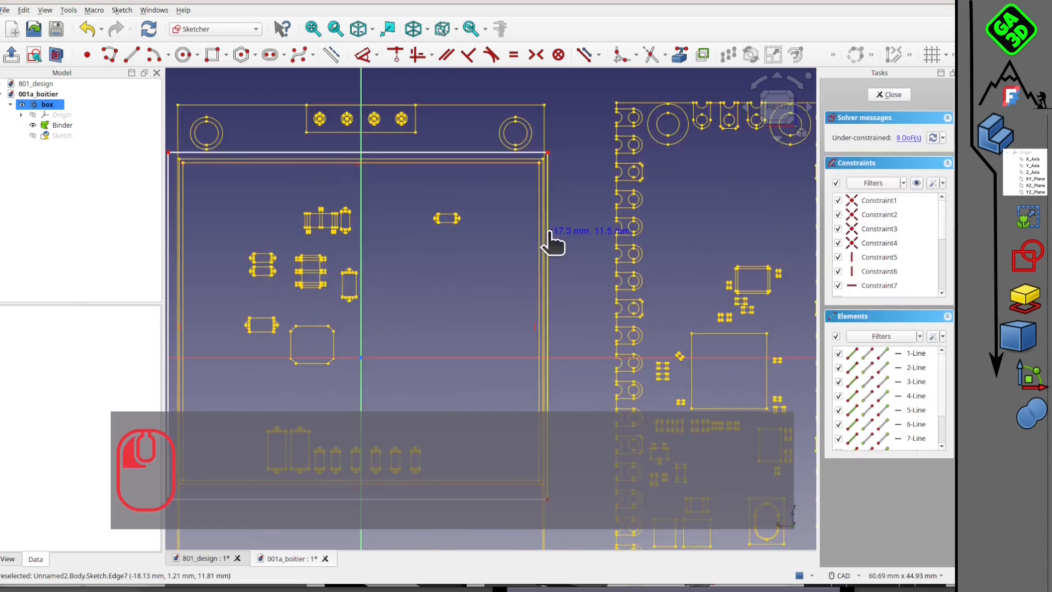
scroll(332, 189, "down", 3)
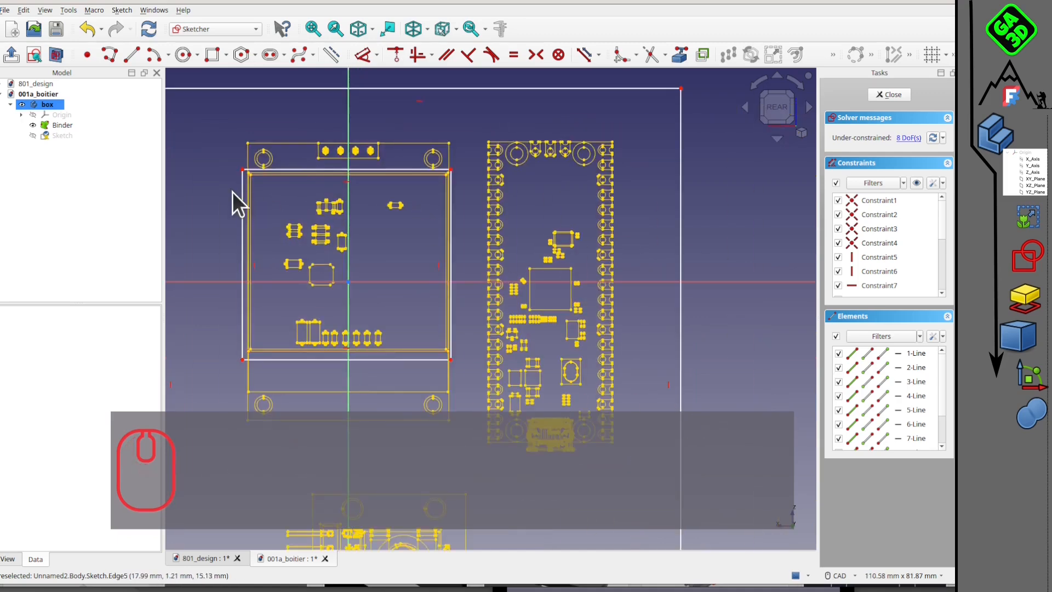
left_click_drag(238, 193, 243, 189)
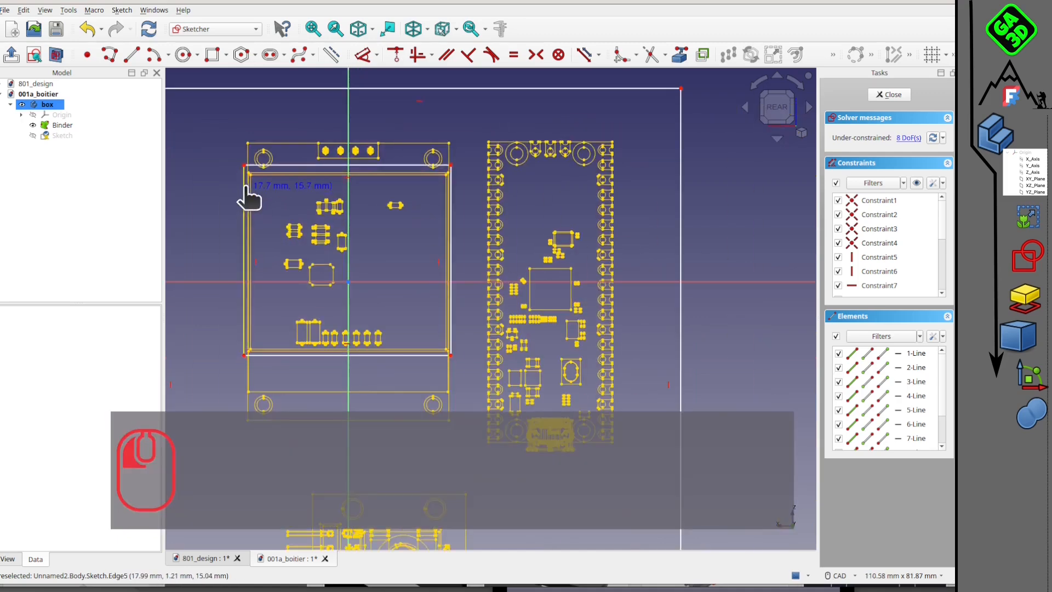
scroll(493, 378, "down", 1)
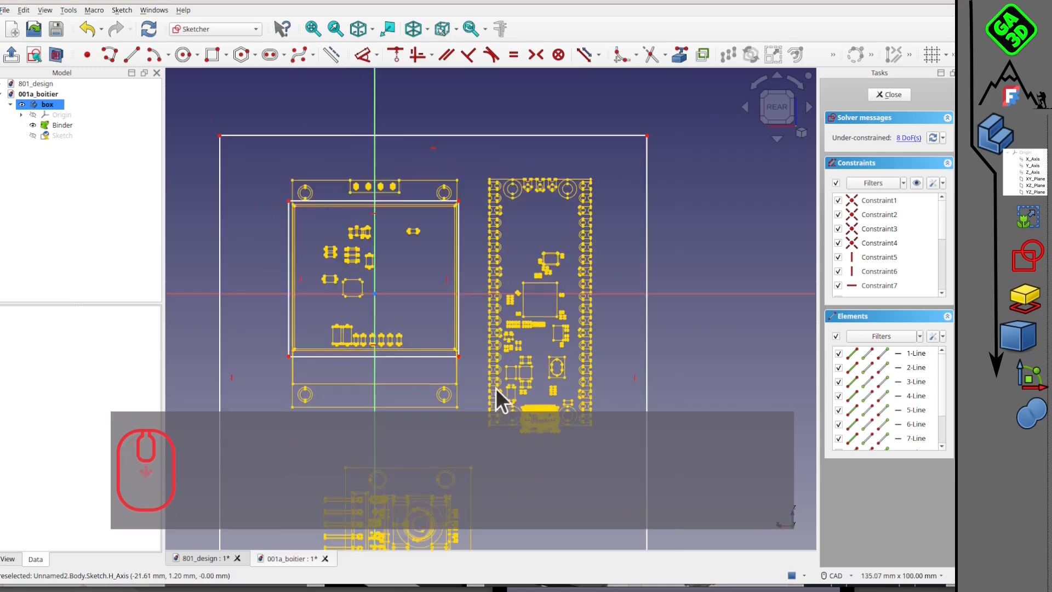
scroll(463, 365, "up", 2)
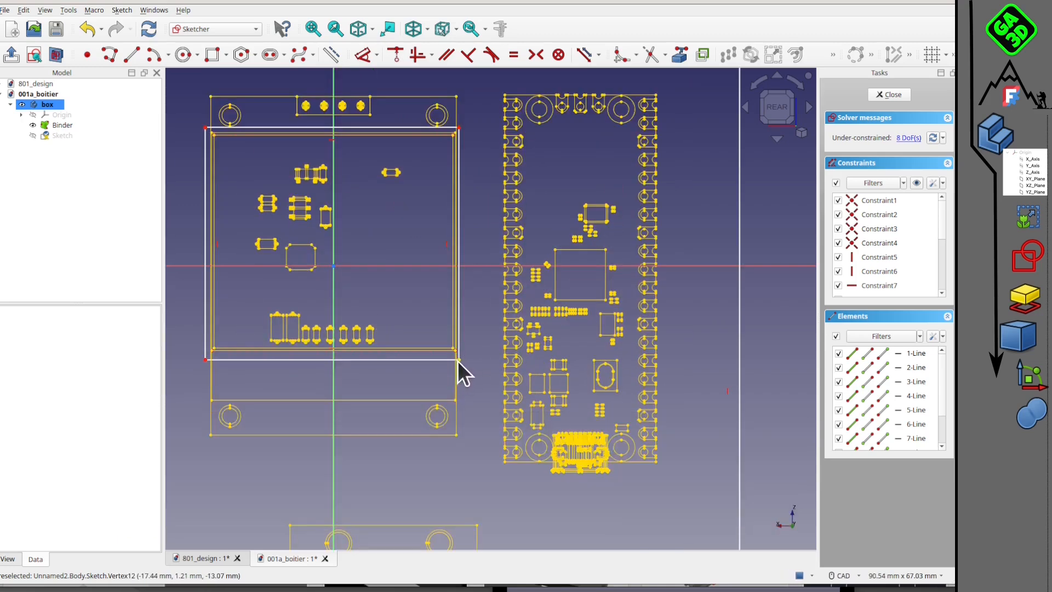
left_click_drag(458, 360, 462, 359)
Check the screen window and outer outline against the components, and close the sketch.
mouse_move(461, 357)
middle_mouse_down()
mouse_move(406, 313)
mouse_move(449, 274)
mouse_move(453, 301)
middle_mouse_up()
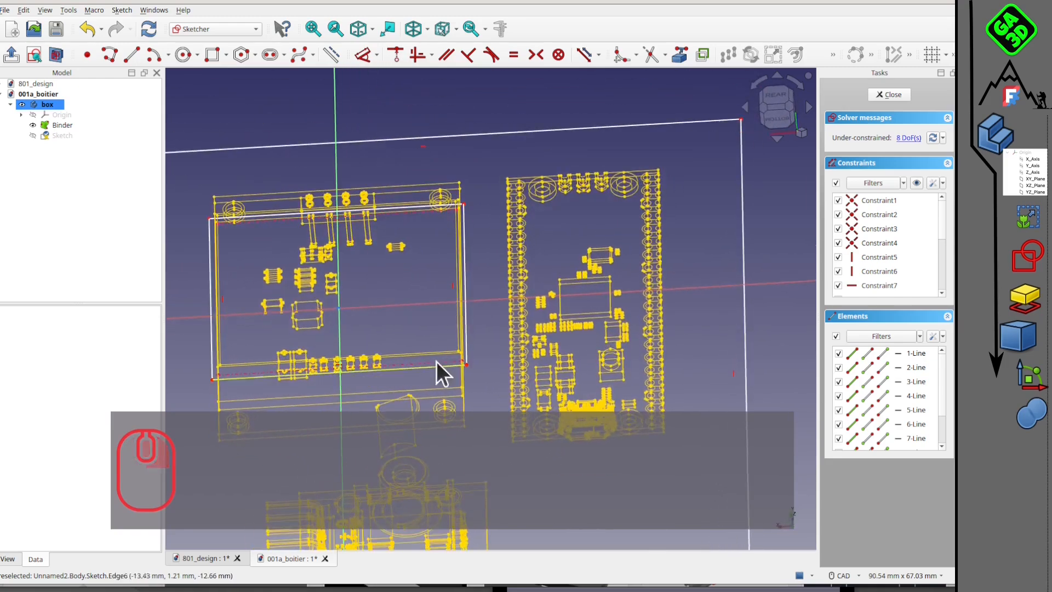
scroll(436, 361, "down", 2)
mouse_move(476, 219)
middle_mouse_down()
mouse_move(414, 233)
mouse_move(357, 317)
mouse_move(429, 350)
mouse_move(443, 380)
middle_mouse_up()
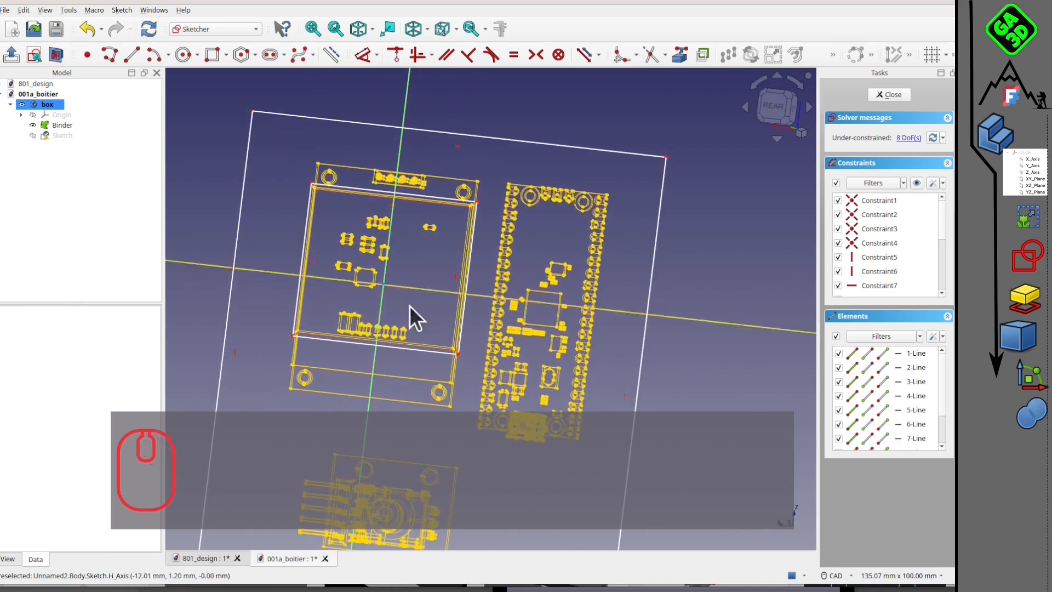
scroll(488, 309, "down", 5)
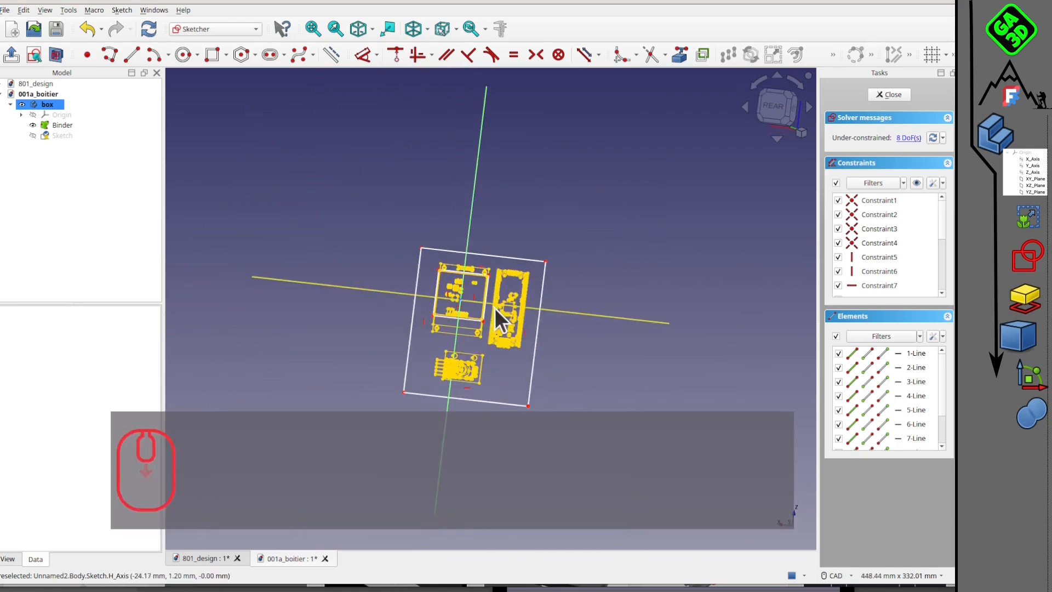
scroll(551, 284, "up", 3)
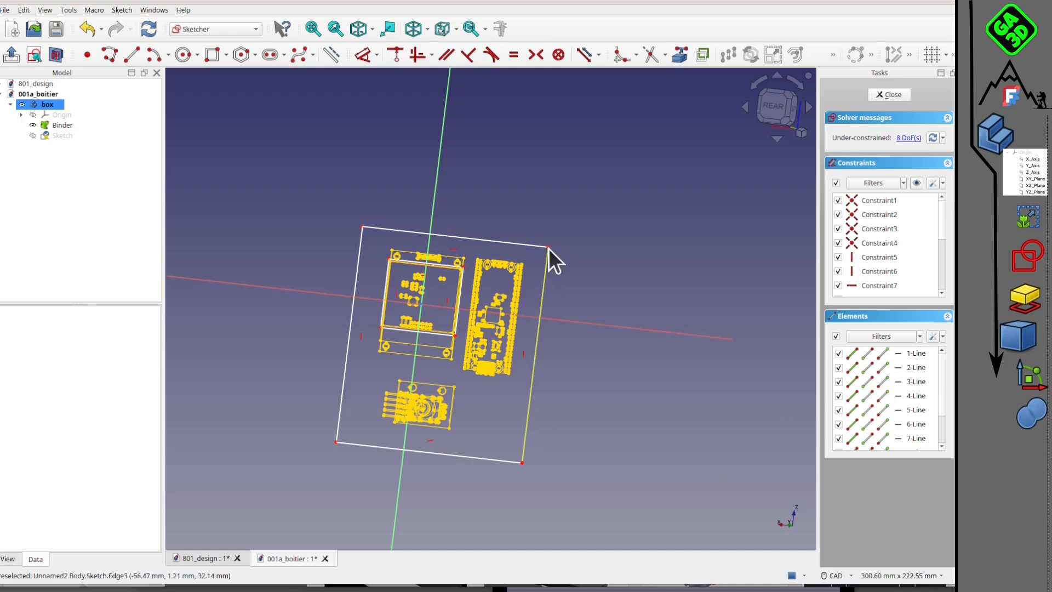
scroll(448, 281, "up", 3)
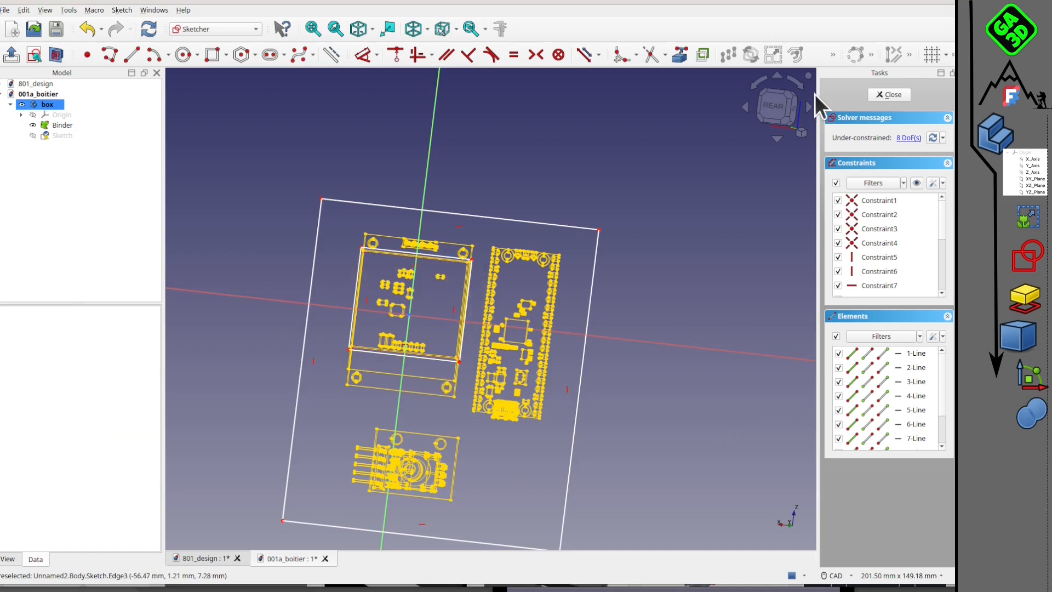
left_click(894, 93)
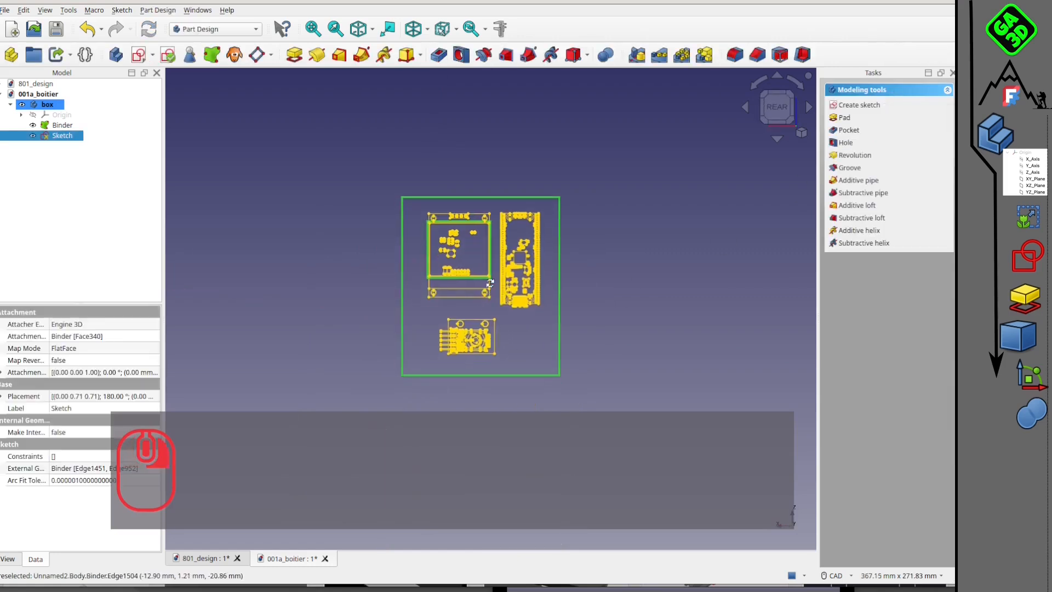
Pad the enclosure sketch to a length of 3 mm along its normal, forming a plate with a window for the screen.
middle_click_drag(517, 211, 505, 212)
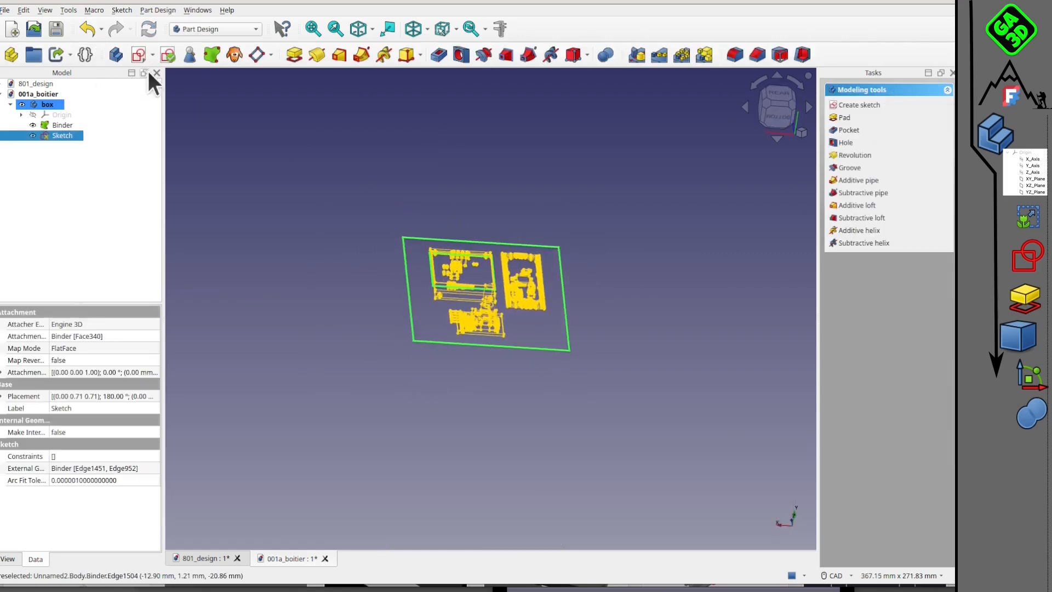
left_click(317, 54)
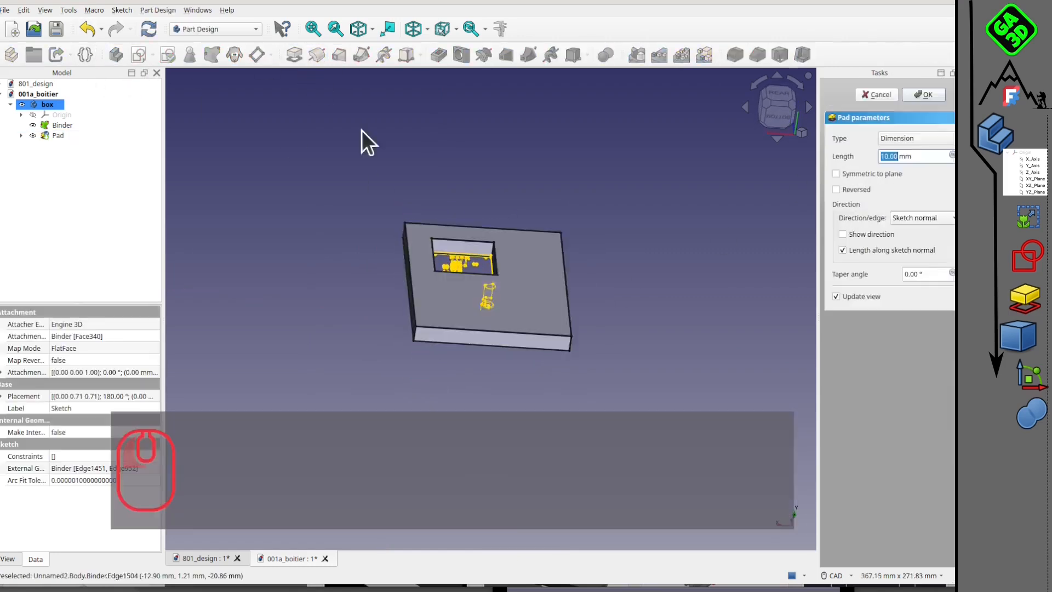
right_click_drag(432, 329, 431, 286)
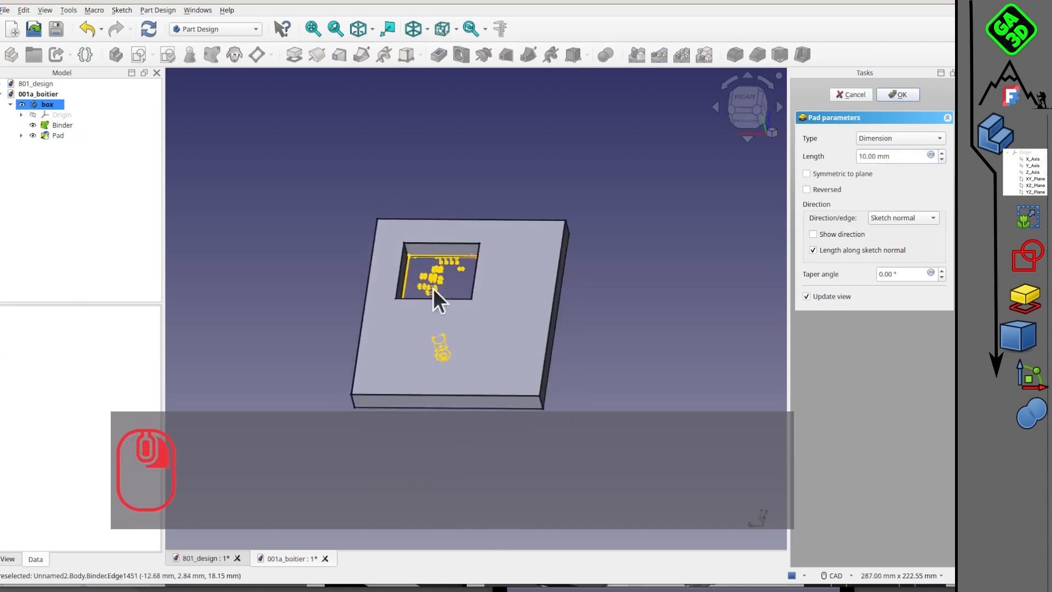
left_click(942, 159)
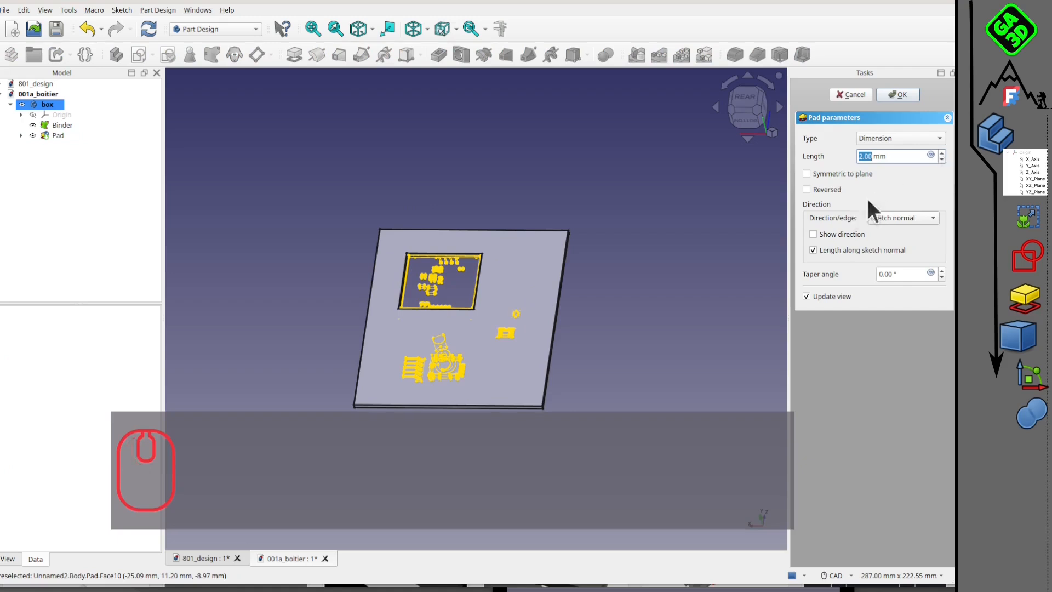
left_click(940, 153)
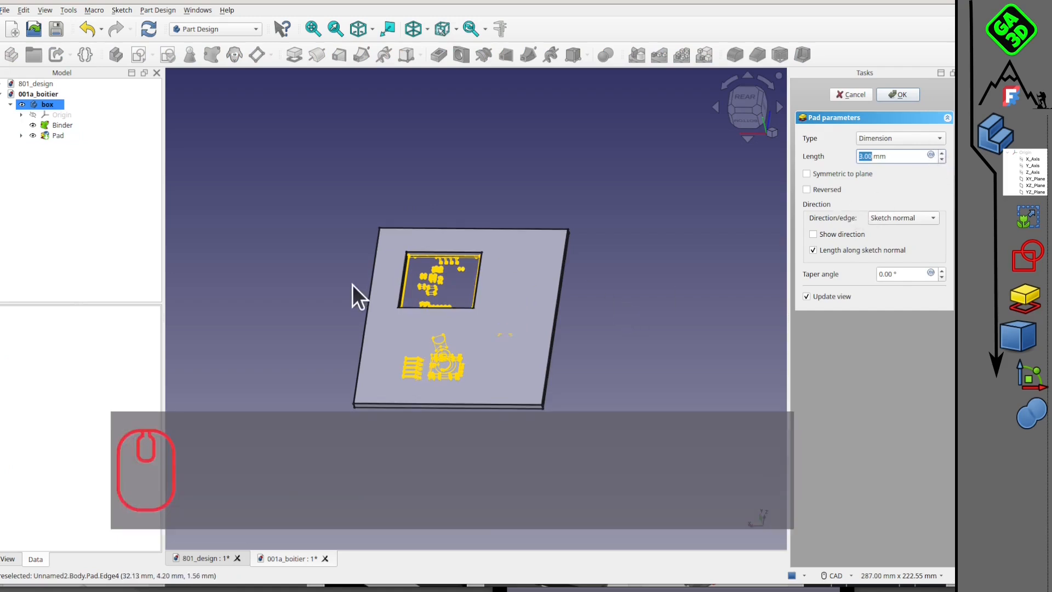
scroll(353, 284, "up", 4)
middle_click_drag(533, 345, 413, 286)
left_click(898, 94)
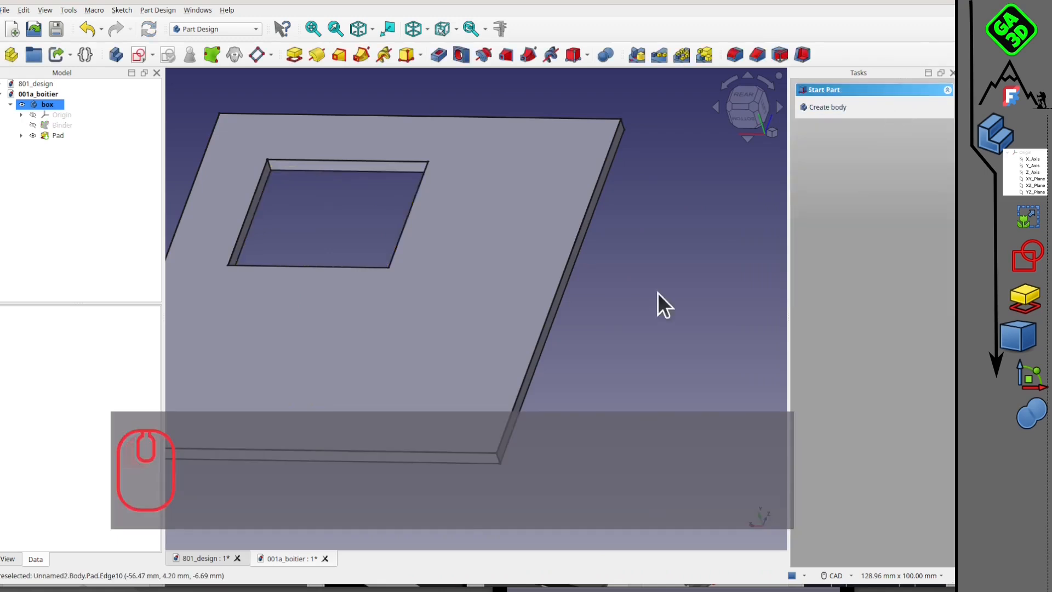
Show the binder together with the pad and set the display style to flat lines.
scroll(521, 343, "down", 5)
middle_click_drag(521, 343, 16, 163)
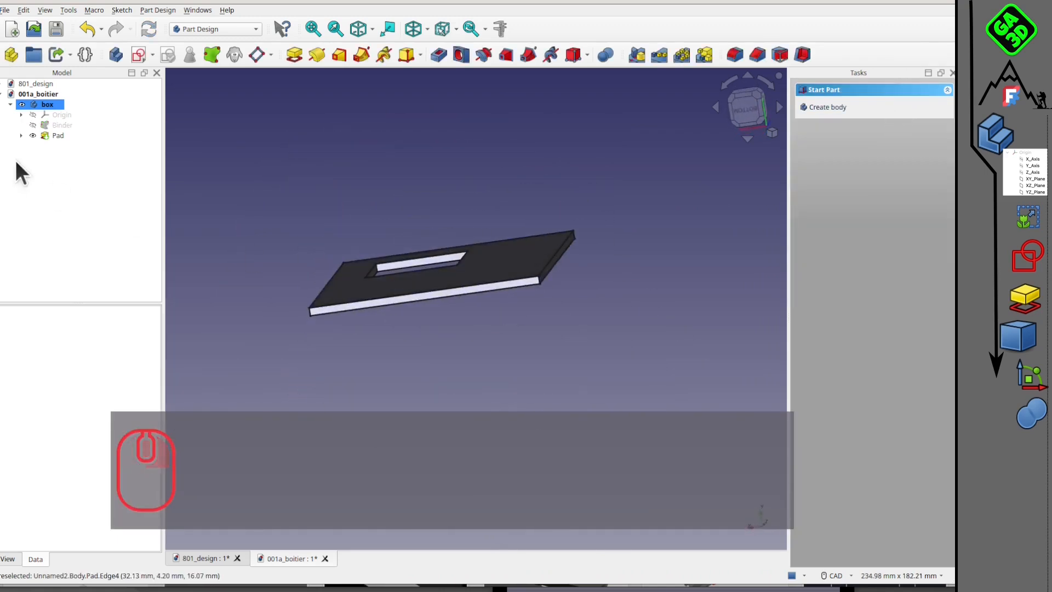
middle_click_drag(495, 242, 511, 258)
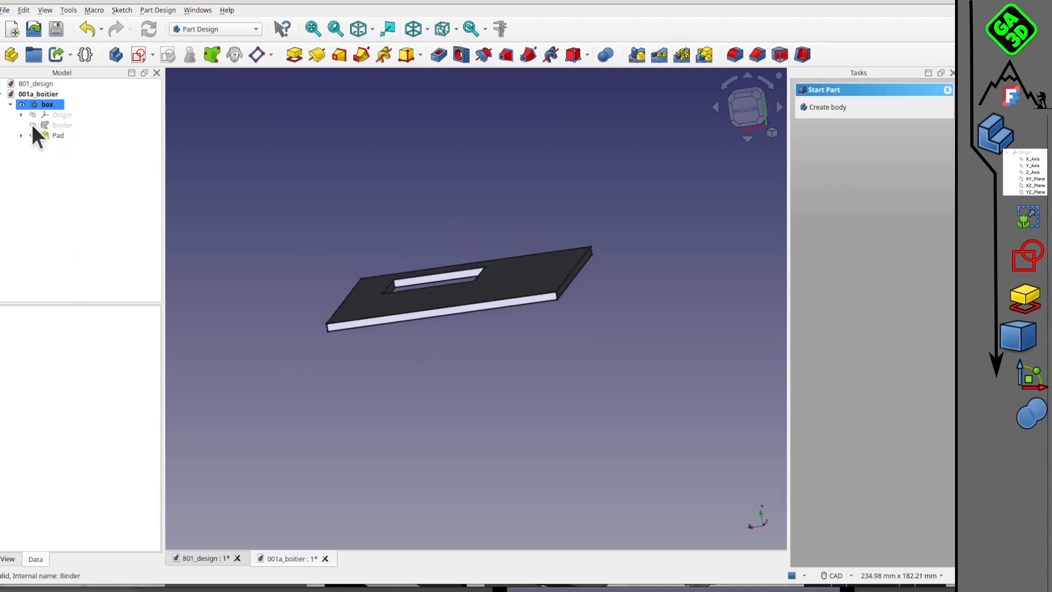
left_click(31, 125)
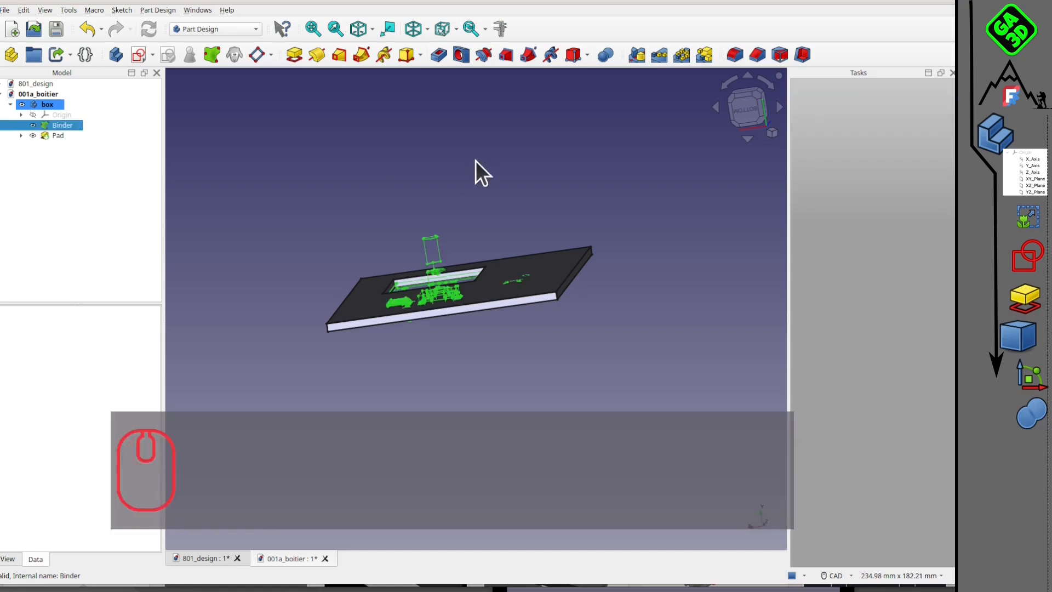
left_click(436, 179)
middle_click_drag(438, 184, 481, 246)
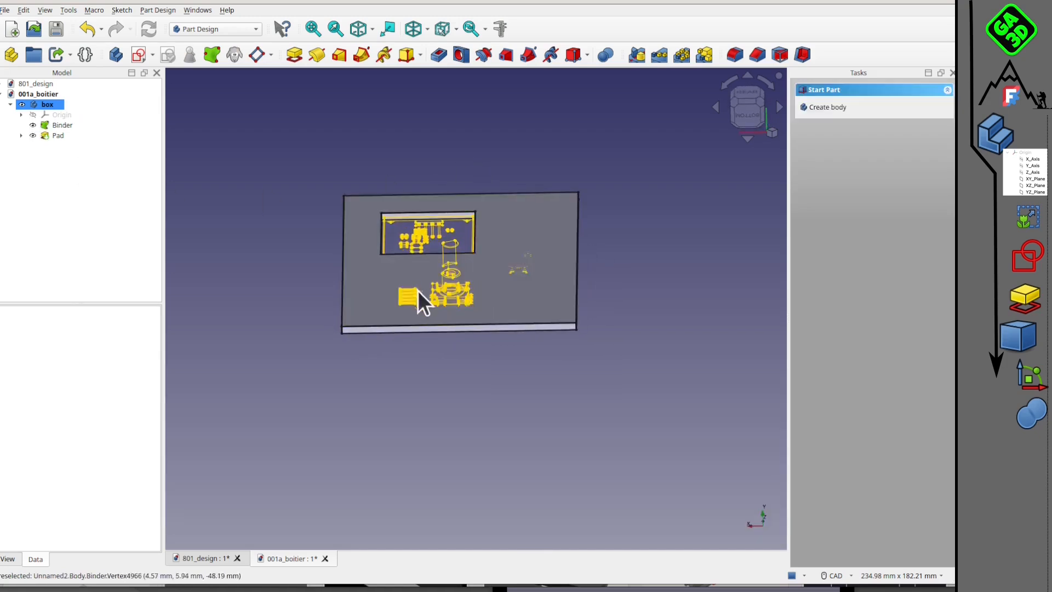
key("v")
key("6")
key("v")
key("7")
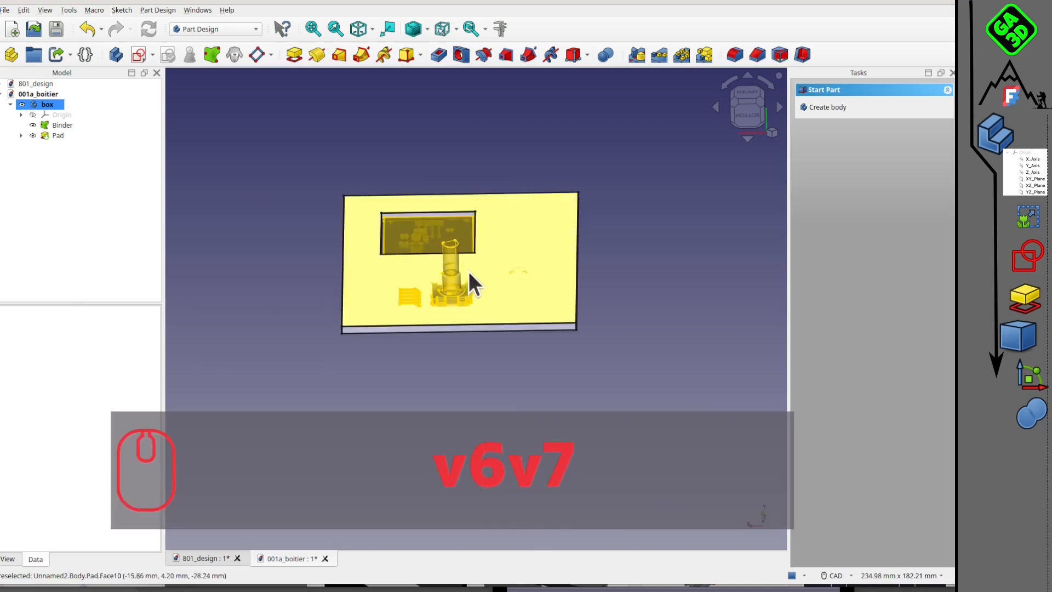
Examine the position of the rotary encoder's body, shaft and header pins relative to the padded plate.
mouse_move(412, 300)
middle_mouse_down()
mouse_move(419, 292)
mouse_move(489, 303)
mouse_move(435, 235)
mouse_move(526, 383)
mouse_move(584, 246)
mouse_move(582, 300)
mouse_move(502, 298)
mouse_move(495, 217)
mouse_move(415, 303)
mouse_move(442, 260)
mouse_move(355, 256)
mouse_move(400, 298)
mouse_move(416, 285)
middle_mouse_up()
scroll(547, 196, "up", 4)
middle_click_drag(592, 294, 482, 230)
left_click(760, 95)
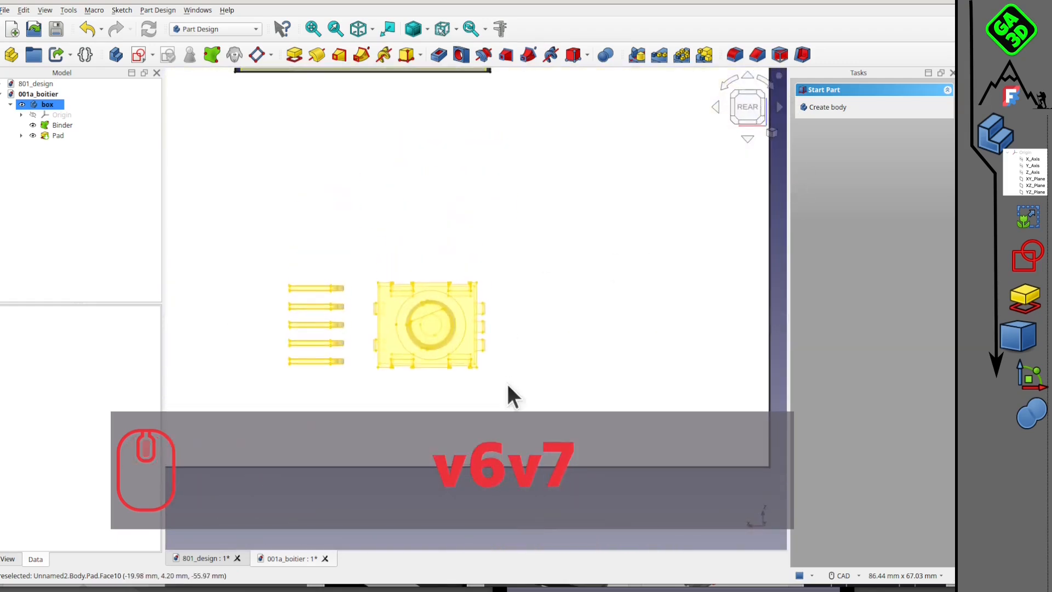
scroll(524, 365, "down", 3)
middle_click_drag(521, 336, 598, 276)
middle_click_drag(483, 296, 520, 223)
scroll(509, 359, "up", 1)
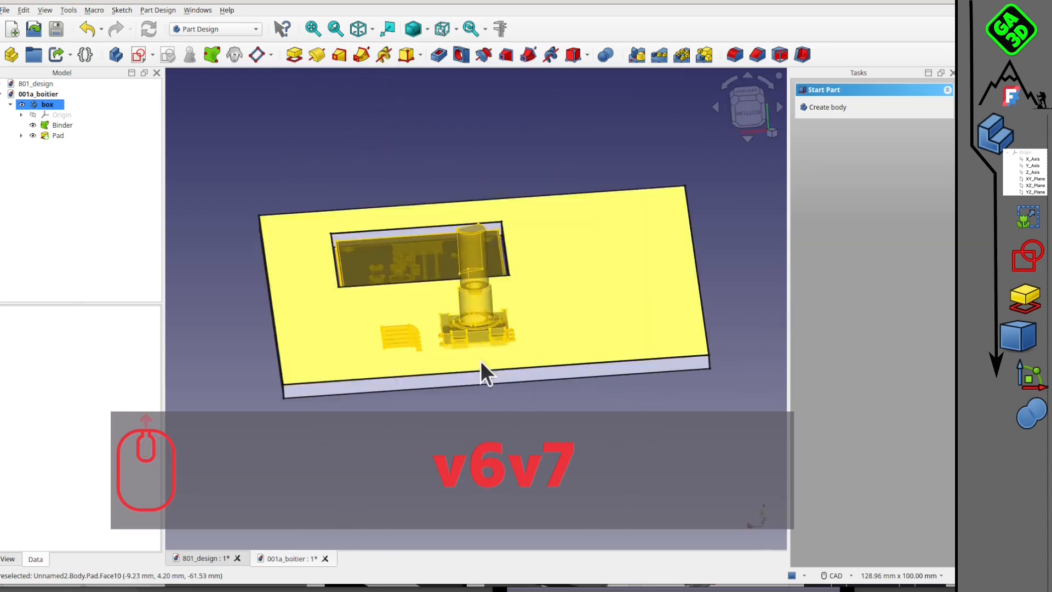
Inspect the plate from the rear and obliquely to compare its face with the encoder and header pins.
middle_click_drag(481, 369, 488, 318)
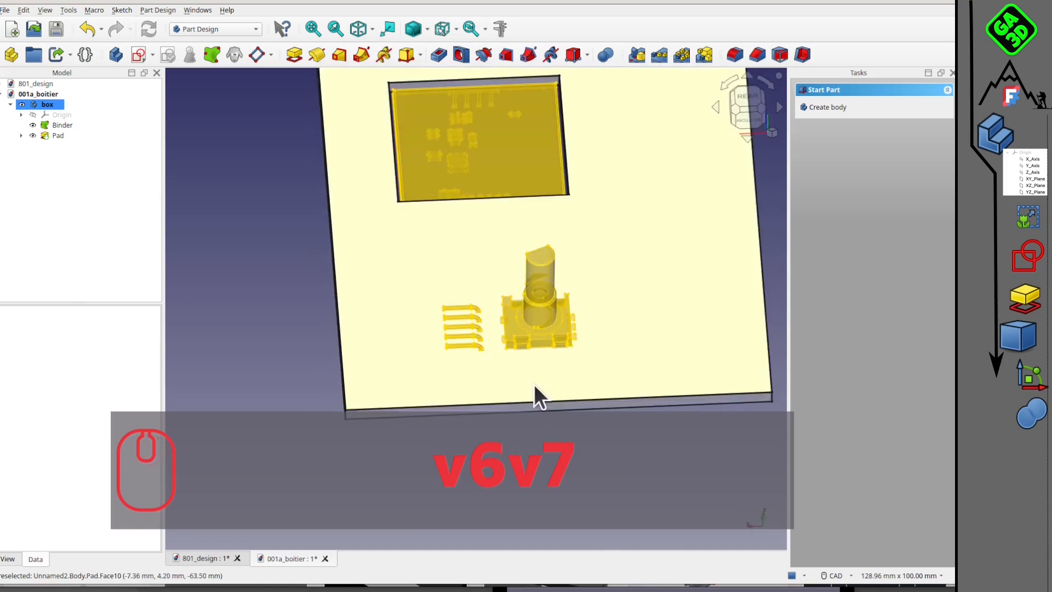
middle_click_drag(532, 380, 458, 429)
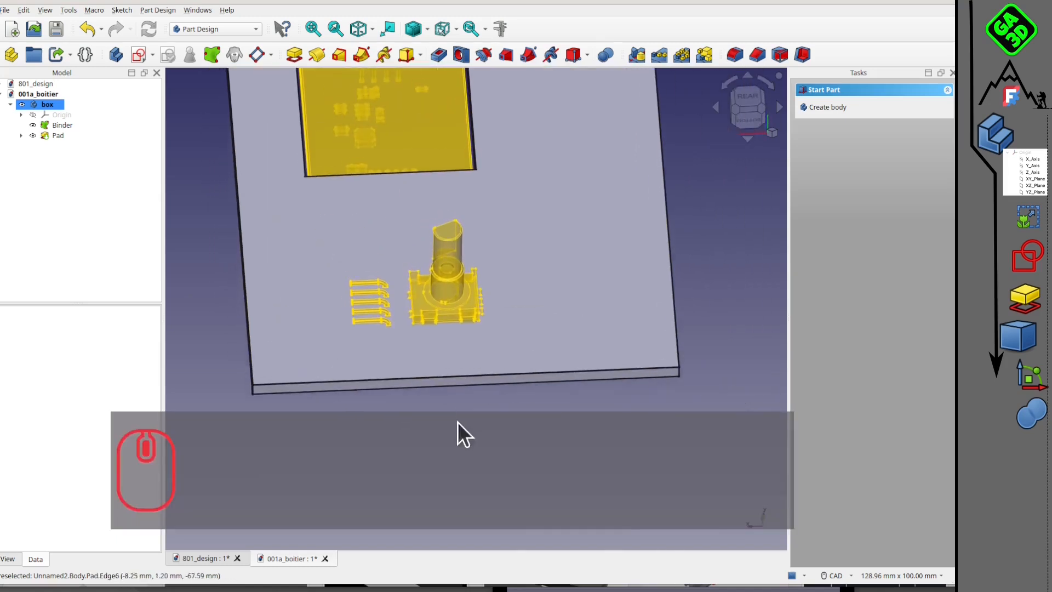
left_click(758, 98)
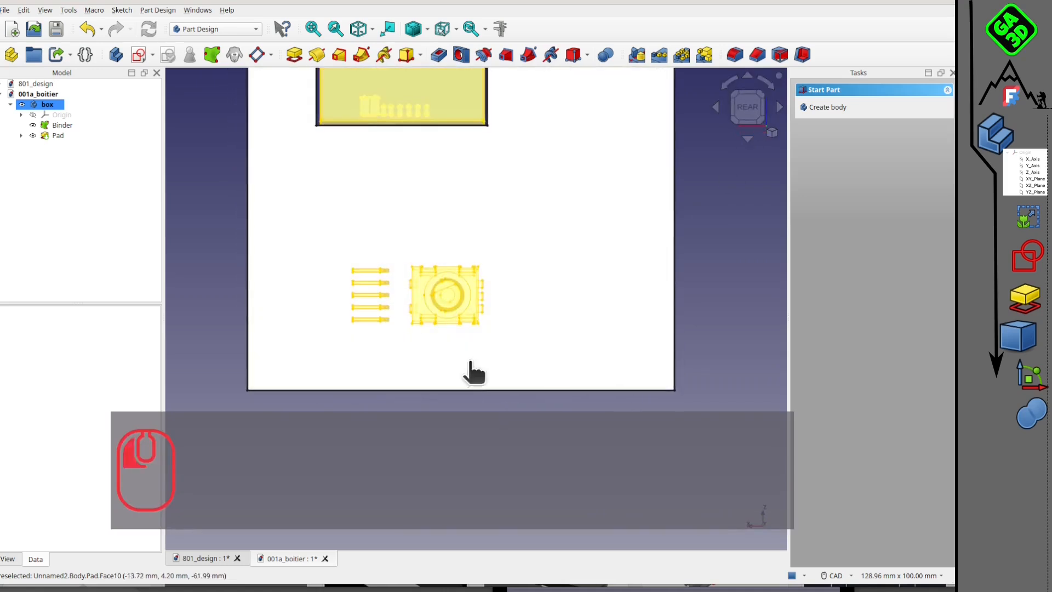
left_click(468, 367)
scroll(468, 364, "down", 3)
scroll(461, 344, "up", 2)
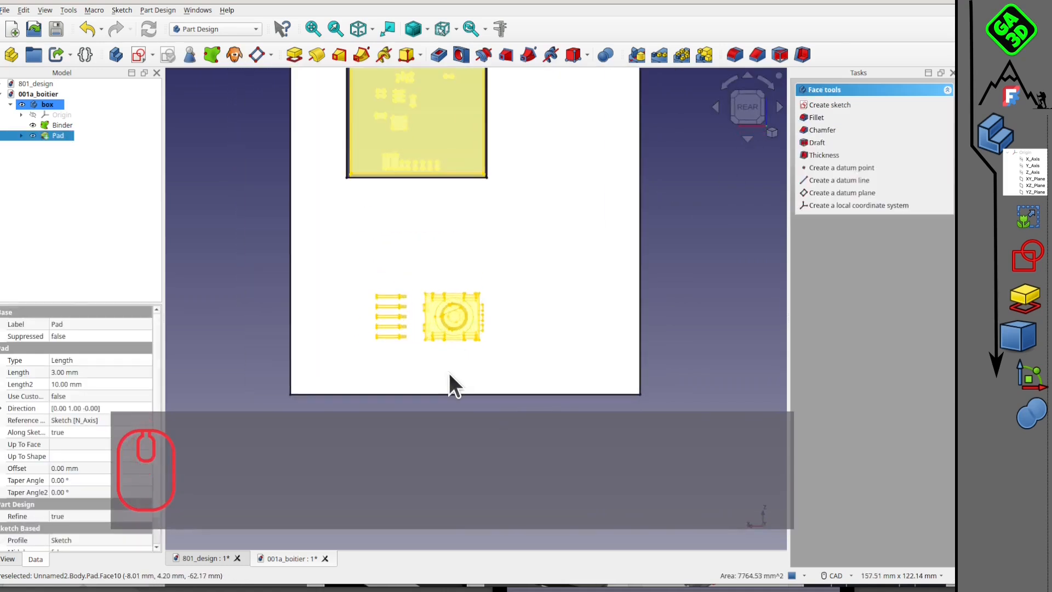
middle_click_drag(375, 329, 282, 280)
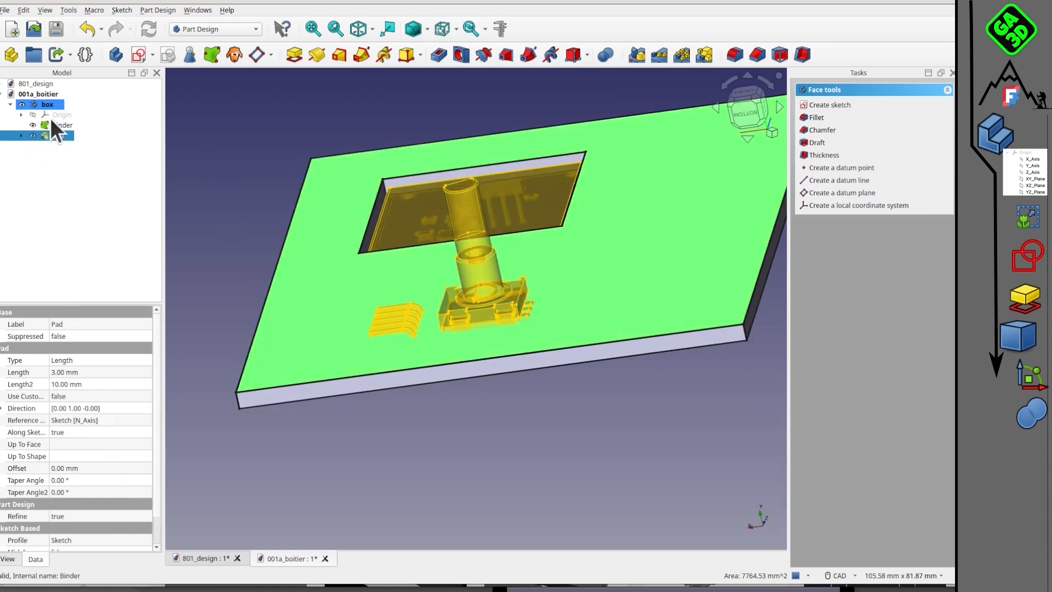
Select the shape binder and examine its properties, widening the property list to read the support and bind mode.
left_click(57, 126)
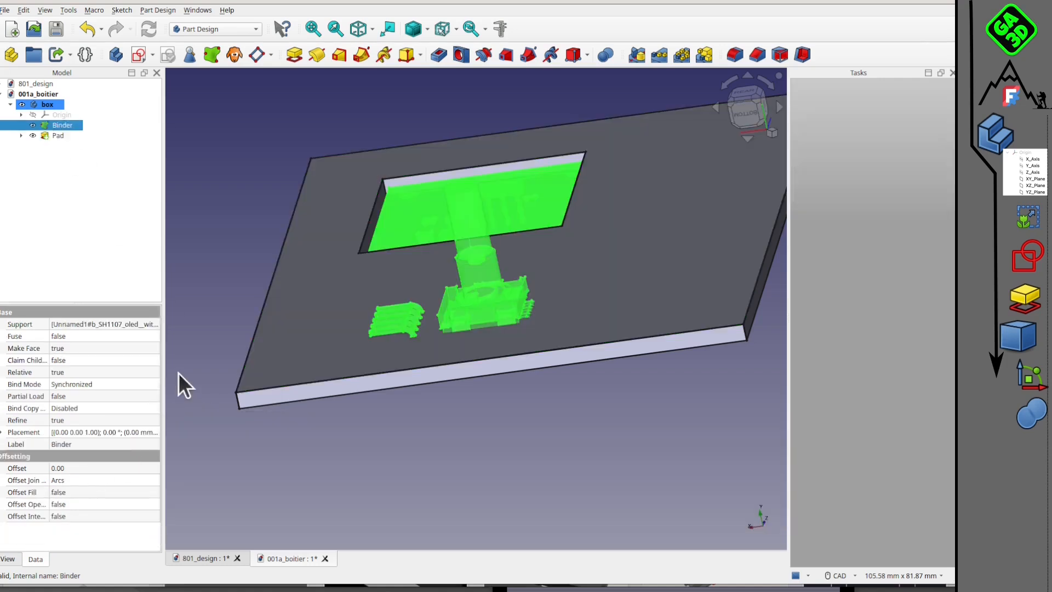
left_click_drag(164, 372, 207, 384)
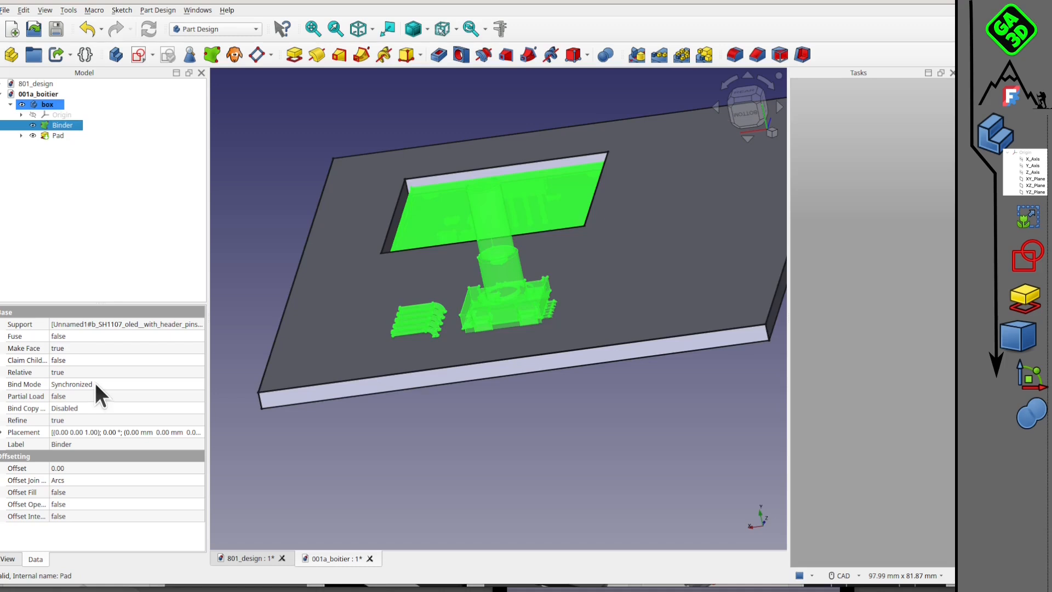
mouse_move(90, 384)
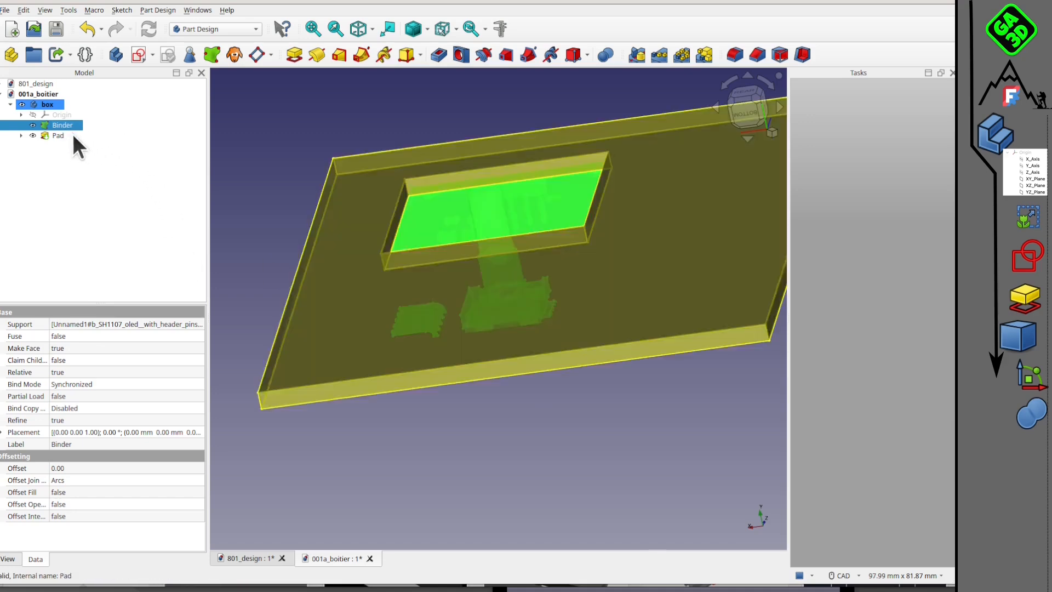
In the 801_design assembly, switch to the A2plus workbench and delete the rotary encoder's plane-coincident constraint with the OLED display.
left_click(248, 558)
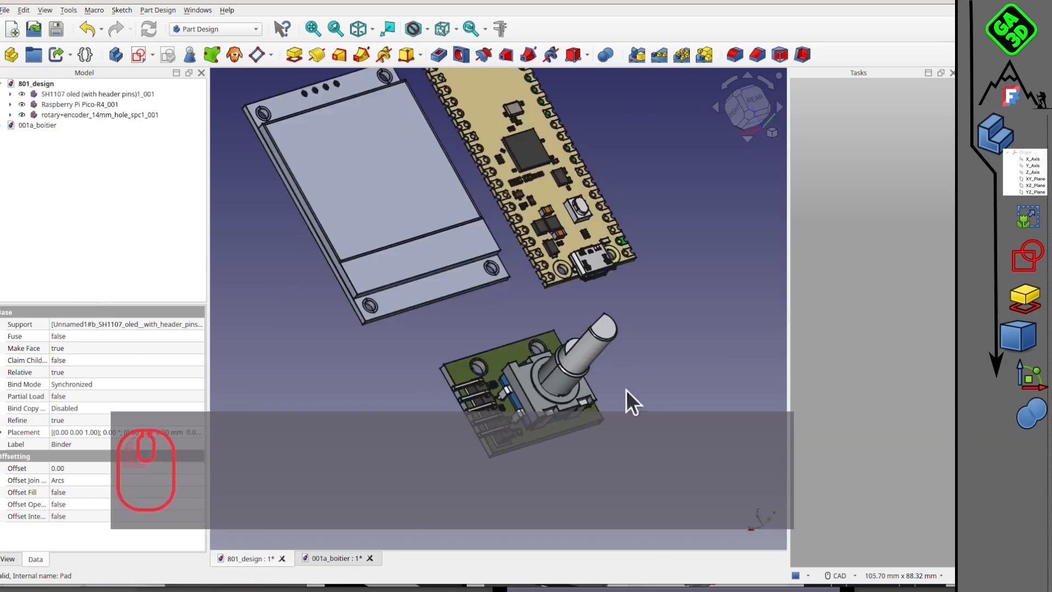
scroll(482, 302, "down", 3)
middle_click_drag(524, 298, 436, 238)
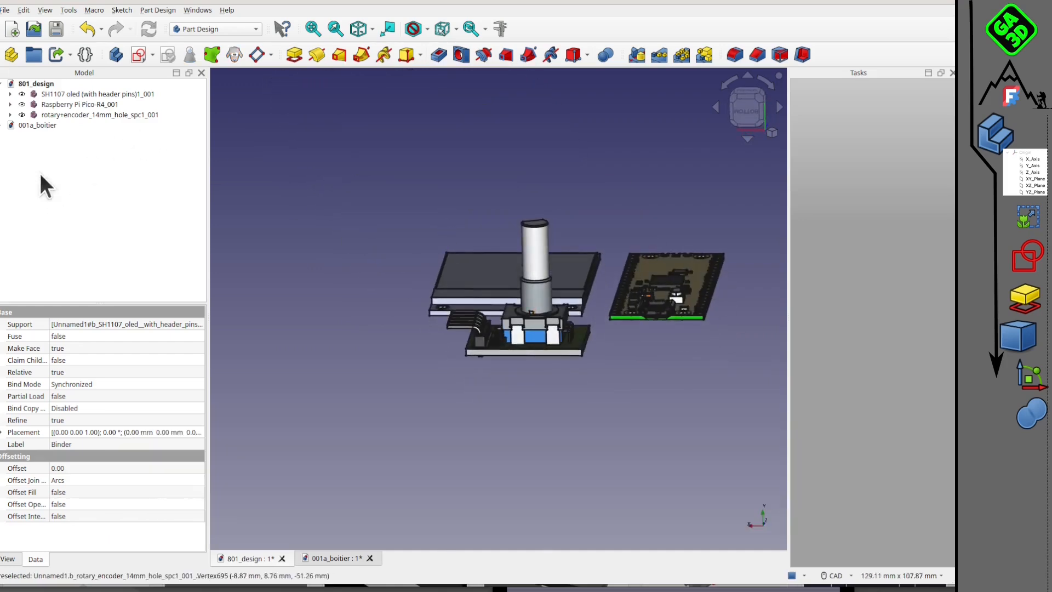
left_click(85, 114)
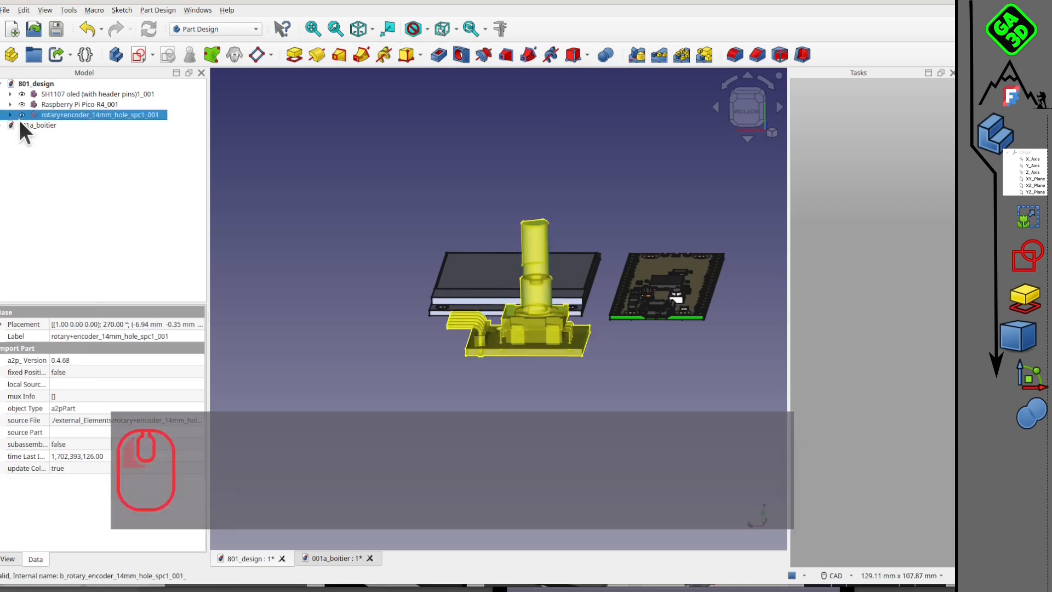
left_click(210, 30)
left_click(208, 7)
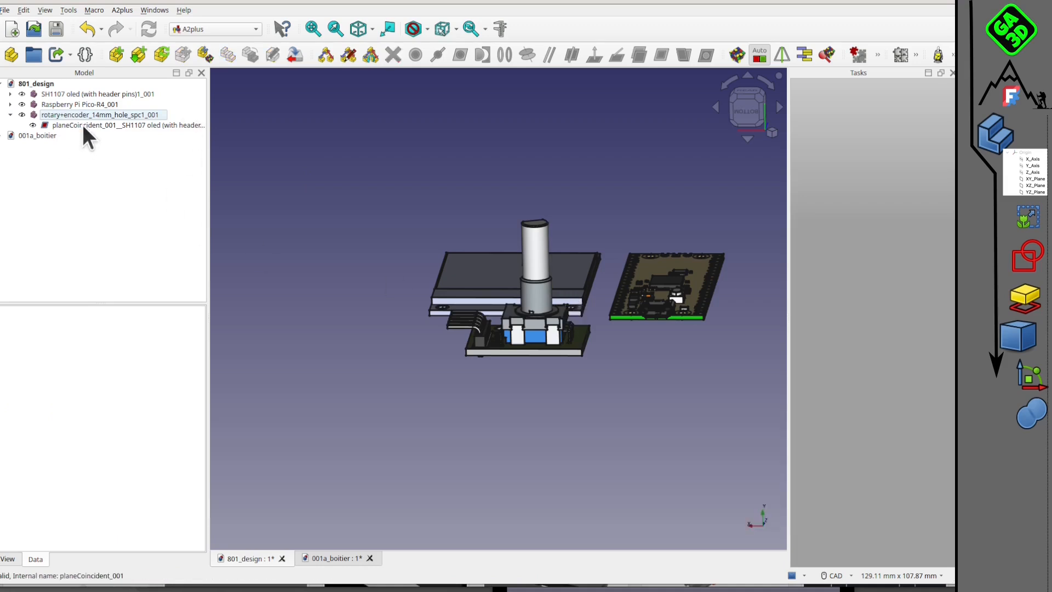
left_click(83, 124)
key("Delete")
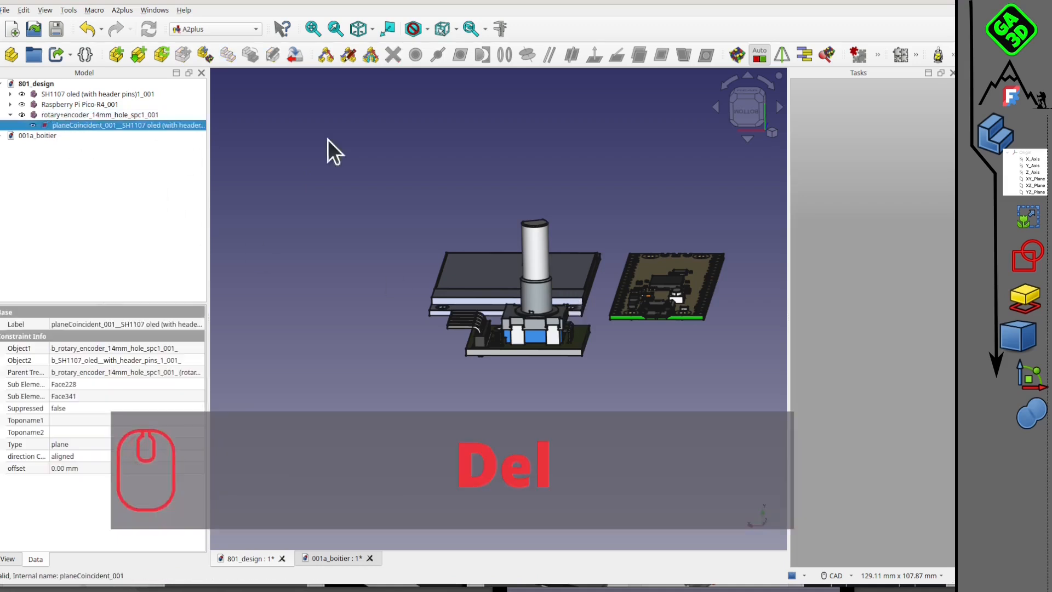
Transform the rotary encoder 9 mm downward along its shaft axis relative to the other boards, and save the 801_design assembly.
left_click(755, 112)
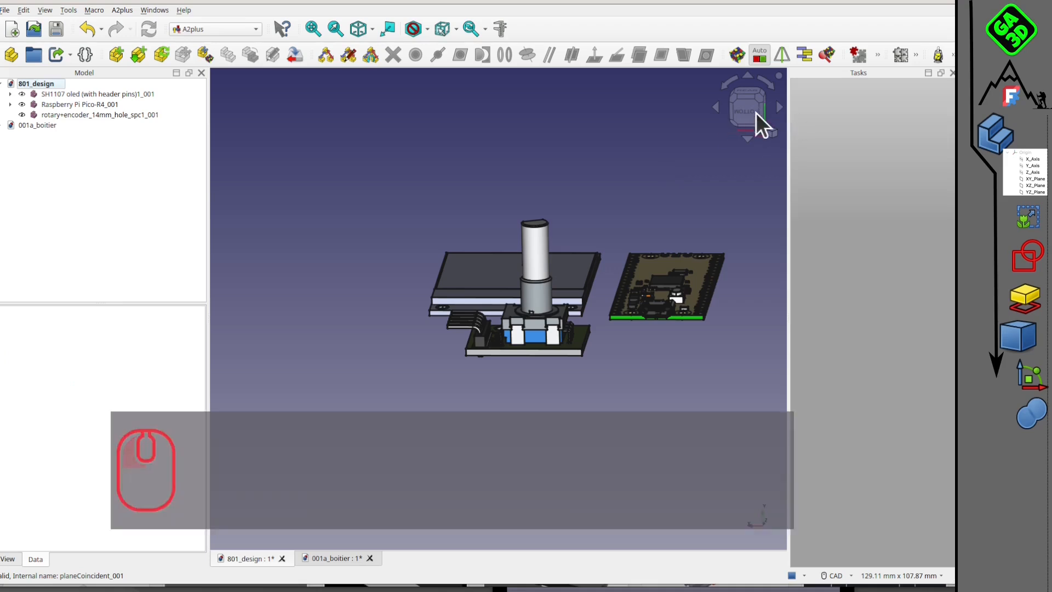
left_click(766, 114)
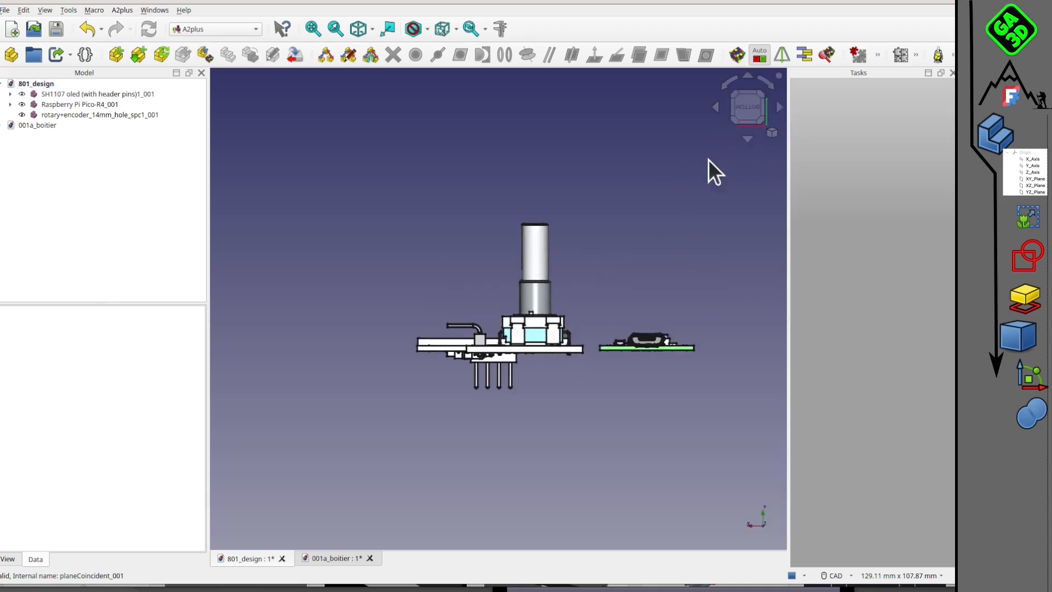
right_click(44, 115)
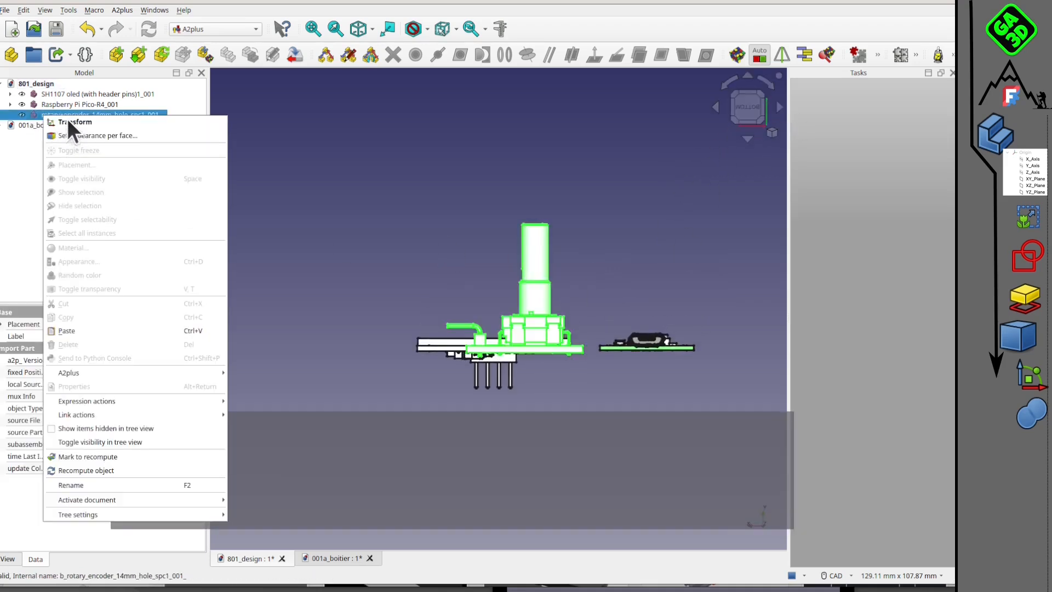
left_click(81, 120)
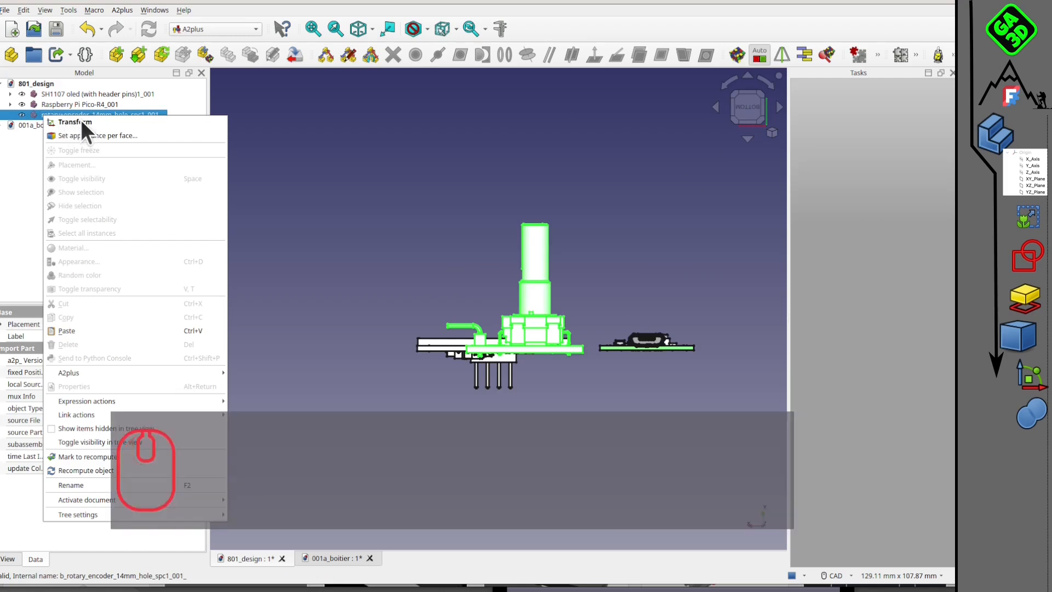
left_click_drag(523, 274, 529, 326)
left_click(894, 96)
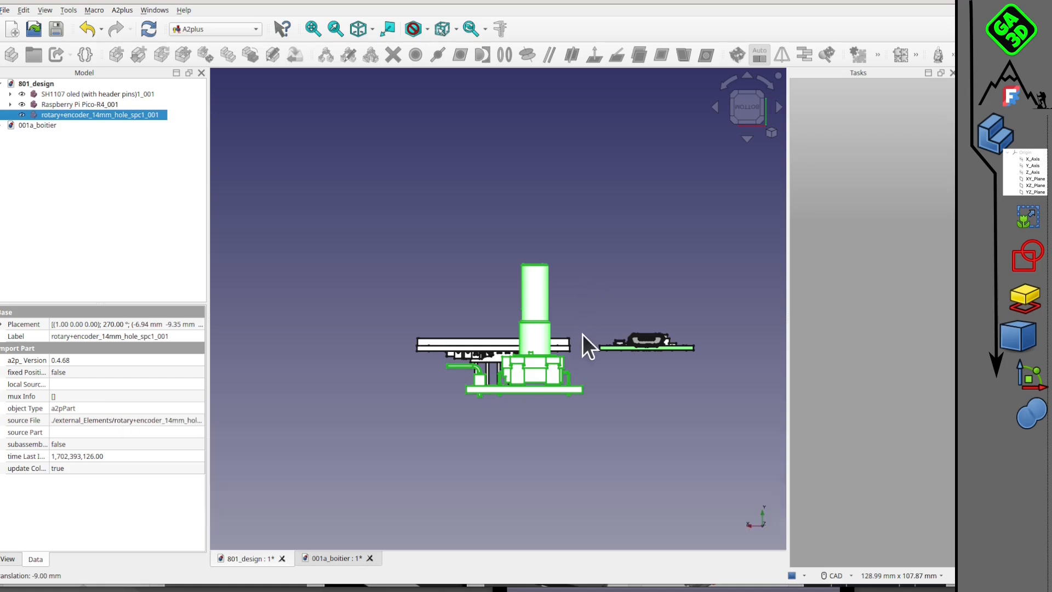
scroll(578, 339, "down", 2)
scroll(596, 350, "up", 3)
middle_click_drag(599, 343, 433, 447)
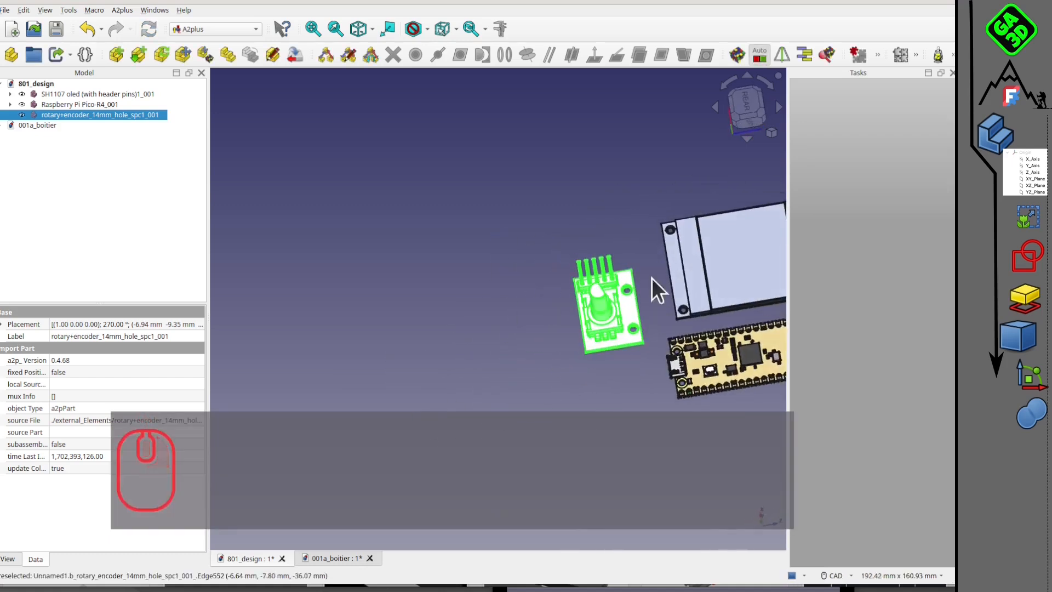
left_click(649, 212)
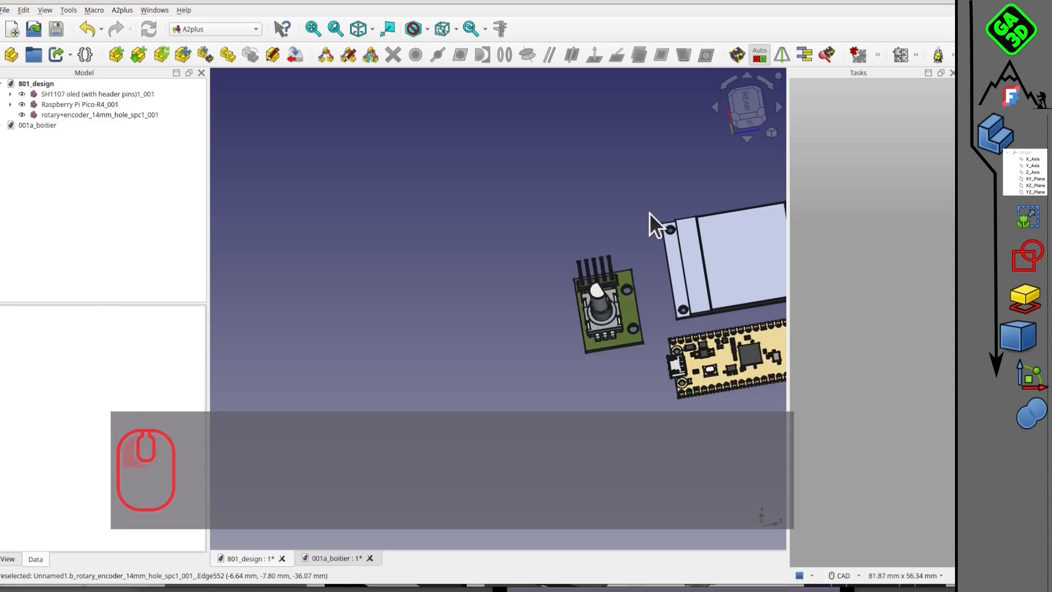
left_click(56, 28)
Recompute the Binder in the 001a_boitier document so it follows the encoder's changed position.
left_click(337, 558)
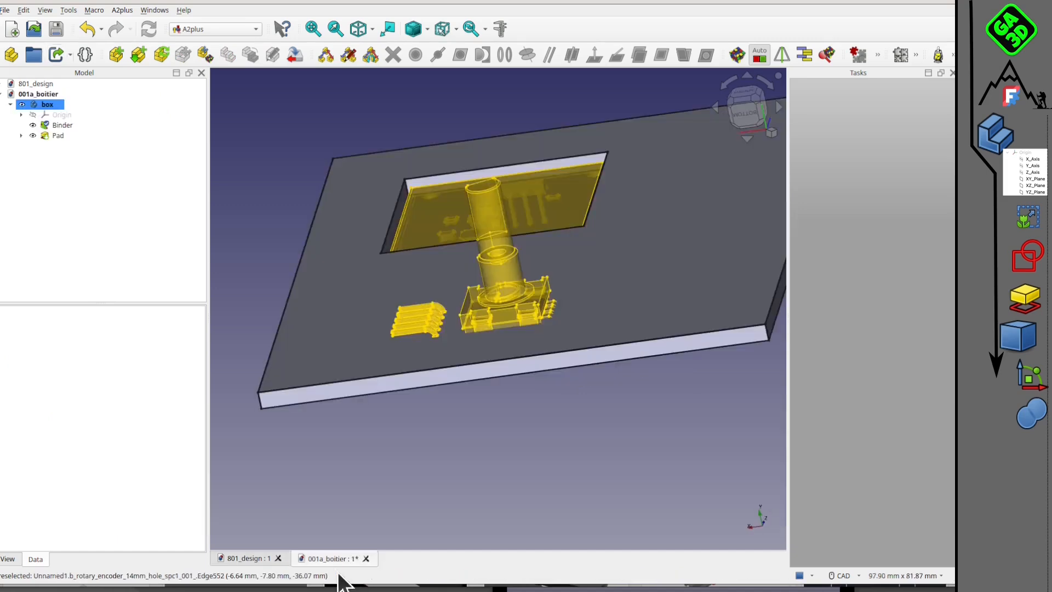
scroll(462, 343, "down", 1)
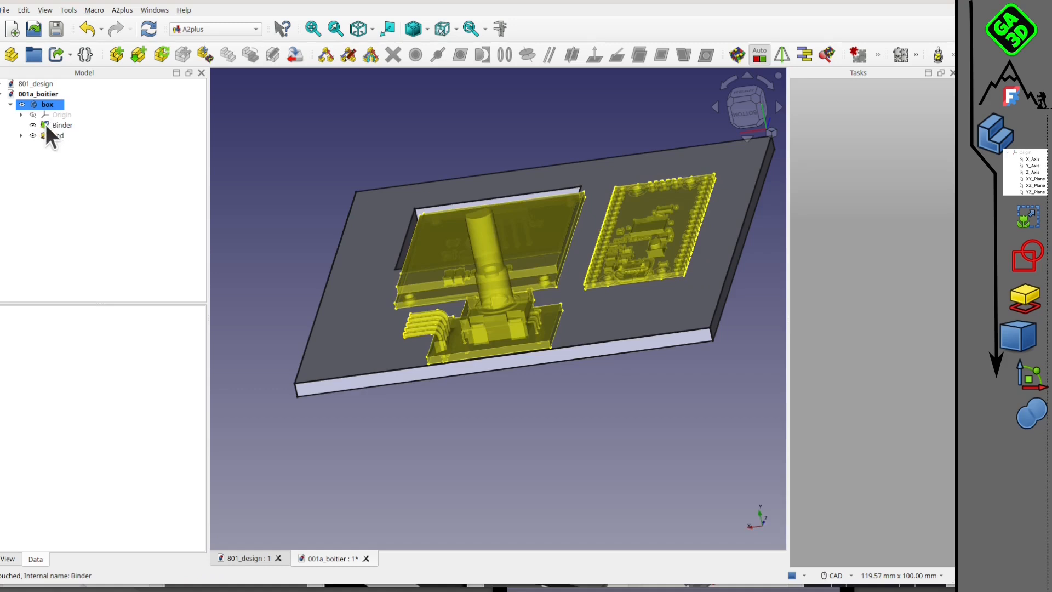
right_click(51, 126)
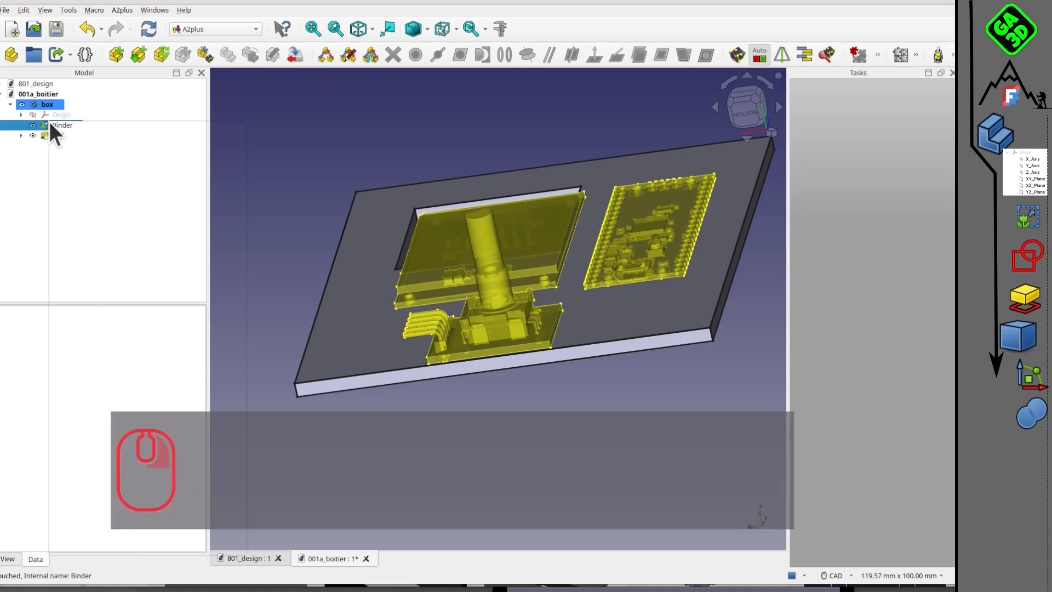
left_click(11, 212)
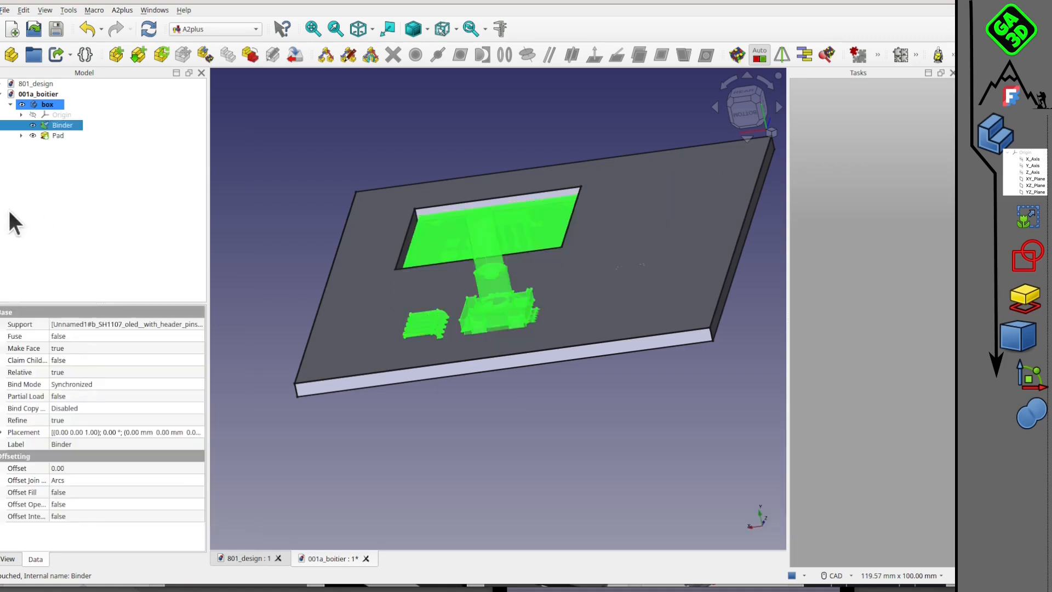
right_click(56, 121)
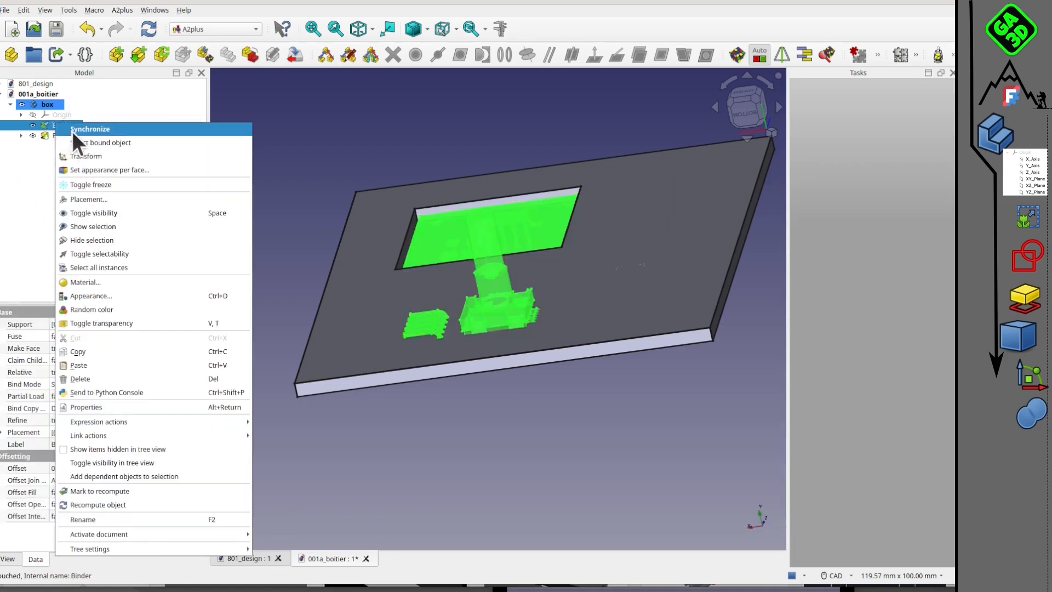
left_click(114, 505)
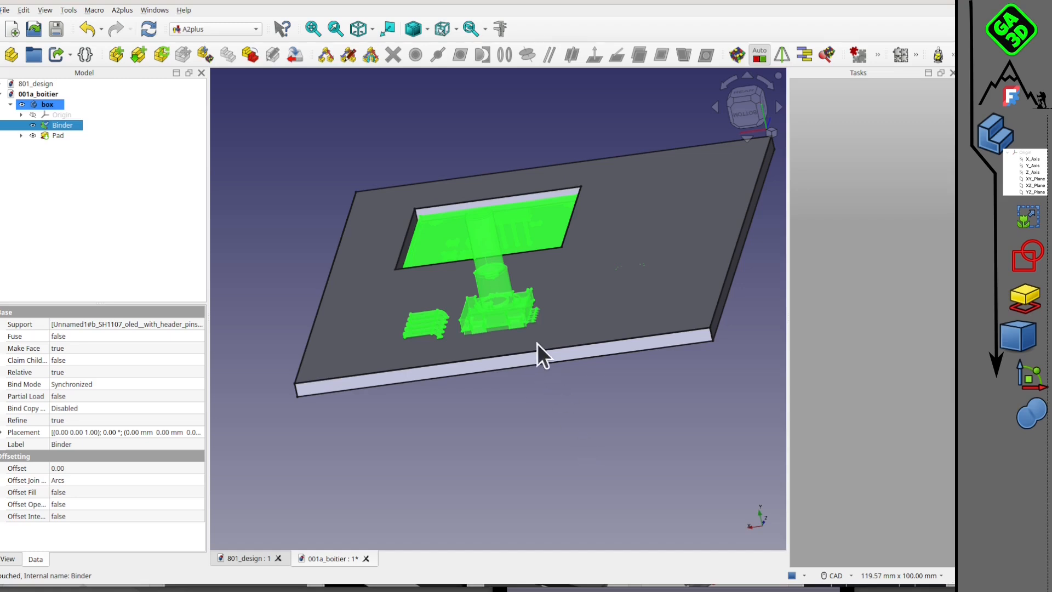
left_click(572, 417)
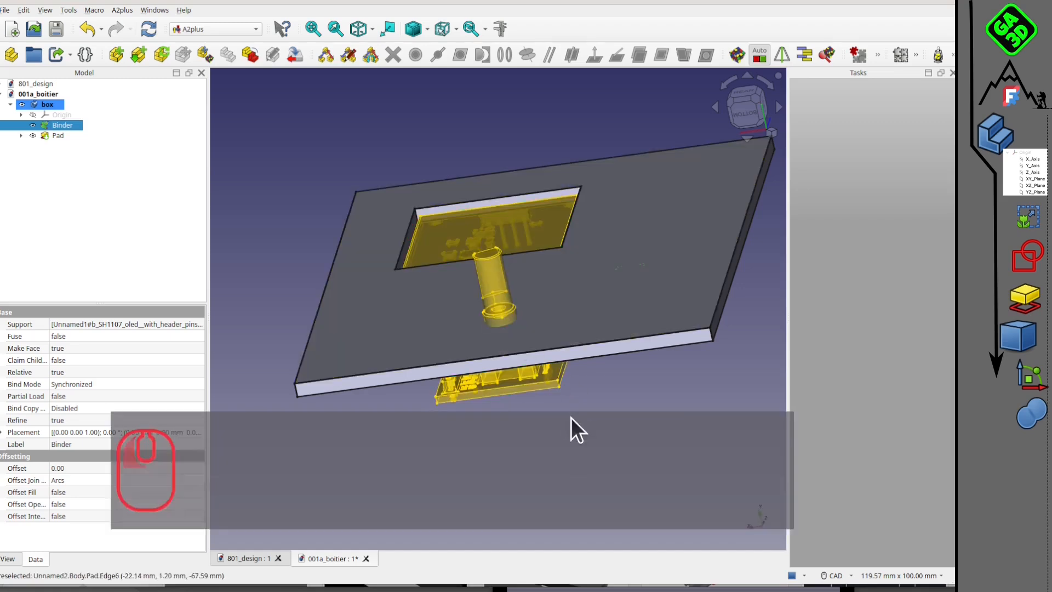
Examine from several sides how the bound encoder and its shaft sit relative to the case plate.
middle_click_drag(588, 340, 415, 366)
left_click(758, 95)
middle_click_drag(505, 353, 533, 267)
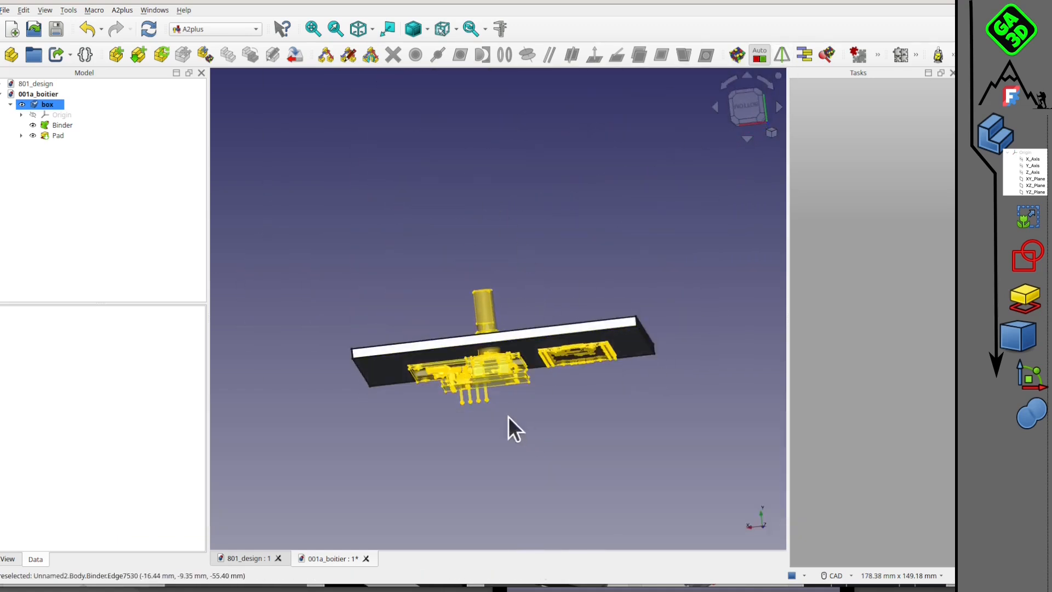
middle_click_drag(547, 422, 460, 307)
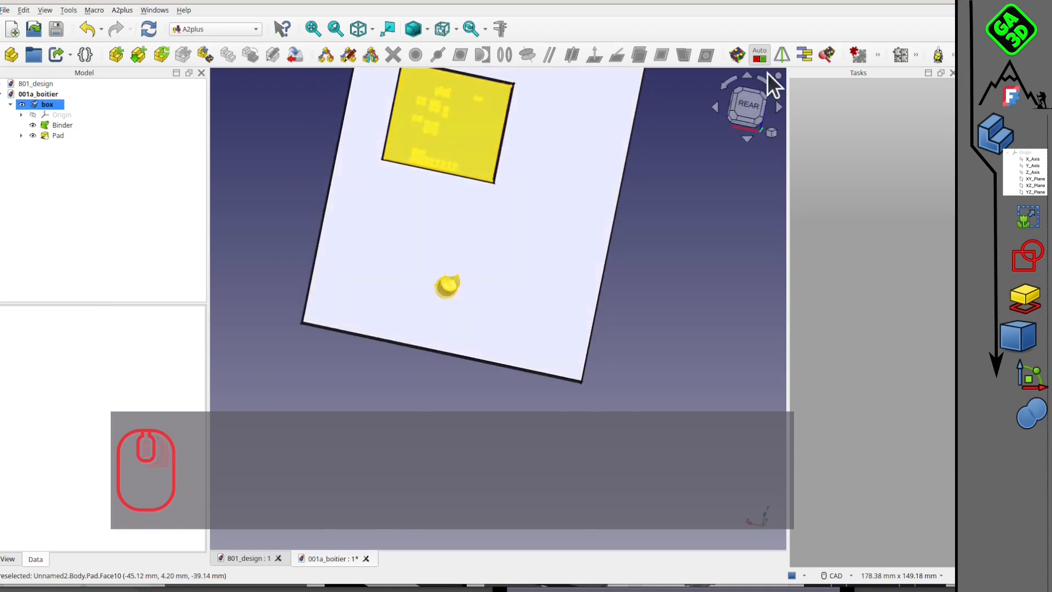
left_click(758, 102)
scroll(502, 321, "up", 5)
middle_click_drag(571, 352, 560, 238)
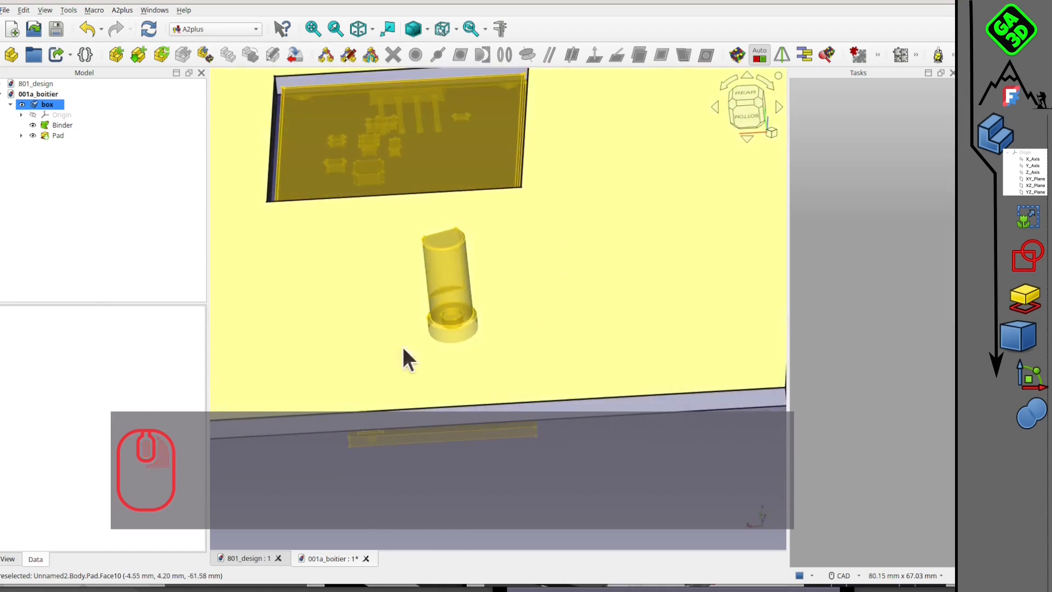
middle_click_drag(405, 381, 428, 270)
scroll(494, 384, "down", 3)
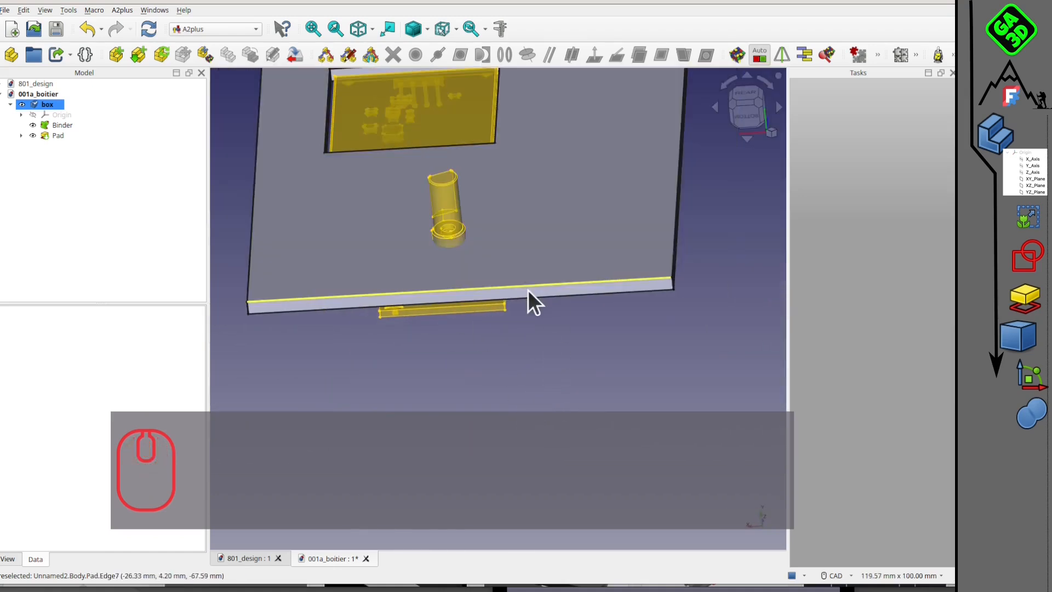
Save the 001a_boitier document and create a new Part Design sketch on the plate's outer face where the encoder shaft protrudes.
left_click(56, 29)
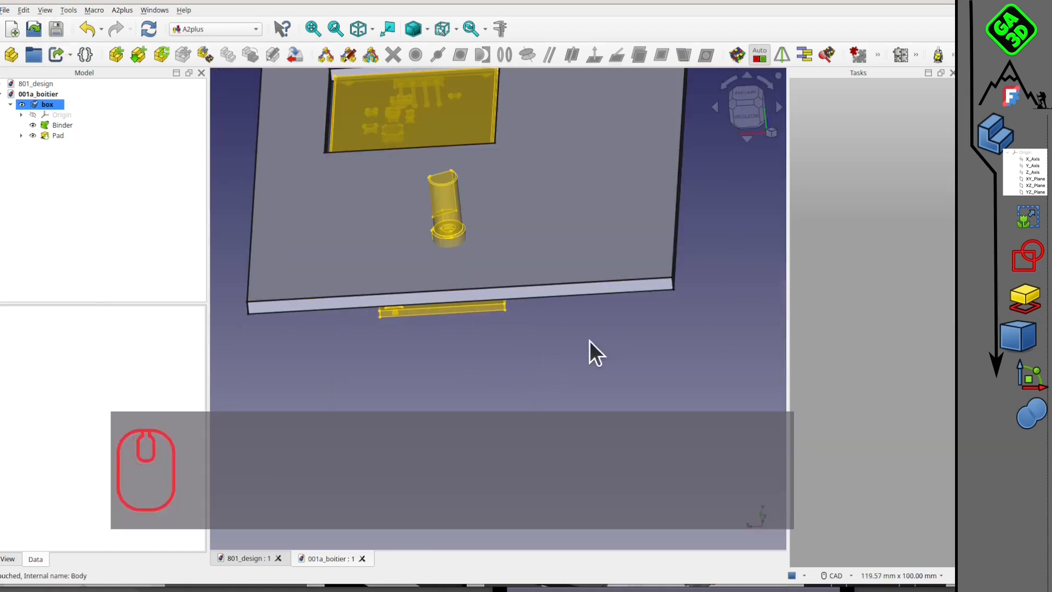
left_click(570, 248)
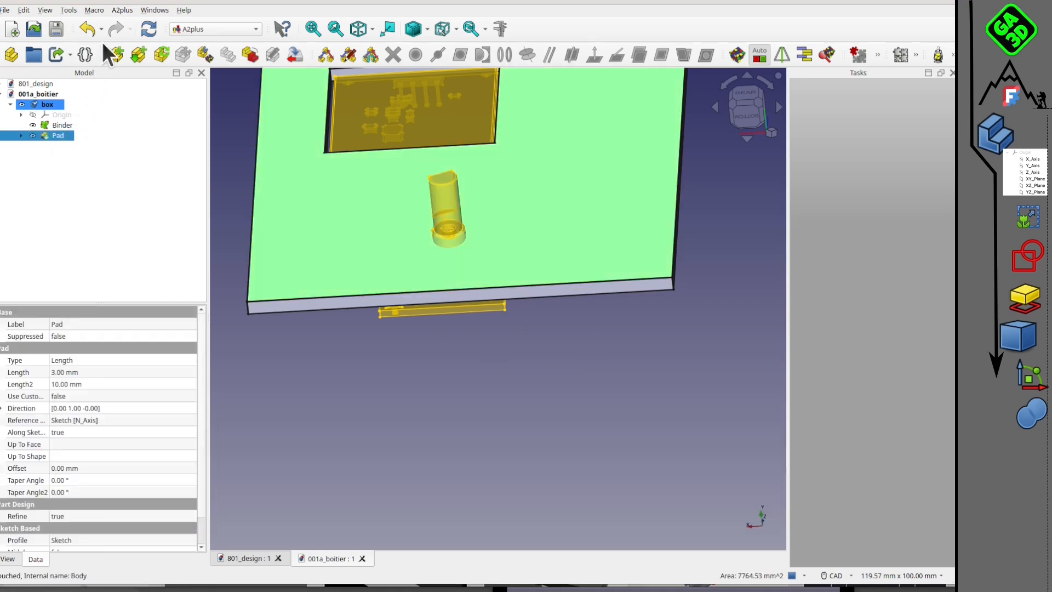
left_click(219, 29)
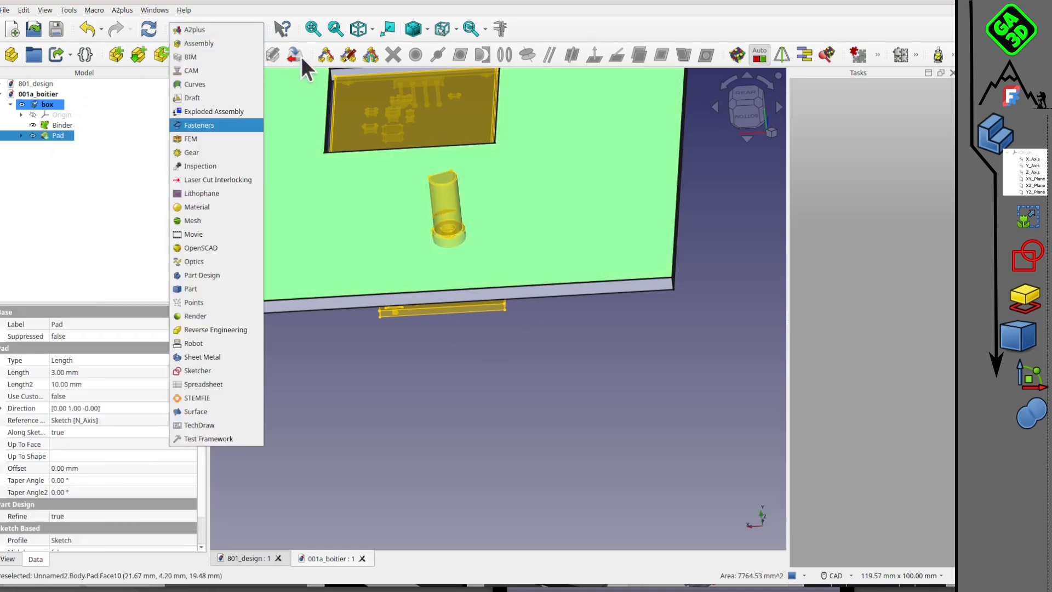
left_click(216, 275)
left_click(503, 365)
left_click(508, 261)
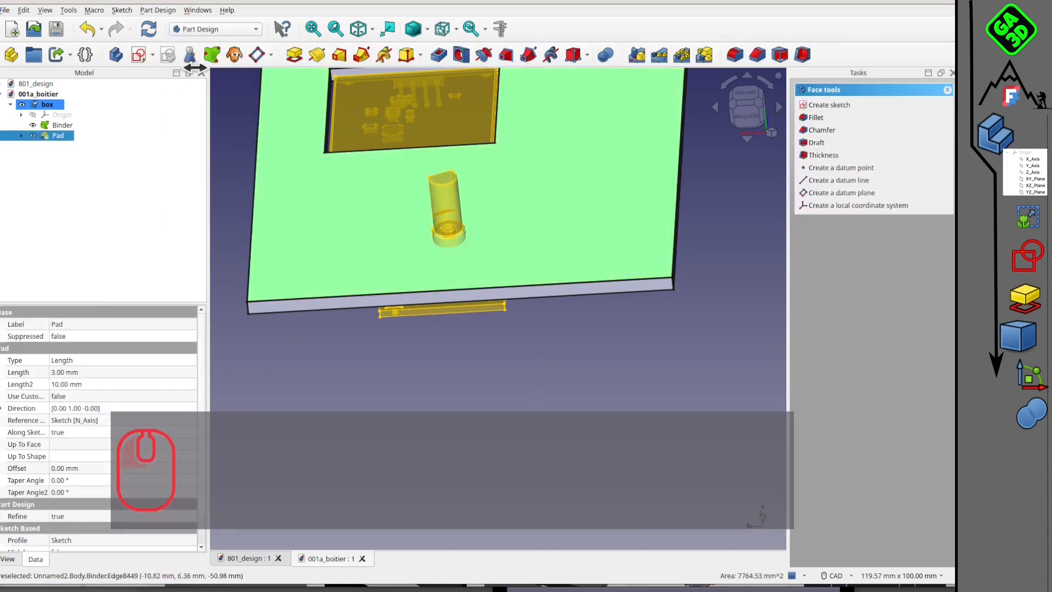
left_click(139, 55)
Project the circular edge of the encoder's shaft collar into the sketch as external geometry.
scroll(465, 340, "up", 1)
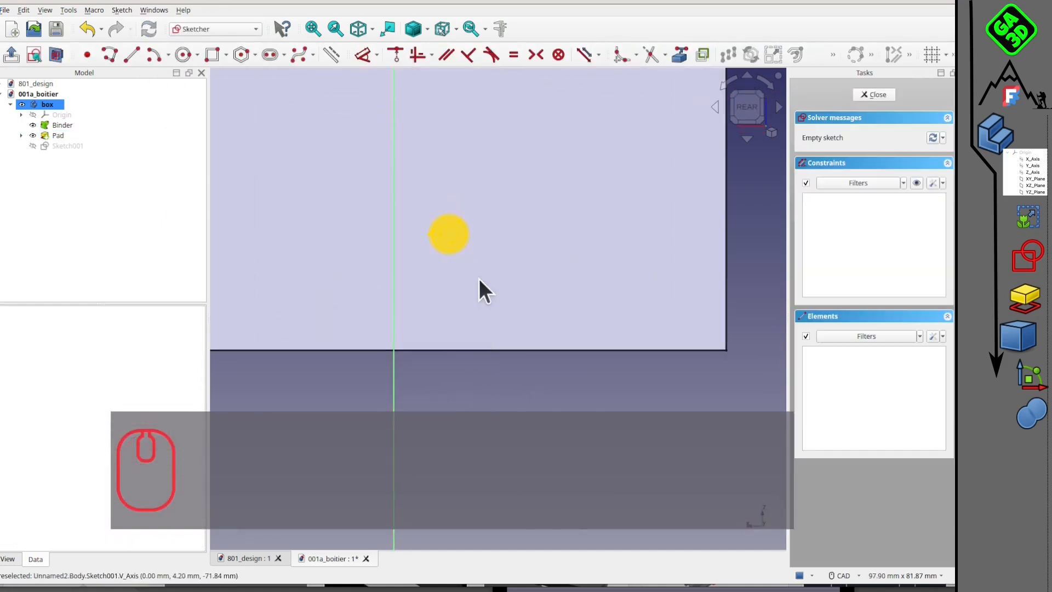
mouse_move(471, 235)
middle_mouse_down()
mouse_move(442, 228)
mouse_move(422, 242)
middle_mouse_up()
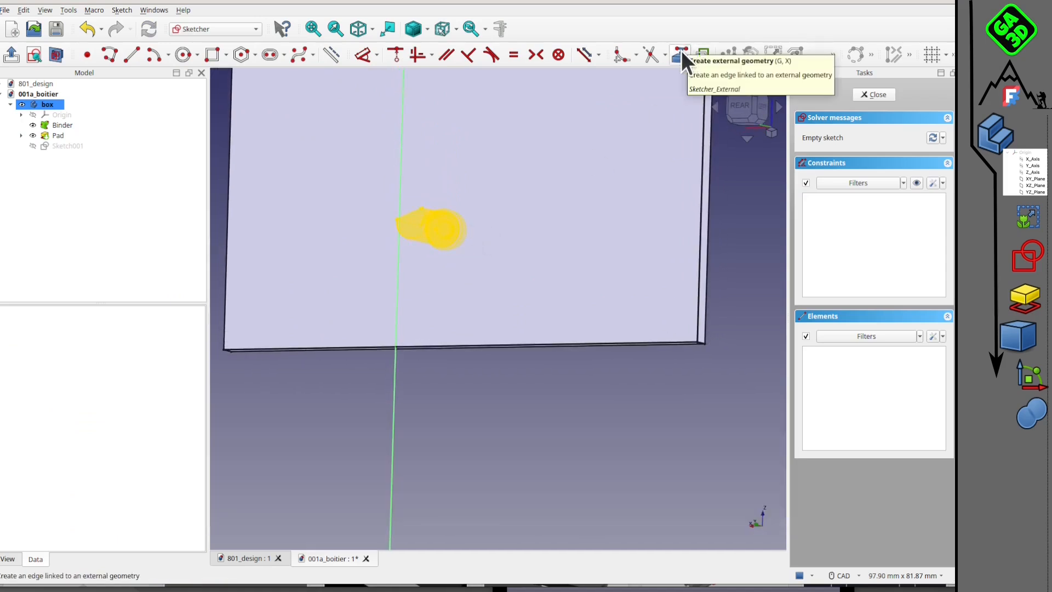
left_click(681, 52)
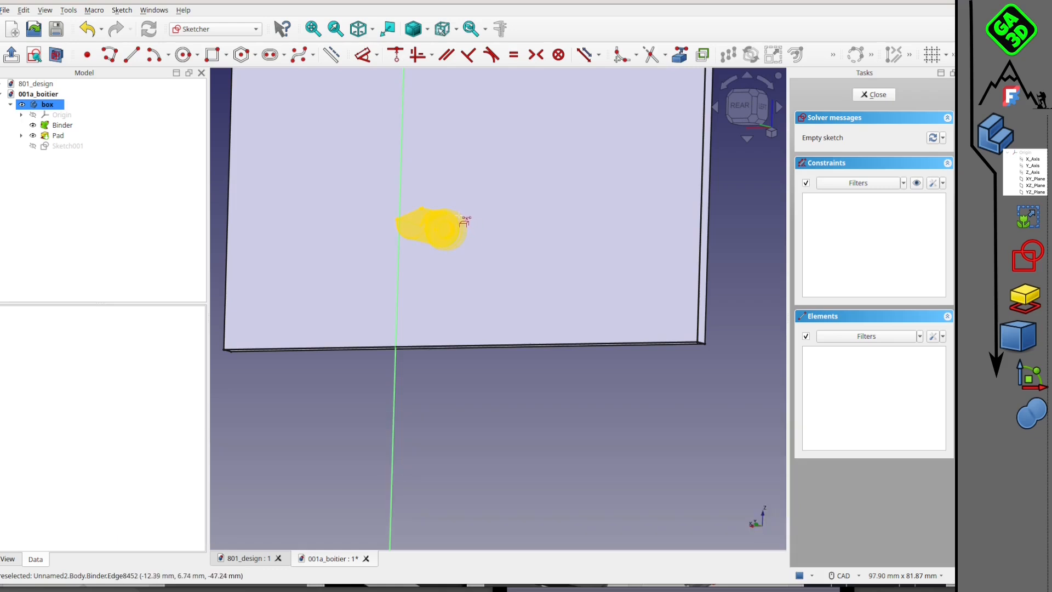
scroll(459, 217, "up", 3)
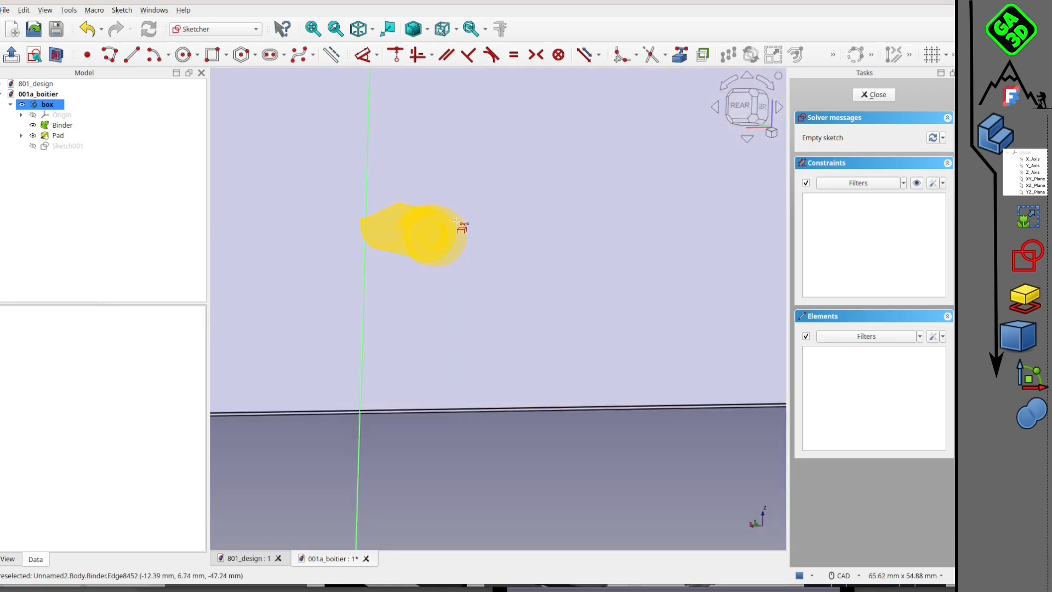
left_click(458, 221)
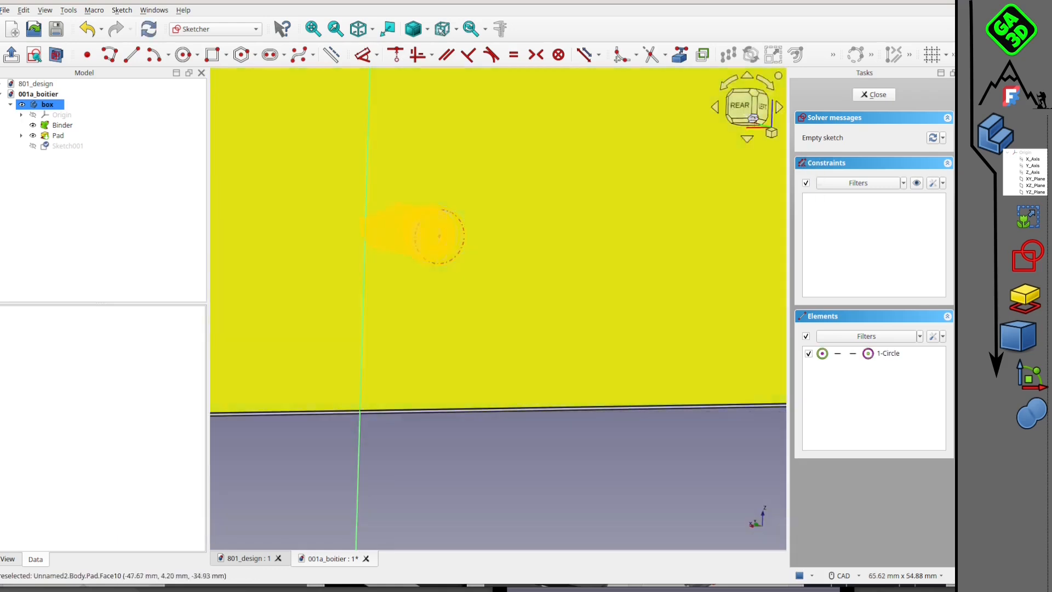
Draw a circle centred on the projected shaft collar edge, clearly larger than the collar.
scroll(595, 164, "down", 6)
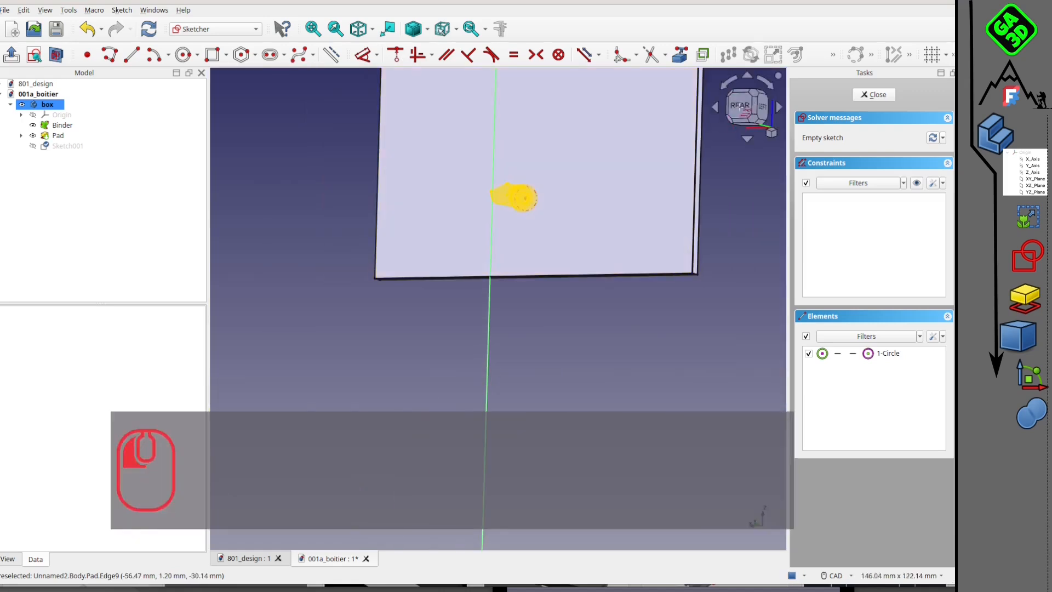
scroll(511, 209, "up", 3)
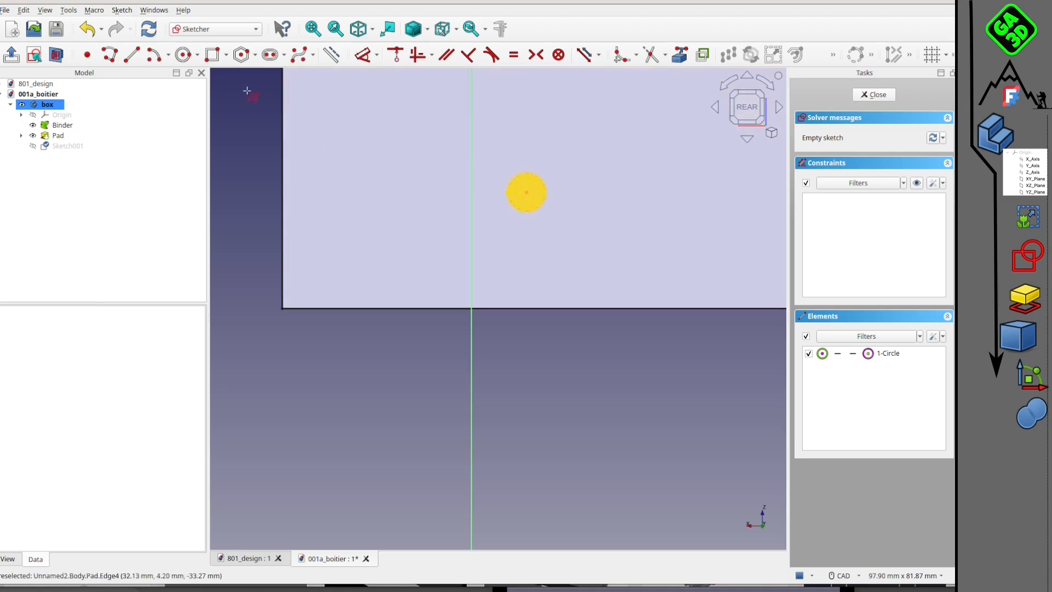
left_click(182, 55)
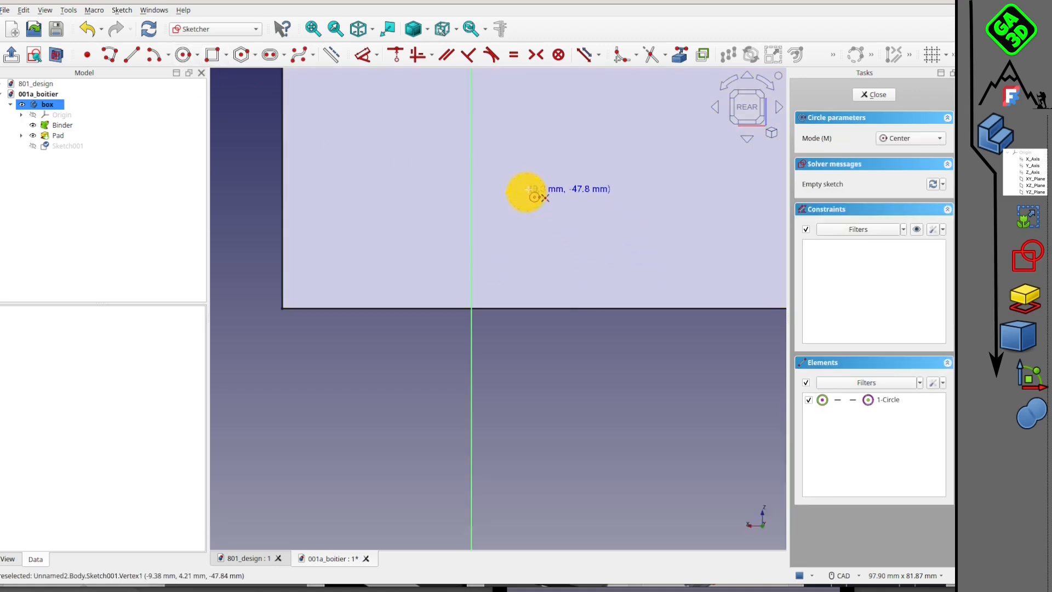
left_click(525, 192)
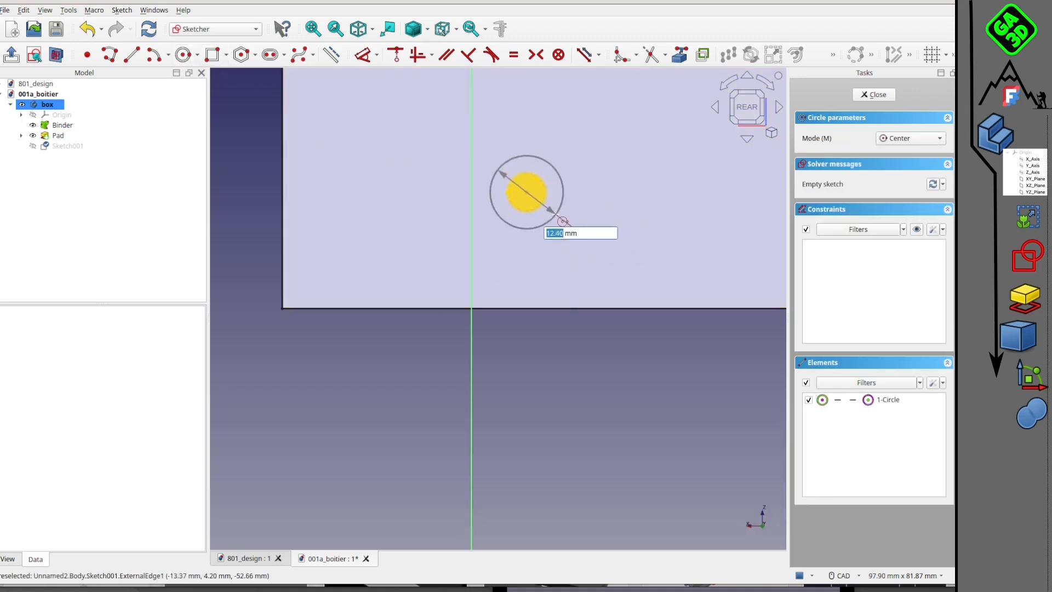
left_click(557, 216)
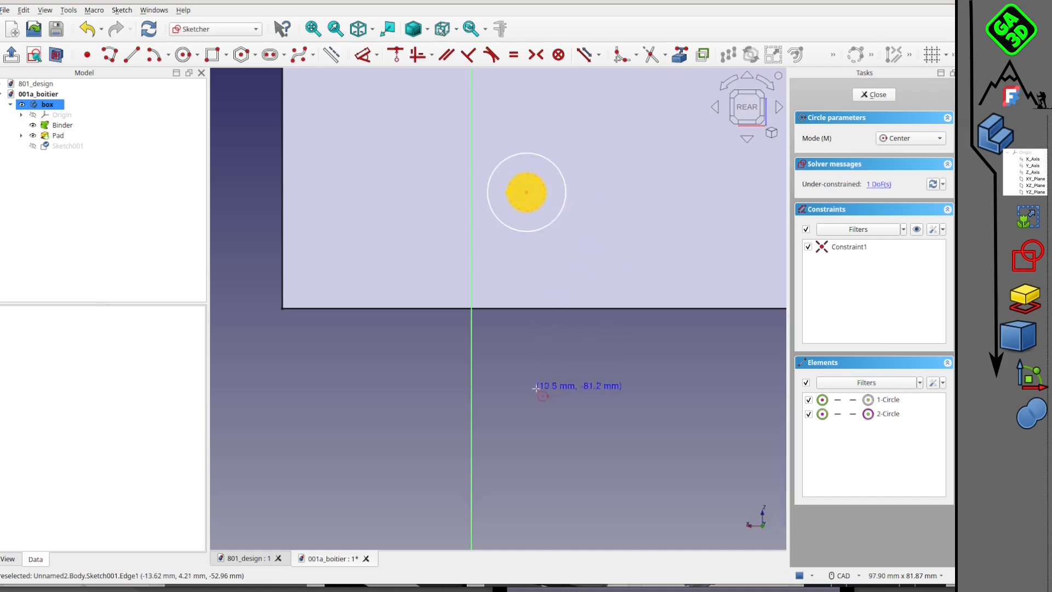
right_click(556, 255)
Shrink the circle so only a small clearance remains around the encoder's shaft collar.
left_click_drag(563, 210, 540, 168)
scroll(557, 206, "up", 4)
scroll(544, 171, "up", 3)
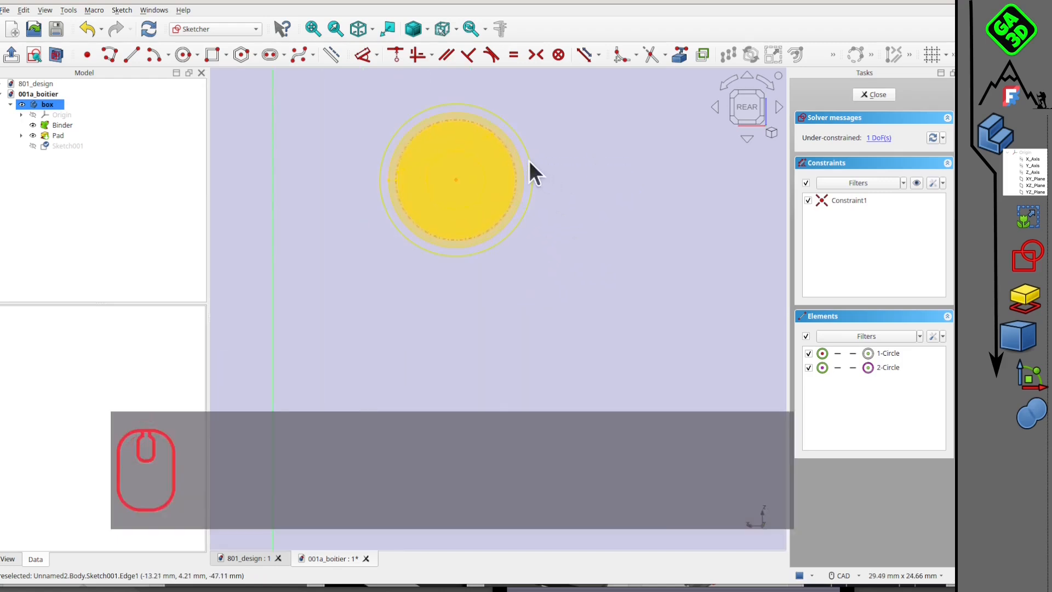
left_click(530, 166)
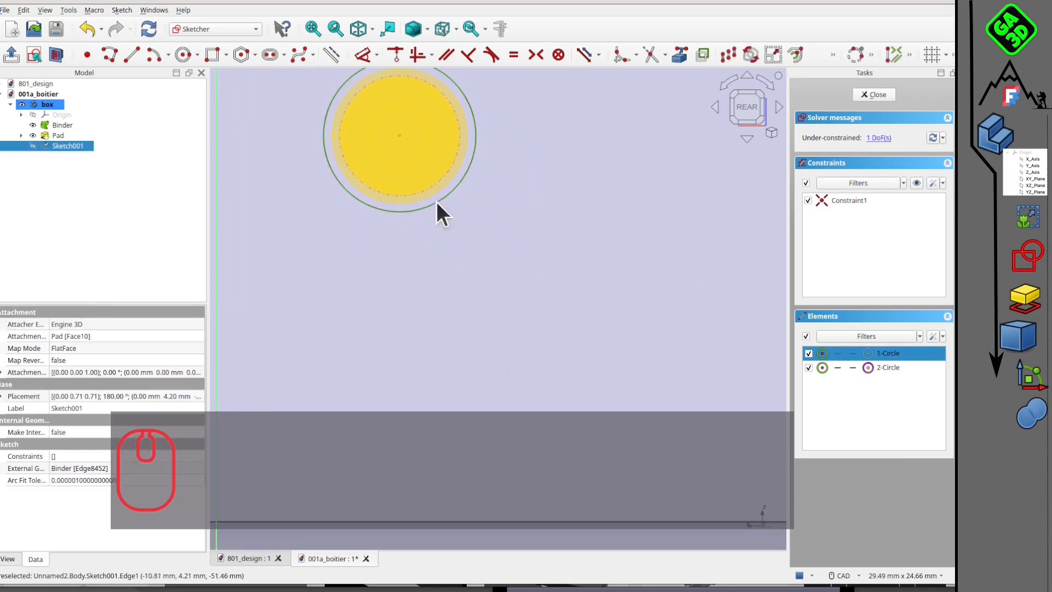
left_click_drag(477, 144, 473, 134)
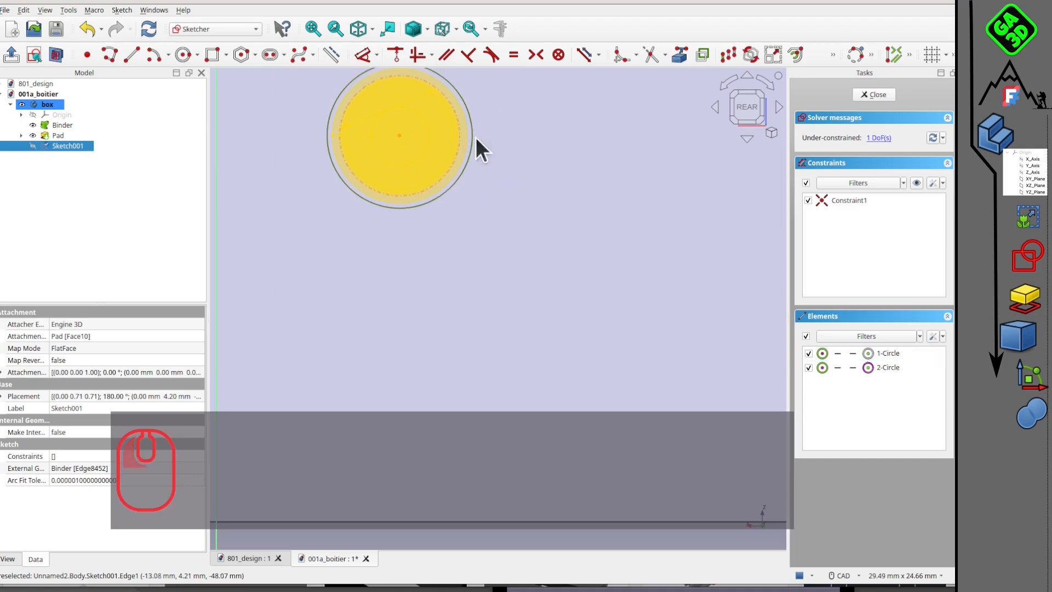
Close the sketch and pocket the circle 5 mm through the plate.
scroll(484, 174, "down", 4)
middle_click_drag(493, 316, 517, 203)
left_click(873, 94)
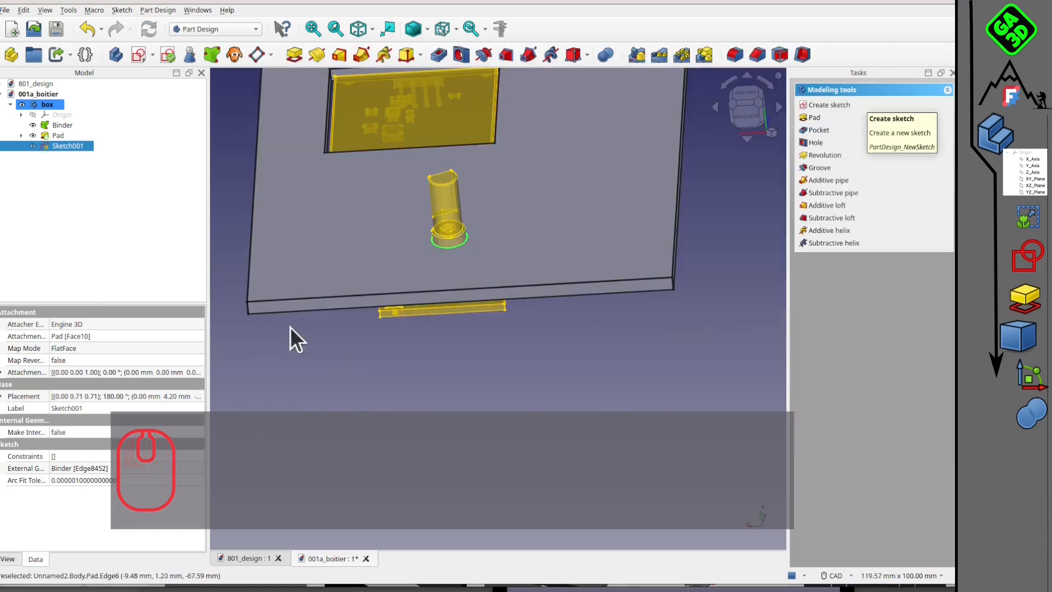
left_click(440, 54)
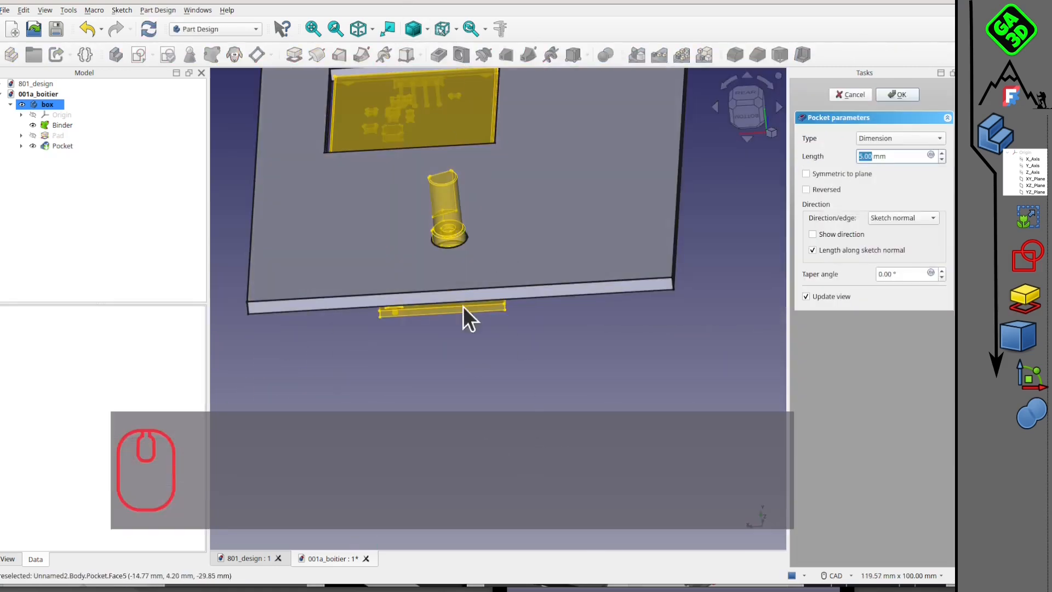
right_click_drag(529, 356, 506, 254)
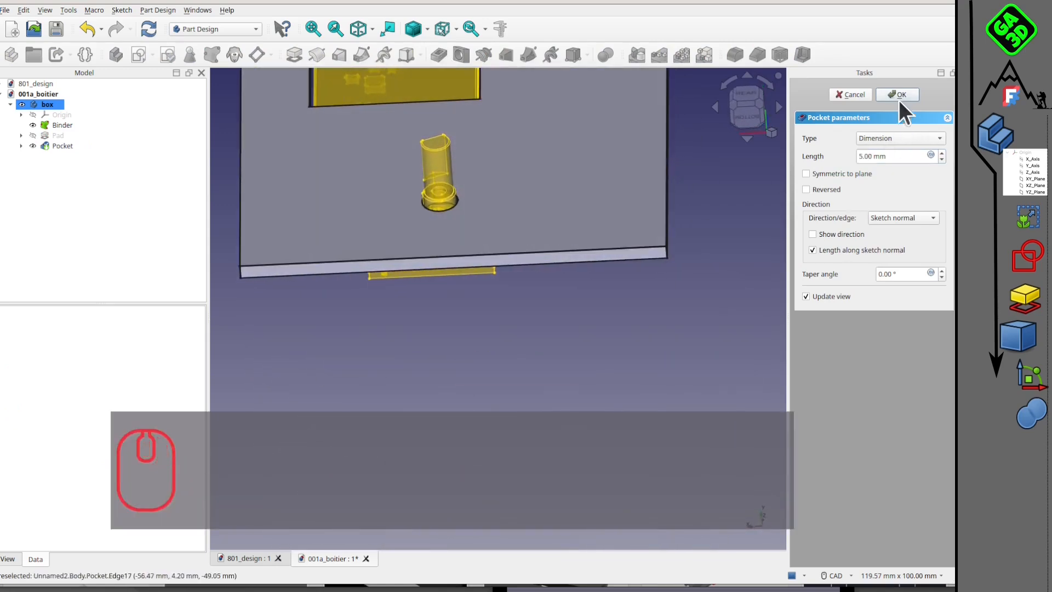
left_click(899, 96)
Examine the cut plate and the bound components from several sides, focusing on the encoder board's mounting holes.
middle_click_drag(517, 206, 626, 472)
middle_click_drag(554, 314, 496, 199)
middle_click_drag(509, 253, 429, 160)
scroll(574, 301, "down", 5)
scroll(562, 290, "up", 5)
left_click(754, 106)
scroll(531, 175, "up", 4)
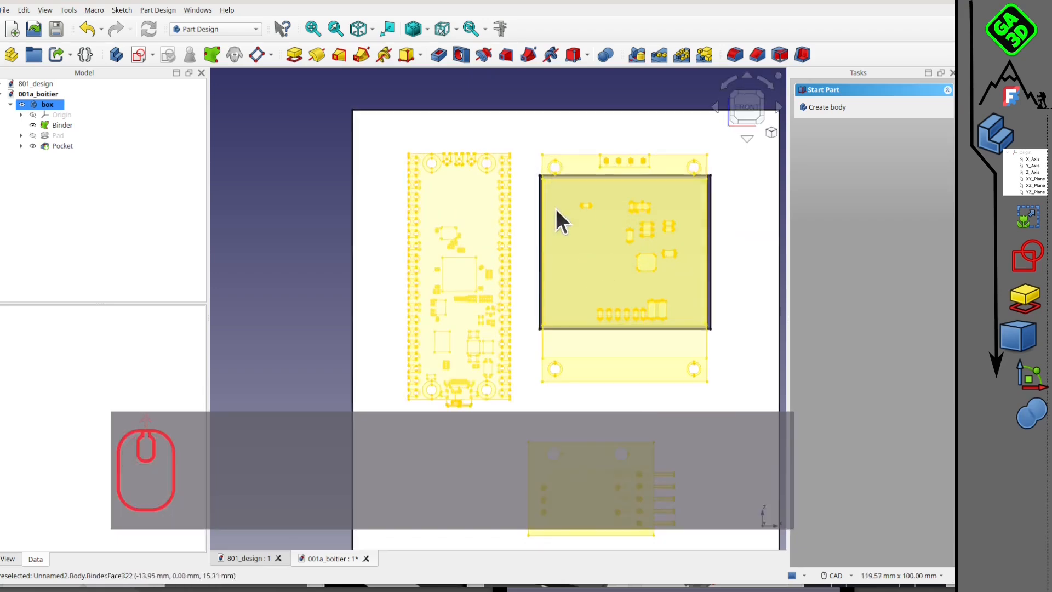
scroll(550, 211, "down", 2)
middle_click_drag(550, 211, 590, 311)
middle_click_drag(611, 346, 657, 360)
left_click(748, 112)
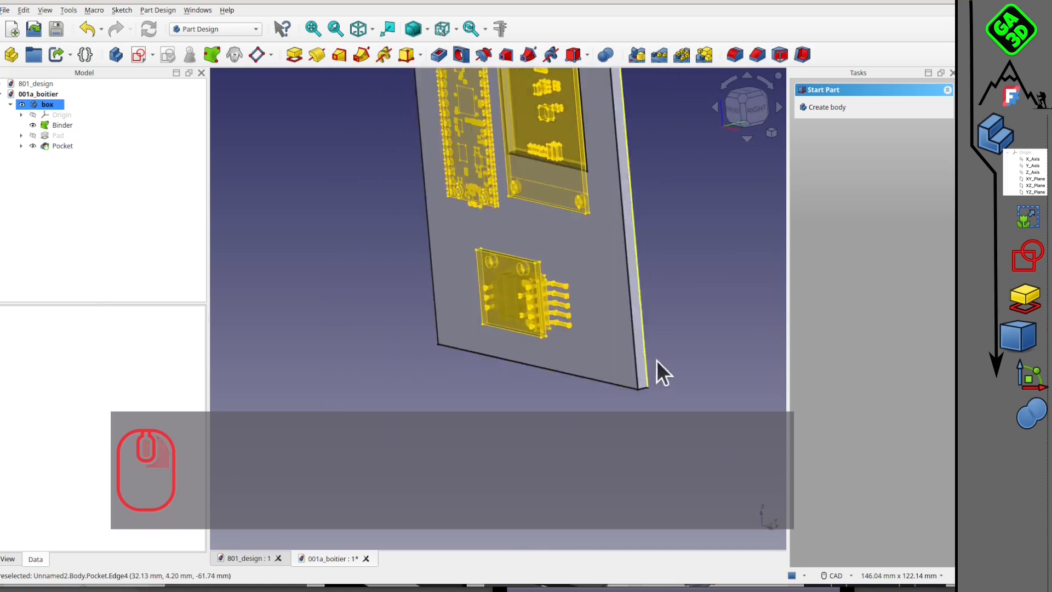
Create a new sketch on the plate's inner face, the side where the encoder board sits.
left_click(562, 262)
scroll(540, 303, "up", 1)
middle_click_drag(521, 267, 681, 293)
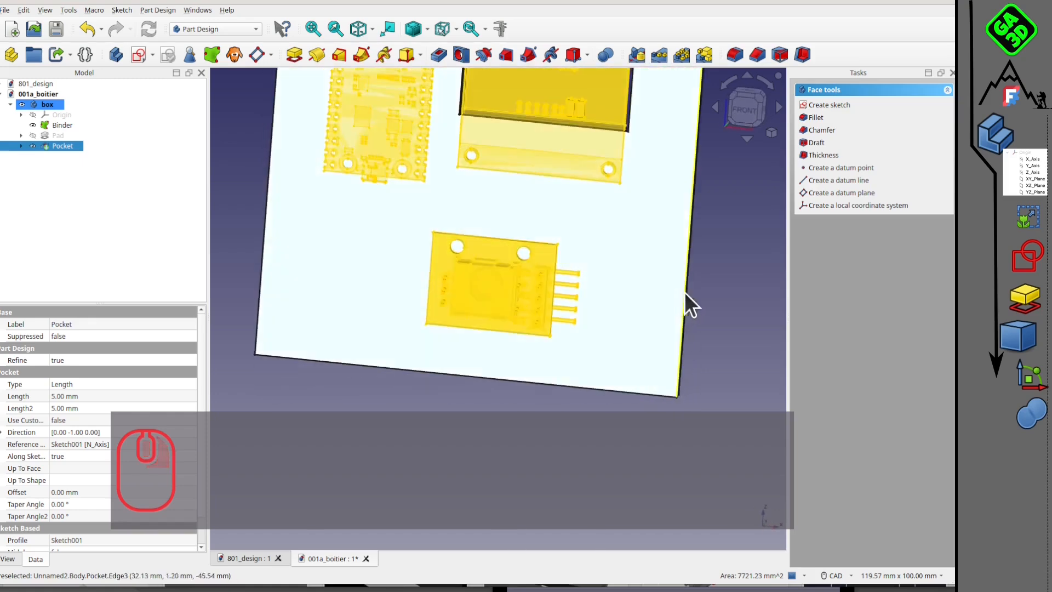
left_click(692, 295)
left_click(615, 244)
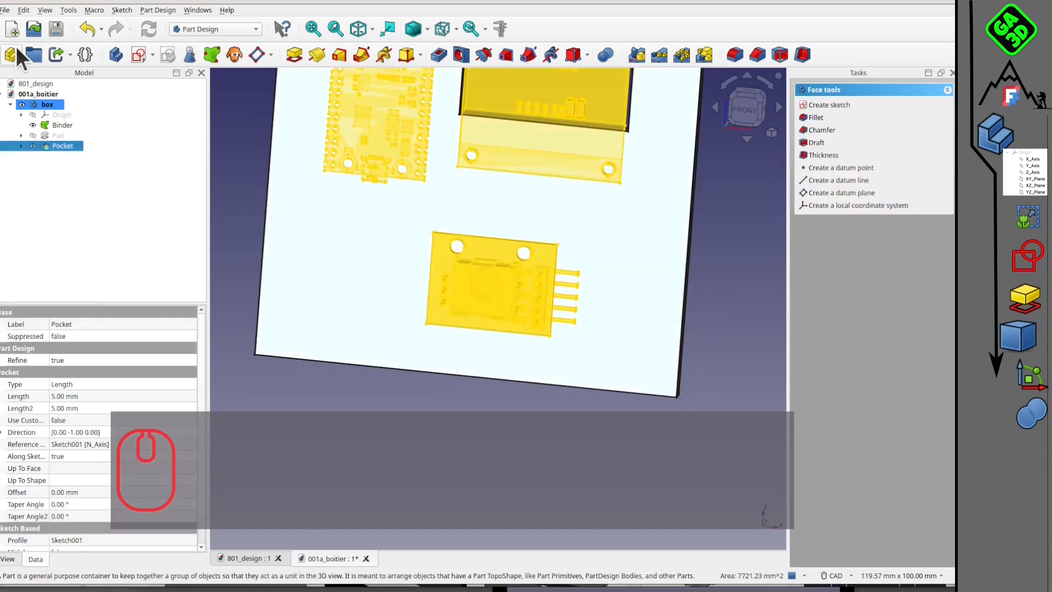
left_click(138, 55)
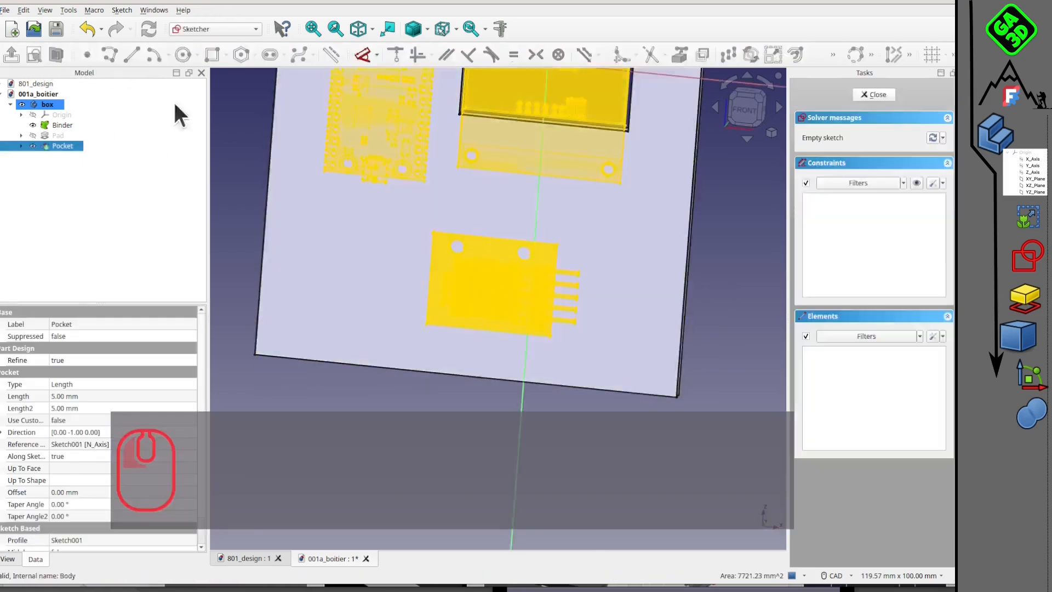
Project the edges of the encoder board's two mounting holes into the sketch as external geometry.
scroll(486, 274, "up", 2)
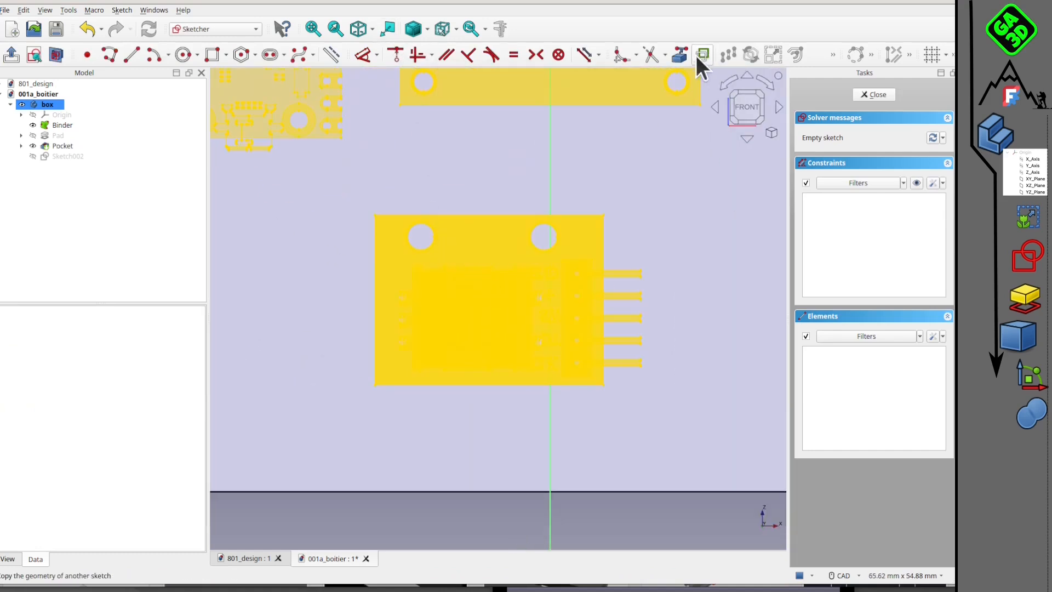
left_click(685, 54)
left_click(422, 225)
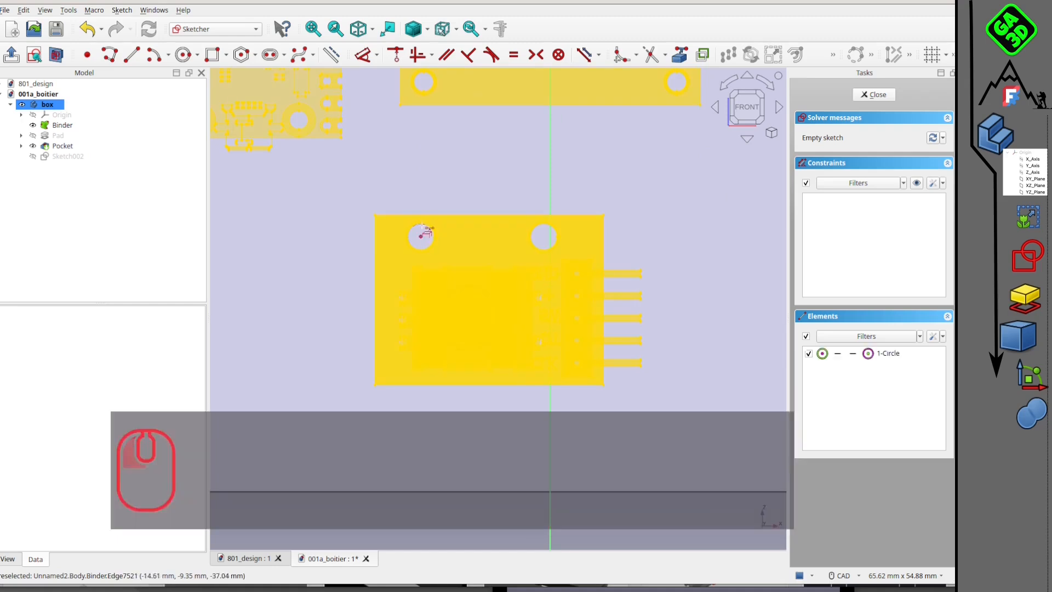
left_click(554, 233)
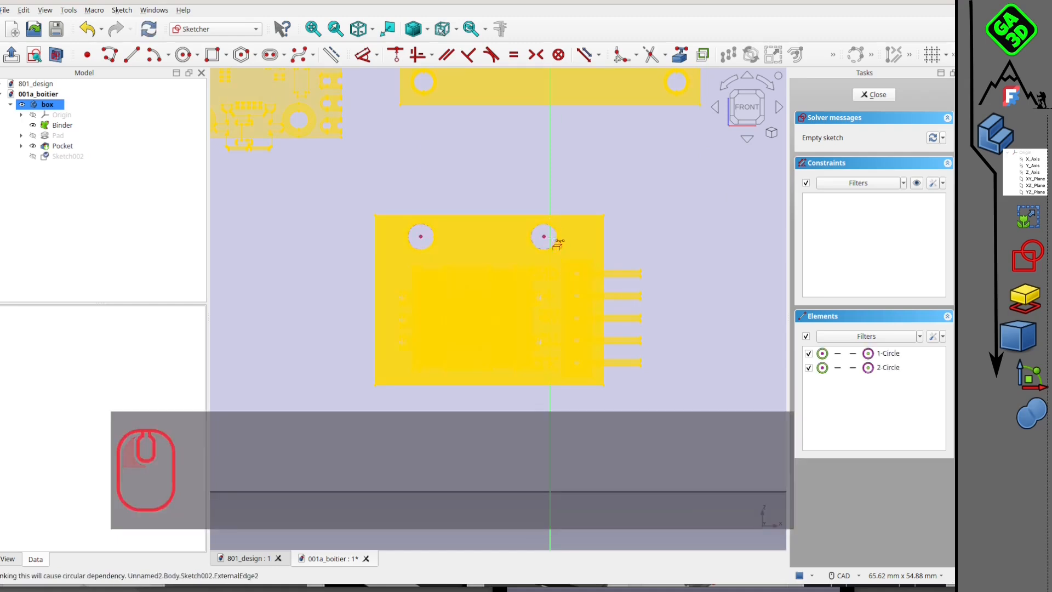
Draw a circle around each projected mounting hole, centred on it and about 5.4 mm in diameter.
left_click(183, 55)
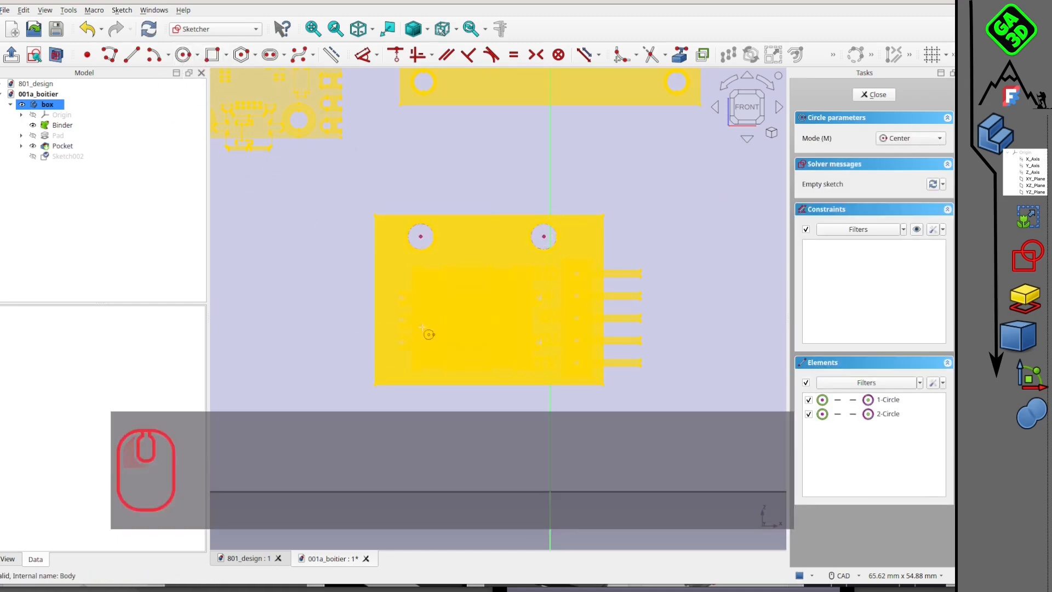
scroll(420, 235, "up", 4)
left_click(411, 223)
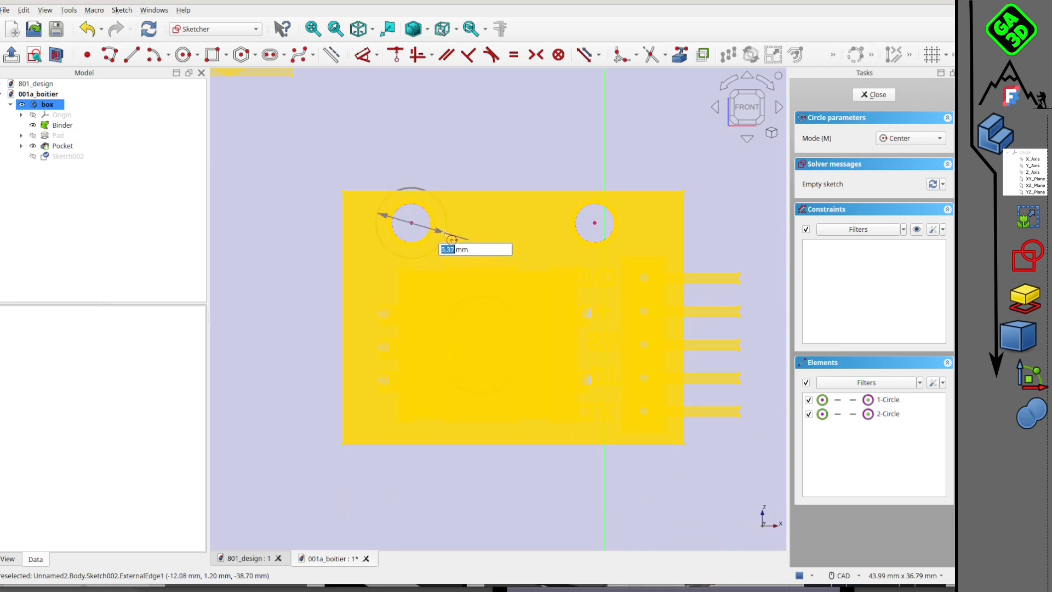
left_click(447, 235)
left_click(595, 222)
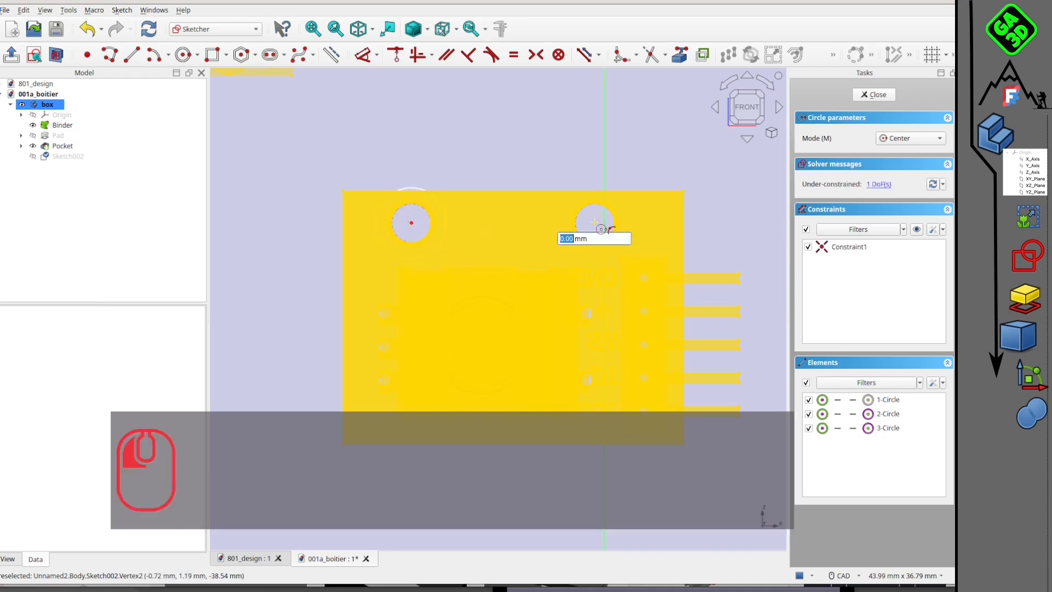
left_click(631, 251)
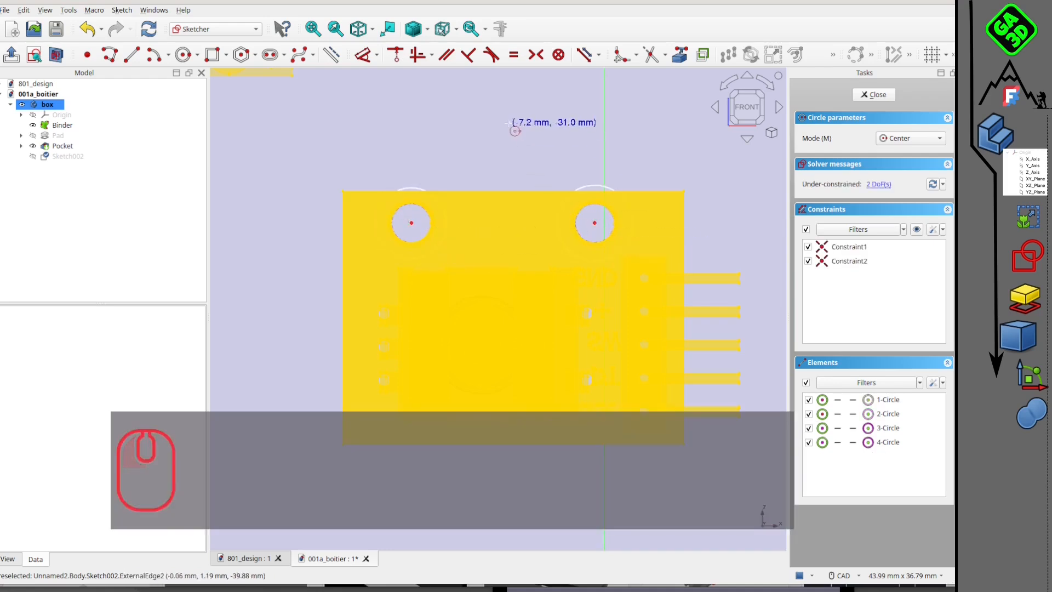
Constrain the two circles around the mounting holes to equal size.
left_click(416, 190)
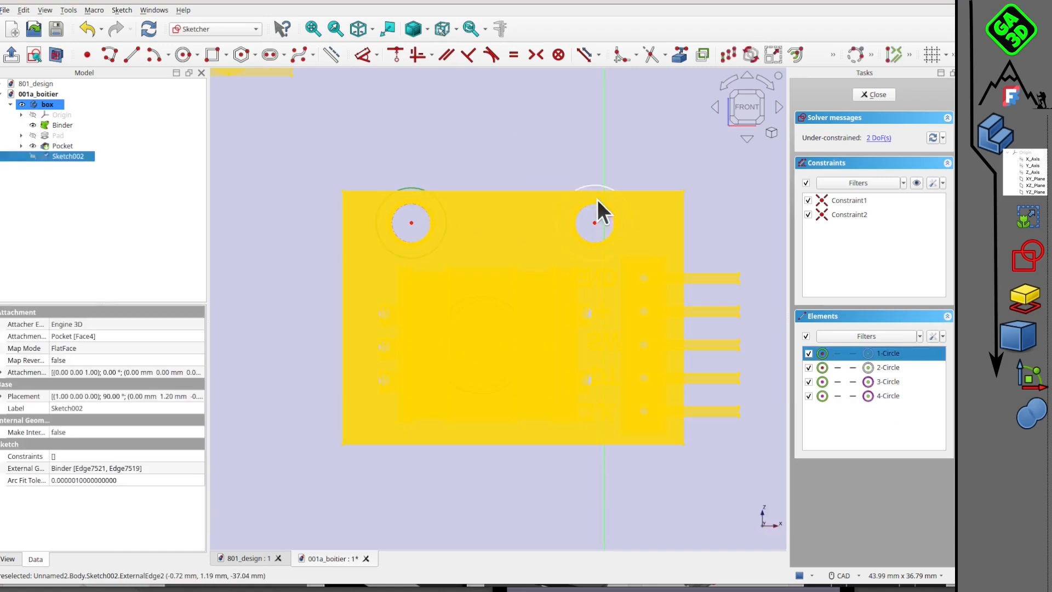
left_click(594, 186, "shift")
left_click(513, 54)
Dimension one of the outer circles with a diameter of 6 mm.
mouse_move(475, 249)
right_mouse_down()
mouse_move(575, 272)
mouse_move(599, 301)
mouse_move(547, 265)
right_mouse_up()
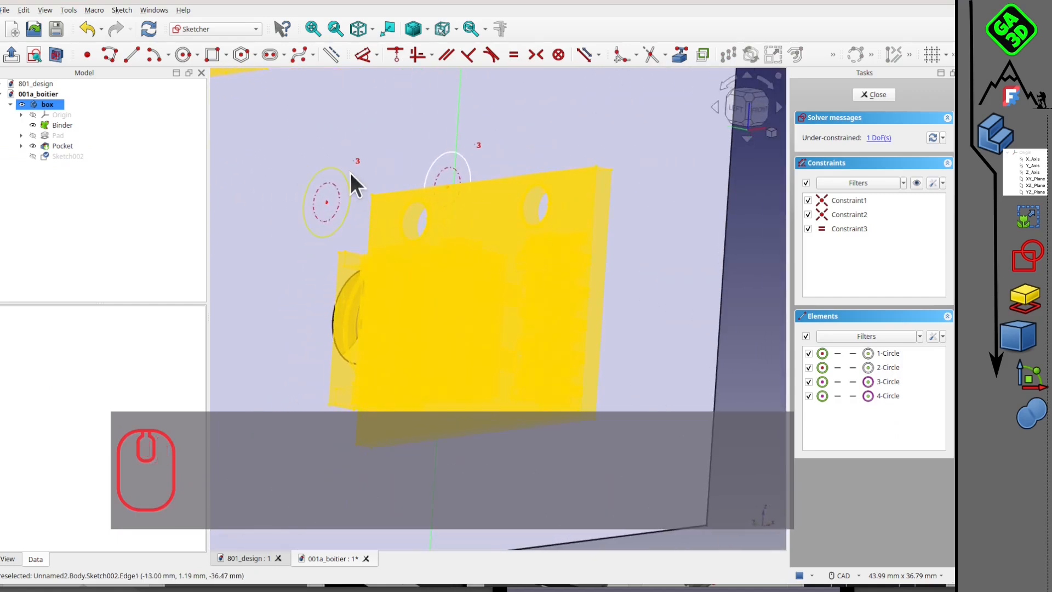
left_click(349, 173)
left_click(365, 53)
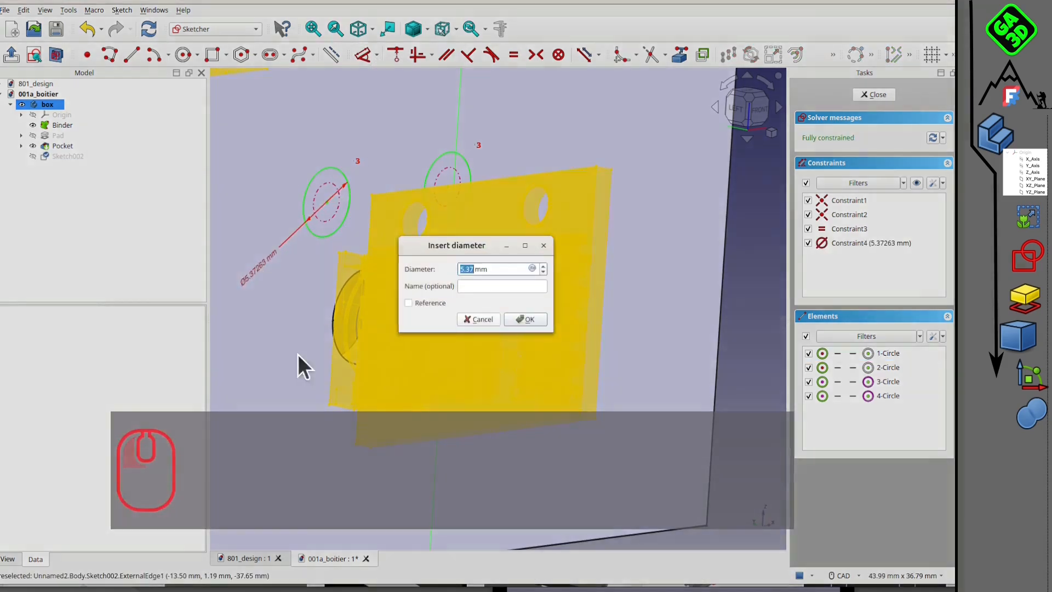
type("6")
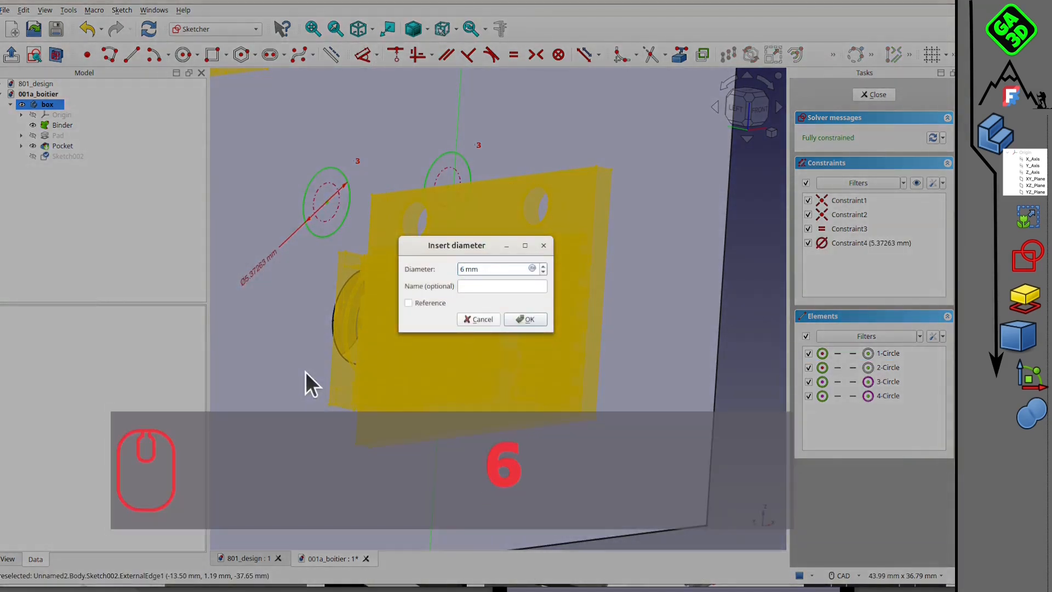
key("Return")
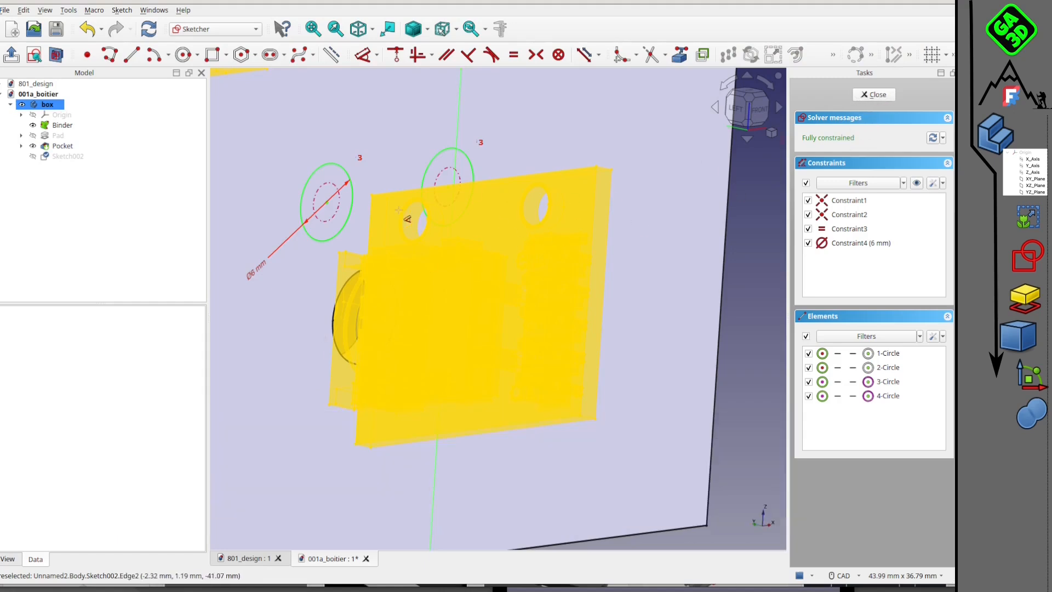
scroll(399, 210, "up", 1)
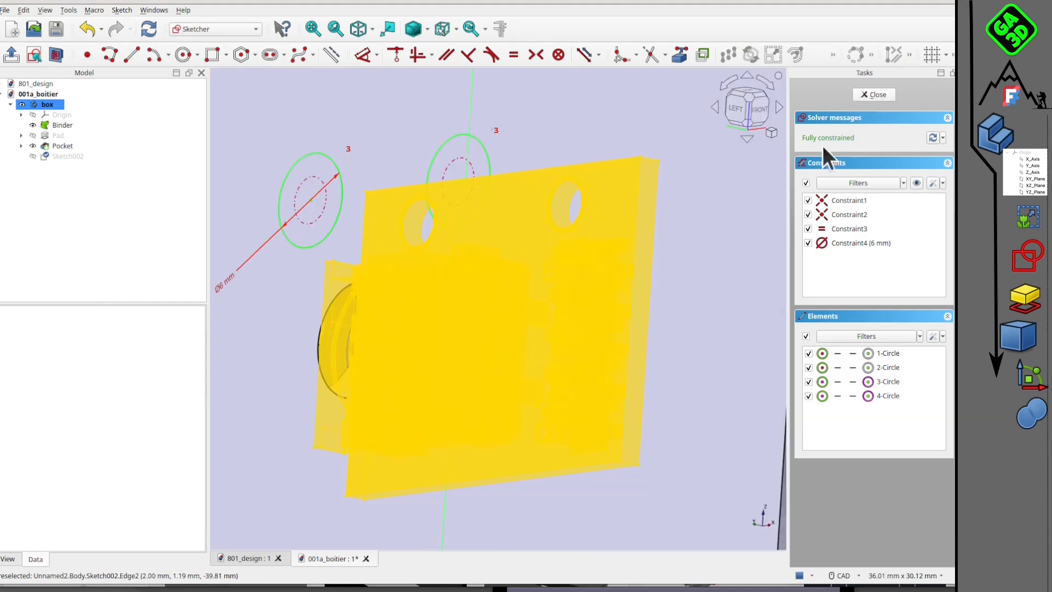
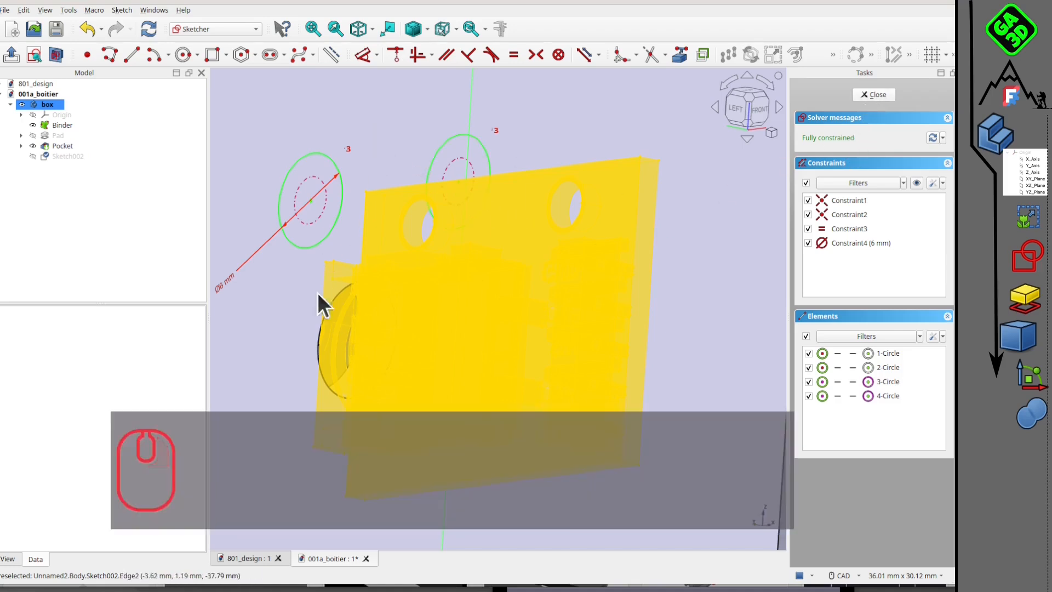
Draw a circle about 3 mm in diameter centred on each projected mounting hole, inside the existing outer circles.
left_click(184, 54)
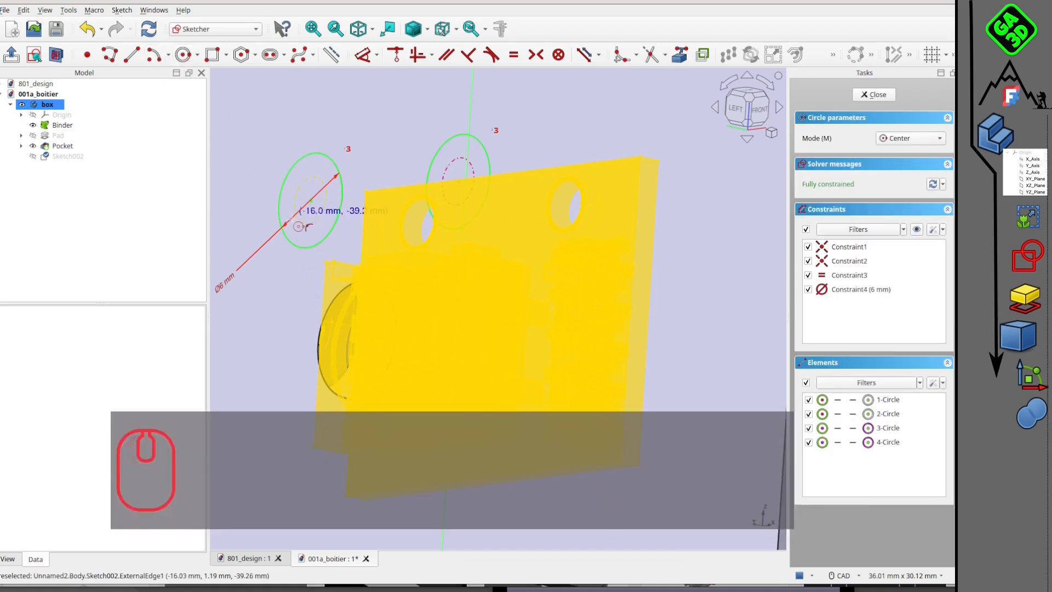
left_click(311, 200)
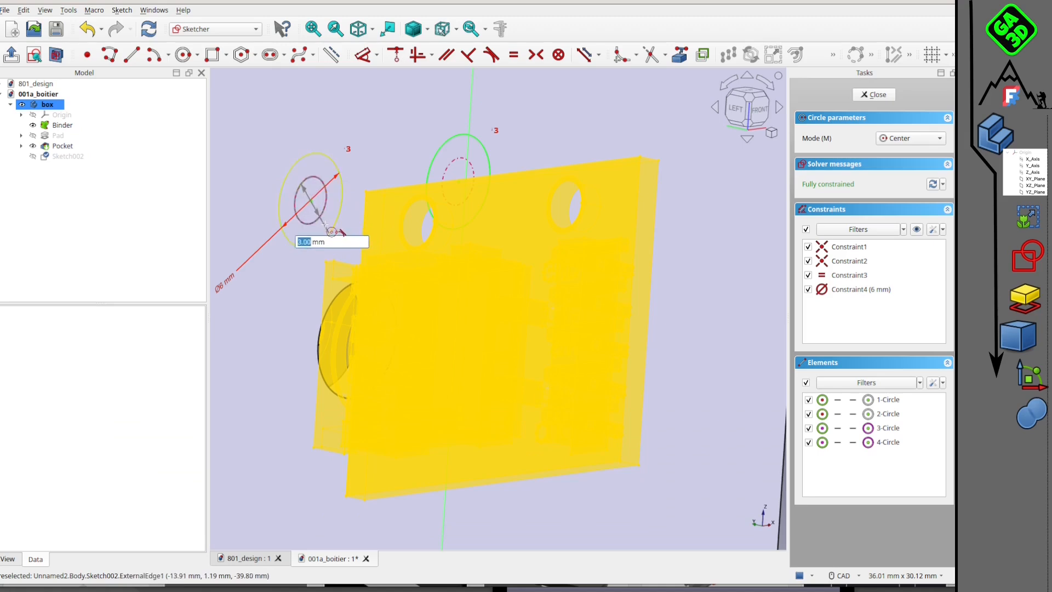
left_click(331, 226)
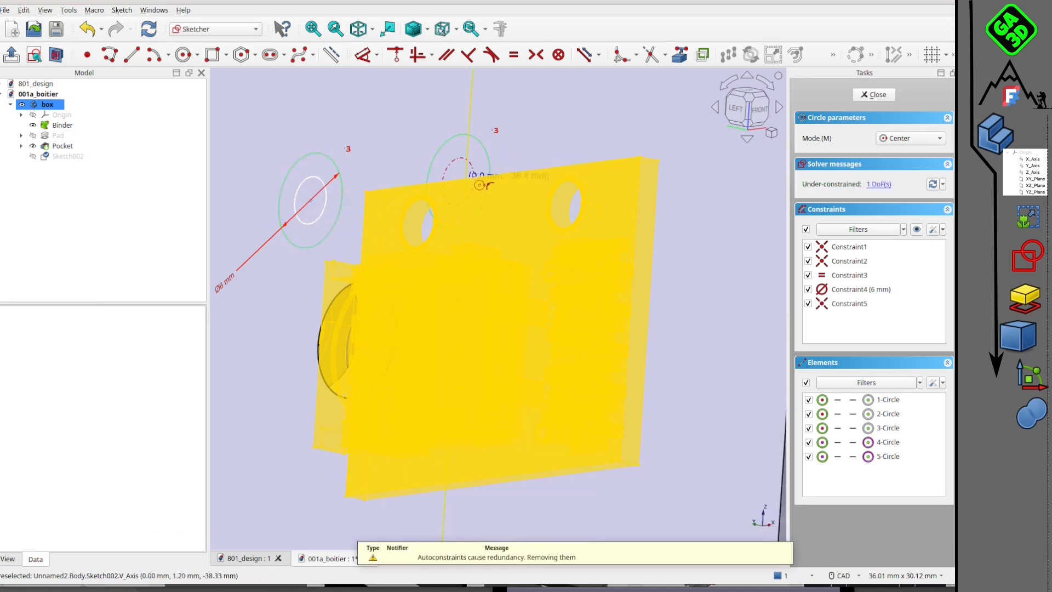
right_click(425, 157)
mouse_move(401, 121)
middle_mouse_down()
mouse_move(434, 140)
mouse_move(455, 173)
middle_mouse_up()
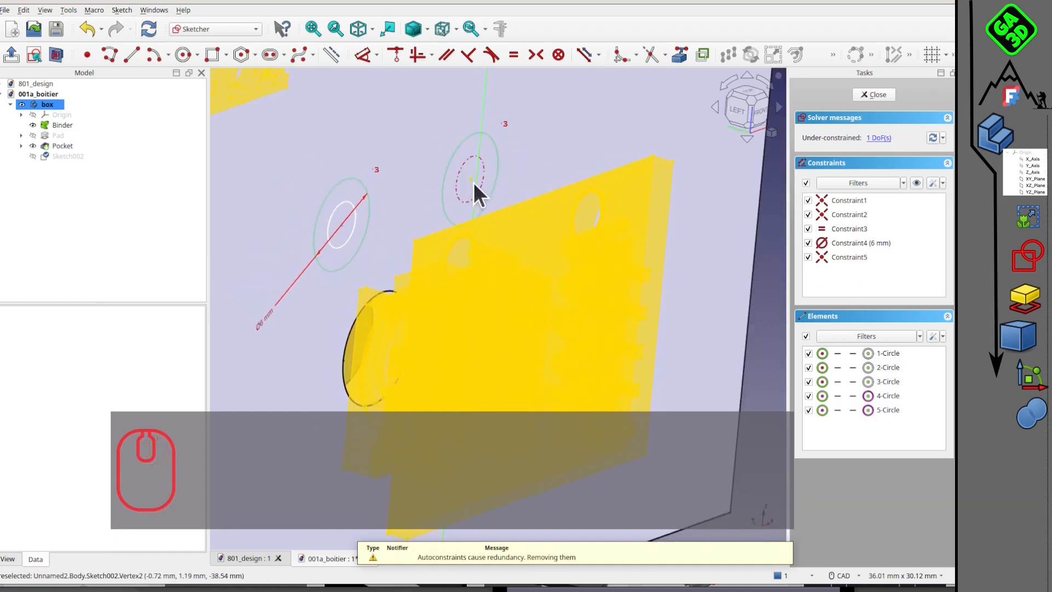
left_click(183, 54)
left_click(478, 187)
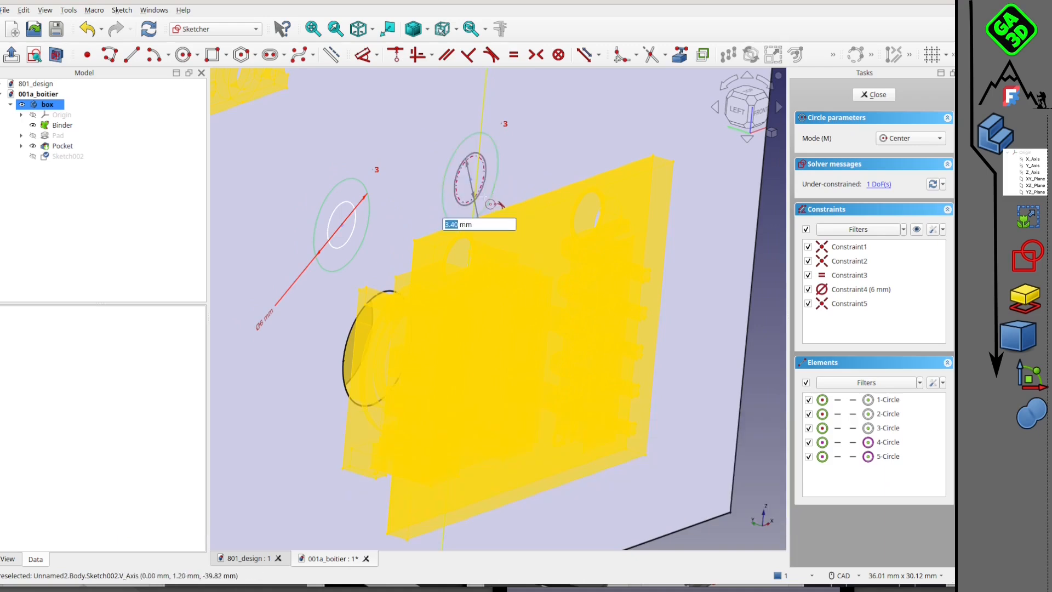
left_click(488, 198)
right_click(545, 151)
Try to constrain the two inner circles of the mounting posts to equal size.
left_click(349, 210)
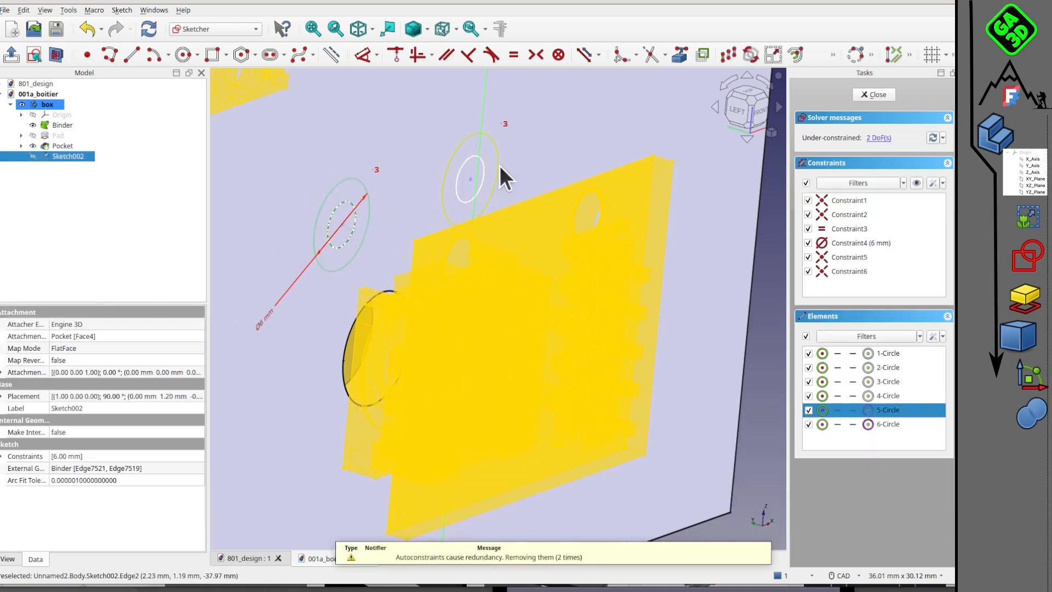
left_click(479, 160, "shift")
left_click(512, 54)
Try to dimension the inner circle near the vertical axis with a diameter of 2.5 mm.
left_click(464, 157)
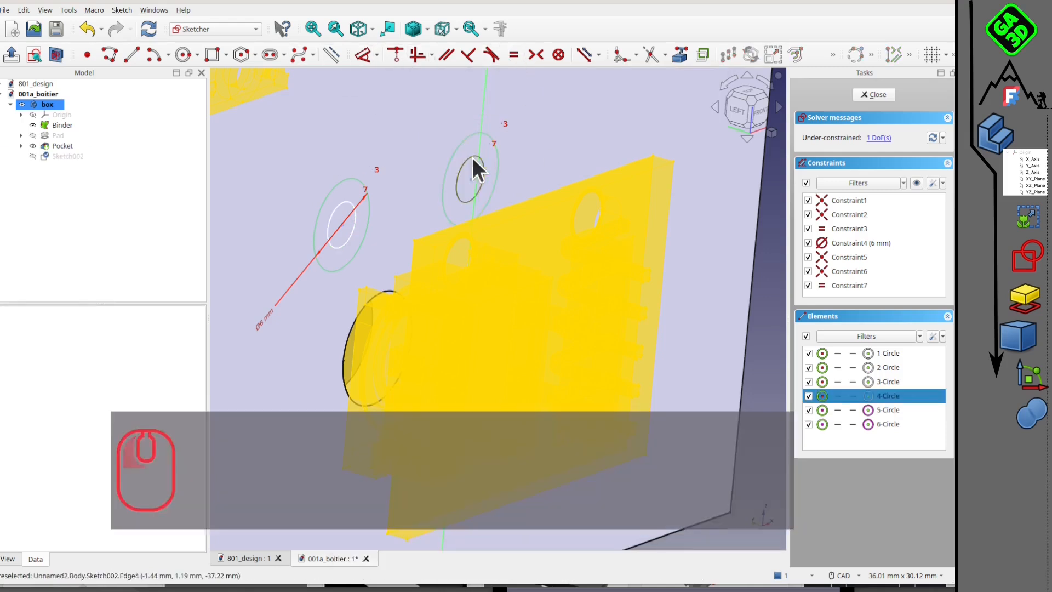
left_click(363, 52)
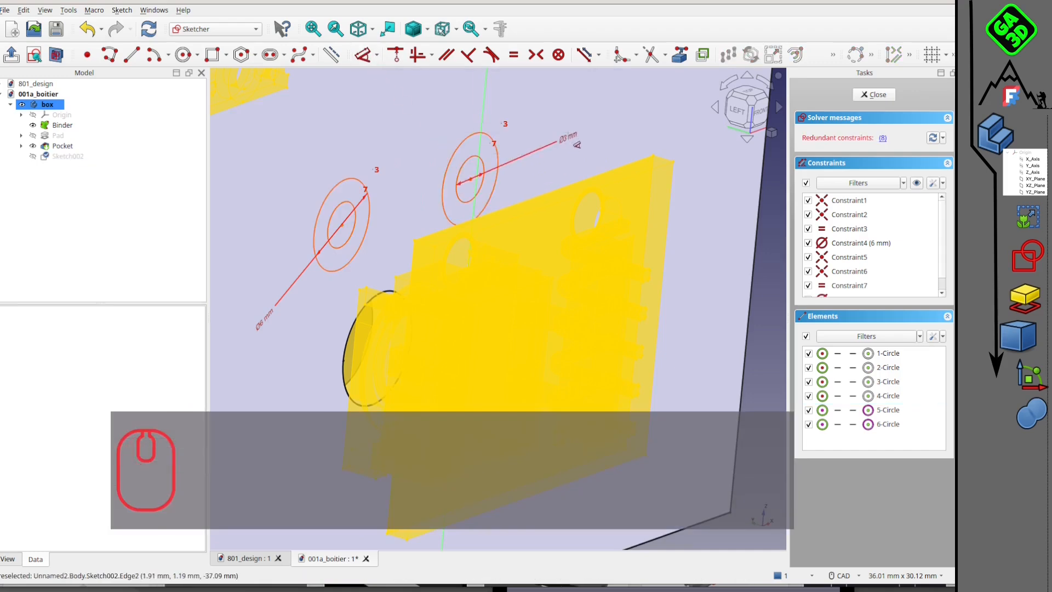
left_click(581, 136)
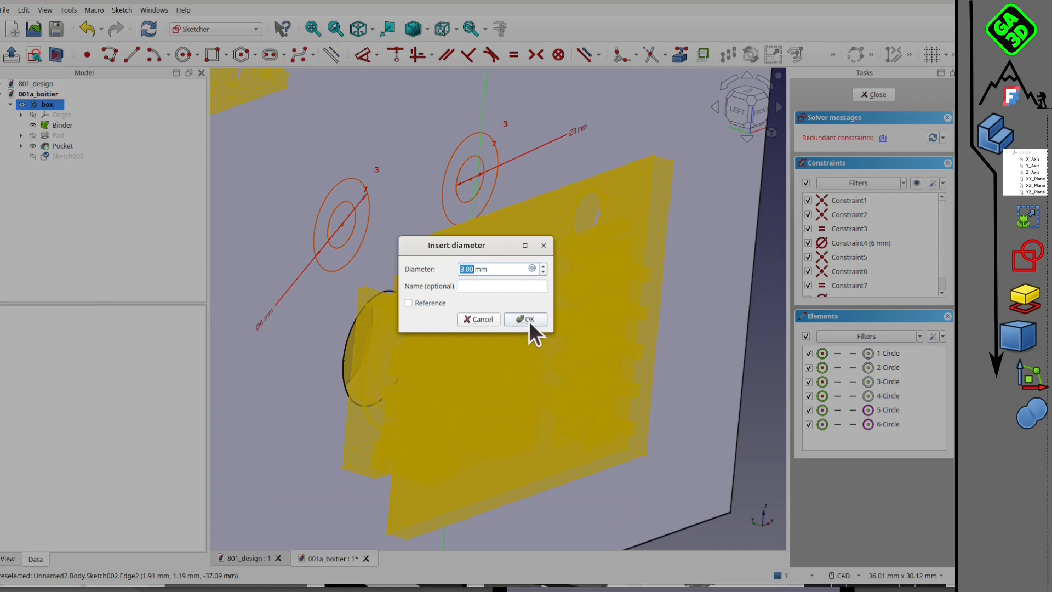
type("2")
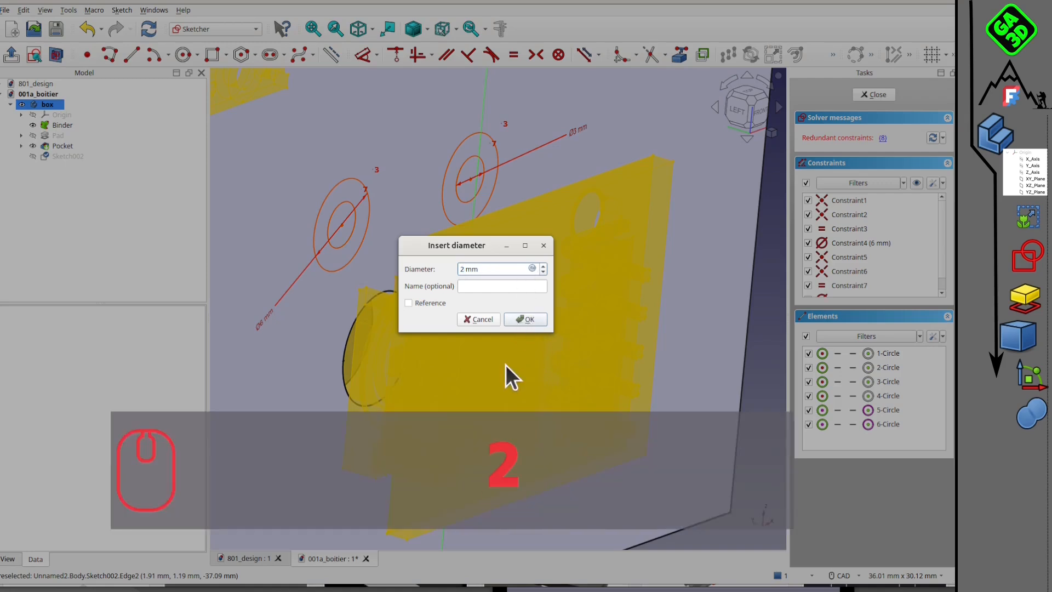
type(".5")
left_click(527, 319)
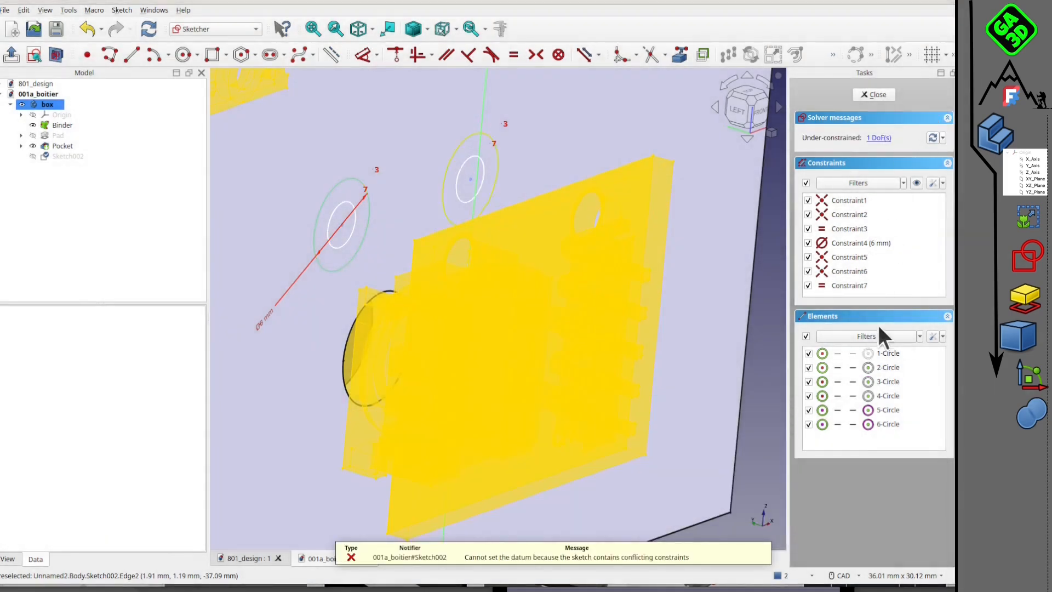
Delete the equality constraint between the two outer circles.
scroll(373, 204, "up", 2)
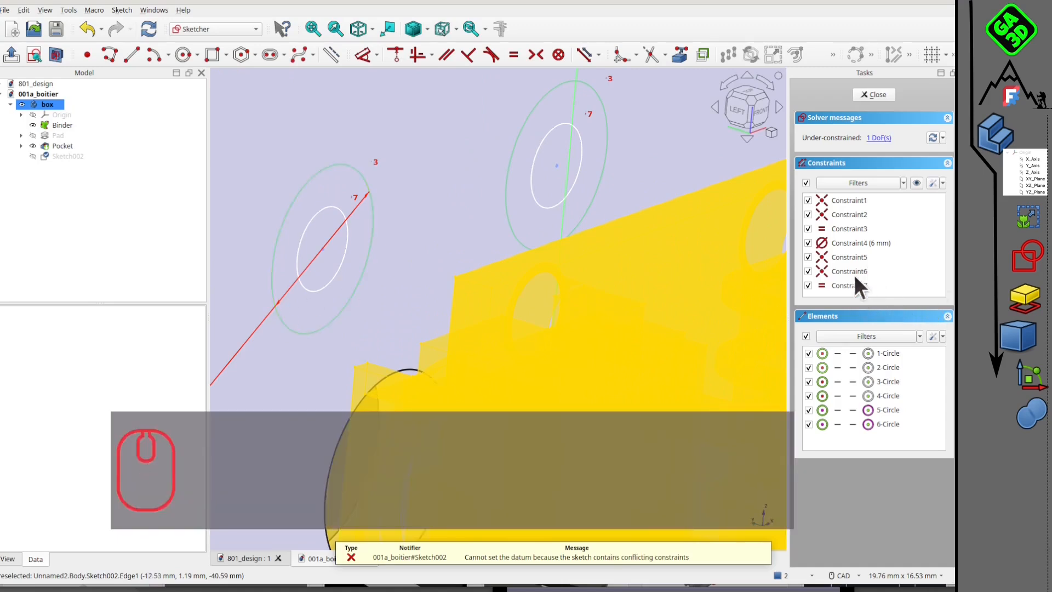
left_click(852, 227)
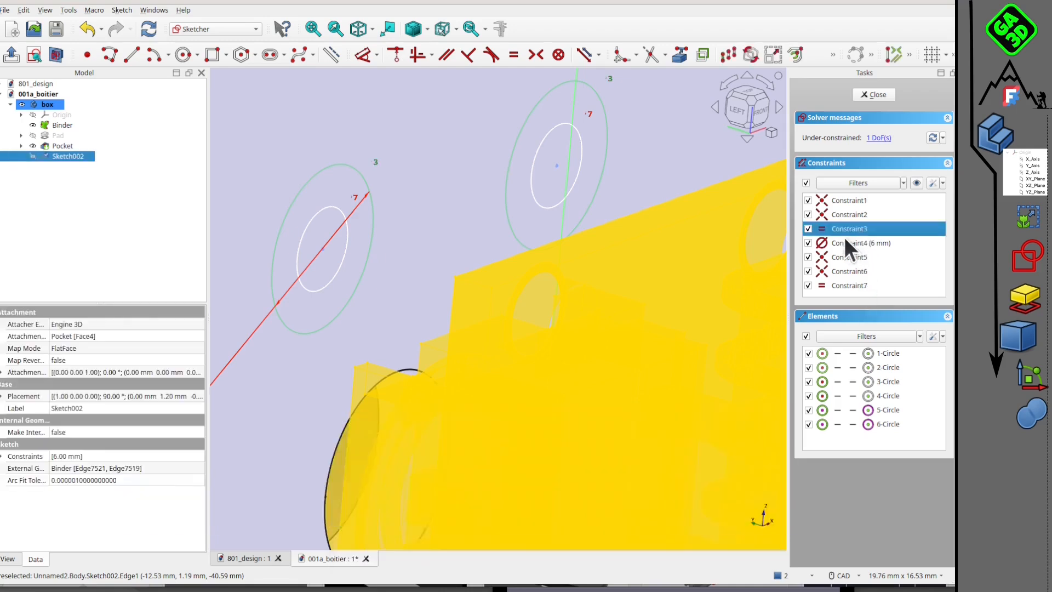
key("Delete")
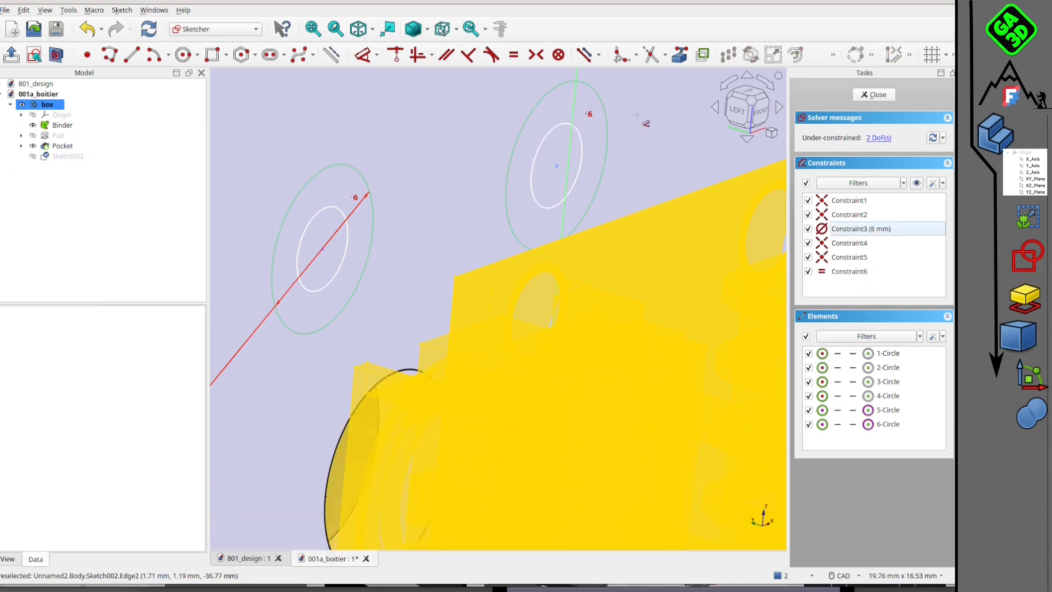
Check which circles are still free by pulling on the inner circles and selecting the under-constrained elements.
left_click(410, 232)
left_click_drag(336, 215, 340, 203)
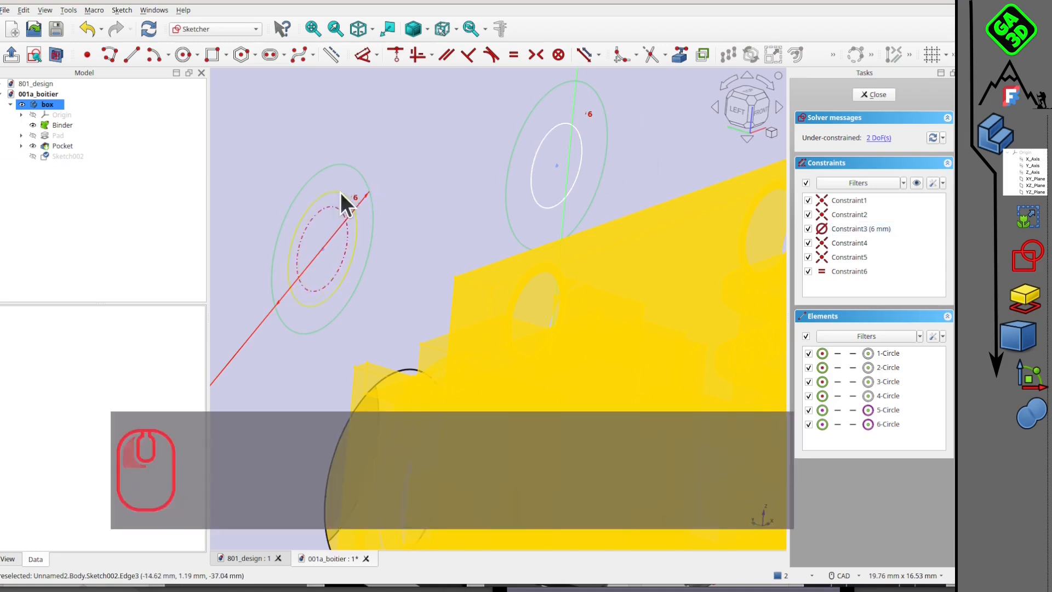
left_click_drag(570, 124, 575, 109)
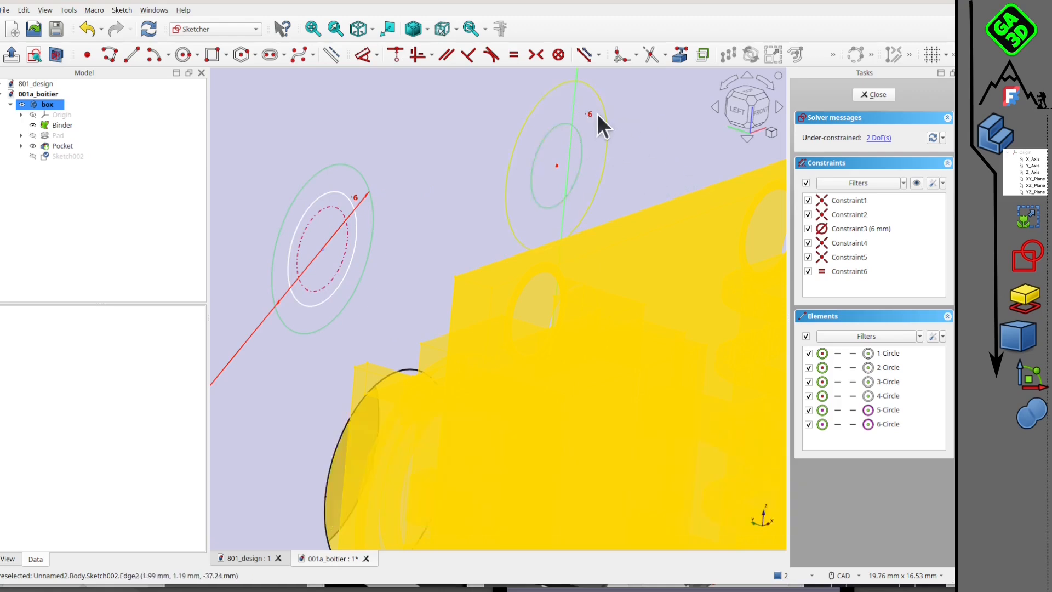
left_click(878, 138)
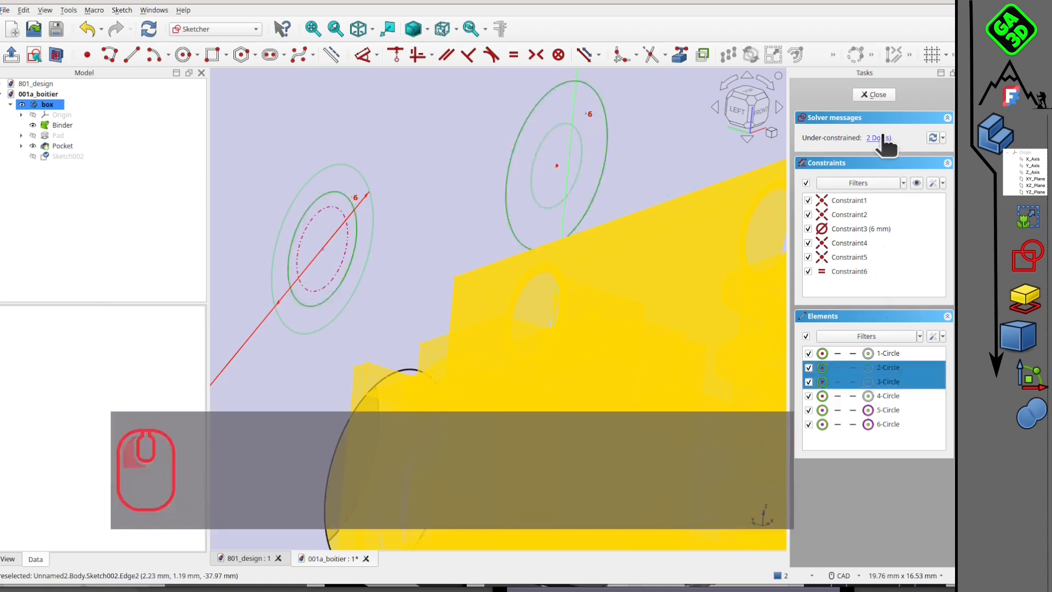
left_click(286, 261)
left_click(335, 201)
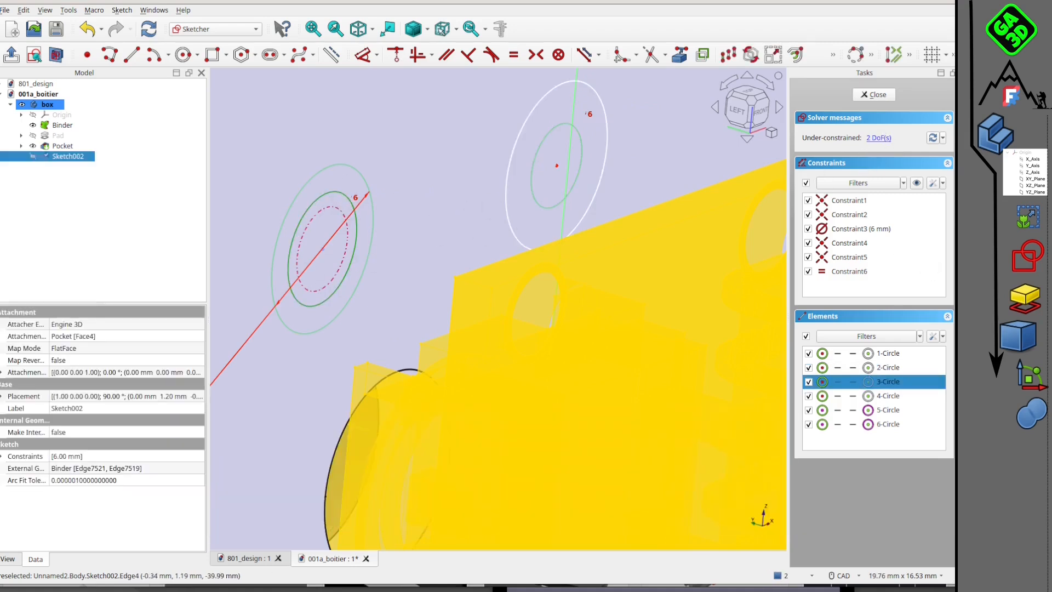
Delete the drawn inner circle at both mounting holes, keeping the projected hole edges.
mouse_move(659, 163)
middle_mouse_down()
mouse_move(482, 195)
mouse_move(406, 224)
mouse_move(376, 250)
middle_mouse_up()
scroll(465, 146, "up", 3)
left_click(517, 202)
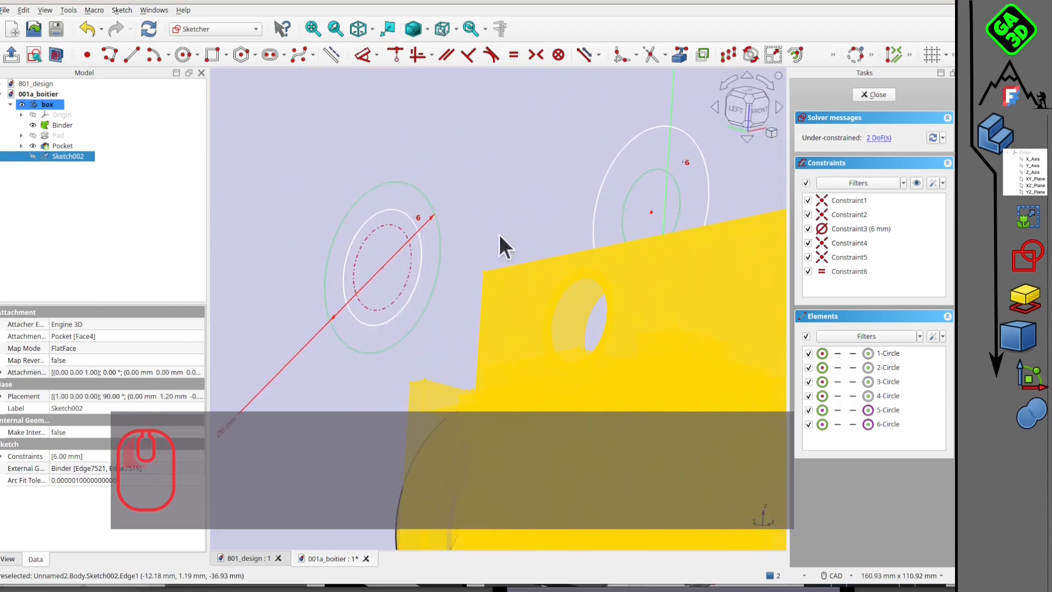
left_click(410, 211)
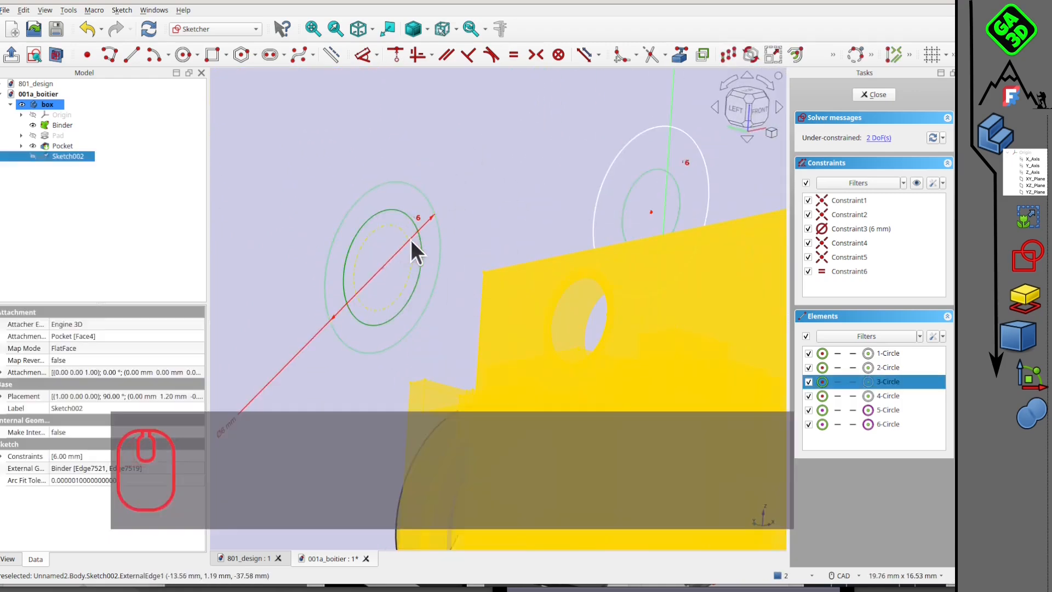
key("Delete")
left_click(674, 177)
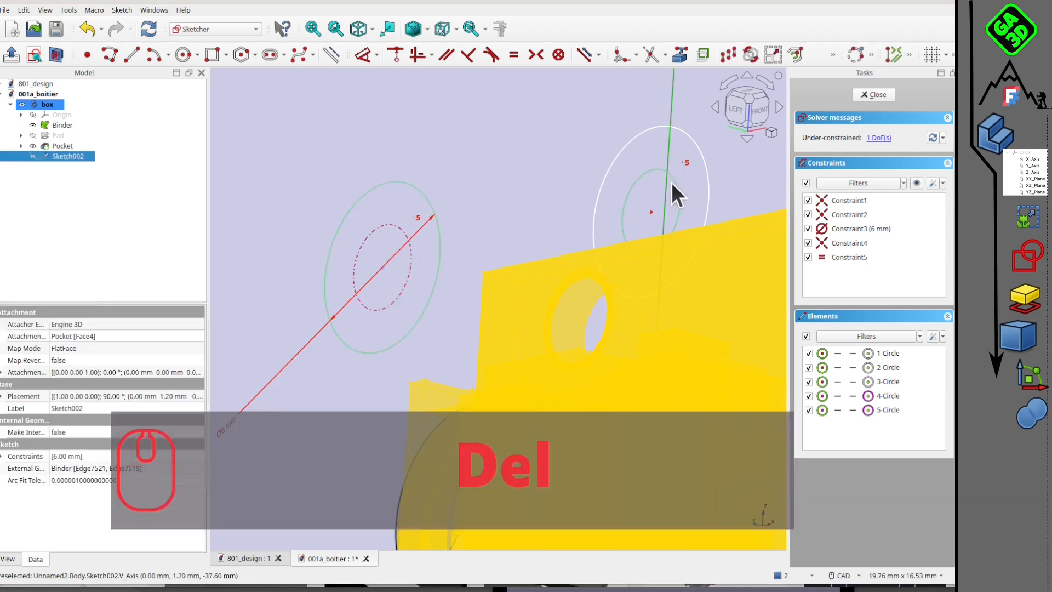
left_click(678, 188)
key("Delete")
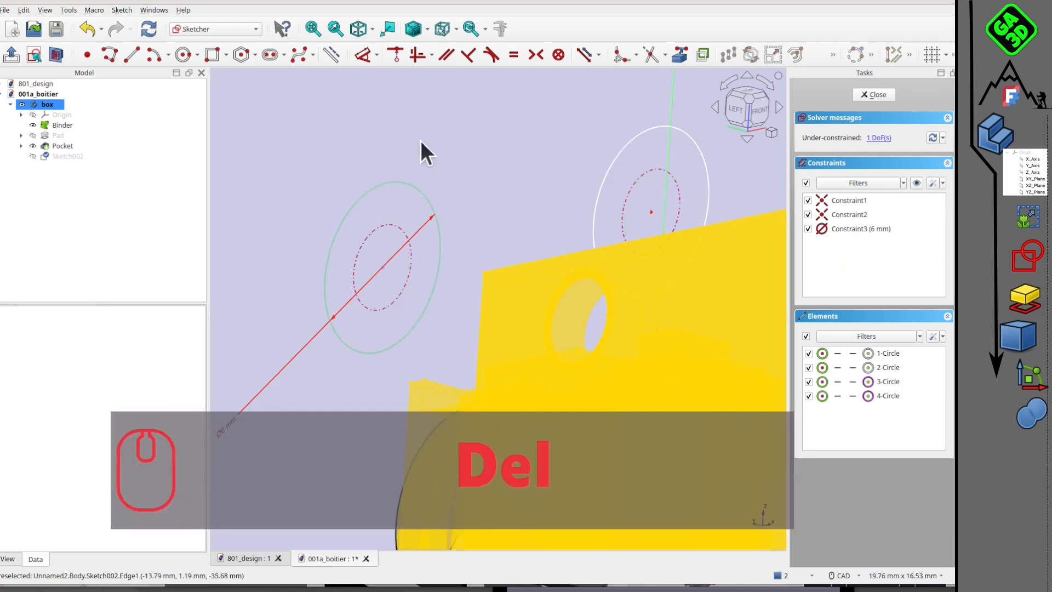
Draw a circle about 11.3 mm in diameter centred on each mounting hole, outside the existing post circles.
left_click(183, 54)
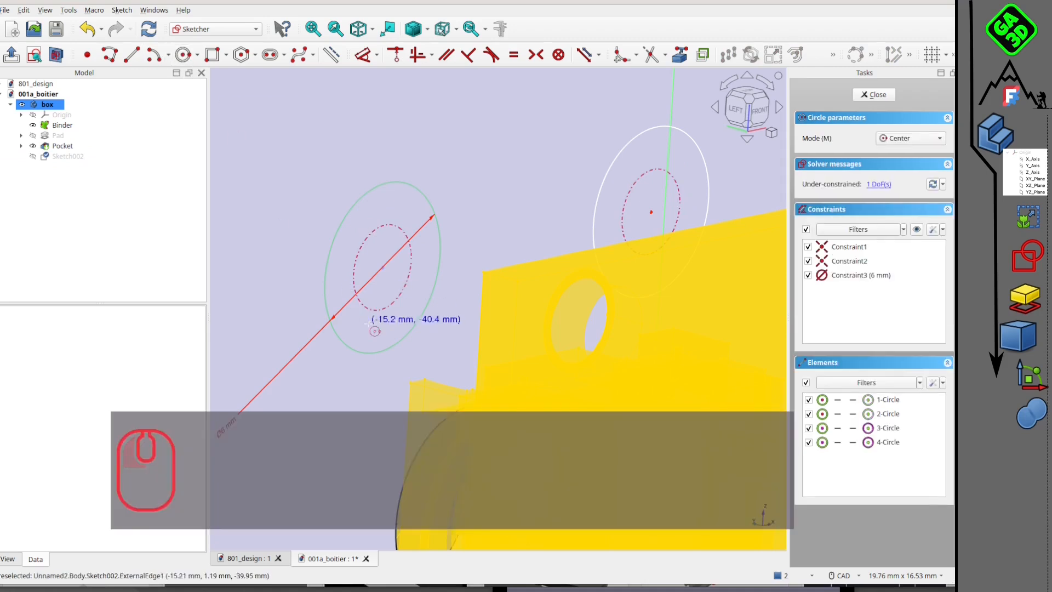
scroll(386, 293, "up", 2)
scroll(389, 290, "down", 2)
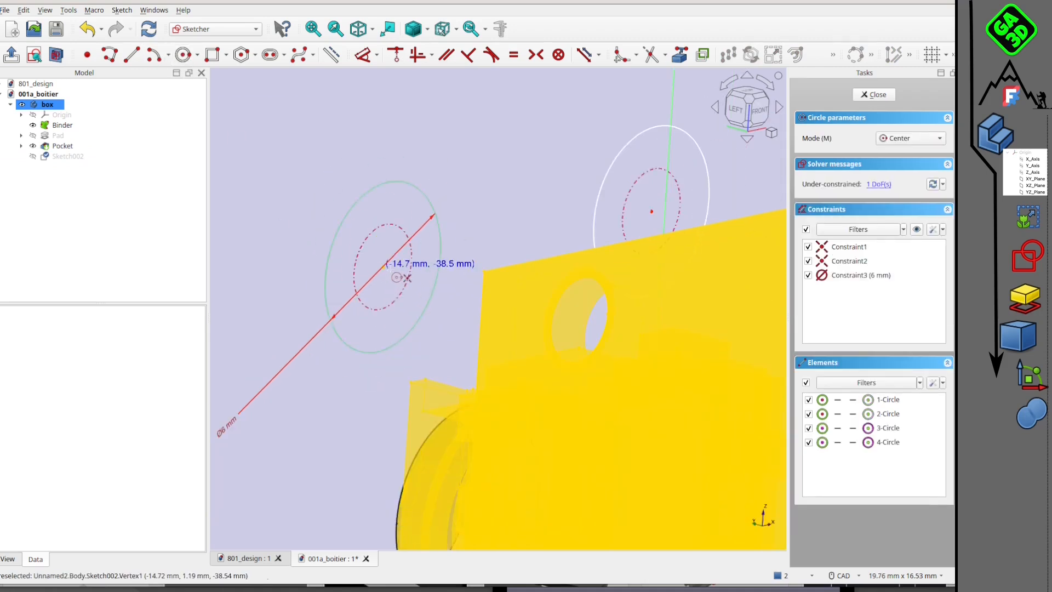
left_click(385, 267)
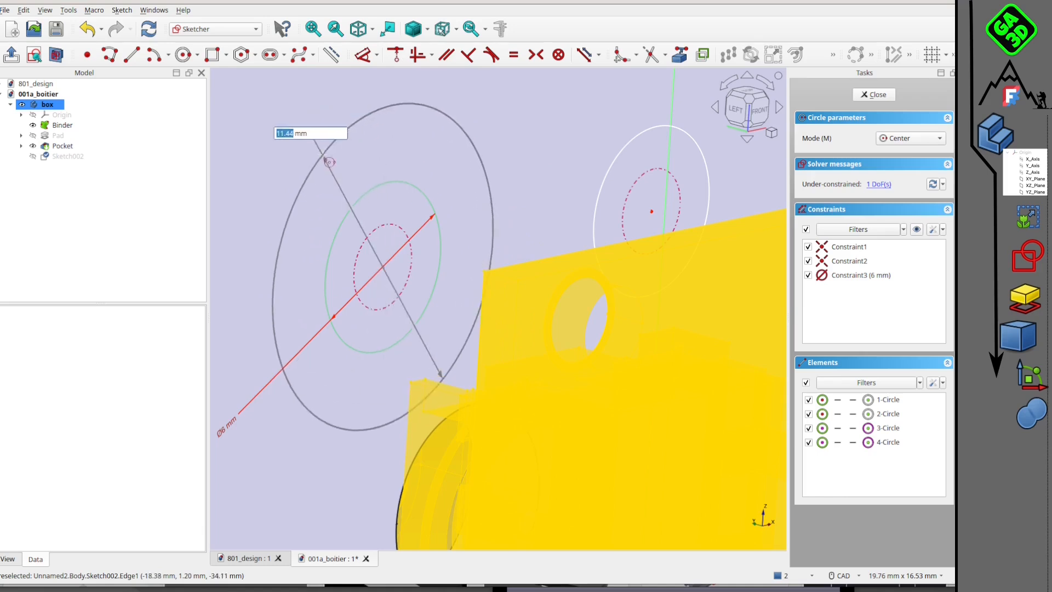
left_click(331, 154)
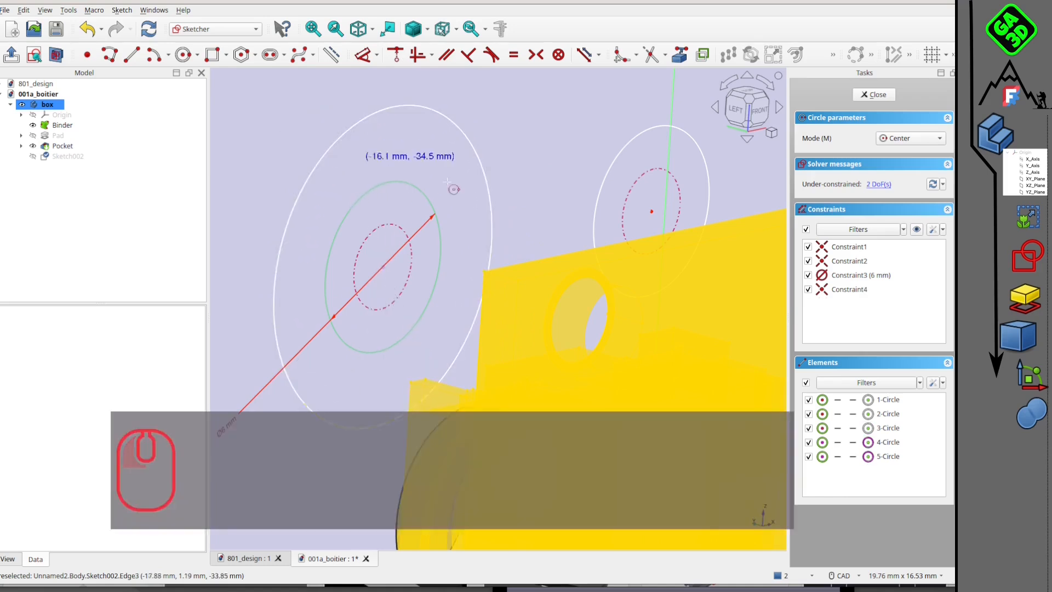
left_click(671, 203)
left_click(548, 127)
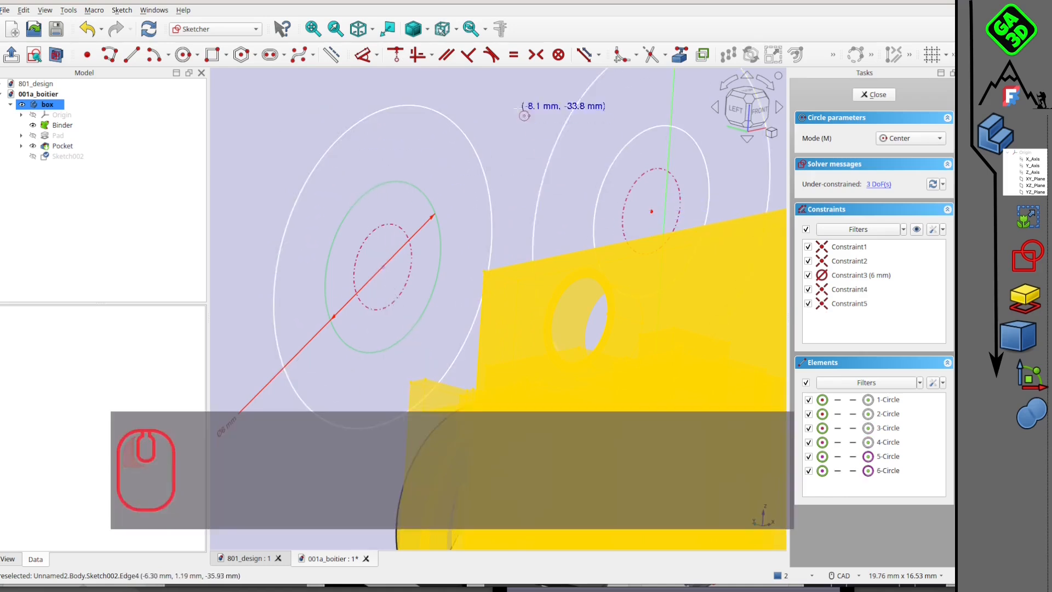
right_click(519, 112)
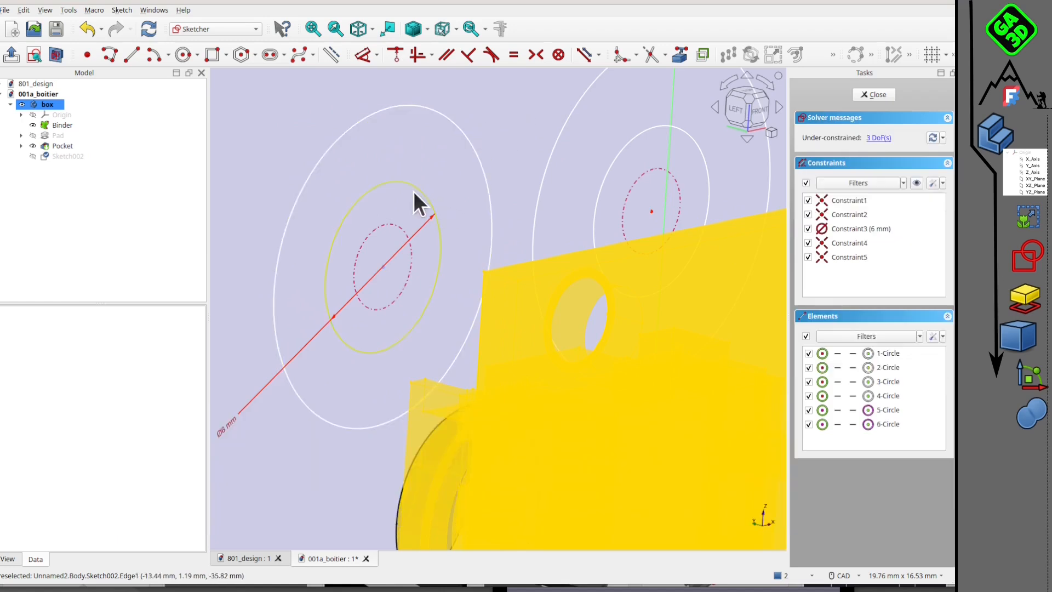
Constrain the two smaller drawn circles to equal size, and the two larger ones to equal size.
left_click(424, 195)
left_click(616, 152)
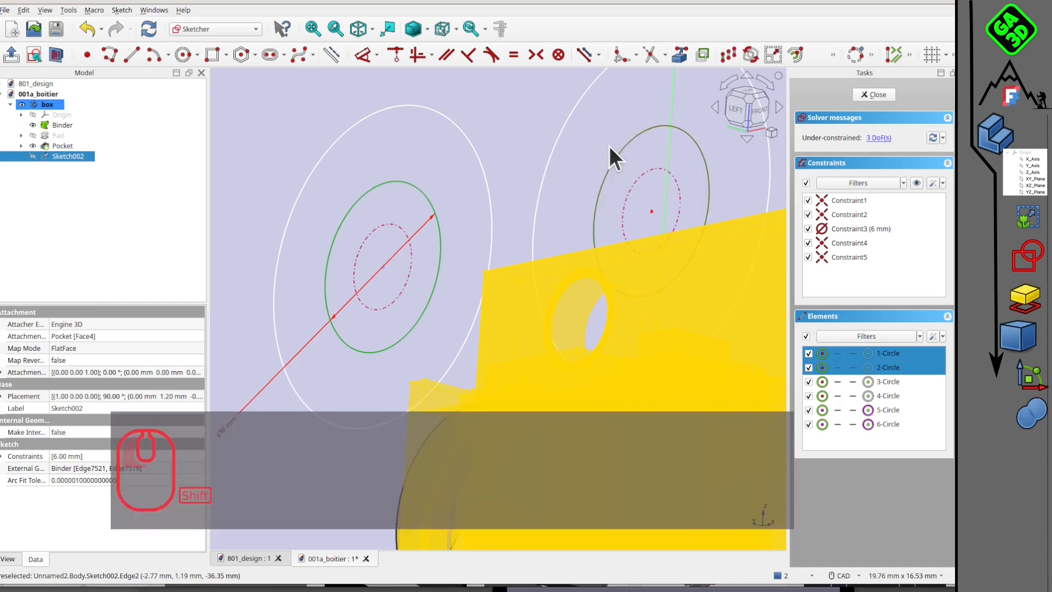
left_click(516, 49)
left_click(465, 127)
left_click(571, 104, "shift")
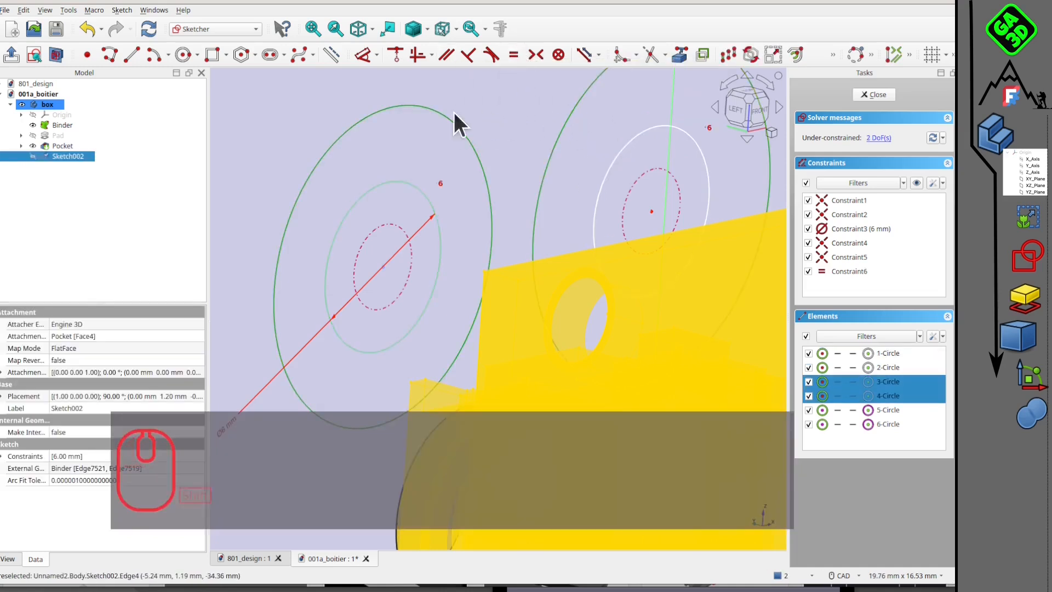
left_click(515, 53)
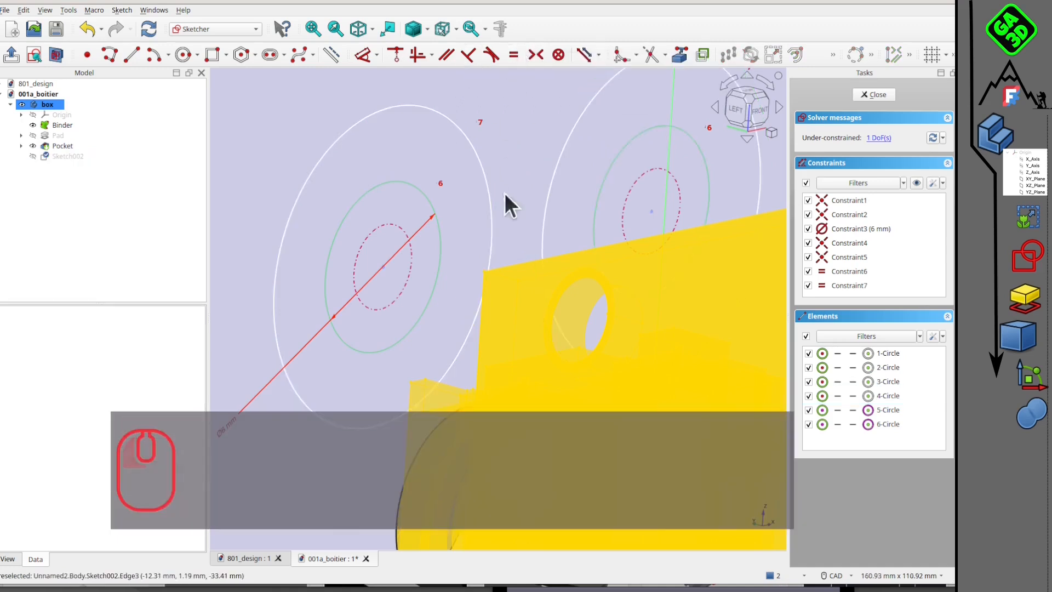
Dimension the large circle around the hole away from the vertical axis with a diameter of 2.5 mm.
left_click(471, 158)
left_click(362, 55)
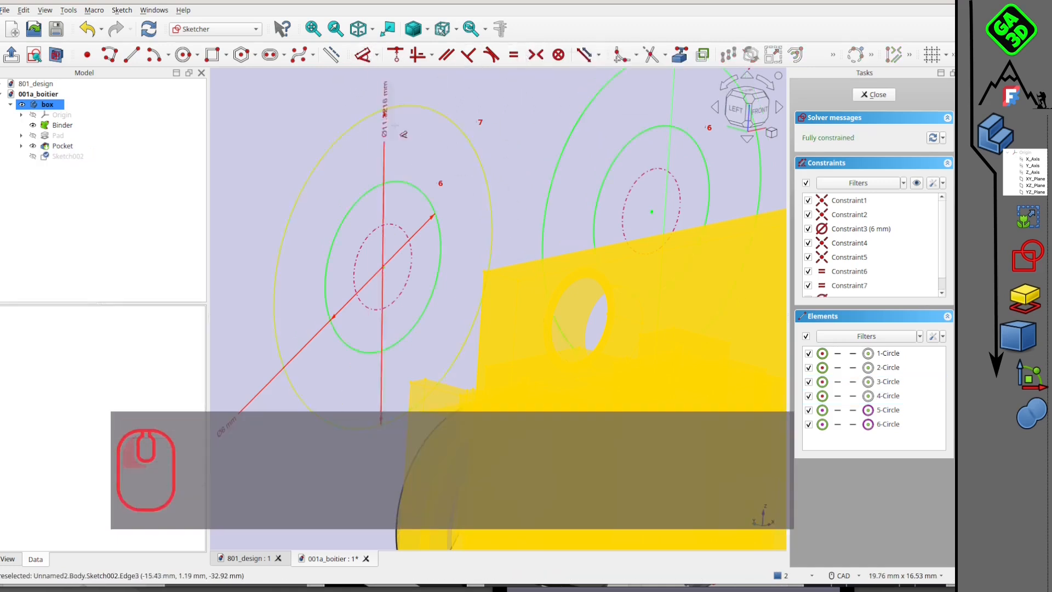
left_click_drag(421, 242, 454, 214)
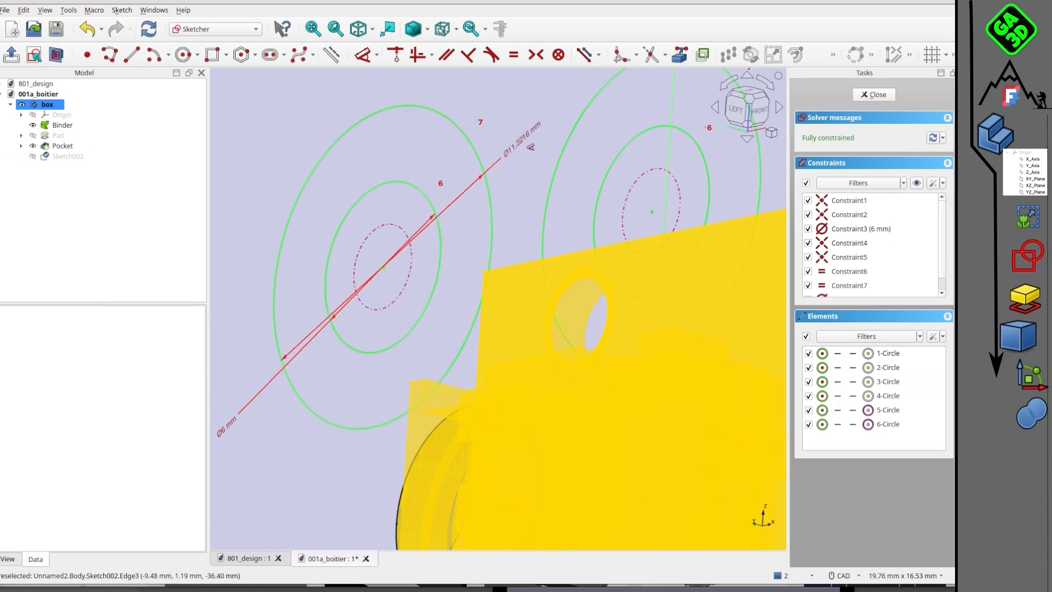
double_click(518, 138)
type("2.5")
key("Return")
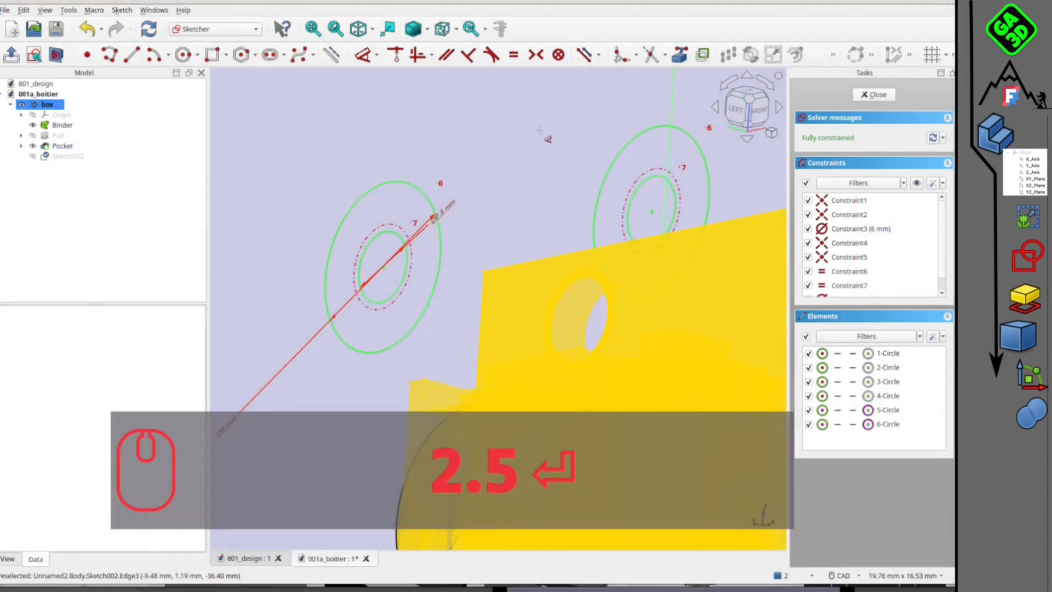
Close the sketch of the two ring-shaped mounting posts.
scroll(526, 209, "down", 2)
mouse_move(520, 205)
middle_mouse_down()
mouse_move(590, 225)
mouse_move(639, 168)
middle_mouse_up()
left_click(874, 94)
middle_click_drag(475, 262, 479, 181)
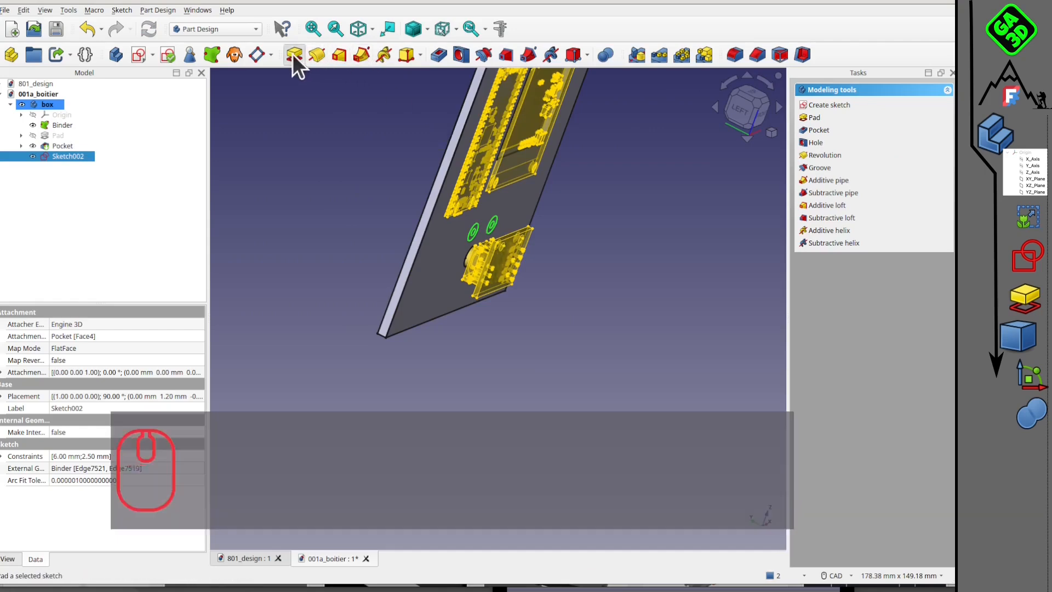
Pad the ring-shaped post sketch to a length of 9 mm from the case plate up to the encoder board.
left_click(294, 54)
scroll(467, 253, "up", 3)
middle_click_drag(514, 276, 582, 275)
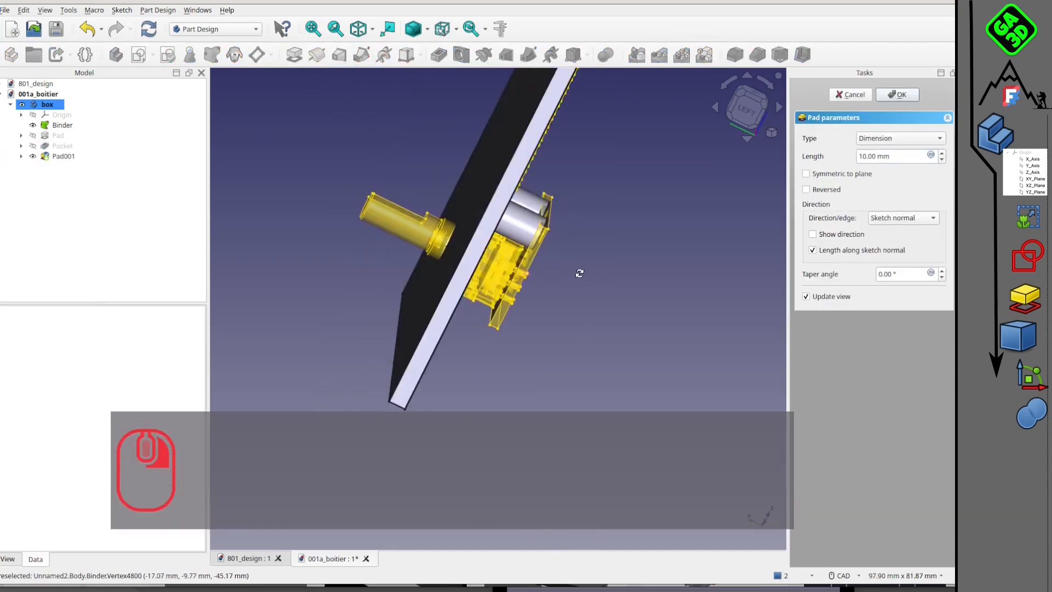
scroll(535, 219, "up", 3)
scroll(581, 237, "up", 3)
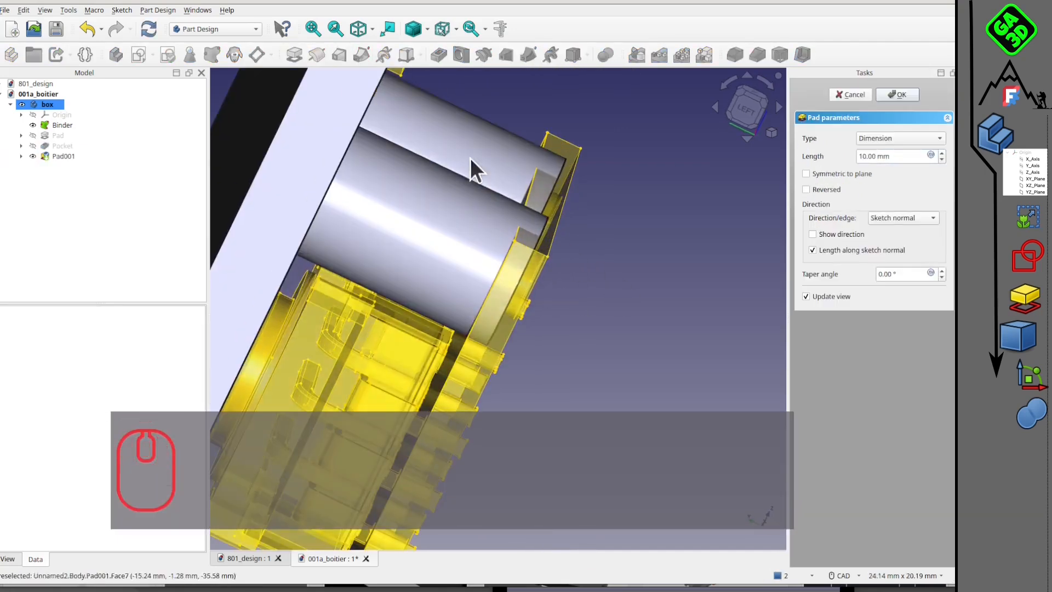
left_click(942, 160)
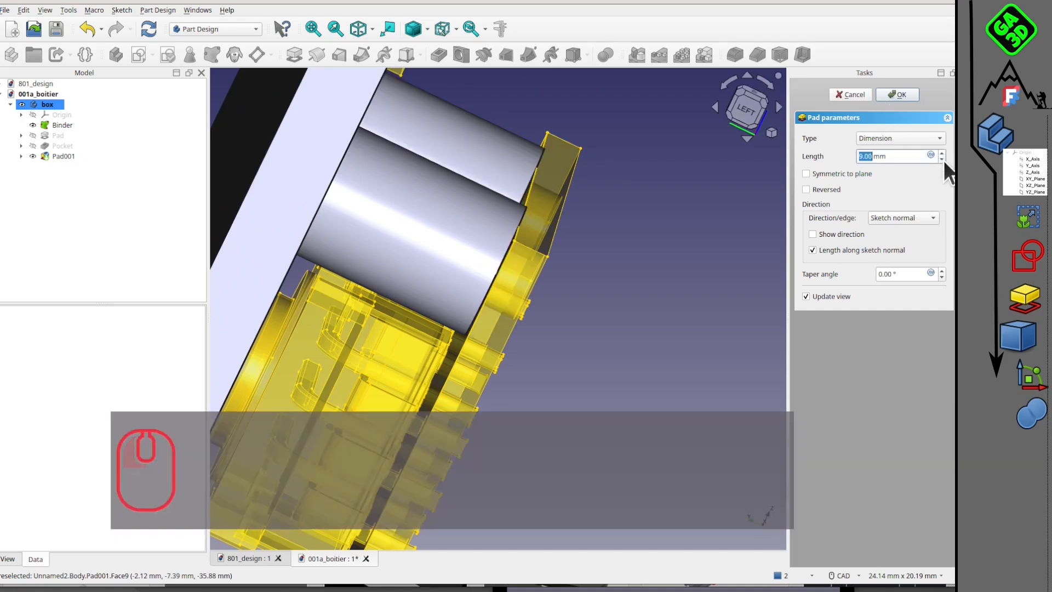
left_click(942, 160)
left_click(942, 153)
mouse_move(499, 276)
middle_mouse_down()
mouse_move(432, 287)
mouse_move(610, 270)
mouse_move(514, 319)
mouse_move(613, 241)
mouse_move(416, 157)
mouse_move(443, 106)
mouse_move(509, 392)
mouse_move(521, 312)
mouse_move(385, 277)
mouse_move(577, 376)
mouse_move(514, 351)
mouse_move(476, 294)
mouse_move(479, 265)
mouse_move(487, 273)
middle_mouse_up()
scroll(522, 298, "down", 1)
left_click(897, 94)
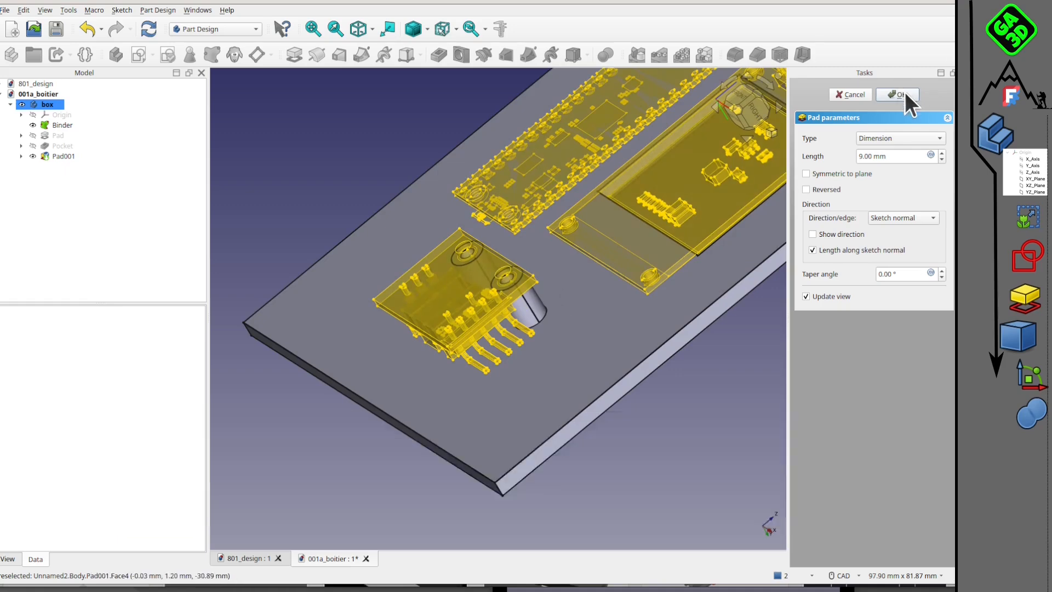
Examine how the Raspberry Pi Pico board and its components sit relative to the inner face of the case plate.
scroll(510, 306, "down", 5)
middle_click_drag(509, 305, 446, 141)
scroll(476, 212, "up", 2)
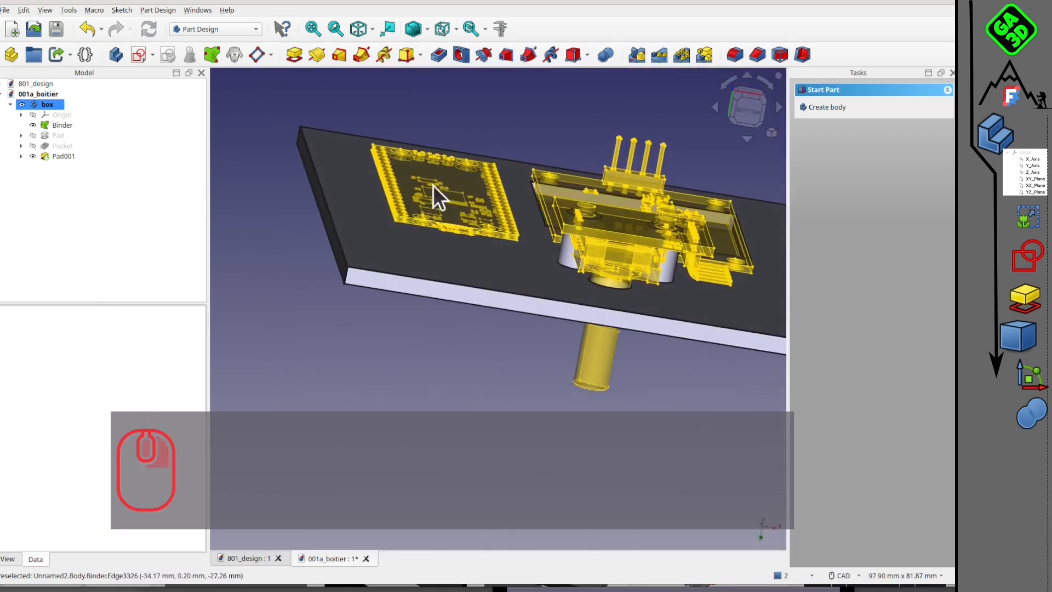
middle_click_drag(478, 237, 507, 277)
middle_click_drag(506, 169, 567, 252)
scroll(482, 279, "up", 5)
scroll(569, 252, "down", 3)
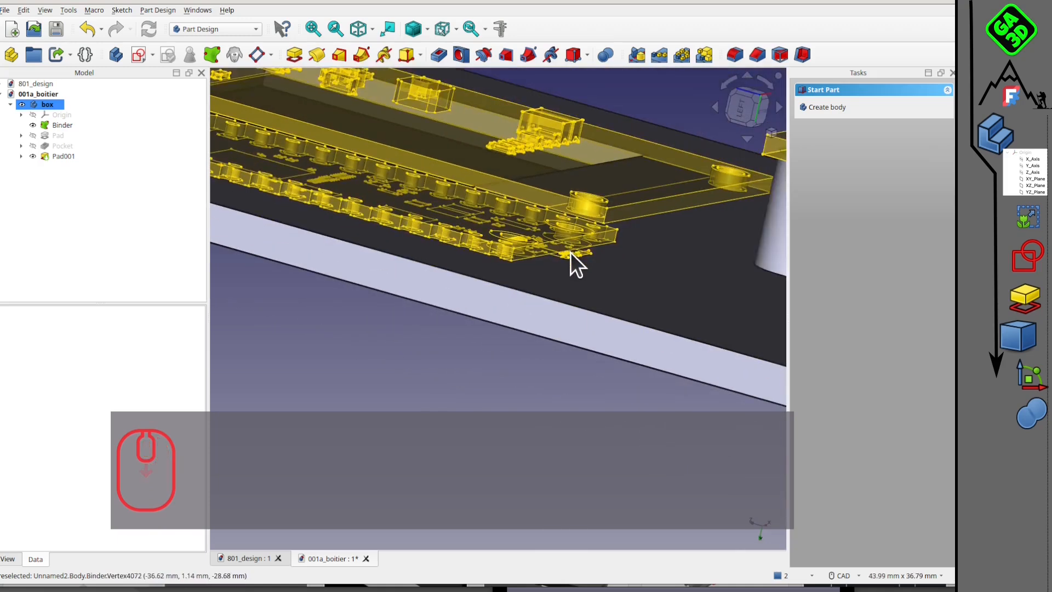
middle_click_drag(491, 279, 569, 334)
scroll(596, 372, "down", 5)
middle_click(517, 377)
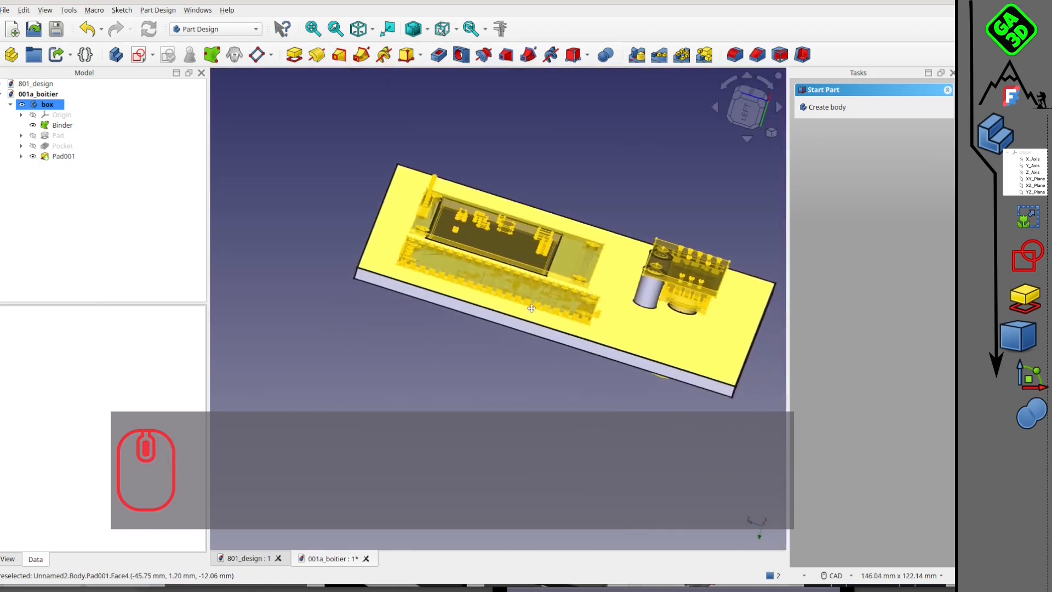
Switch to the 801_design assembly, view the boards from the bottom, and activate the A2plus workbench.
left_click(241, 558)
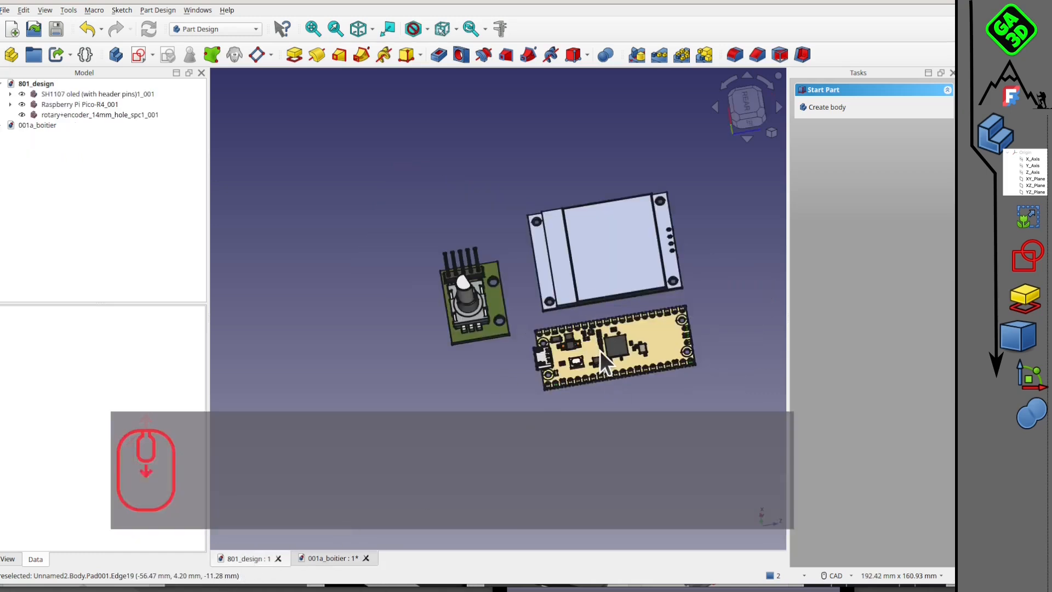
middle_click_drag(606, 371, 605, 307)
scroll(573, 260, "up", 5)
middle_click_drag(539, 291, 554, 317)
left_click(747, 121)
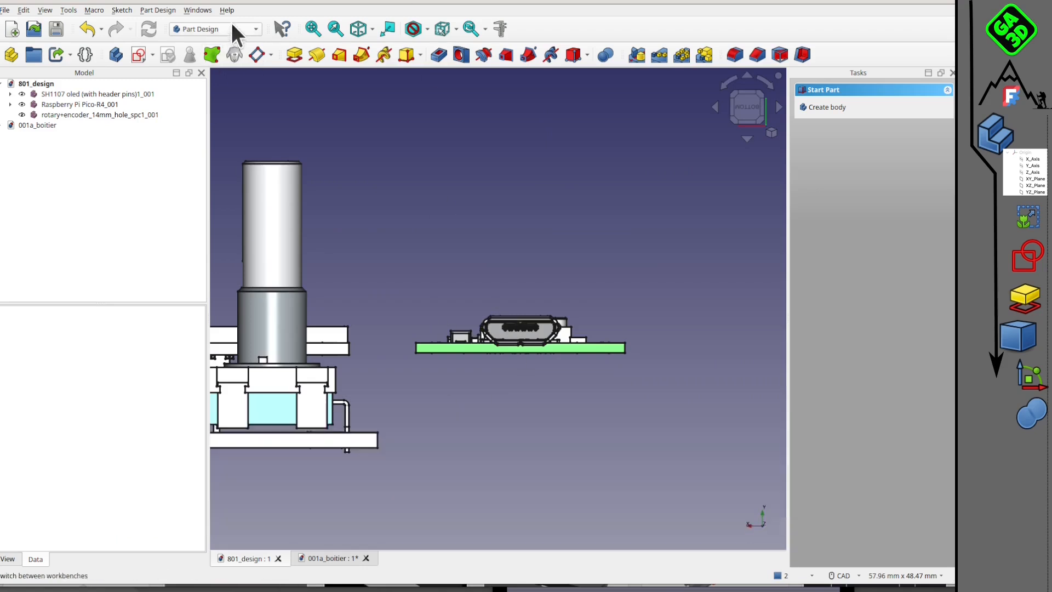
left_click(232, 27)
left_click(216, 3)
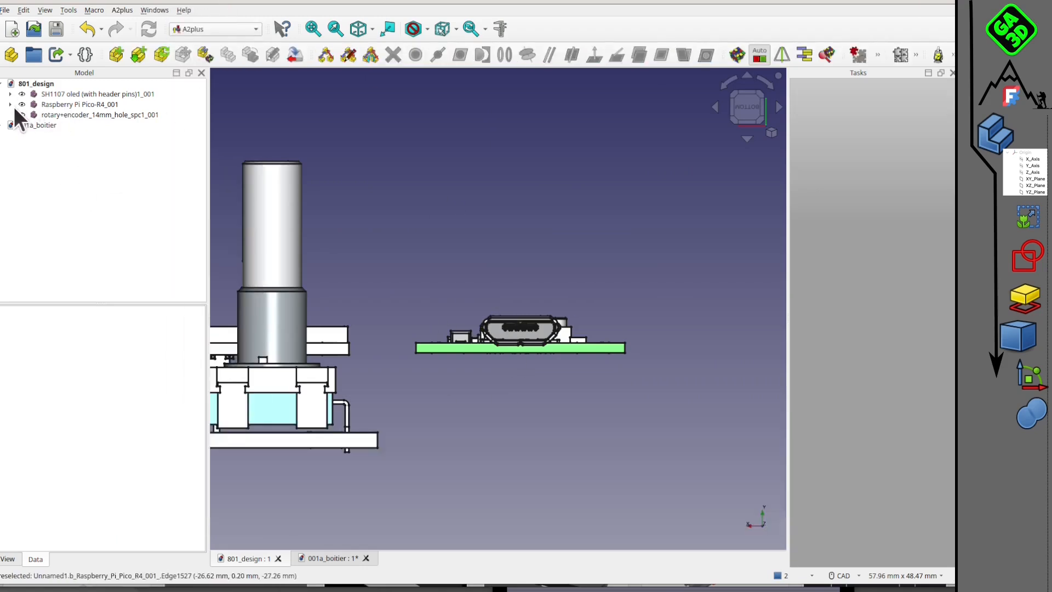
Delete the plane-coincident constraint that ties the Raspberry Pi Pico to the SH1107 OLED display.
left_click(11, 103)
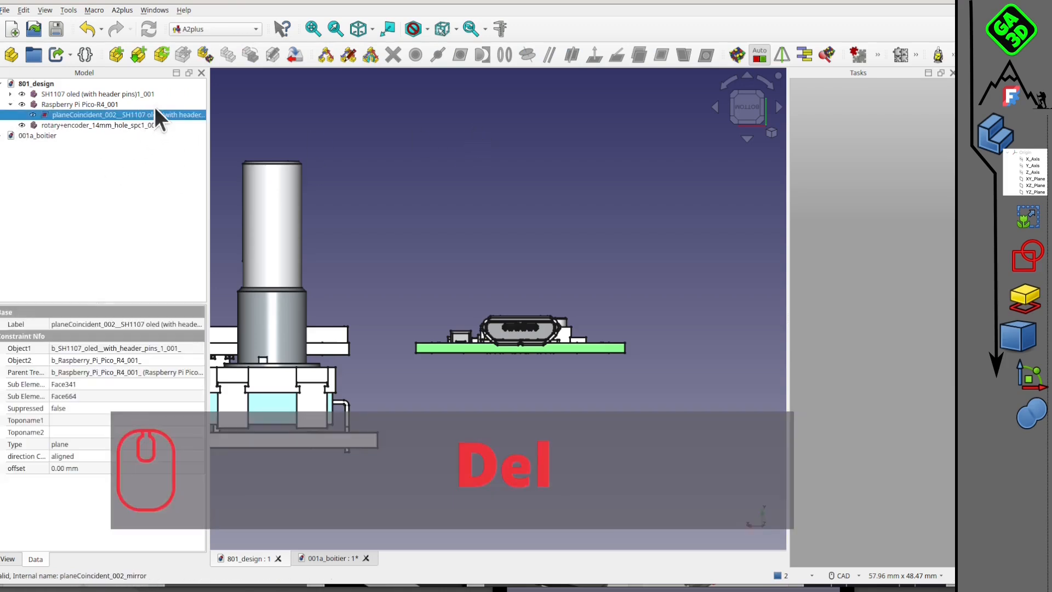
key("Delete")
left_click(83, 105)
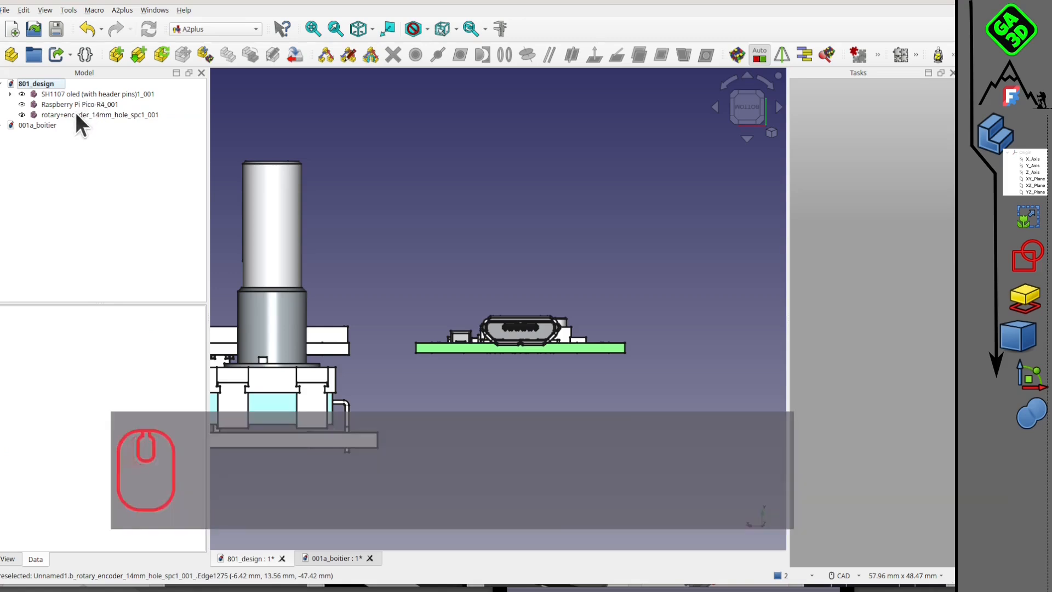
Transform the Raspberry Pi Pico by flipping it 180° and moving it 1 mm perpendicular to its board, towards its component side.
left_click(67, 103)
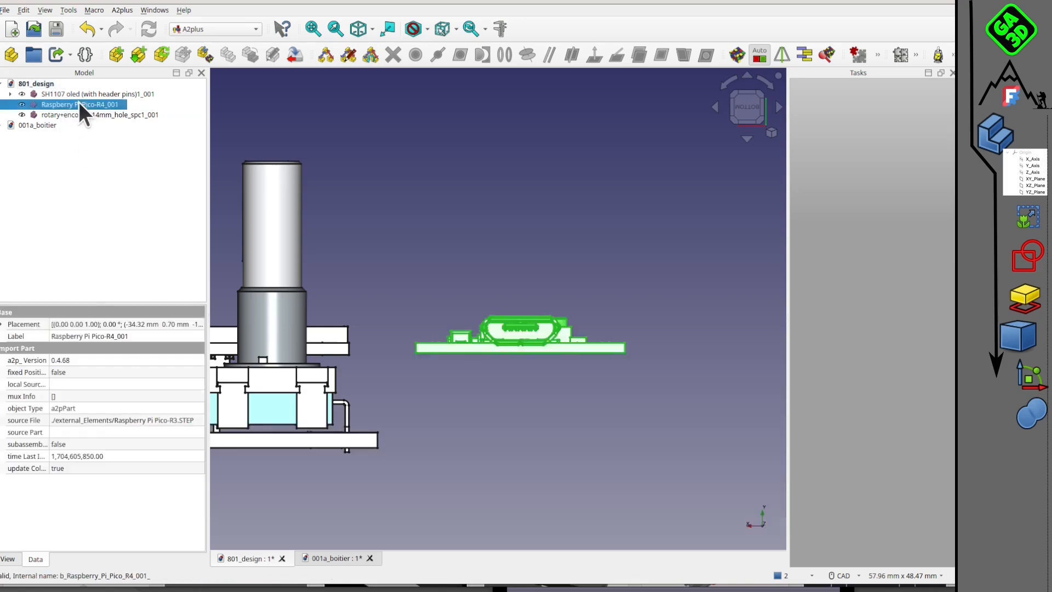
right_click(65, 141)
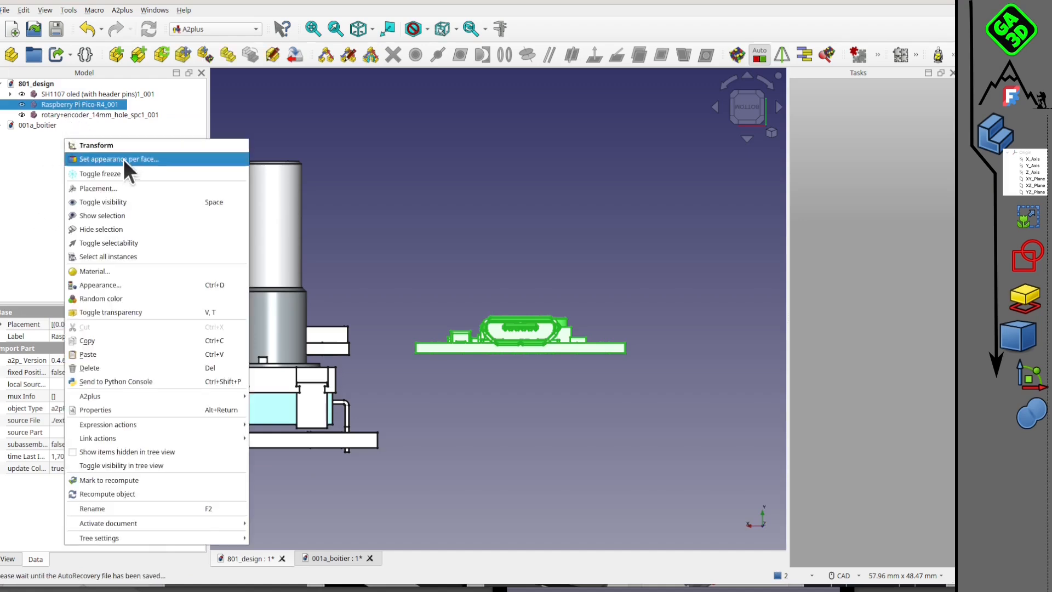
left_click(117, 147)
left_click_drag(478, 308, 634, 447)
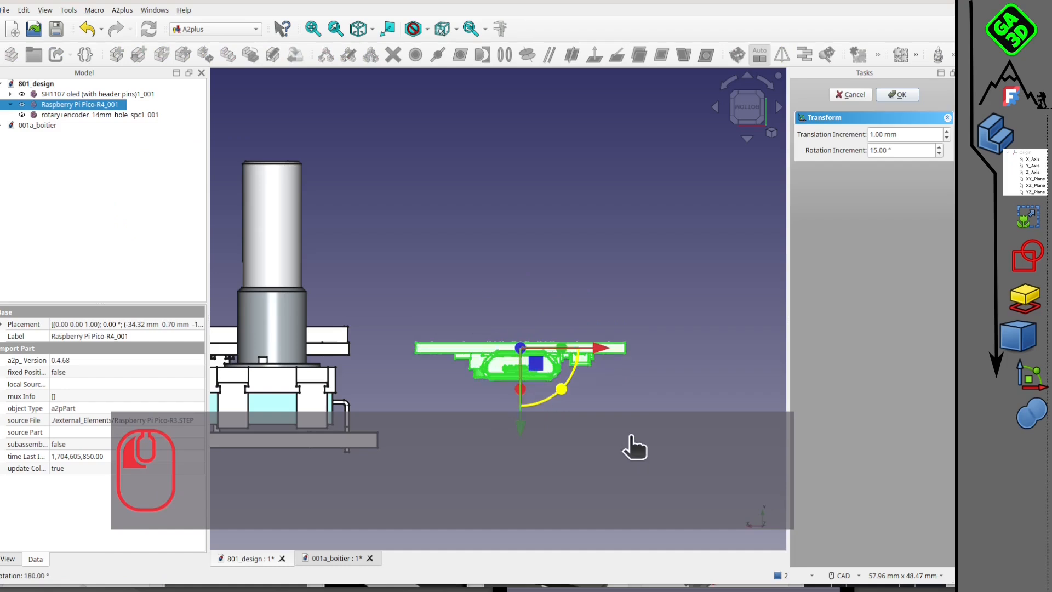
mouse_move(526, 439)
left_mouse_down()
mouse_move(530, 451)
mouse_move(529, 433)
left_mouse_up()
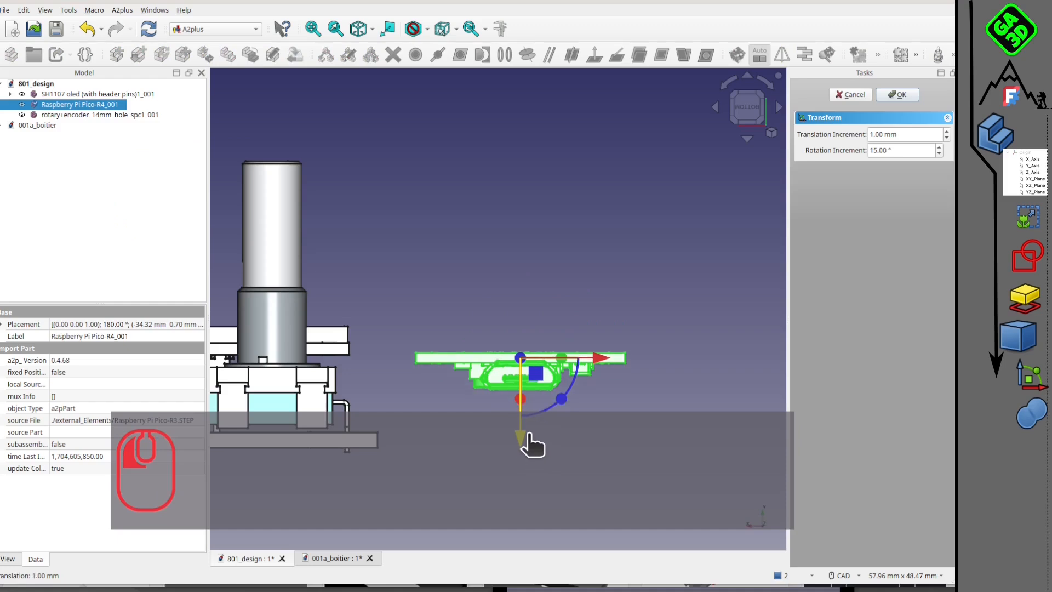
left_click(899, 94)
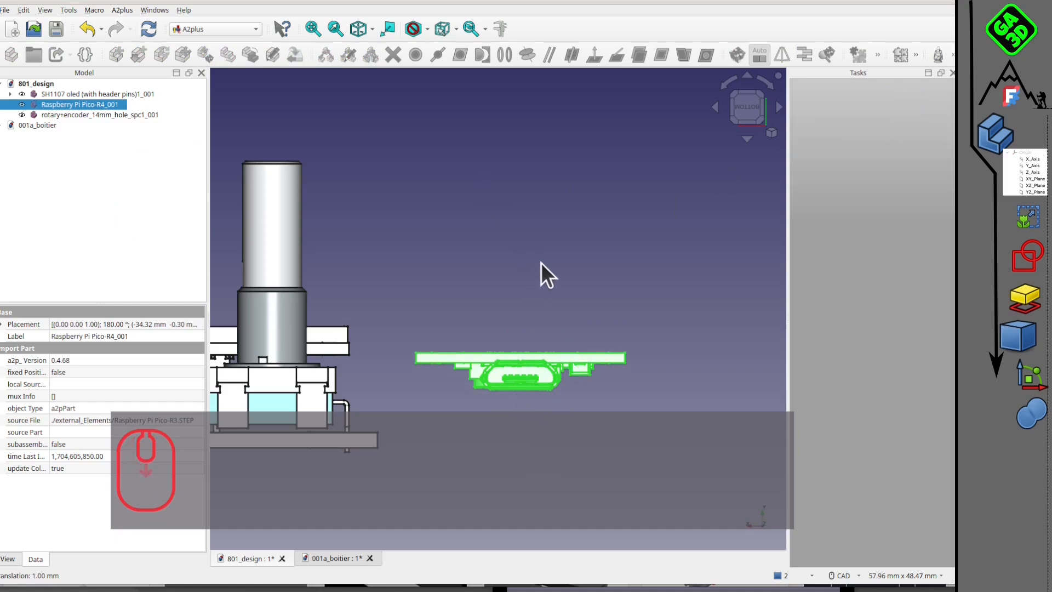
Check the flipped Pico board beside the display and save the 801_design assembly.
middle_click_drag(552, 282, 483, 356)
scroll(554, 282, "down", 5)
scroll(545, 305, "up", 1)
scroll(546, 306, "up", 1)
scroll(515, 262, "up", 1)
middle_click_drag(695, 74, 591, 194)
left_click(580, 147)
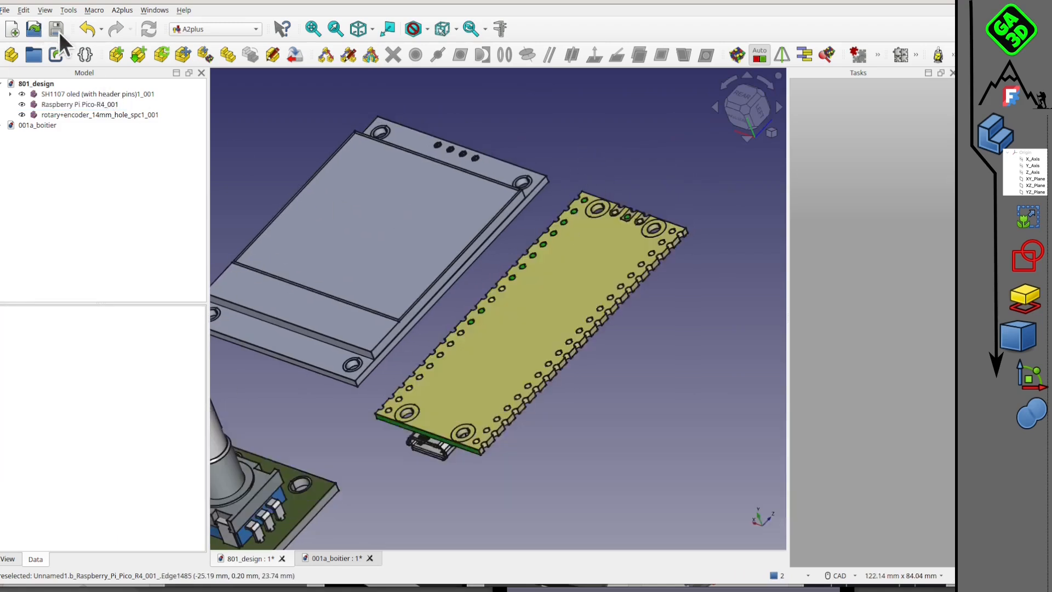
Return to the 001a_boitier document and recompute the Binder to pick up the Pico's new position.
left_click(337, 560)
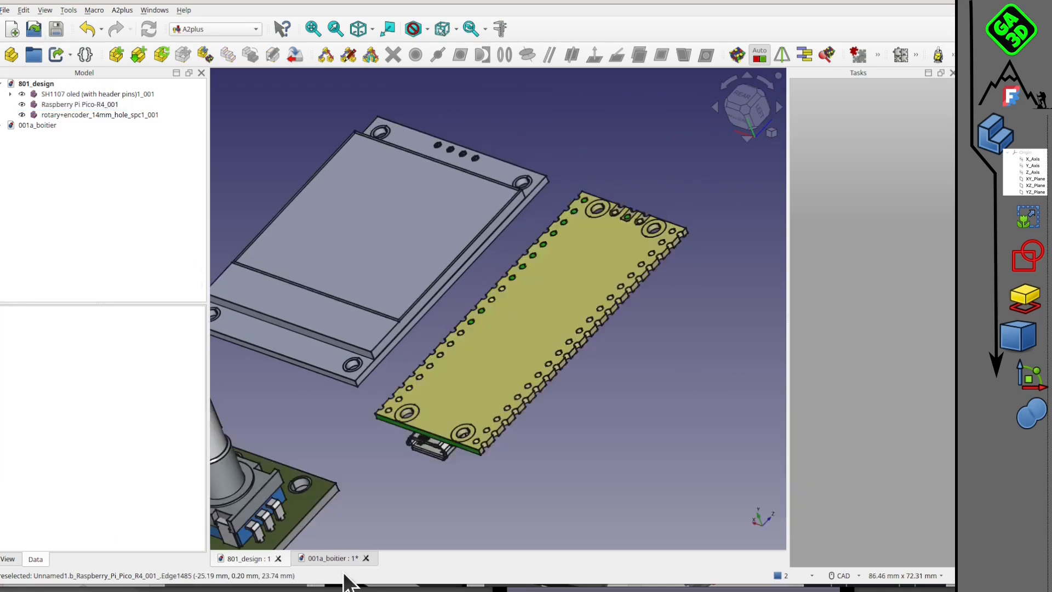
left_click(334, 559)
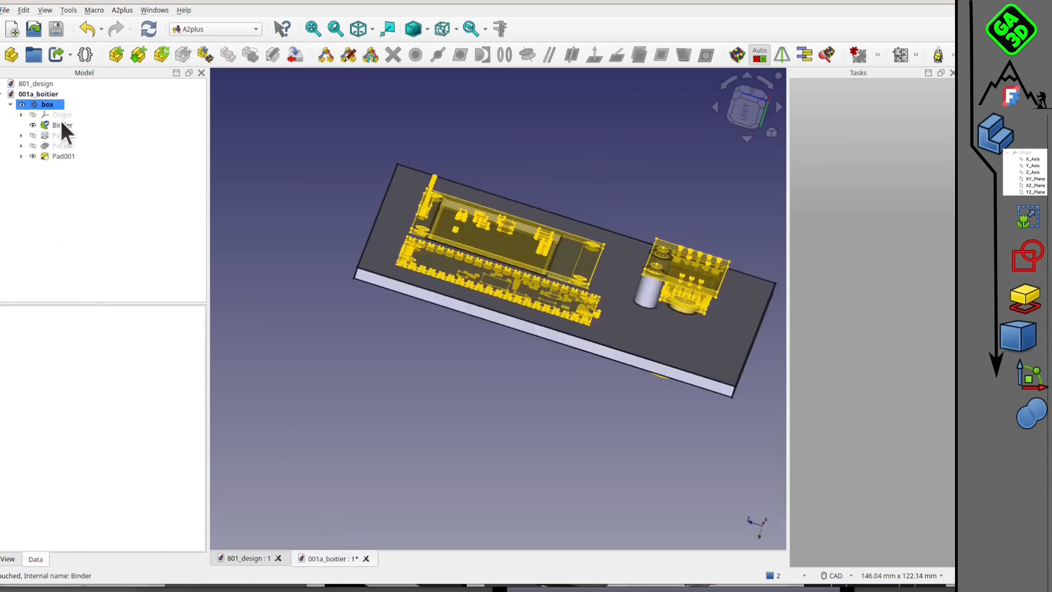
left_click(62, 125)
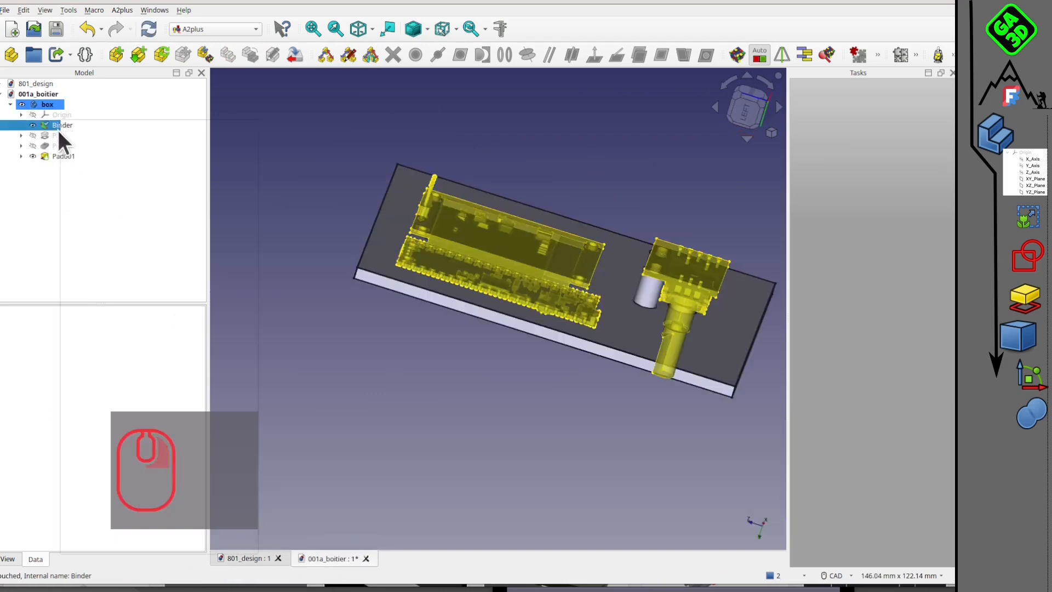
right_click(62, 137)
left_click(116, 504)
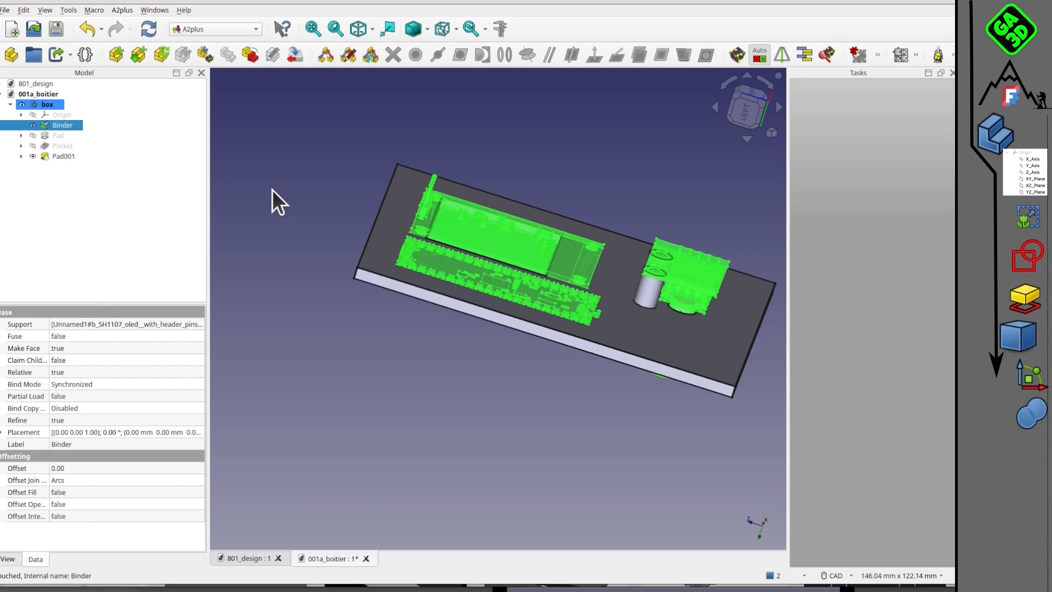
left_click(453, 360)
Examine the updated layout of the Pico, display and encoder boards on the case plate from several angles.
scroll(557, 326, "up", 3)
middle_click_drag(556, 326, 465, 287)
scroll(511, 320, "up", 3)
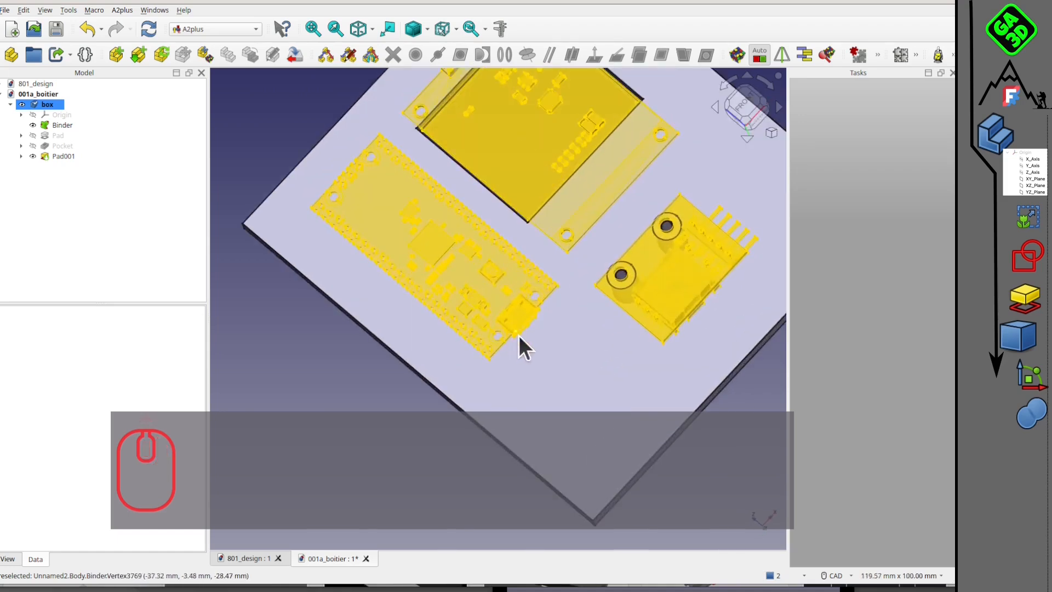
scroll(534, 311, "down", 3)
middle_click_drag(548, 309, 433, 273)
middle_click_drag(478, 342, 499, 268)
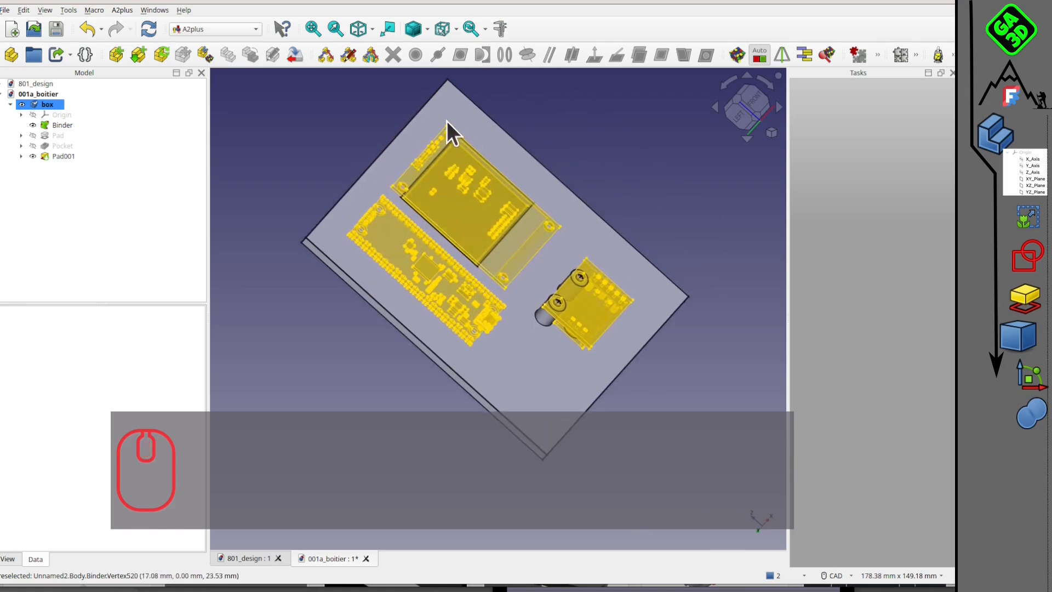
middle_click_drag(446, 298, 415, 343)
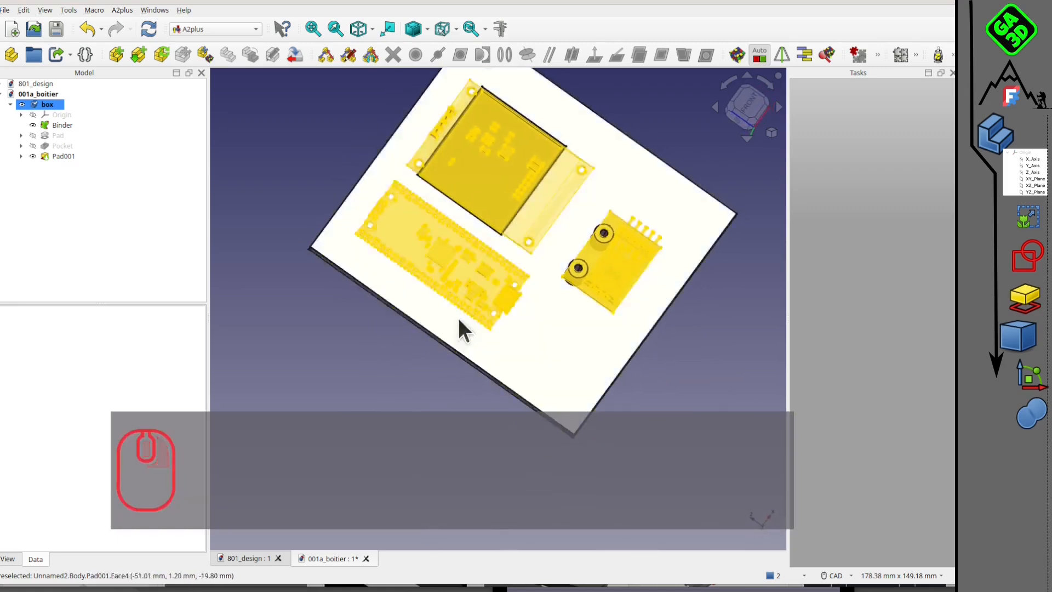
scroll(476, 279, "down", 2)
middle_click_drag(479, 296, 500, 174)
scroll(501, 175, "up", 1)
scroll(449, 209, "up", 2)
middle_click_drag(470, 312, 615, 278)
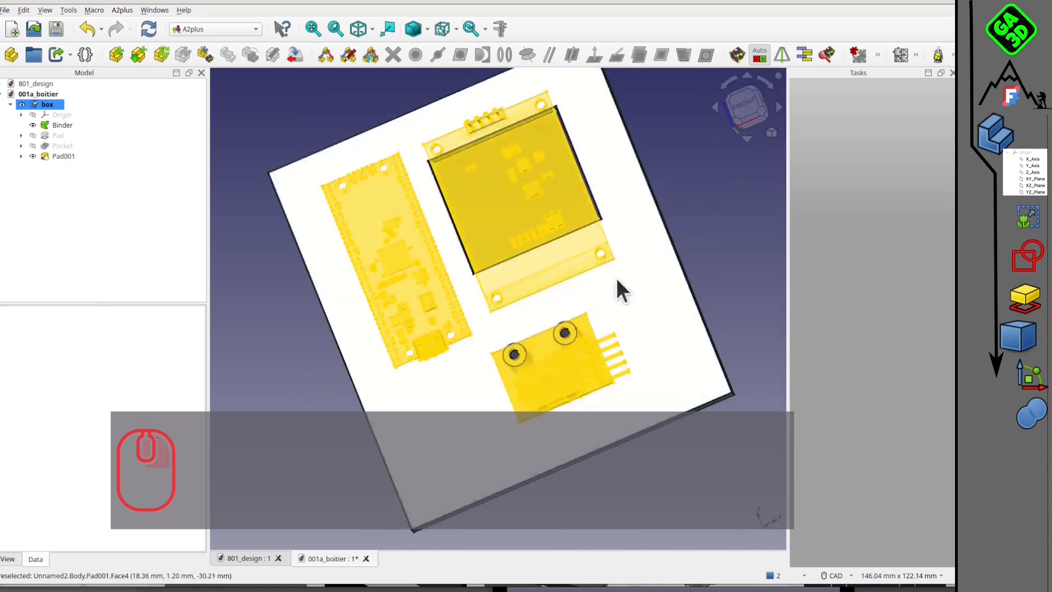
scroll(620, 271, "down", 3)
middle_click_drag(607, 270, 585, 208)
middle_click_drag(550, 260, 580, 157)
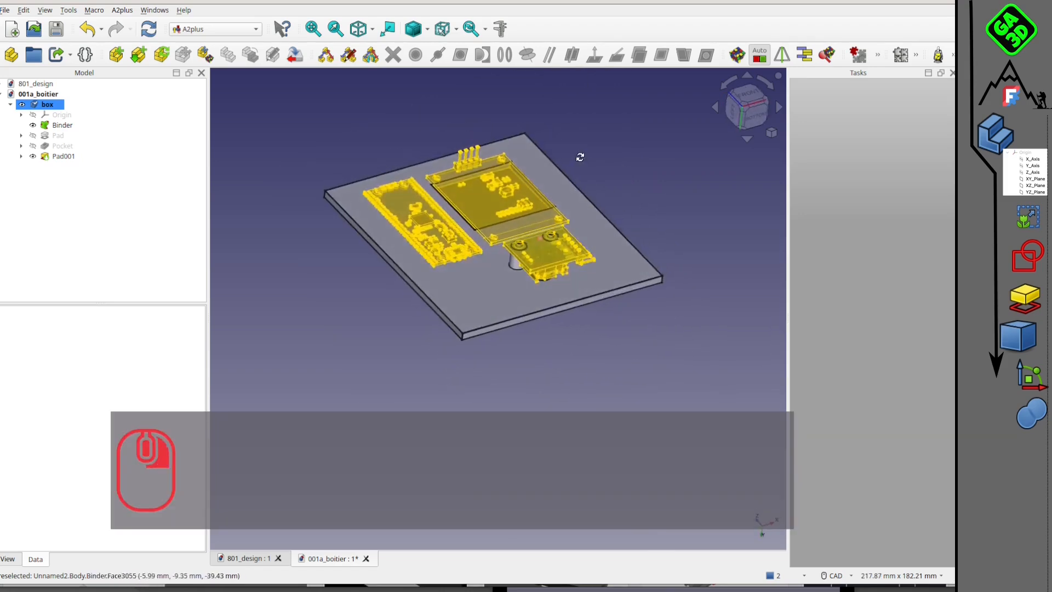
scroll(462, 340, "up", 2)
Select the two short vertical corner edges of the case plate on the Pico side.
middle_click_drag(447, 320, 609, 437)
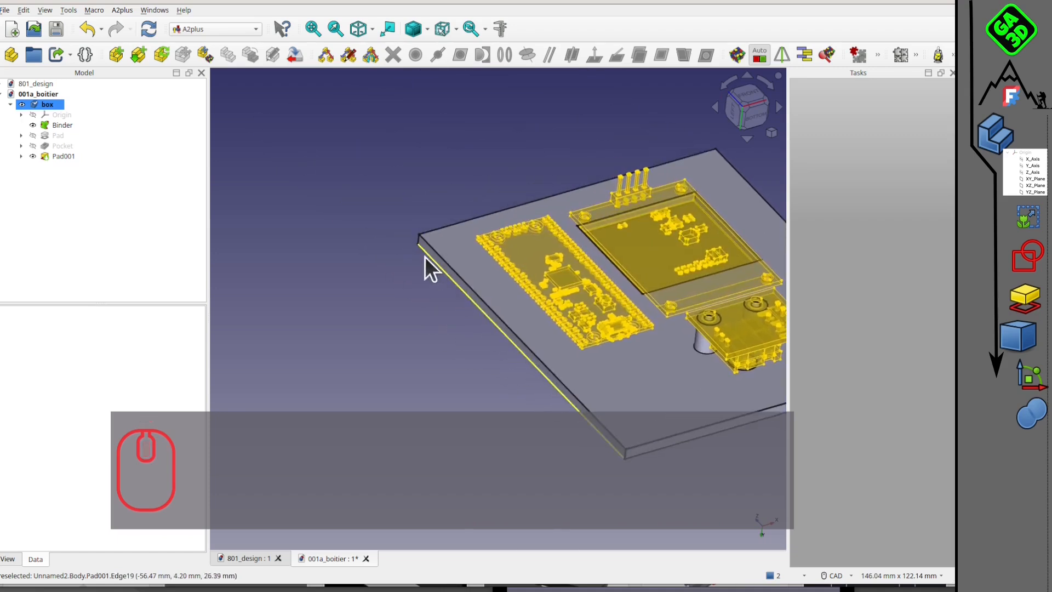
scroll(413, 240, "up", 1)
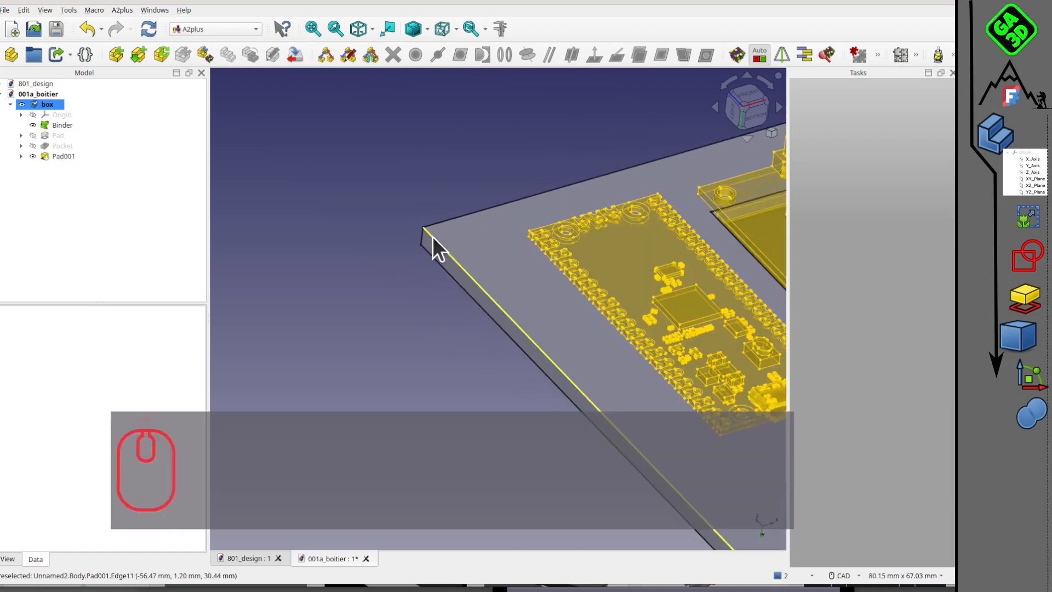
left_click(420, 236)
scroll(396, 305, "down", 3)
scroll(396, 305, "down", 3)
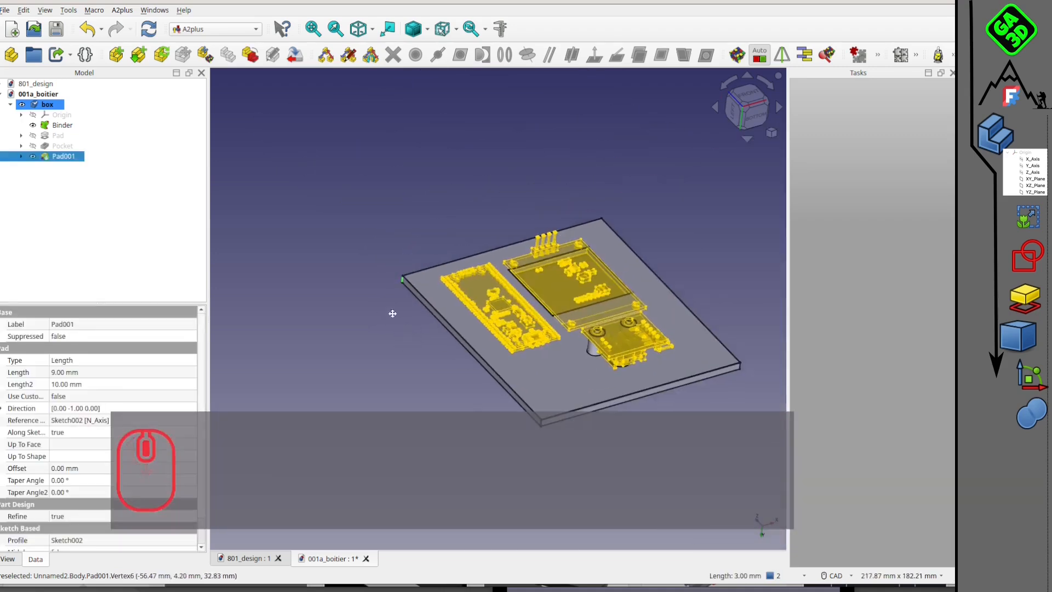
middle_click_drag(387, 341, 400, 353)
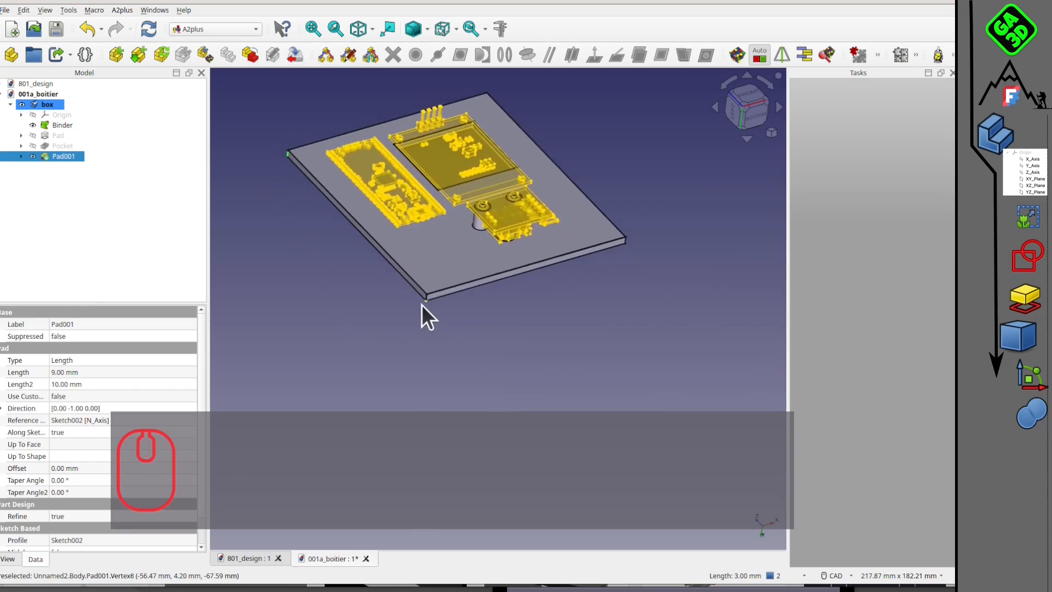
scroll(430, 302, "up", 7)
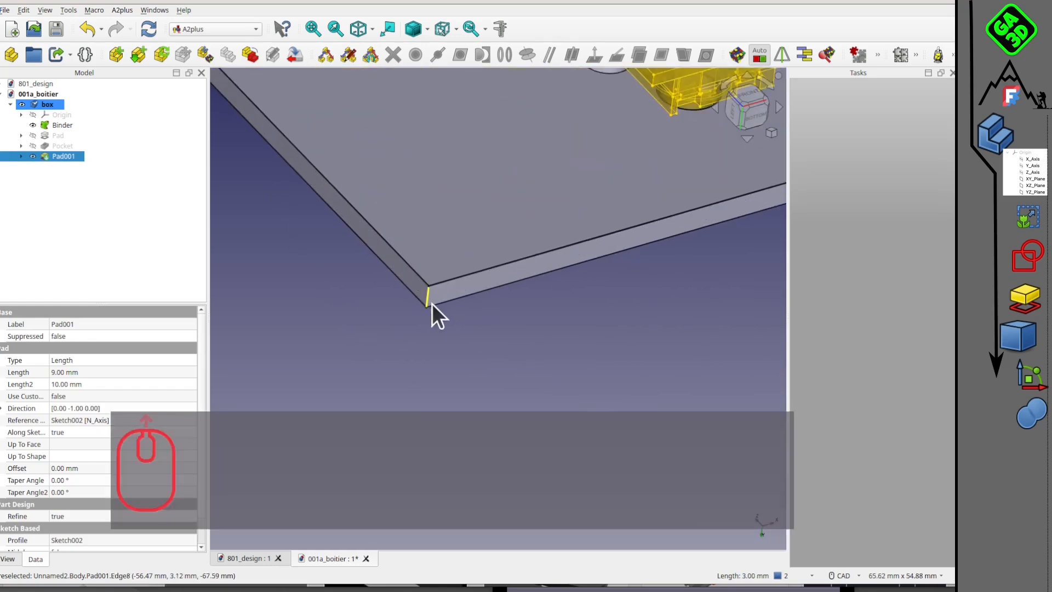
left_click(428, 297, "ctrl")
Add the two short vertical corner edges on the display side of the plate to the selection.
scroll(539, 337, "down", 7)
middle_click_drag(607, 334, 730, 297)
scroll(684, 299, "up", 7)
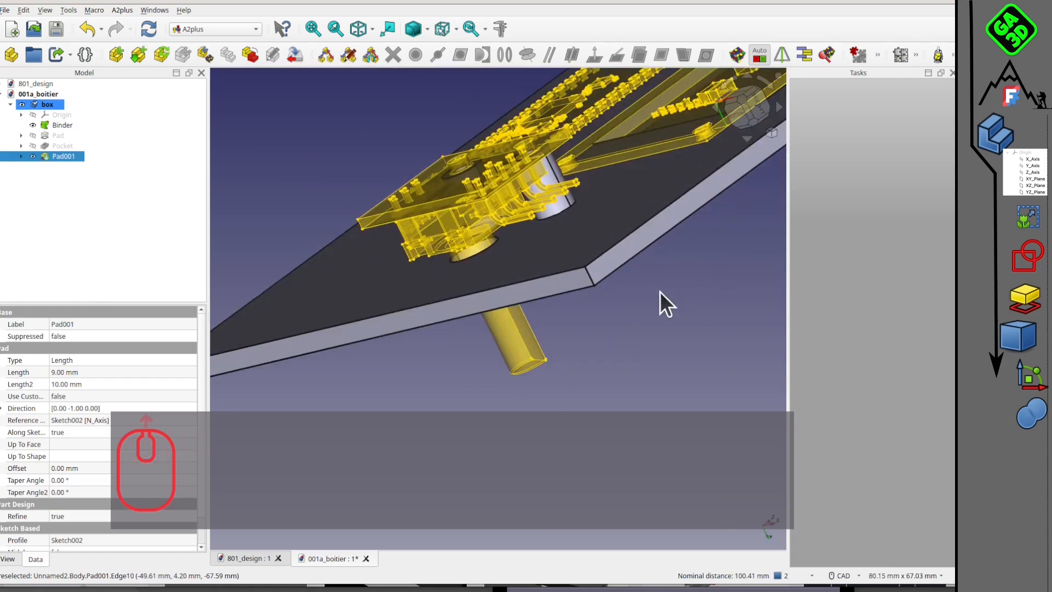
left_click(586, 272, "ctrl")
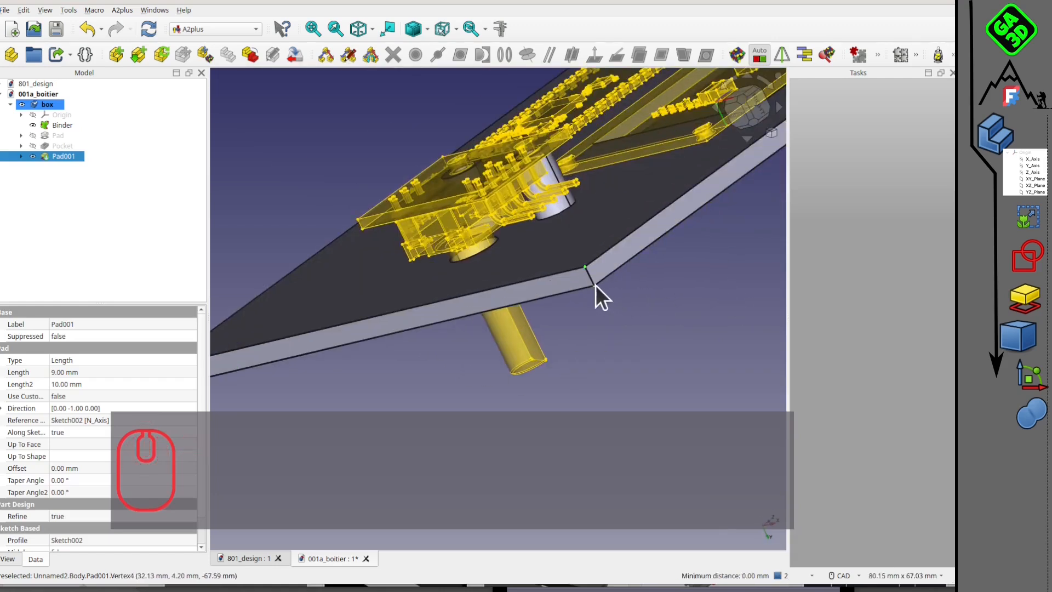
left_click(587, 268, "ctrl")
left_click(590, 279, "ctrl")
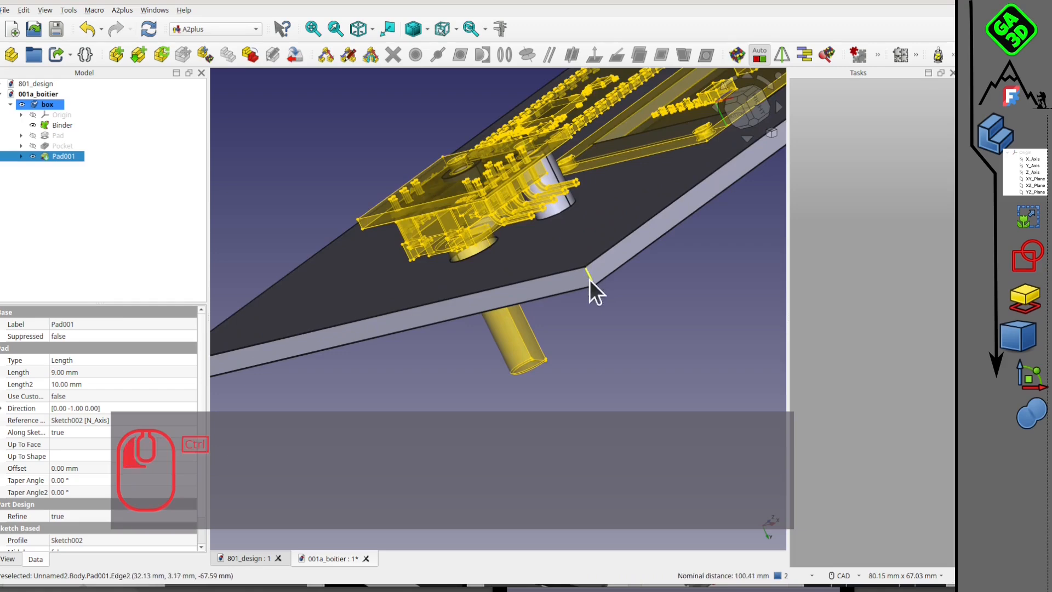
scroll(631, 322, "down", 2)
middle_click_drag(650, 354, 400, 430)
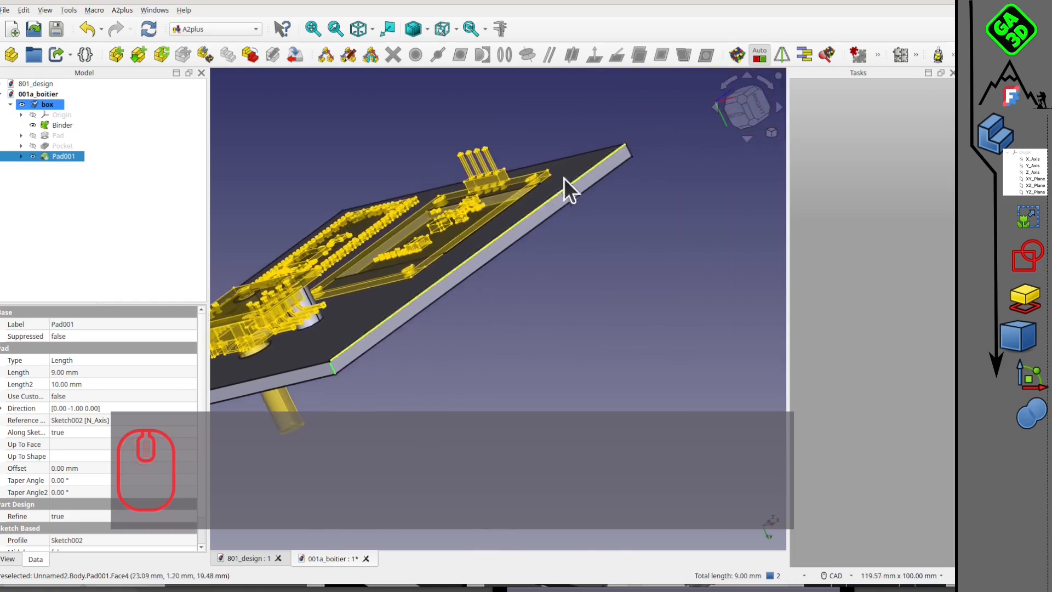
left_click(630, 153, "ctrl")
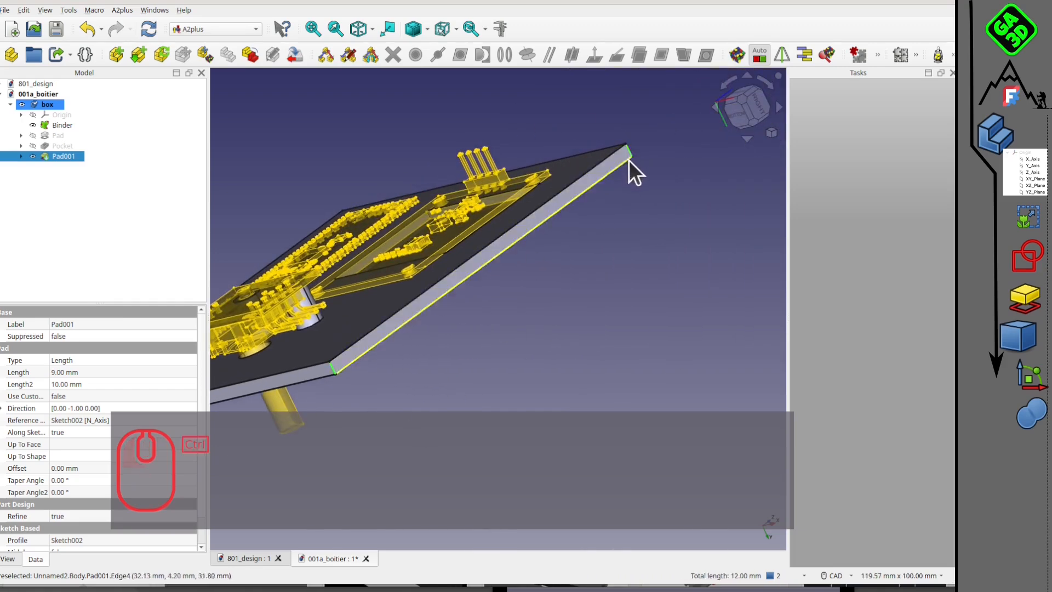
Switch to the Part Design workbench and fillet the four selected corner edges of the plate with a 10 mm radius.
left_click(216, 31)
left_click(224, 275)
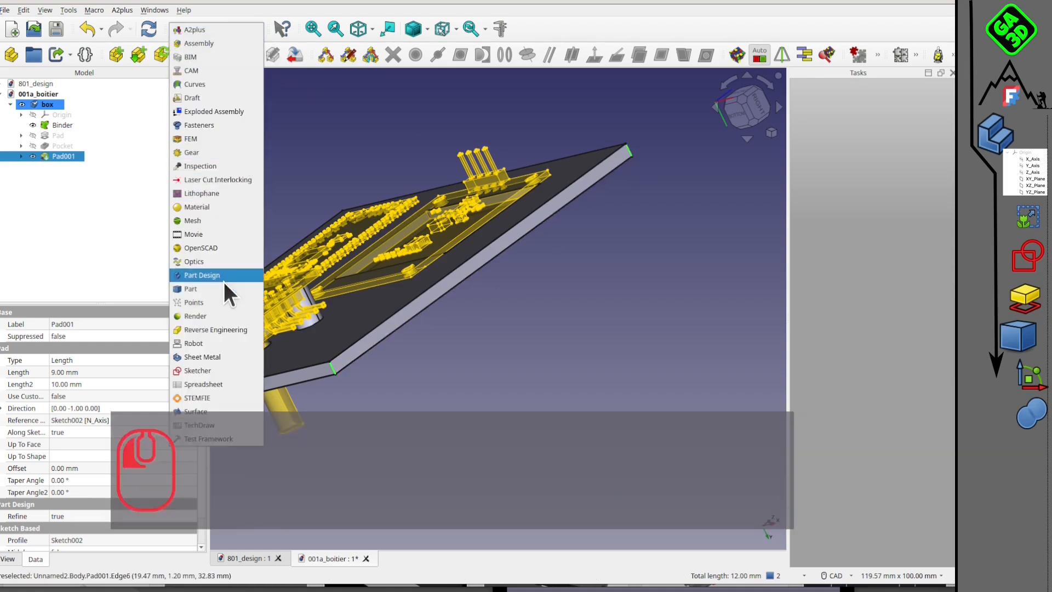
left_click(735, 51)
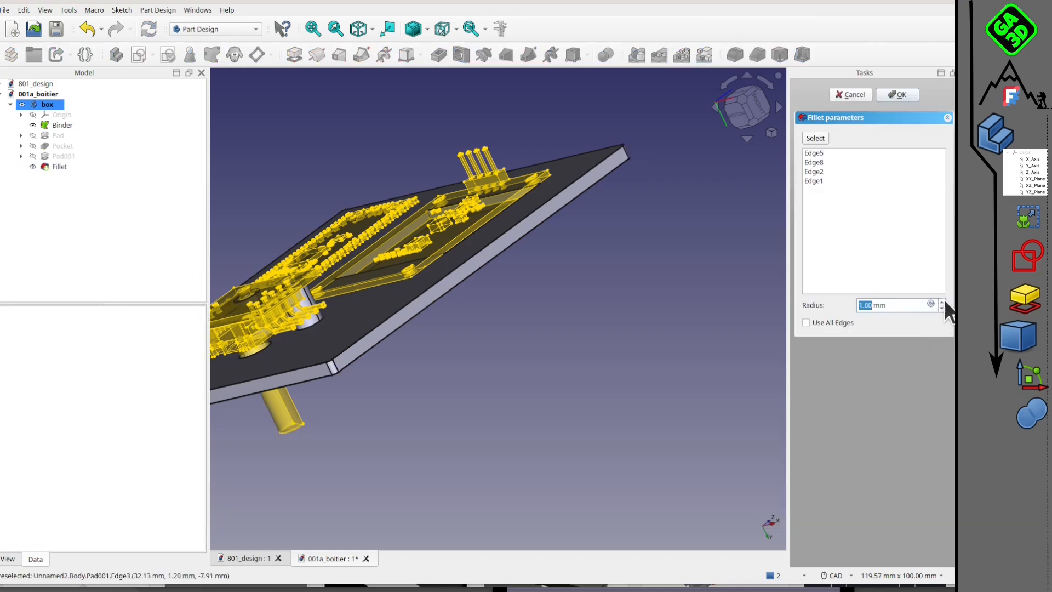
left_click(941, 308)
left_click(941, 300)
left_click(943, 299)
left_click(942, 309)
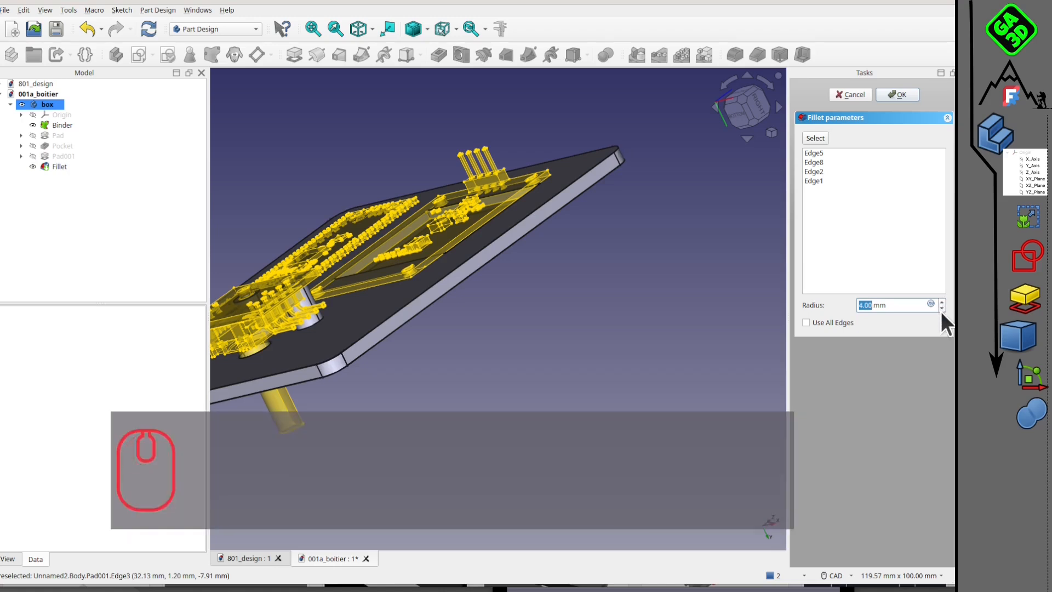
left_click(942, 303)
left_click(942, 303)
left_click(942, 303)
left_click(943, 303)
left_click(943, 302)
left_click(942, 303)
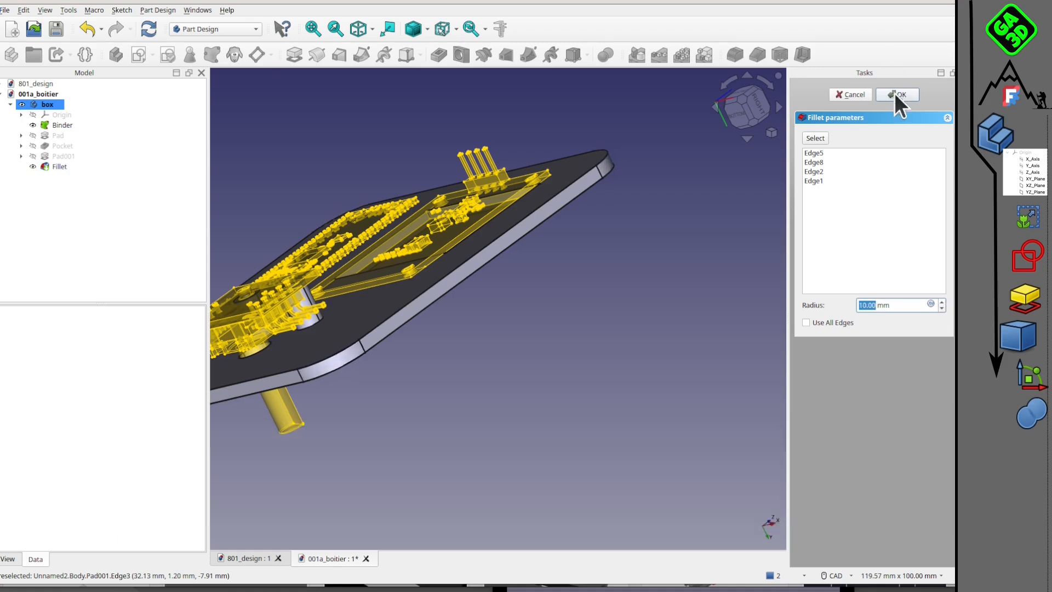
left_click(897, 94)
Examine the plate's rounded corners and the board layout from several angles.
scroll(630, 273, "down", 4)
middle_click_drag(619, 296, 377, 206)
left_click(738, 113)
middle_click_drag(486, 211, 487, 180)
scroll(520, 270, "up", 3)
middle_click_drag(587, 303, 535, 332)
scroll(598, 337, "down", 5)
middle_click_drag(599, 337, 538, 418)
scroll(419, 255, "up", 2)
middle_click_drag(419, 255, 566, 270)
scroll(544, 310, "up", 2)
middle_click_drag(527, 330, 378, 127)
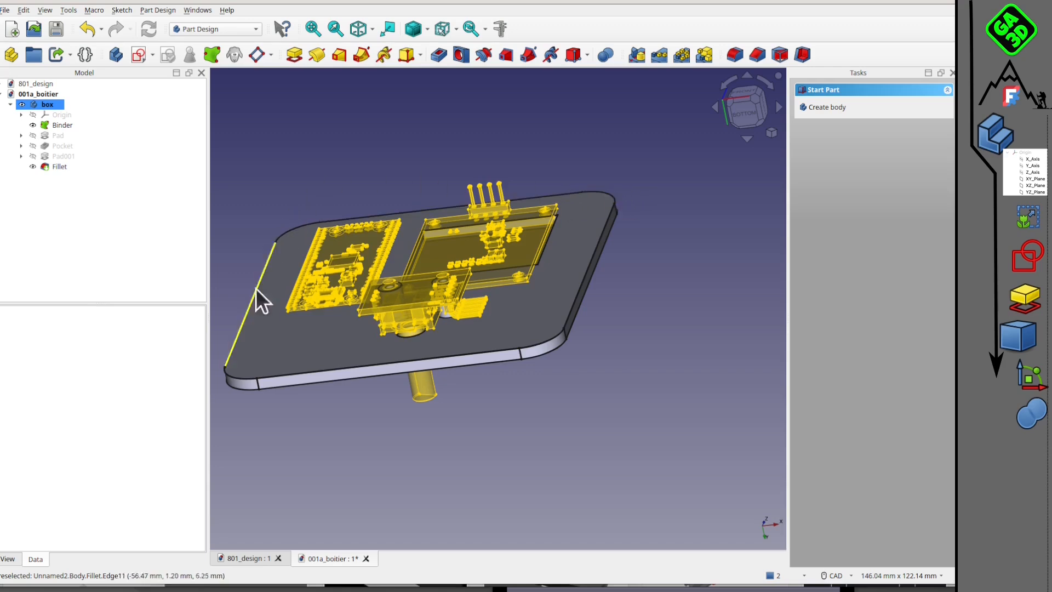
middle_click_drag(525, 326, 489, 305)
scroll(482, 308, "down", 3)
scroll(548, 341, "up", 2)
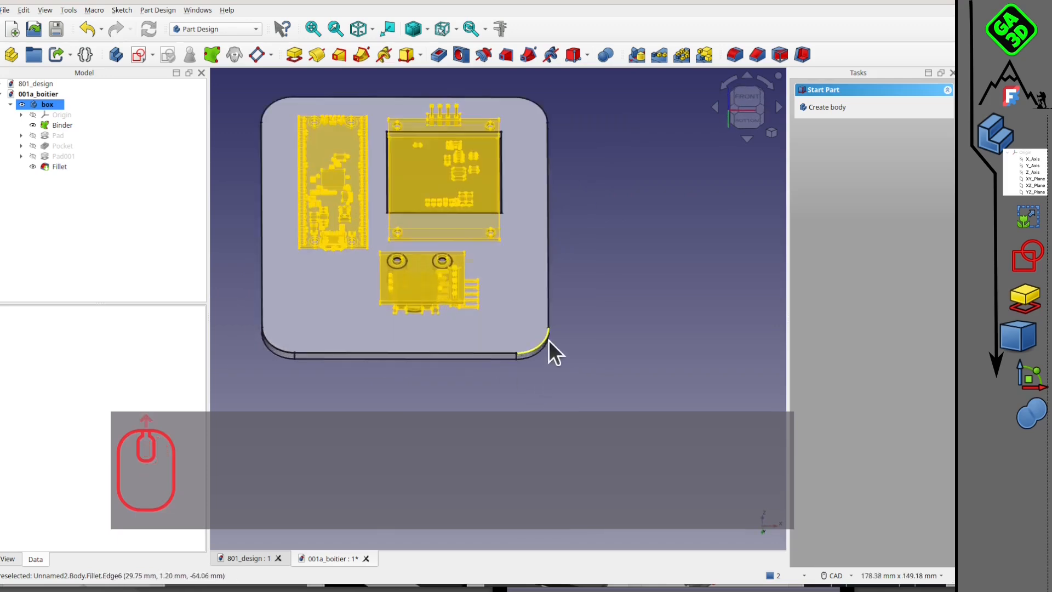
scroll(556, 335, "up", 2)
middle_click_drag(531, 371, 458, 331)
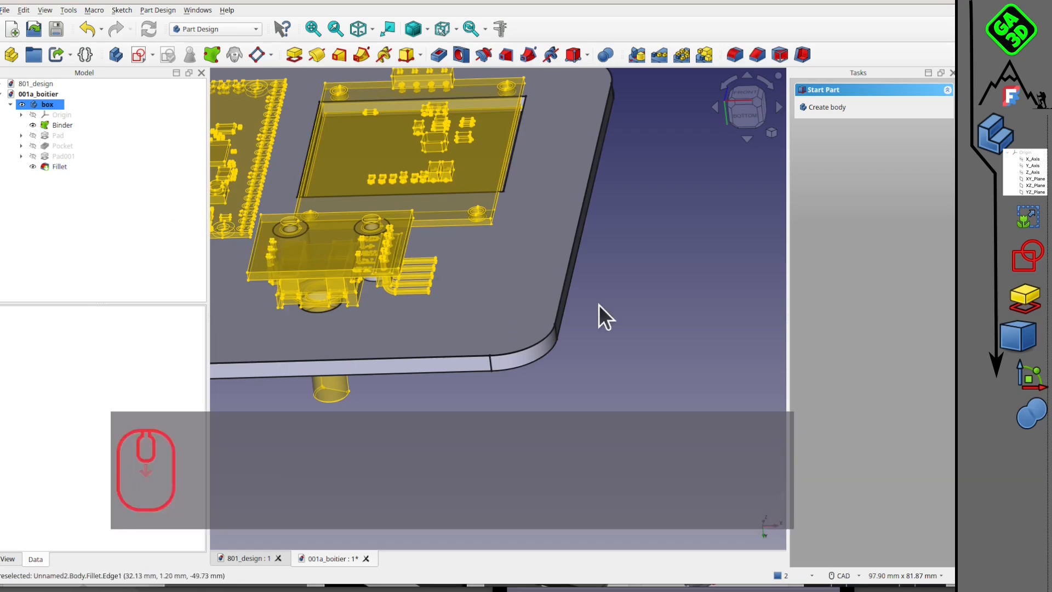
scroll(579, 292, "down", 3)
middle_click_drag(579, 293, 569, 274)
Create a sketch on the plate's straight side face nearest the encoder, linking the plate's display-side end edge as external geometry.
left_click(750, 117)
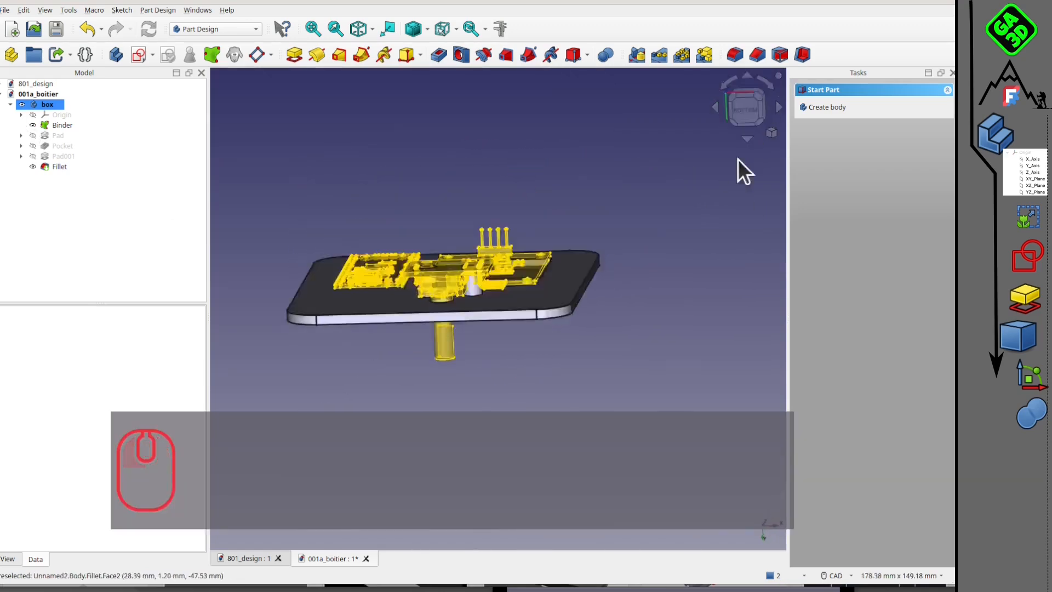
scroll(567, 347, "up", 3)
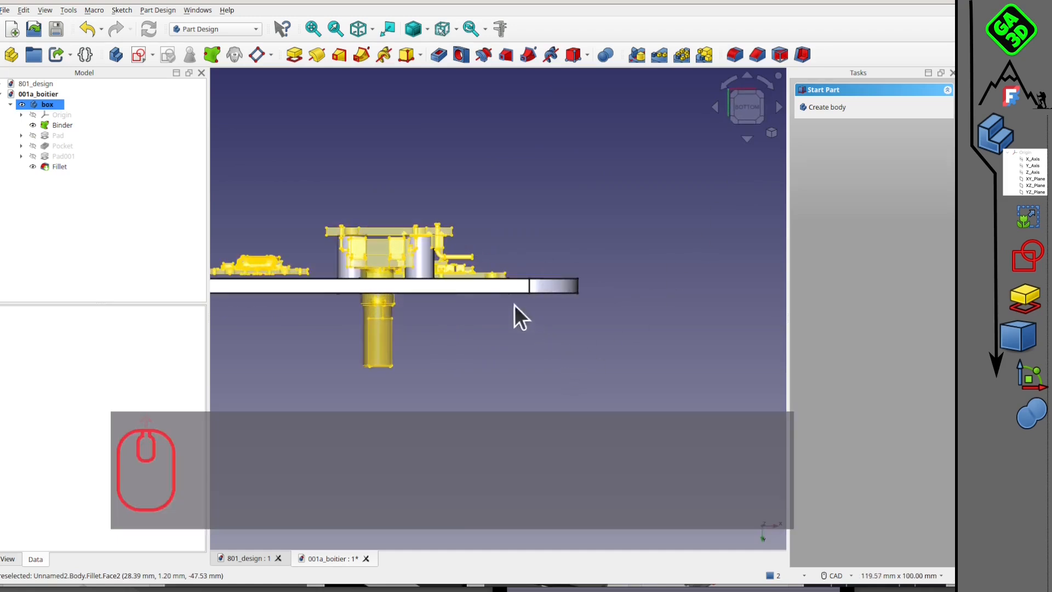
left_click(498, 281)
left_click(564, 249)
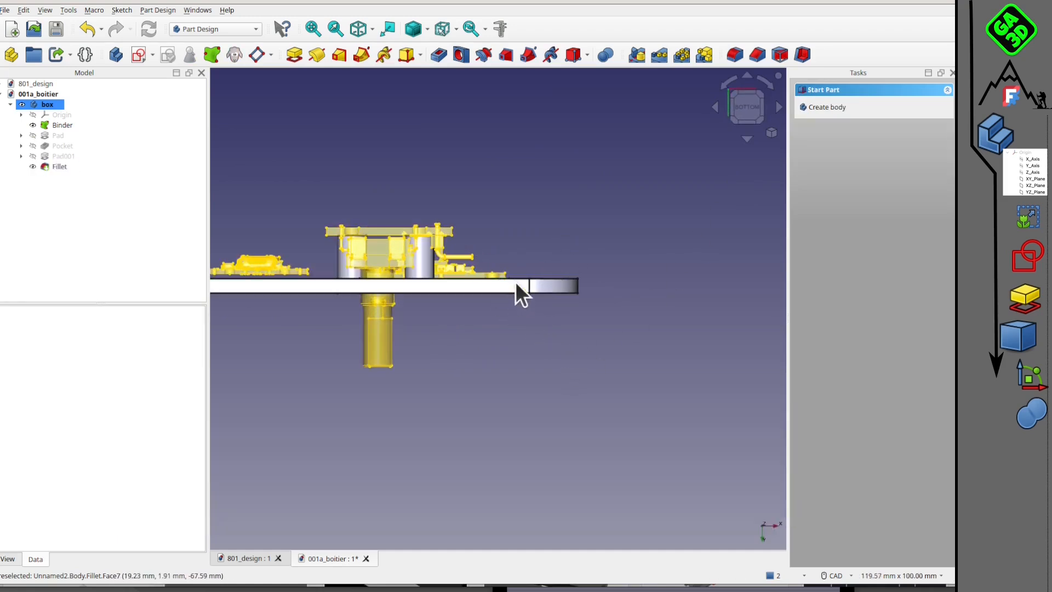
left_click(517, 290)
mouse_move(592, 224)
middle_mouse_down()
mouse_move(590, 254)
mouse_move(557, 303)
middle_mouse_up()
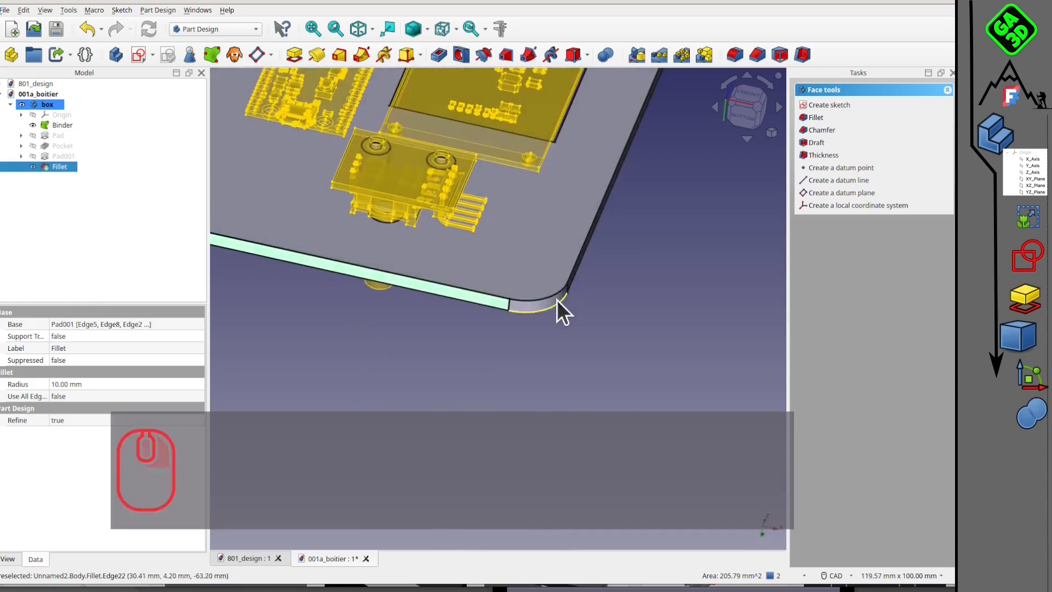
left_click(137, 55)
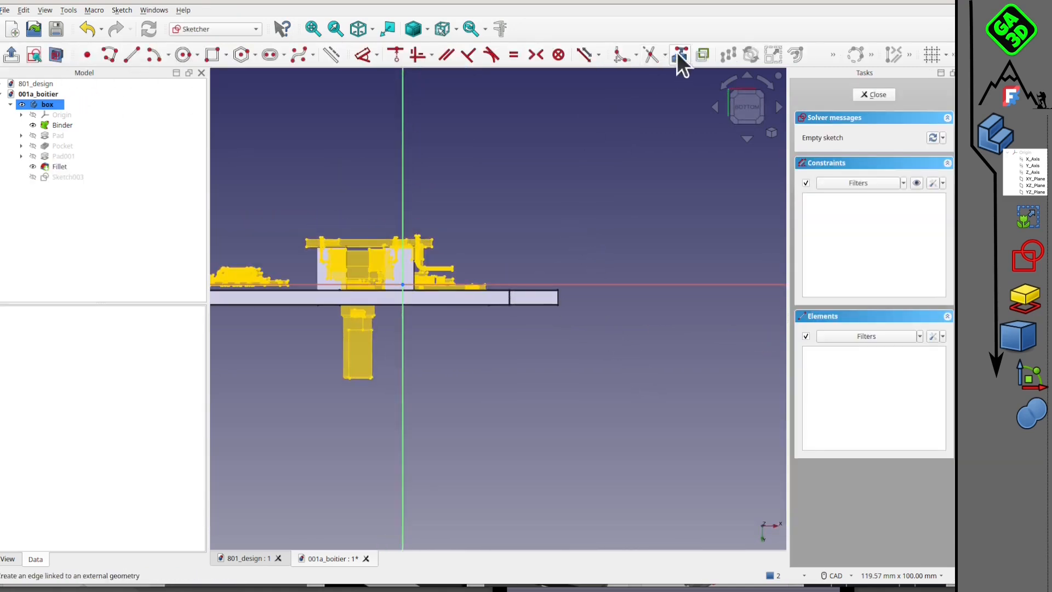
scroll(610, 331, "up", 3)
left_click(524, 279)
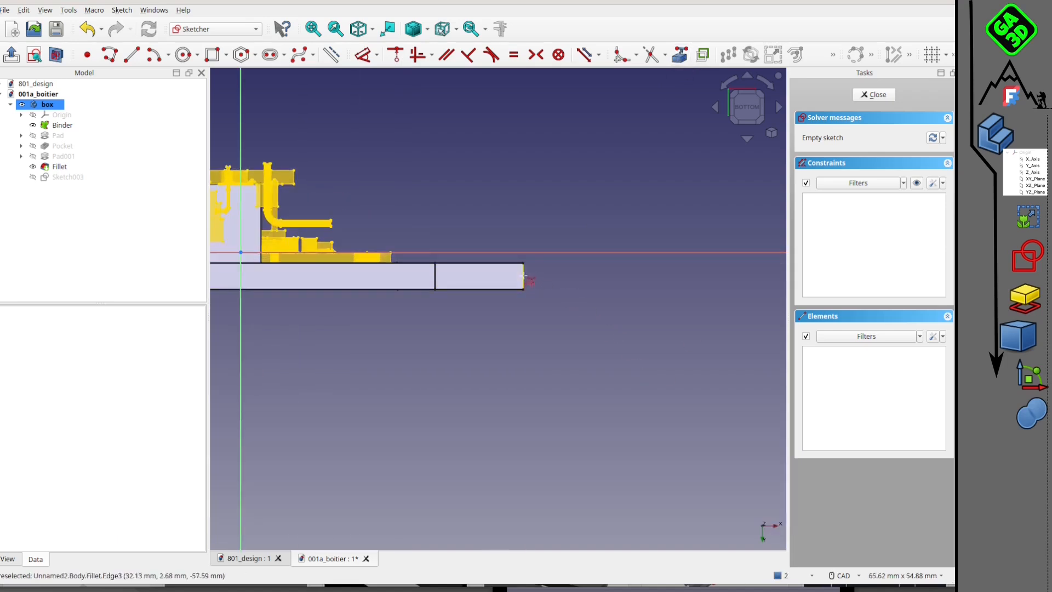
middle_click_drag(554, 211, 483, 244)
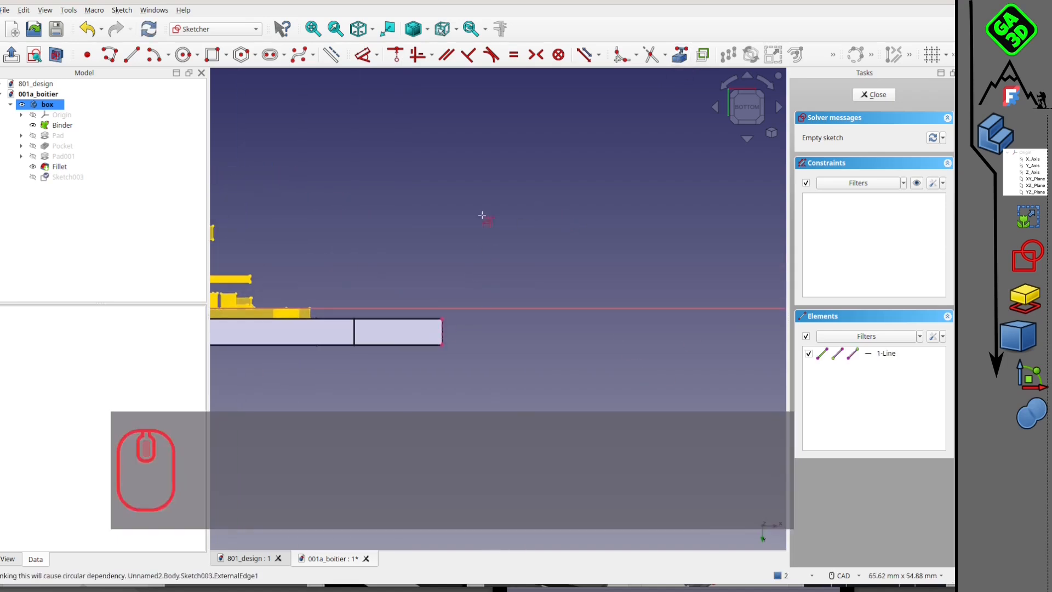
Draw a rectangle 3 mm wide and 25 mm high from the linked edge's board-side endpoint, above the plate, and close the sketch.
left_click(212, 55)
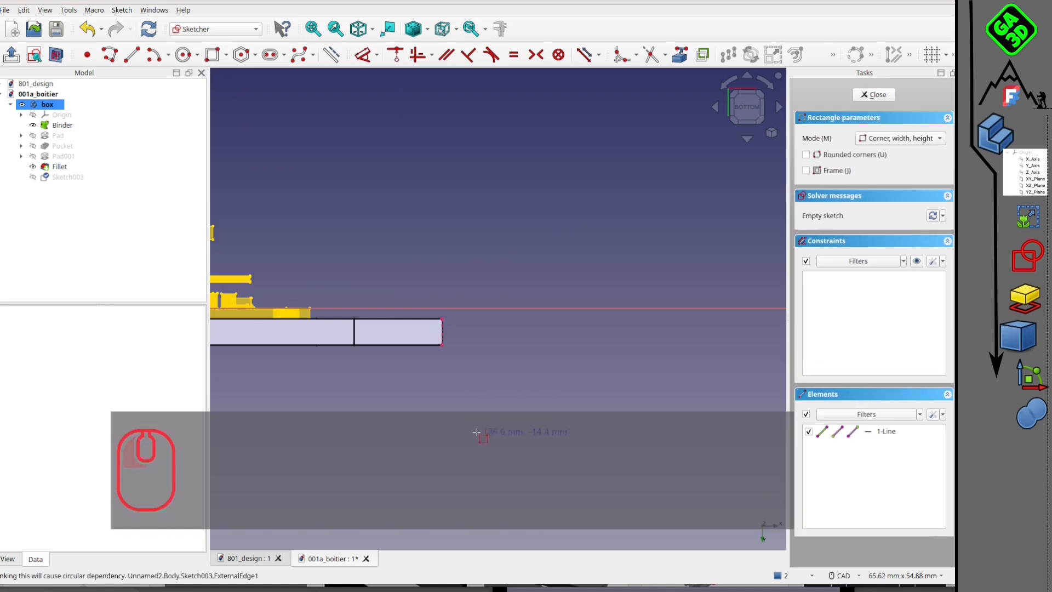
left_click(442, 318)
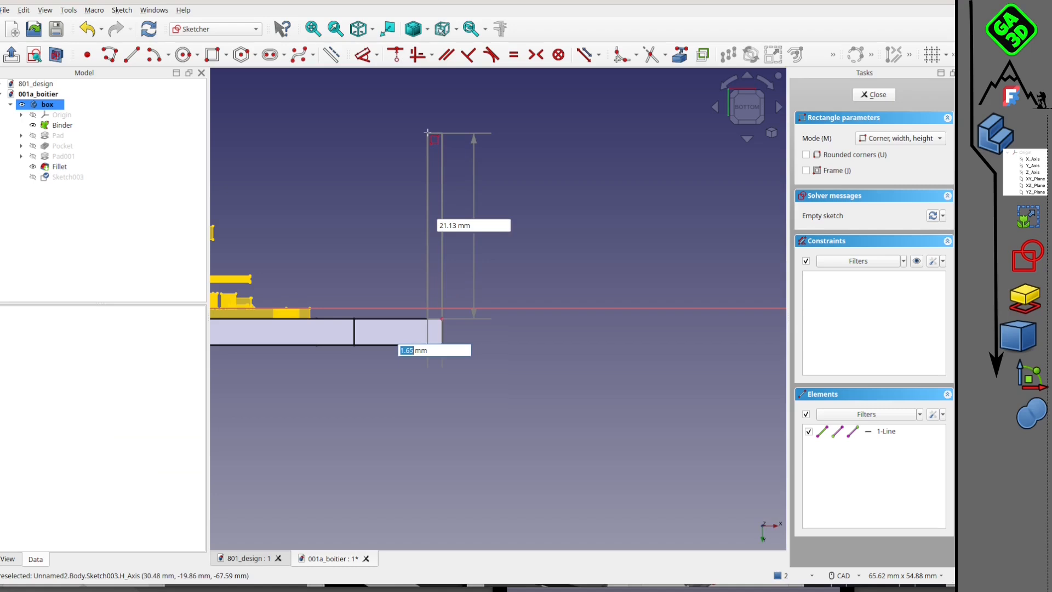
type("3")
key("Return")
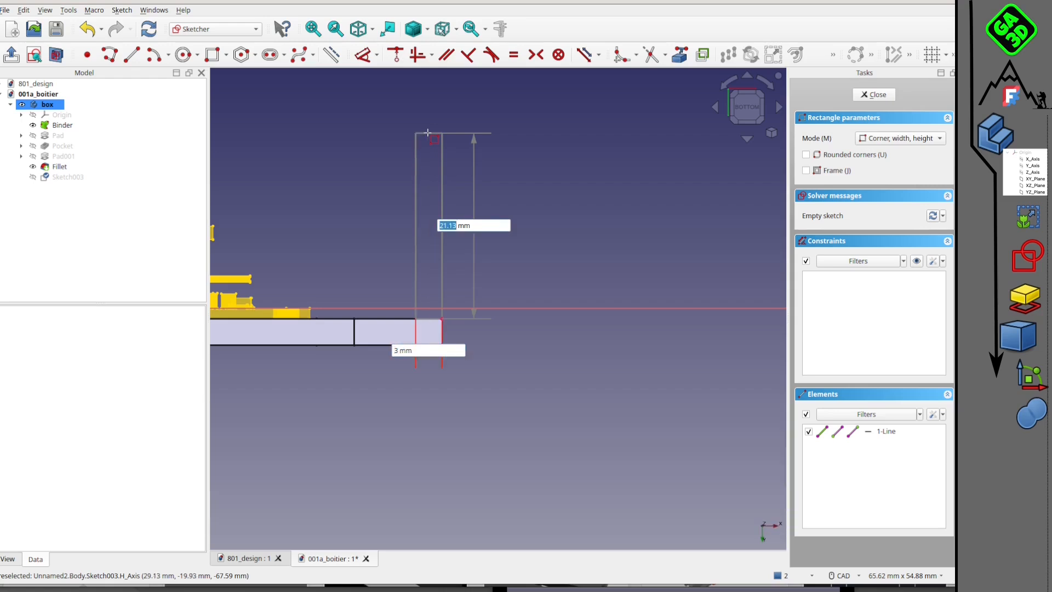
type("25")
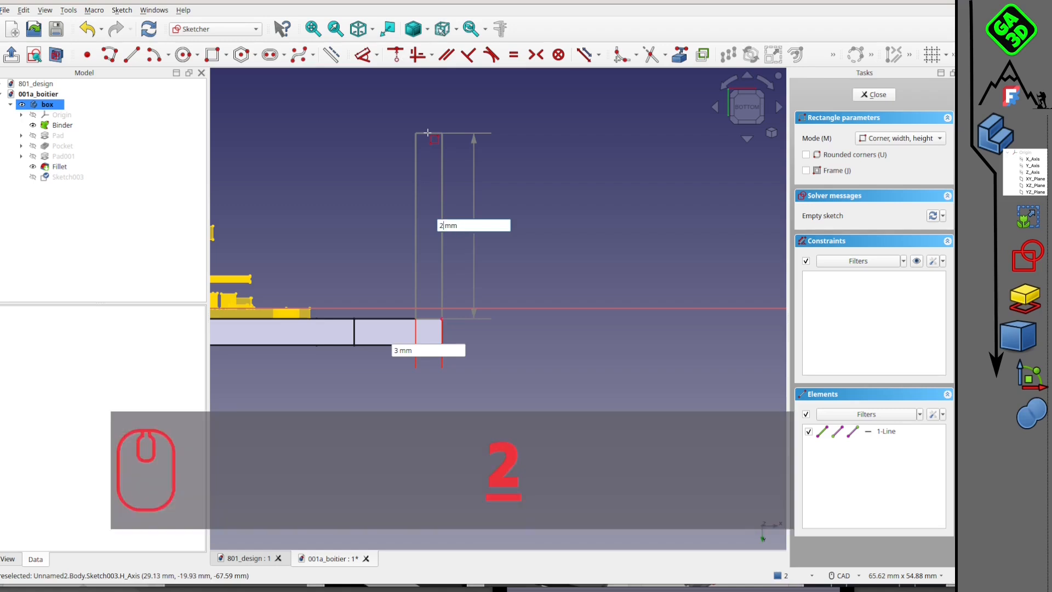
key("Return")
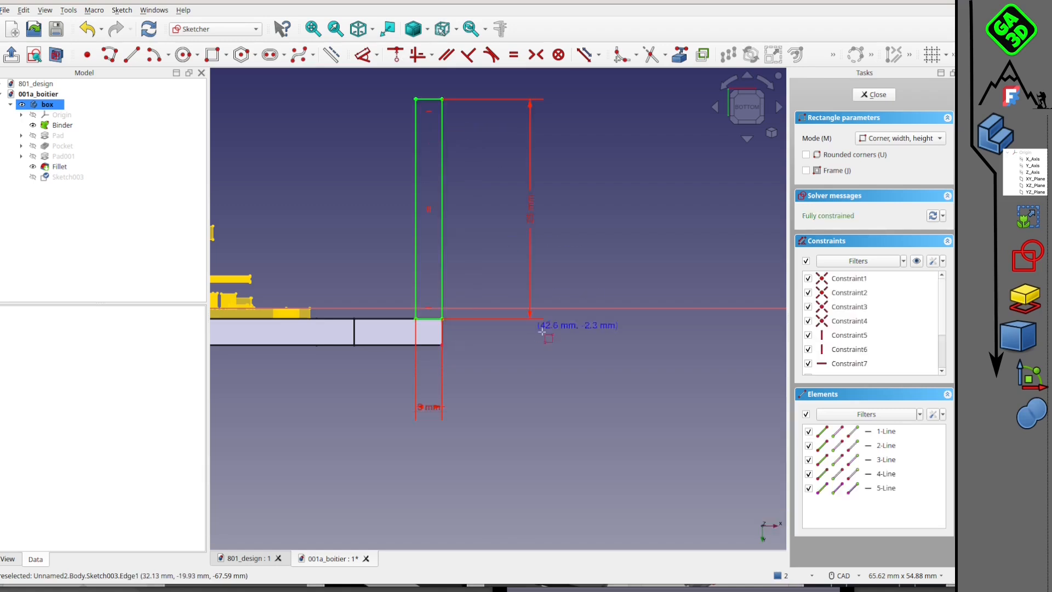
scroll(570, 178, "down", 2)
mouse_move(550, 234)
middle_mouse_down()
mouse_move(549, 270)
mouse_move(446, 321)
mouse_move(488, 305)
mouse_move(439, 406)
mouse_move(440, 330)
middle_mouse_up()
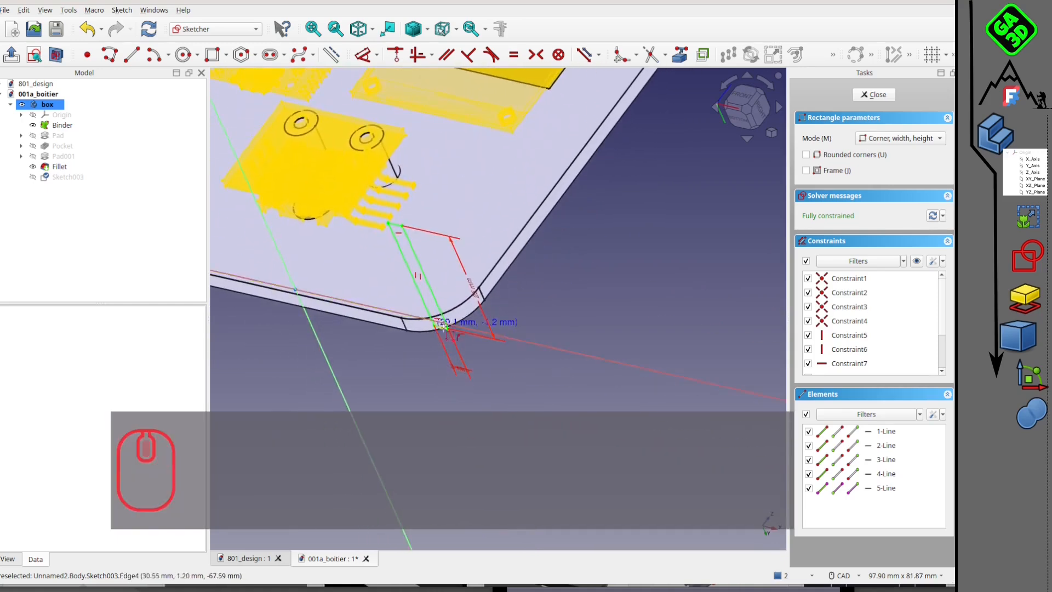
left_click(882, 95)
scroll(513, 332, "down", 5)
middle_click_drag(536, 350, 401, 342)
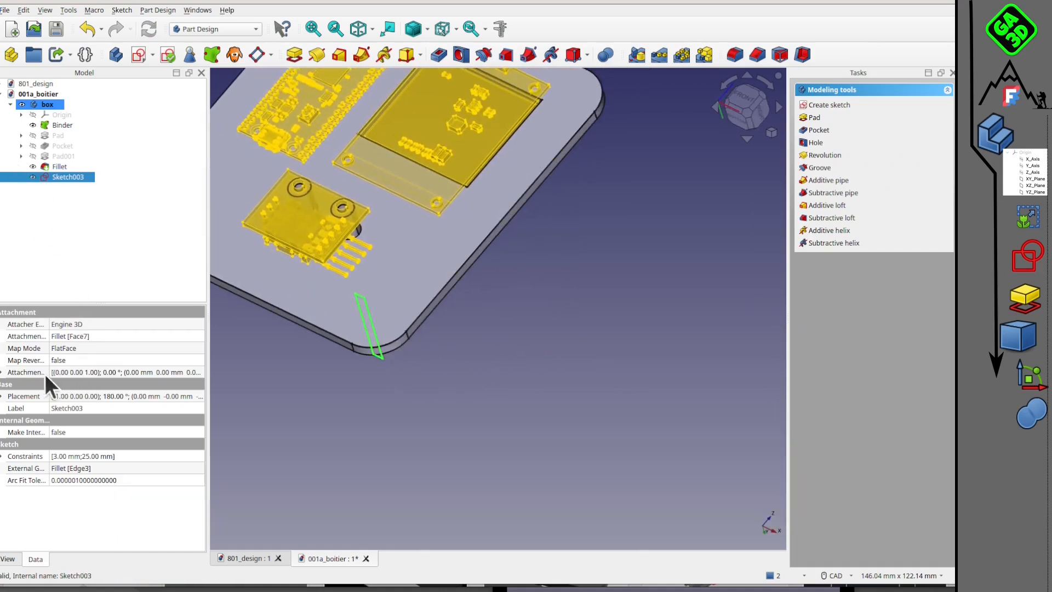
Set the z position of the rectangle sketch's attachment offset to -10 mm, matching the corner fillet radius.
left_click(3, 373)
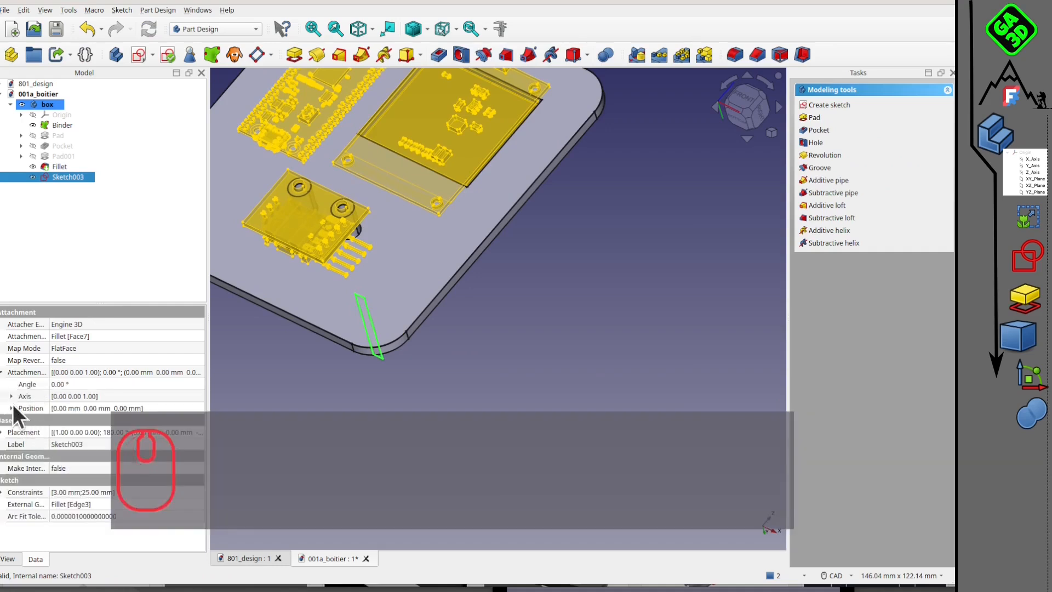
left_click(12, 408)
left_click(60, 444)
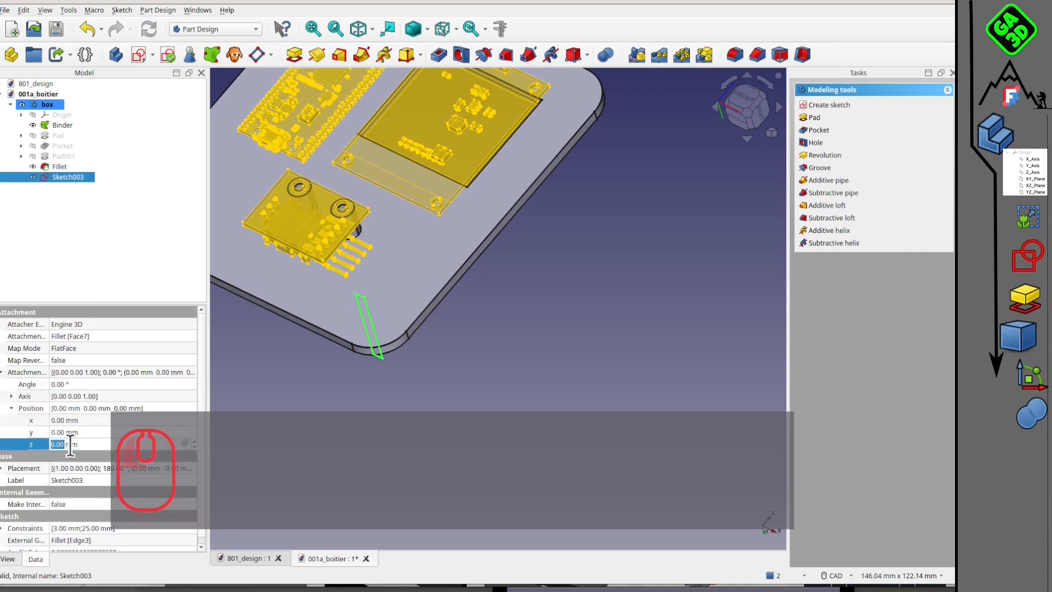
left_click(194, 440)
left_click(195, 442)
left_click(196, 441)
left_click(195, 442)
left_click(194, 441)
left_click(194, 441)
left_click(195, 441)
left_click(194, 442)
left_click(194, 441)
left_click(194, 442)
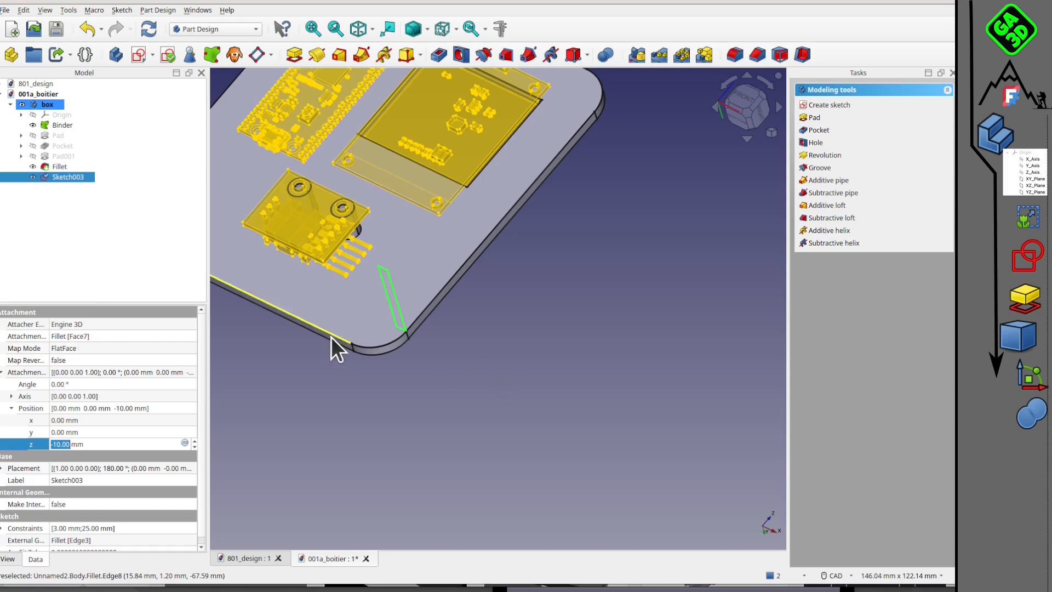
scroll(331, 337, "up", 2)
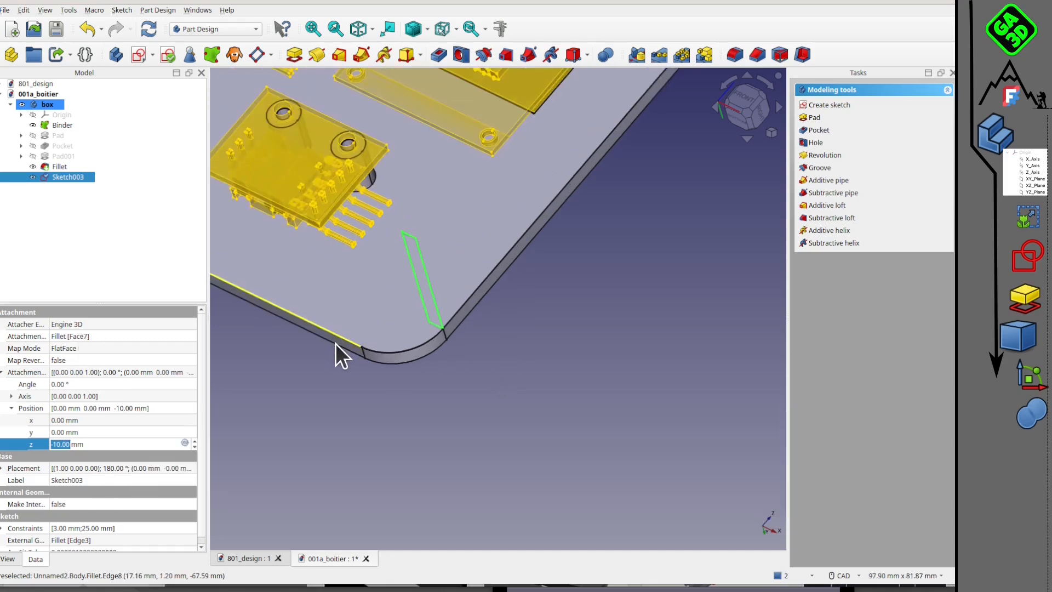
Start an additive pipe with the wall rectangle sketch as profile and add the plate's long side edge beside it to the path.
scroll(342, 348, "up", 2)
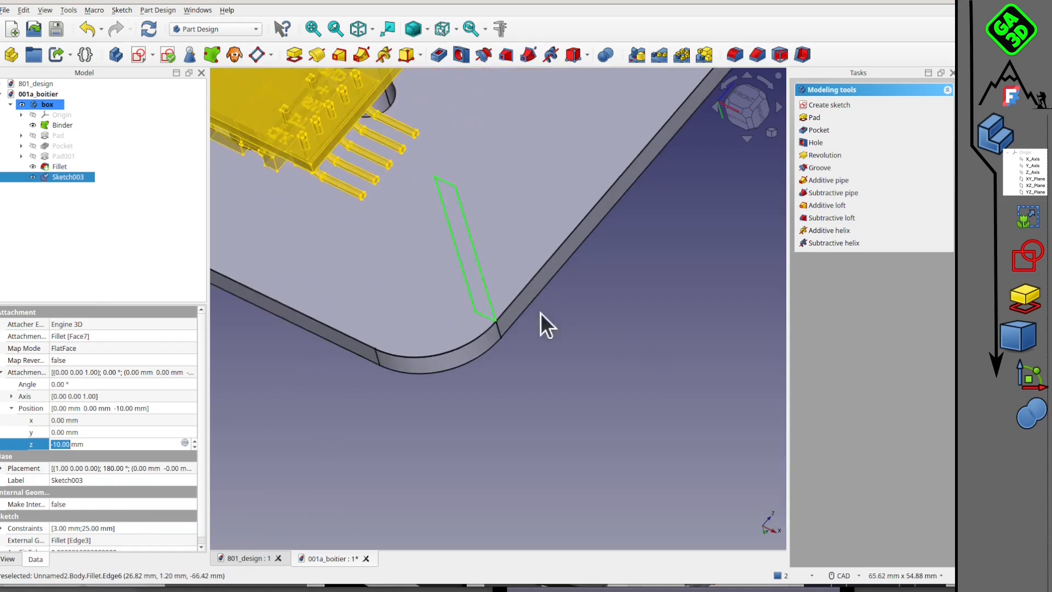
scroll(397, 348, "down", 3)
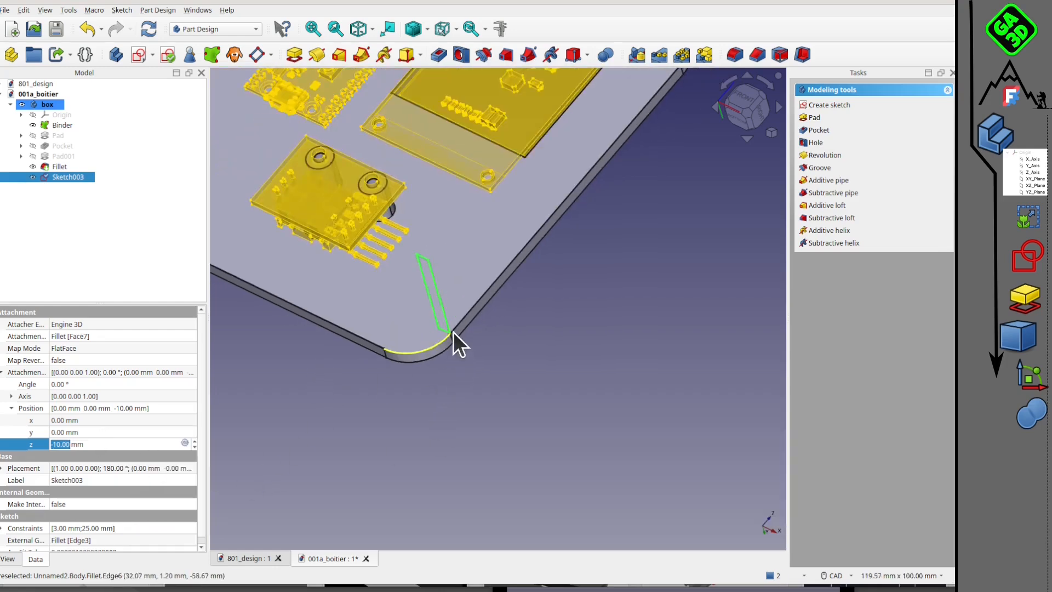
scroll(482, 284, "down", 5)
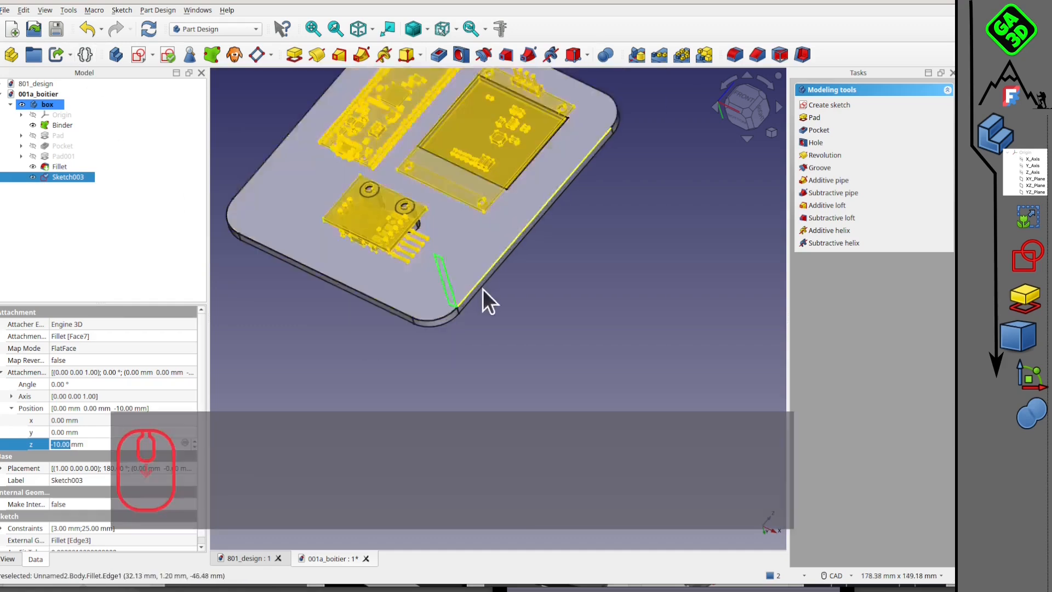
scroll(524, 270, "up", 4)
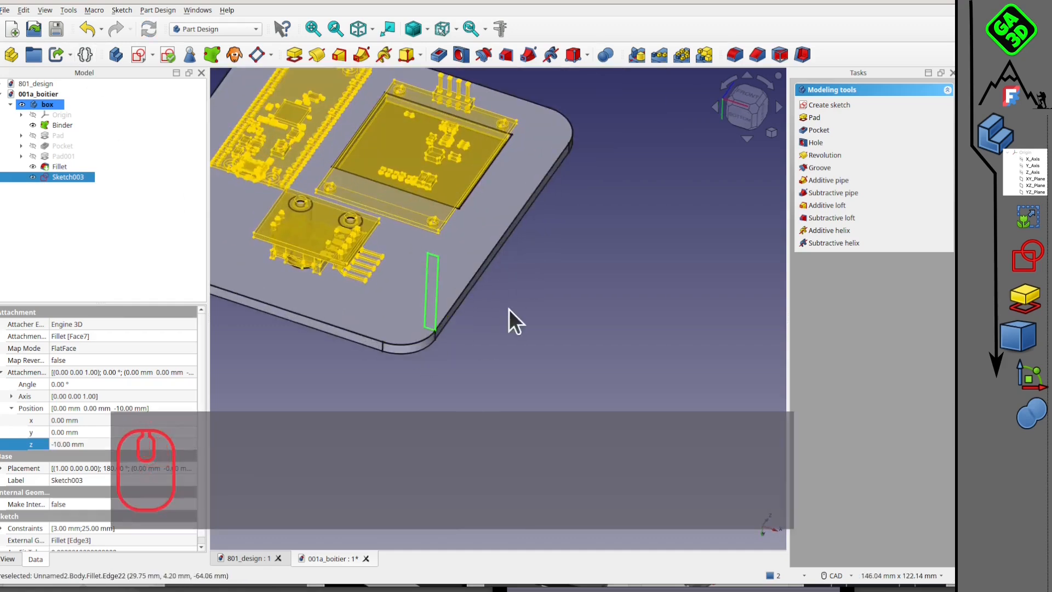
middle_click_drag(530, 271, 573, 338)
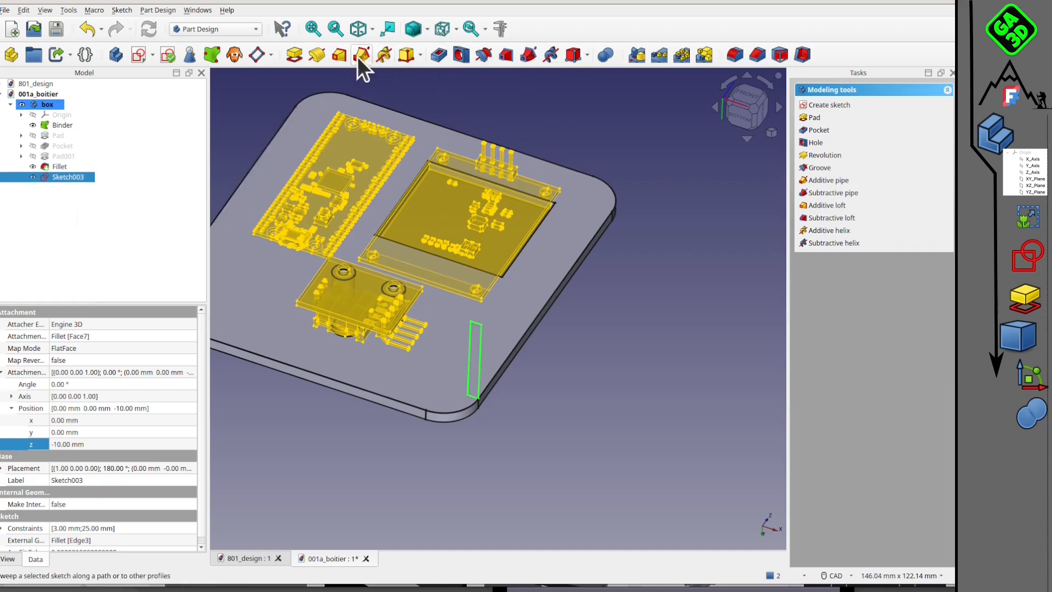
left_click(85, 178)
left_click(360, 56)
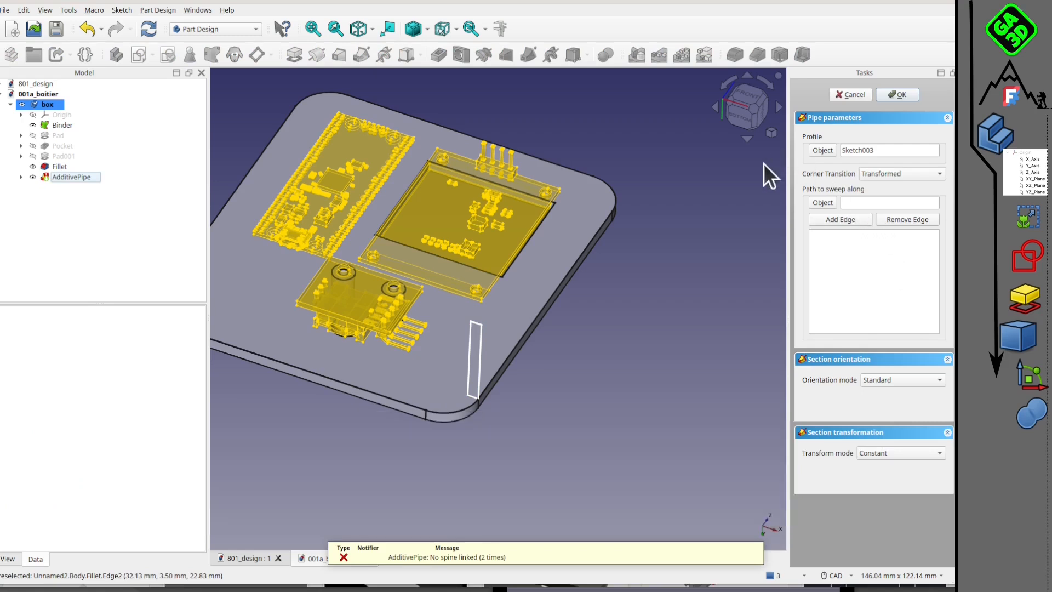
left_click_drag(786, 161, 767, 162)
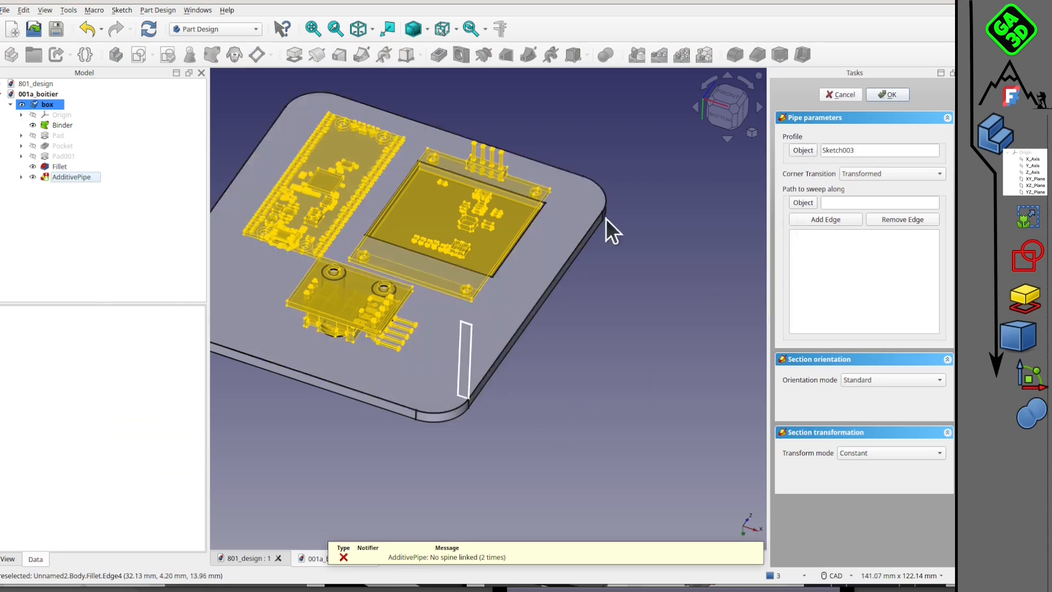
middle_click_drag(643, 345, 667, 325)
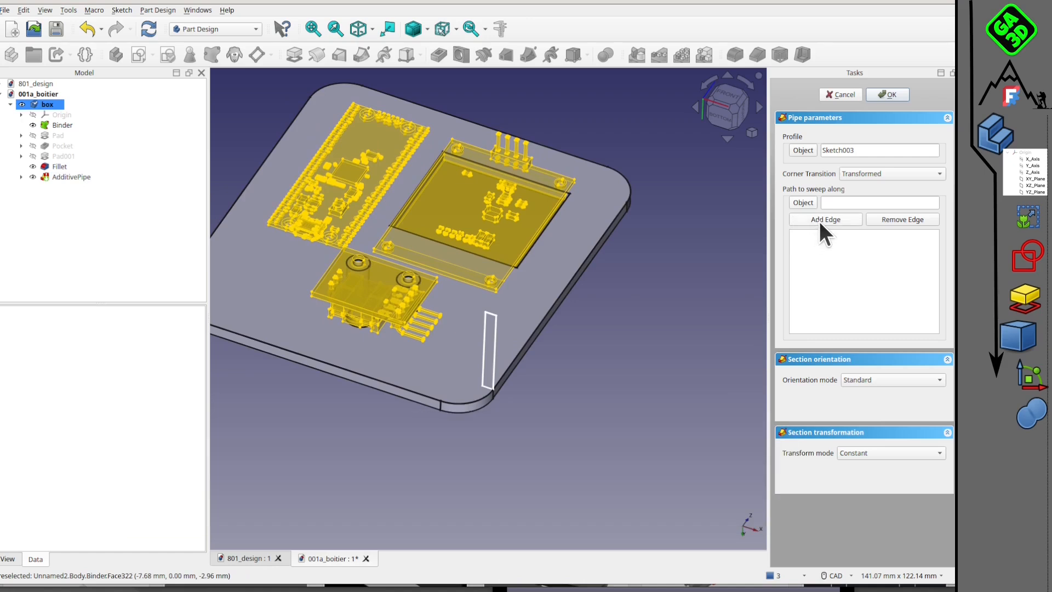
left_click(820, 221)
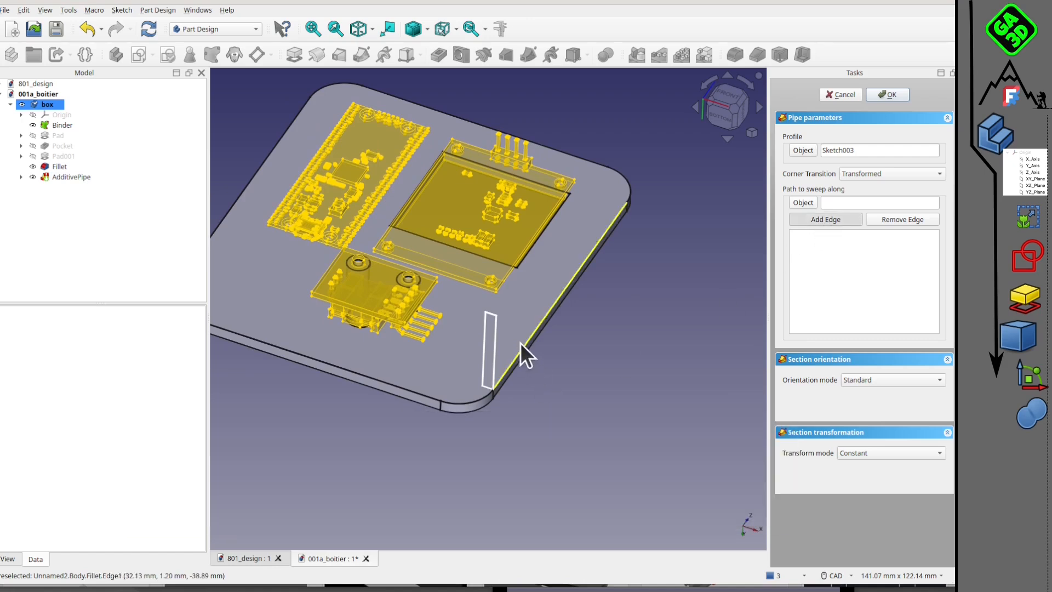
left_click(520, 343)
Extend the pipe path with the adjoining corner arc, the plate's display-side end edge and the following corner arc.
middle_click_drag(584, 358, 210, 483)
left_click(833, 220)
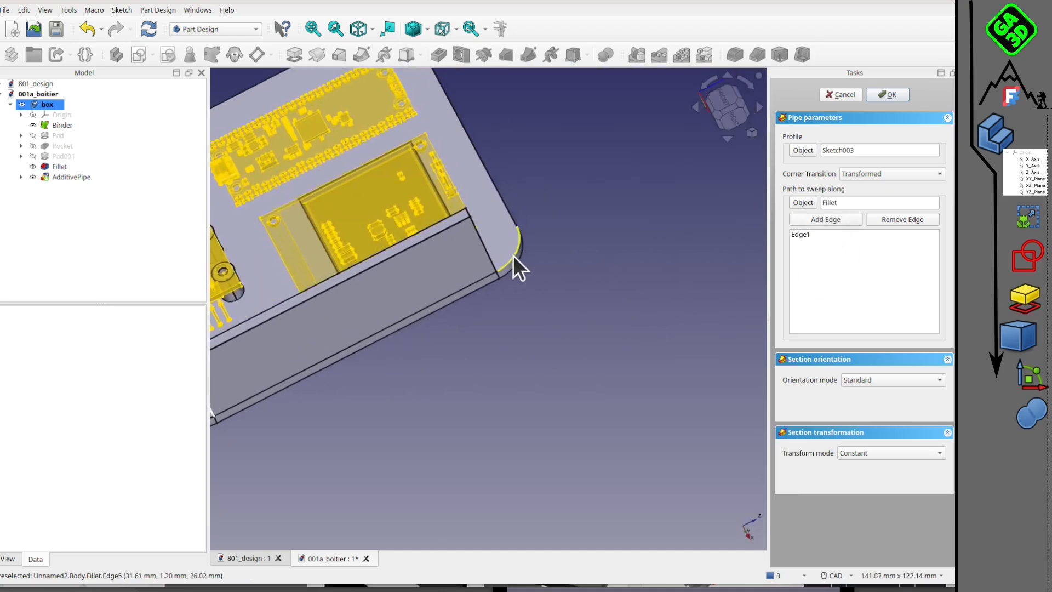
left_click(514, 258)
left_click(806, 219)
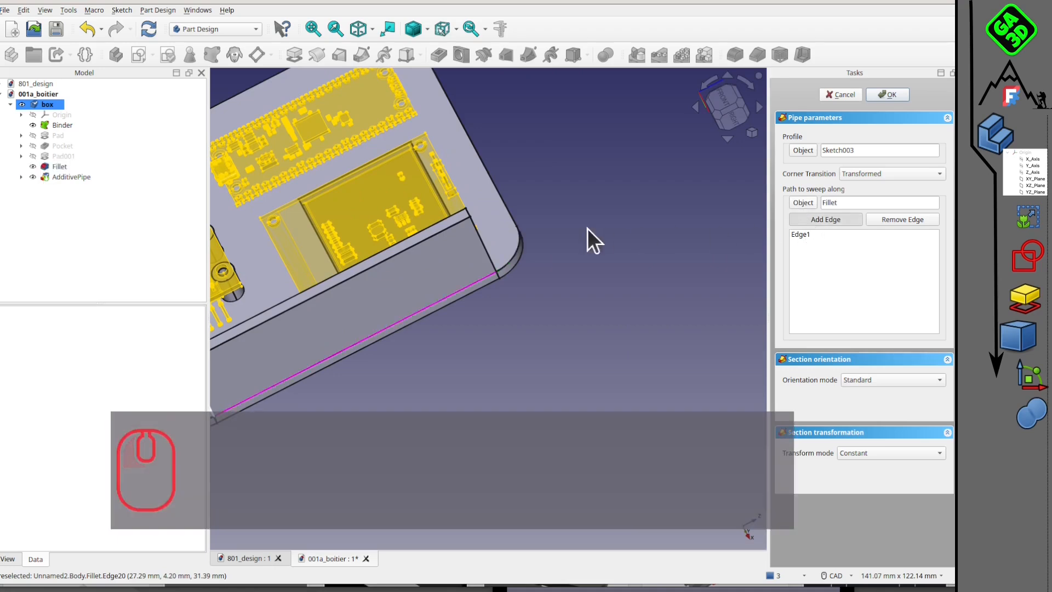
left_click(520, 246)
middle_click_drag(620, 261, 727, 413)
left_click(832, 222)
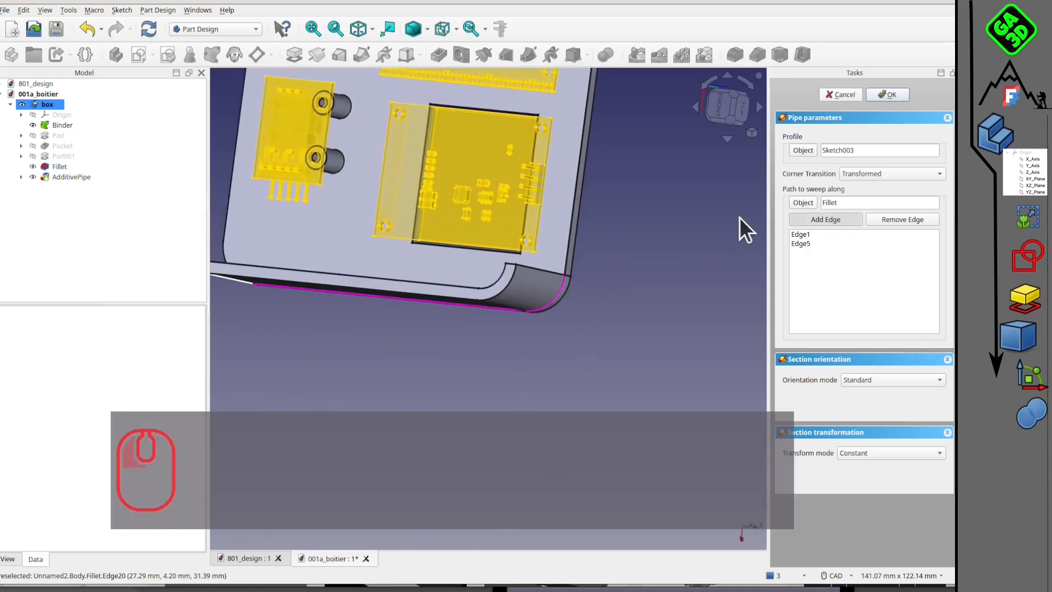
left_click(577, 210)
middle_click_drag(576, 210, 867, 266)
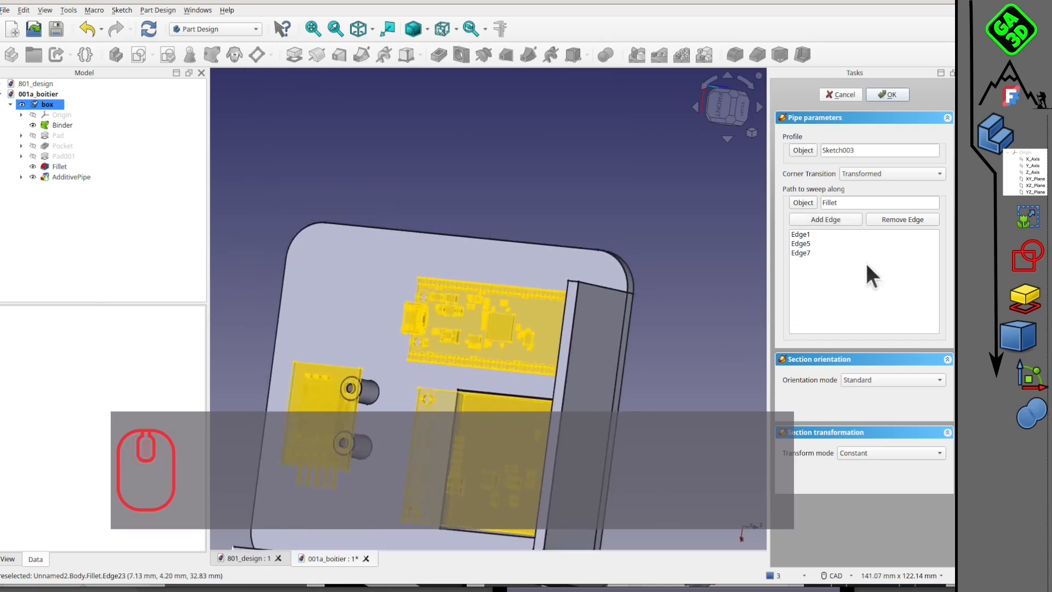
left_click(836, 220)
left_click(626, 266)
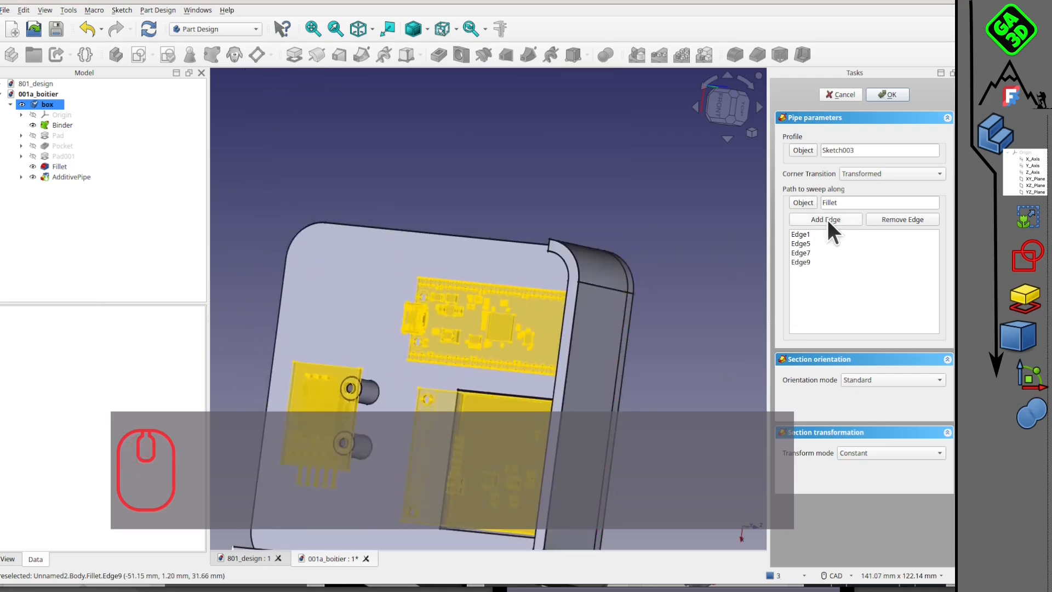
Add the opposite long edge, the encoder-side end edge and the two remaining corner arcs to close the path, and finish the pipe.
left_click(827, 219)
left_click(534, 242)
scroll(480, 191, "down", 2)
scroll(480, 191, "down", 2)
middle_click_drag(564, 290, 679, 321)
left_click(817, 219)
left_click(361, 202)
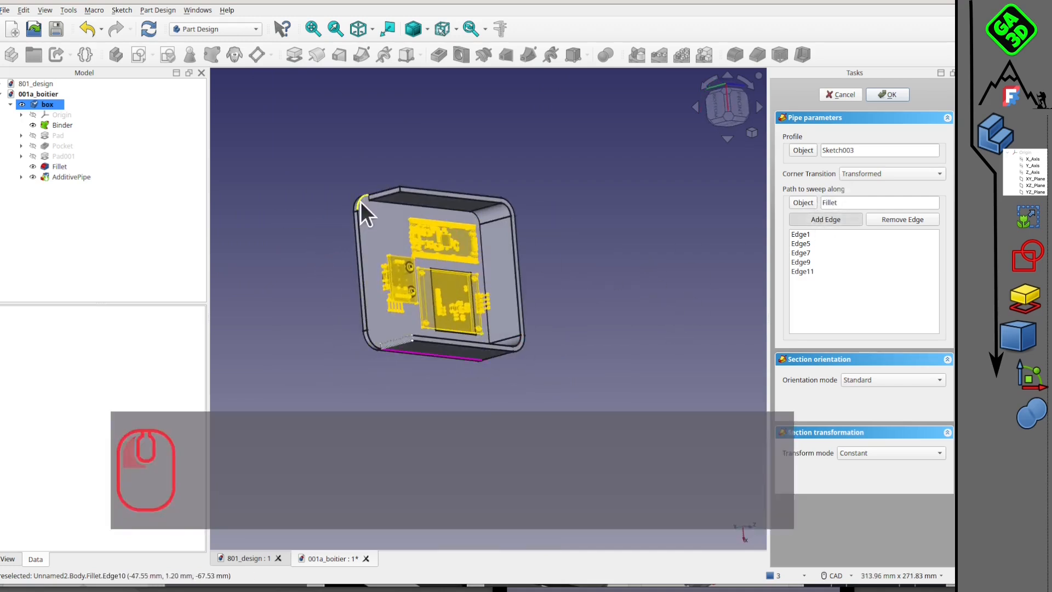
left_click(840, 218)
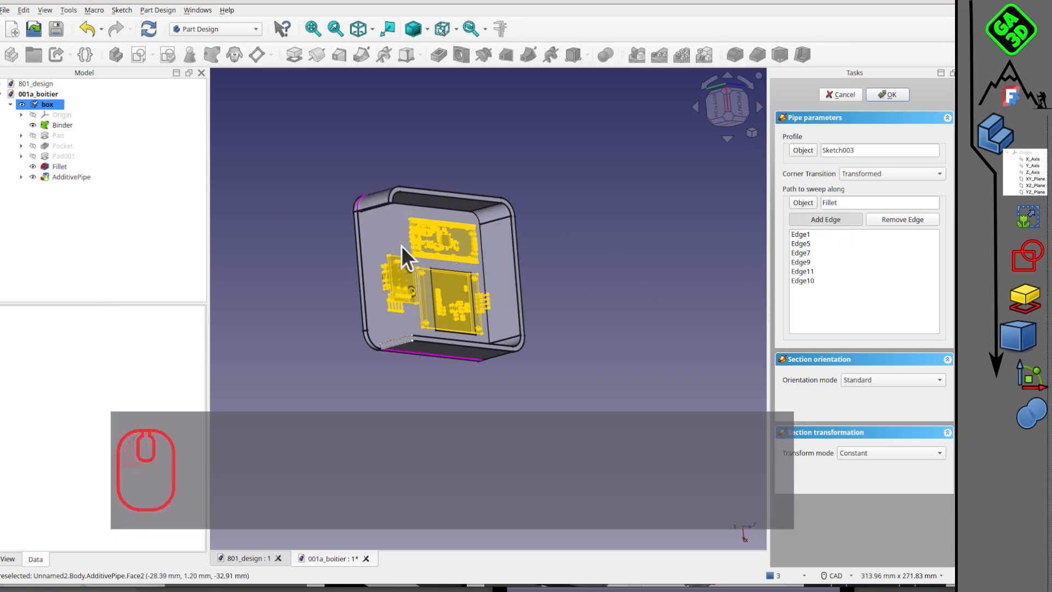
left_click(361, 238)
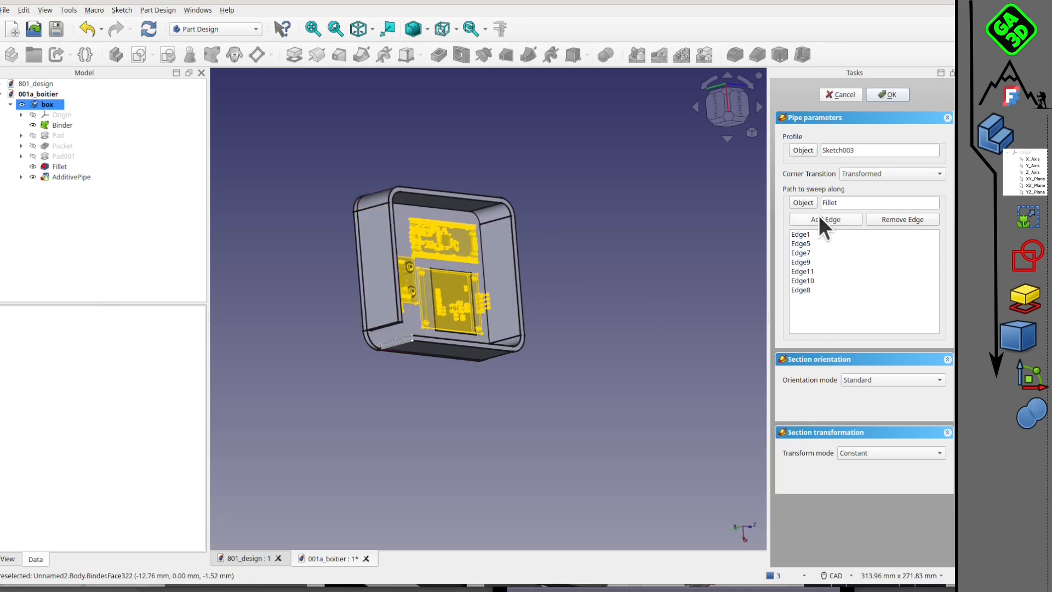
left_click(818, 219)
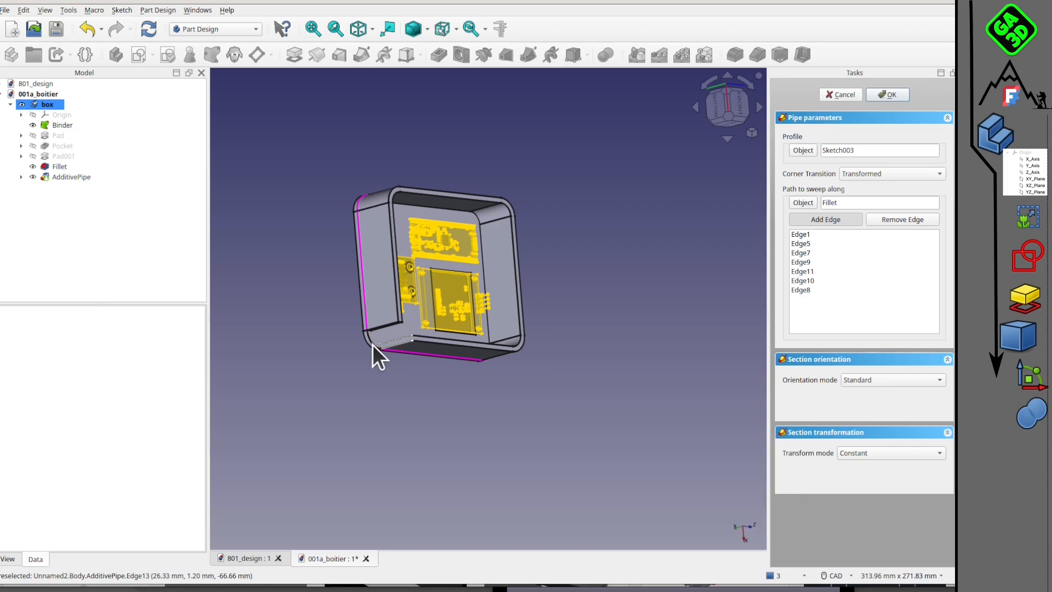
scroll(372, 341, "up", 3)
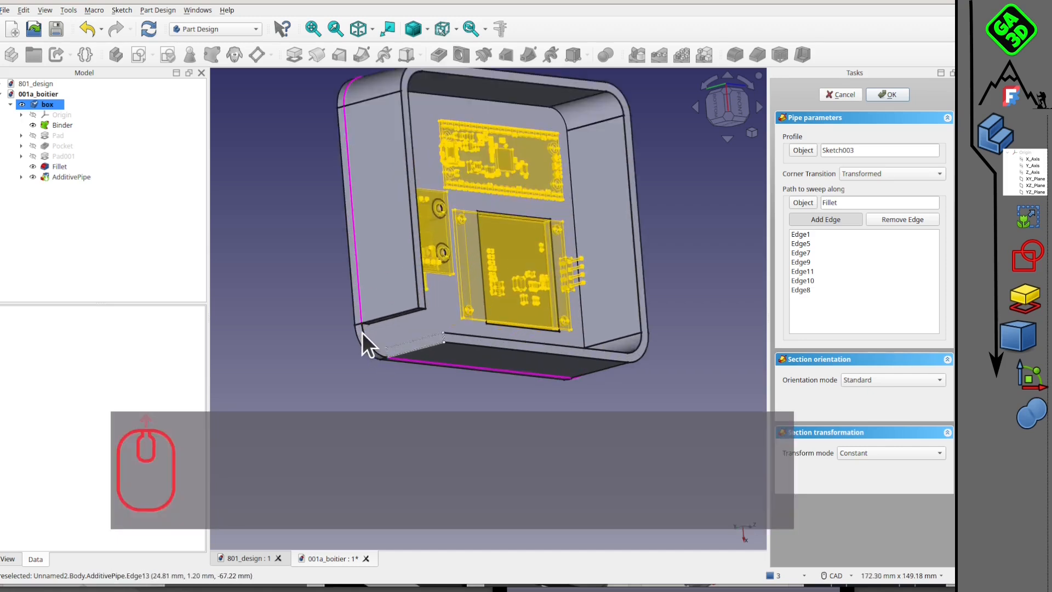
left_click(373, 338)
right_click_drag(500, 305, 833, 163)
left_click(890, 92)
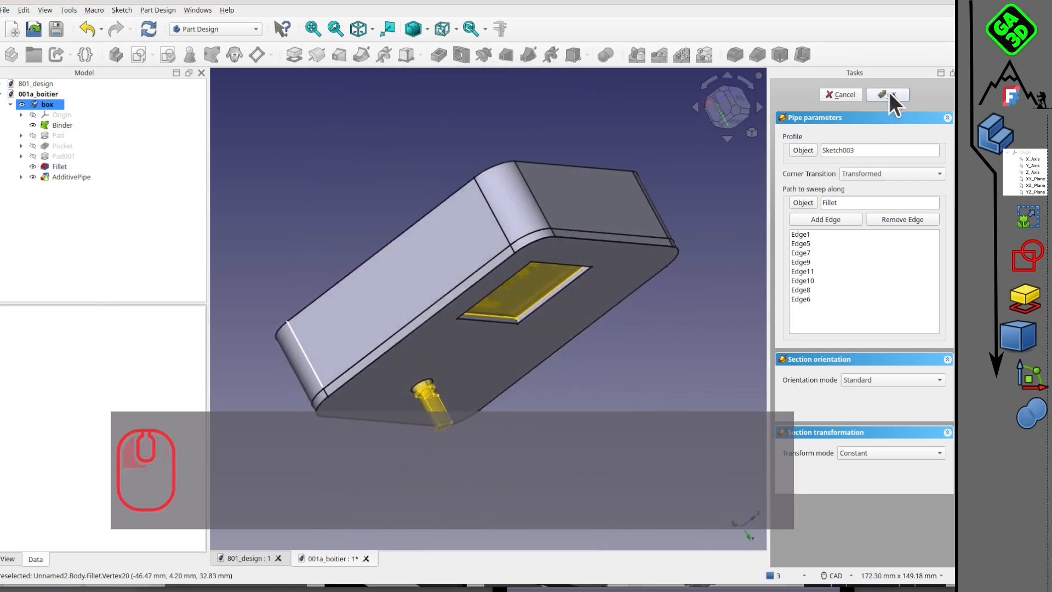
Chamfer the outer perimeter edge of the box's front face with an equal distance of 1 mm.
scroll(629, 207, "down", 2)
scroll(628, 207, "down", 1)
right_click_drag(594, 329, 516, 371)
scroll(485, 356, "up", 2)
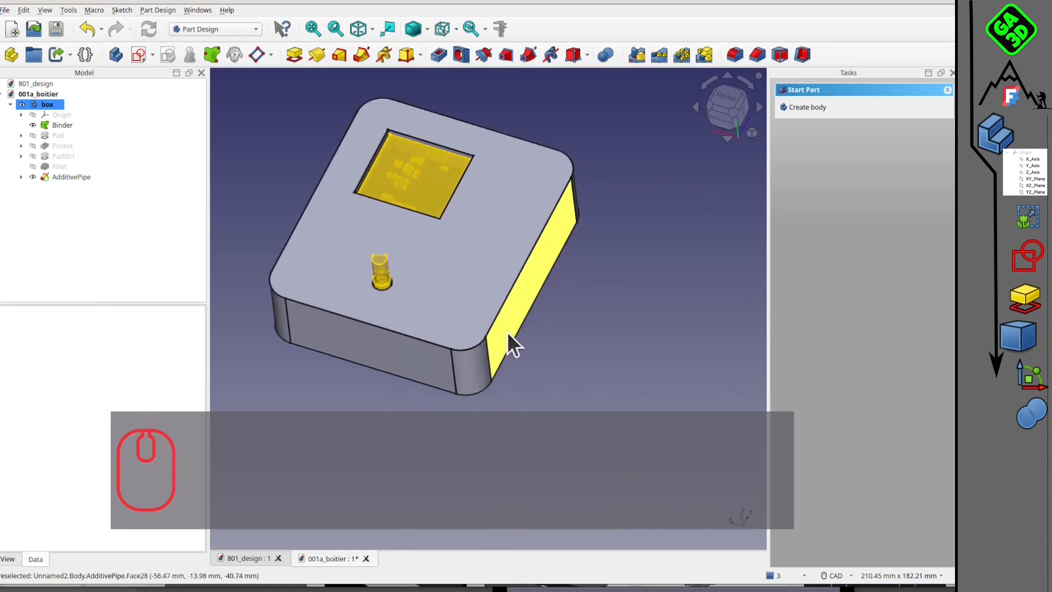
left_click(471, 345)
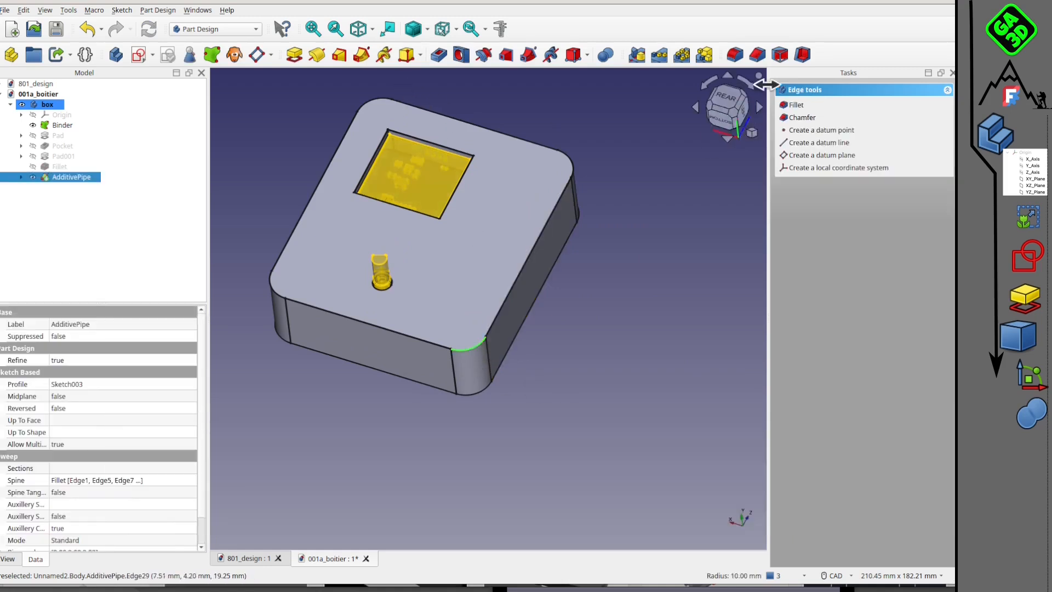
left_click(757, 54)
right_click_drag(521, 335, 520, 236)
left_click(897, 91)
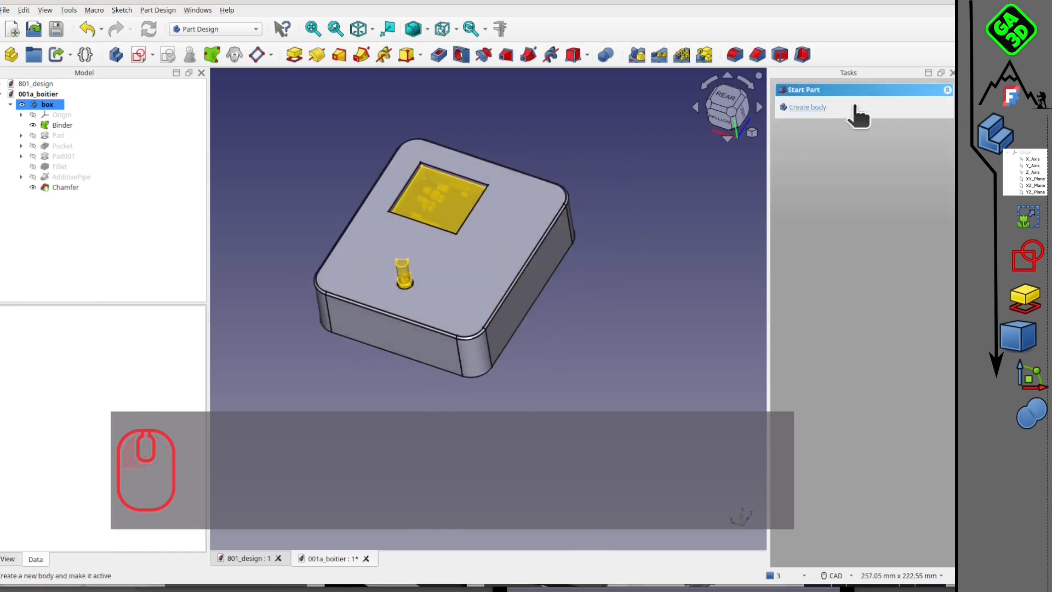
Chamfer the four outer edges of the display window in the box's front face.
scroll(461, 189, "up", 3)
left_click(441, 153)
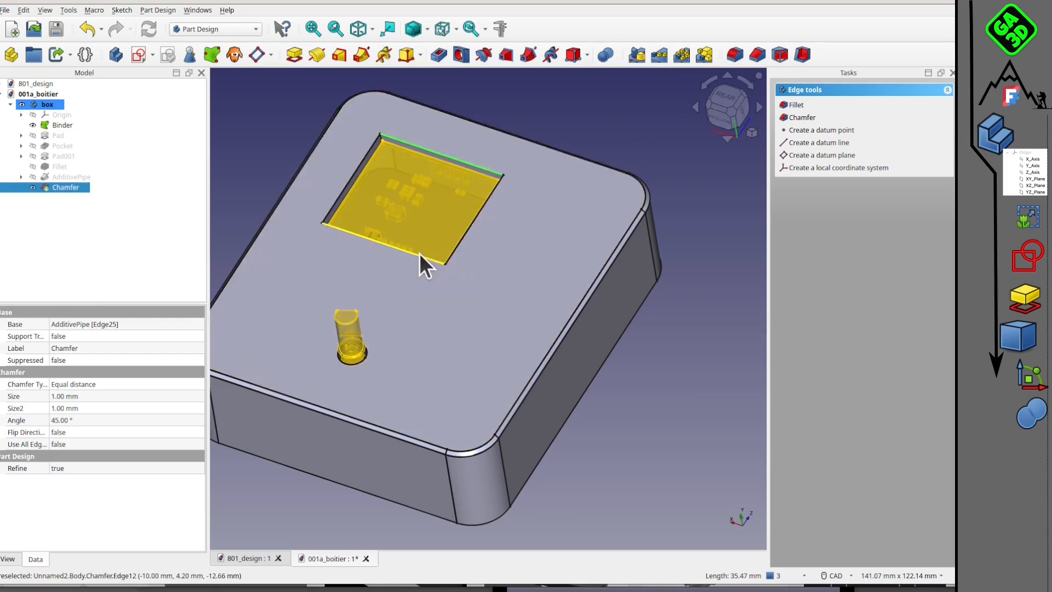
left_click(419, 253)
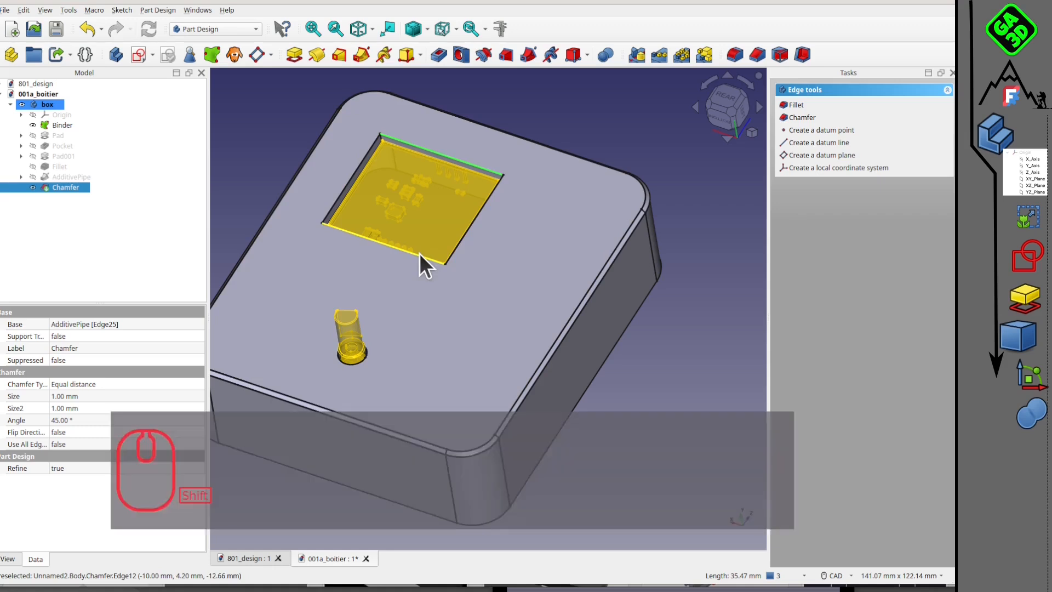
left_click(350, 175, "ctrl")
left_click(423, 147, "ctrl")
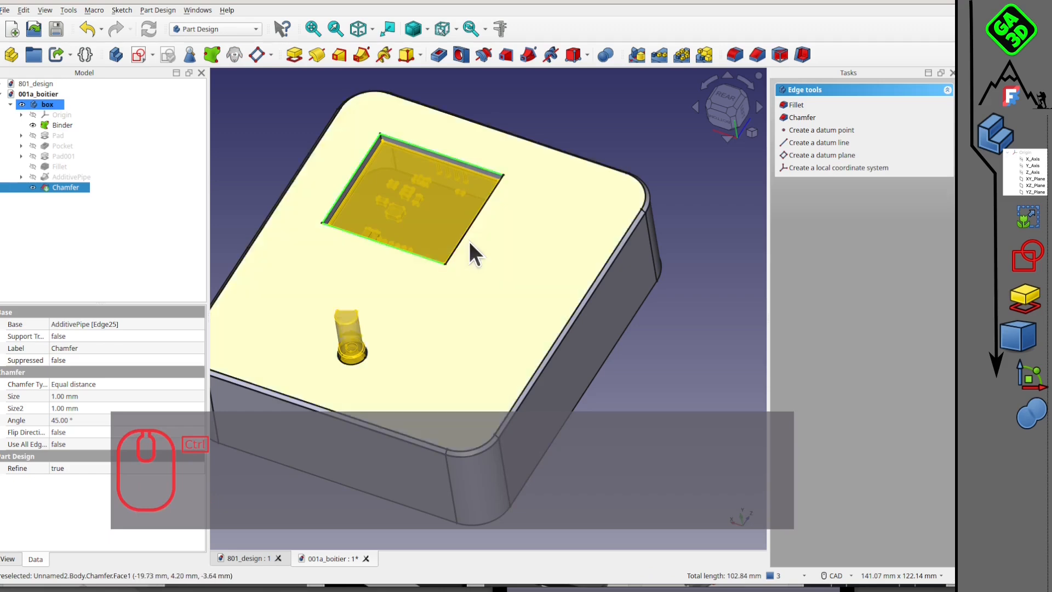
middle_click_drag(626, 379, 570, 305)
scroll(493, 196, "up", 4)
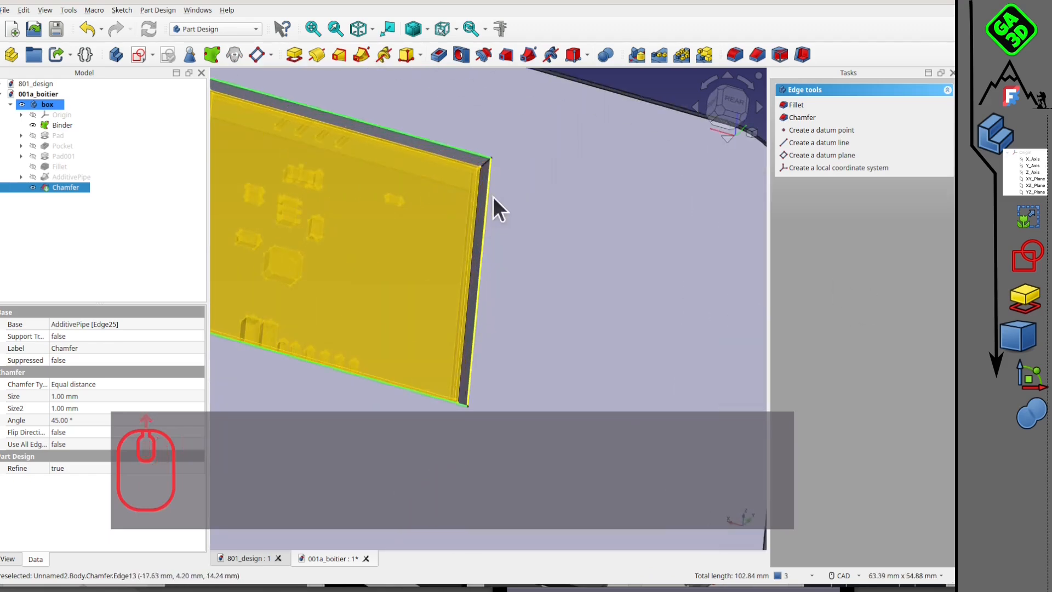
left_click(488, 199, "ctrl")
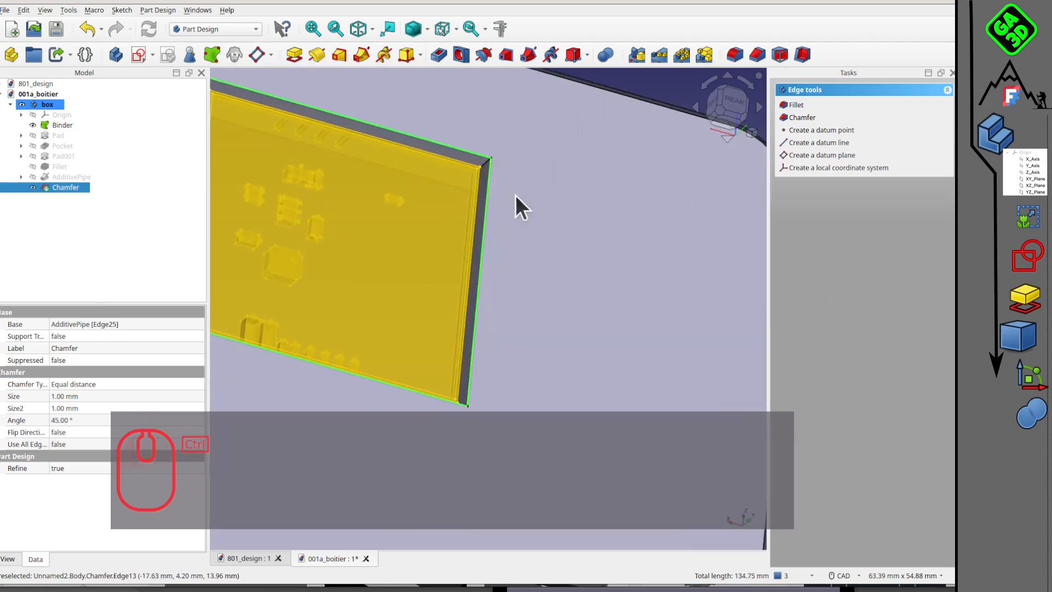
scroll(520, 189, "down", 5)
middle_click_drag(518, 203, 599, 293)
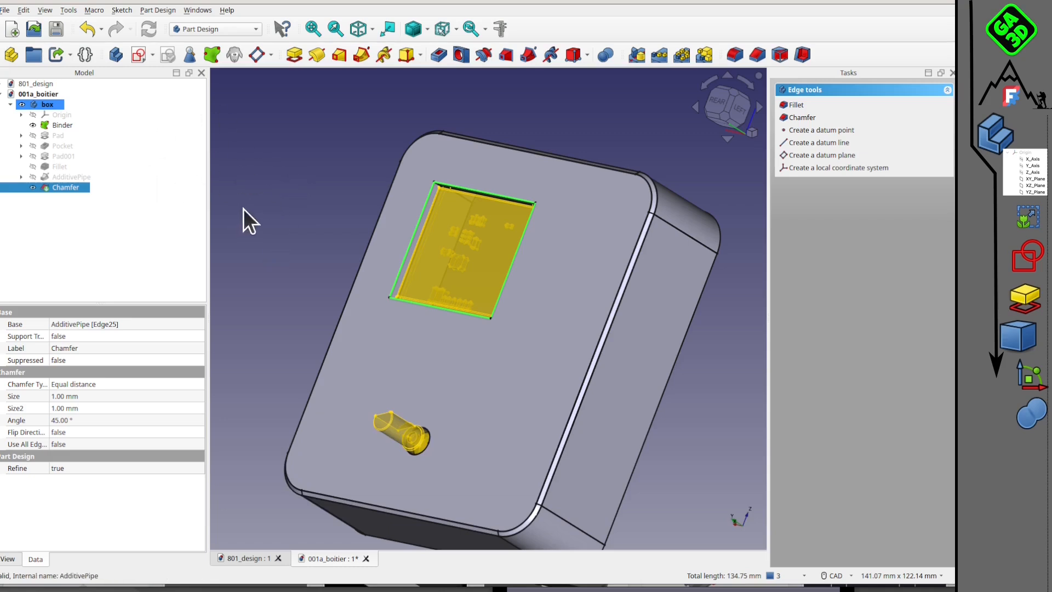
left_click(760, 53)
middle_click_drag(320, 291, 819, 137)
left_click(897, 95)
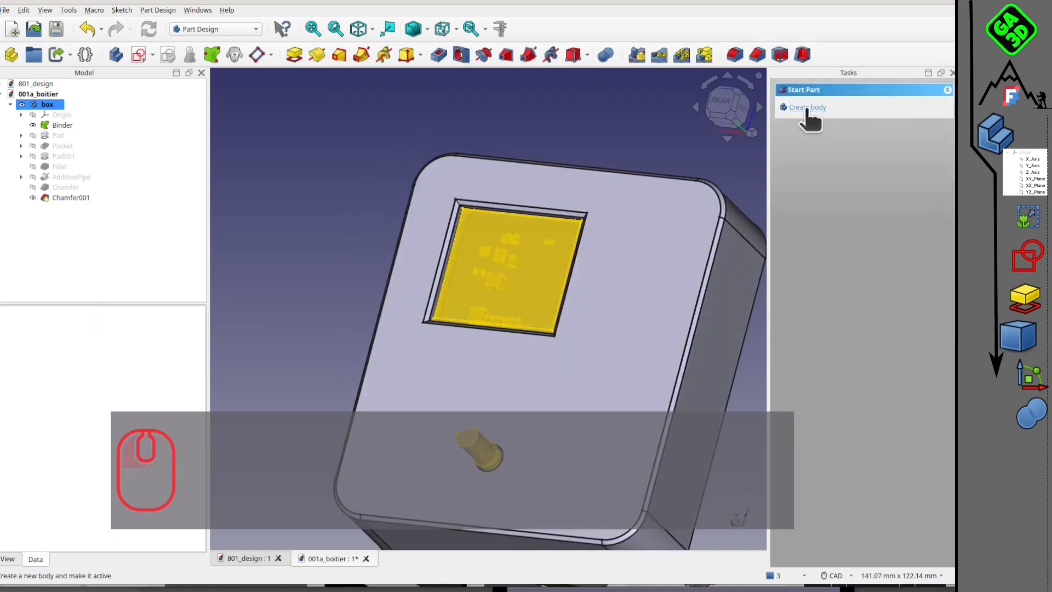
Hide the electronics shape binder to expose the inside of the box.
scroll(553, 215, "down", 3)
middle_click_drag(554, 215, 491, 258)
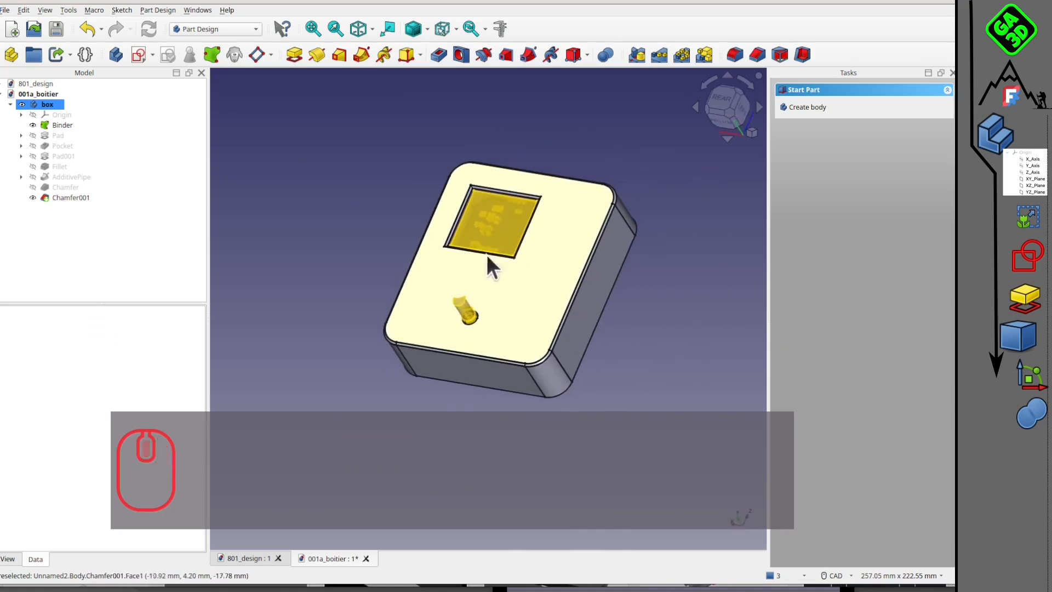
middle_click_drag(538, 292, 351, 126)
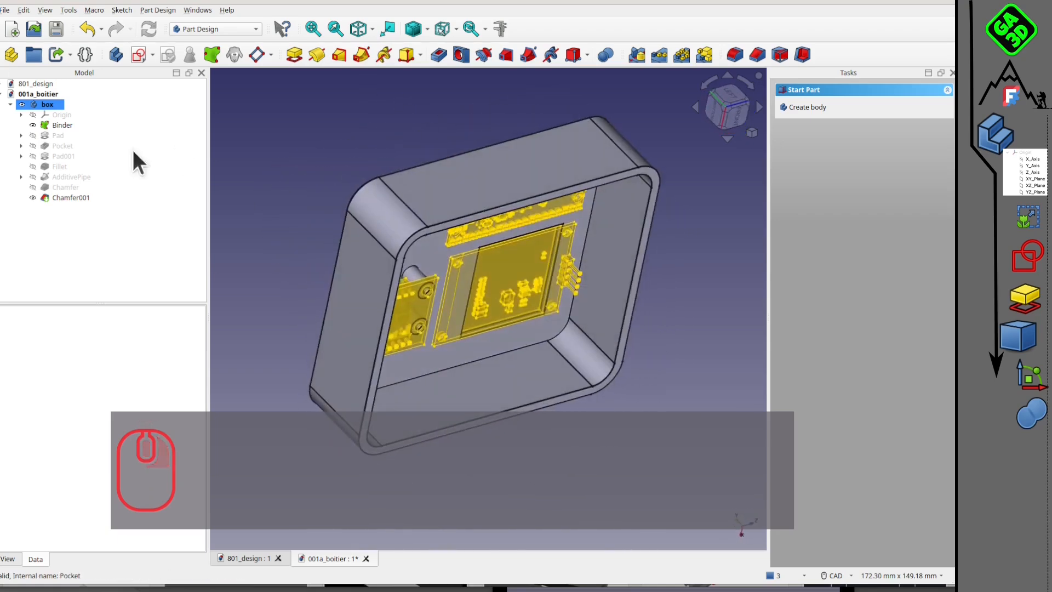
left_click(33, 125)
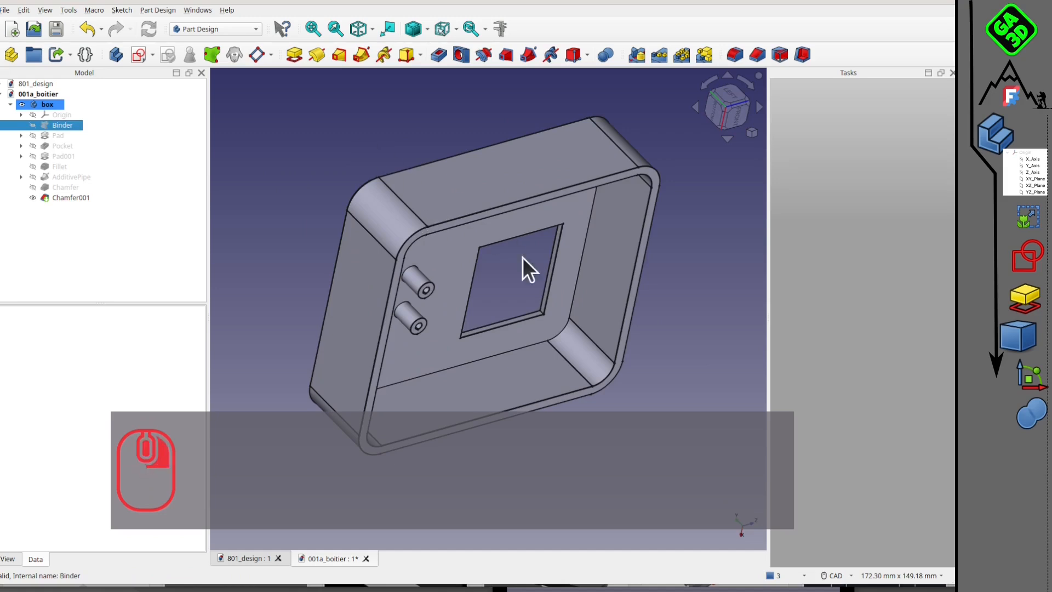
Examine the box inside and out, including the walls, standoffs, display window and encoder hole.
scroll(431, 185, "down", 3)
middle_click_drag(436, 198, 592, 322)
middle_click_drag(396, 174, 418, 237)
scroll(475, 240, "up", 5)
middle_click_drag(532, 242, 463, 257)
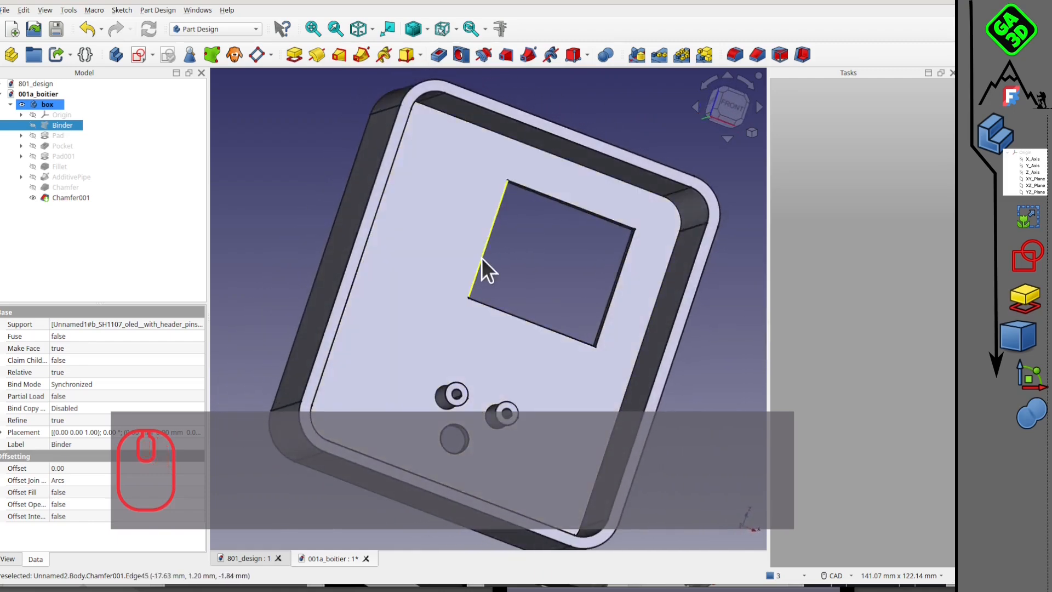
middle_click_drag(487, 211, 608, 228)
middle_click_drag(434, 237, 620, 348)
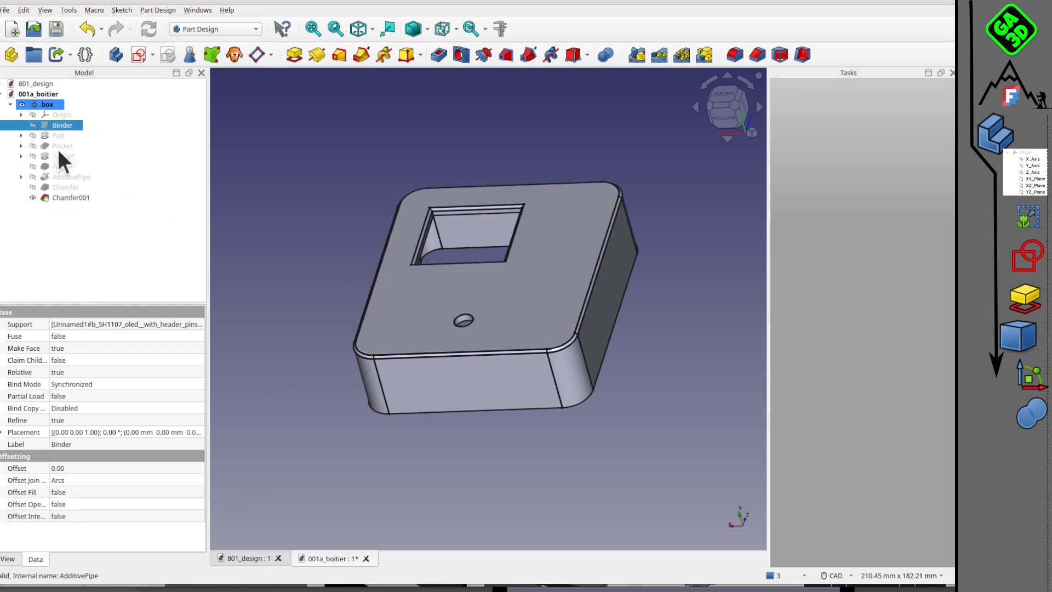
Switch to the 801_design document and examine the arrangement of the OLED display, Raspberry Pi Pico and rotary encoder.
middle_click_drag(470, 239, 493, 290)
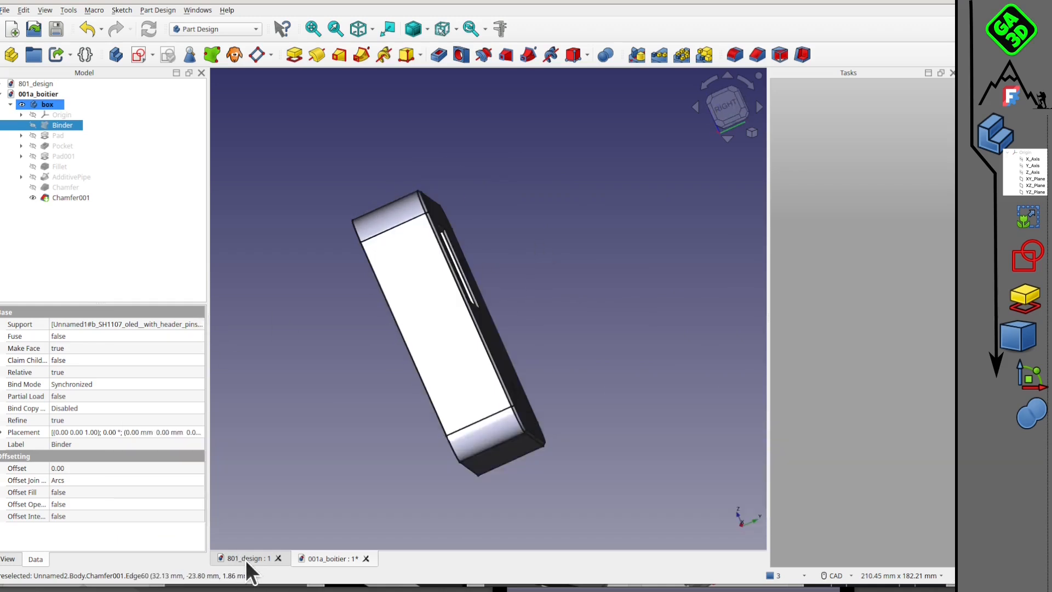
left_click(255, 557)
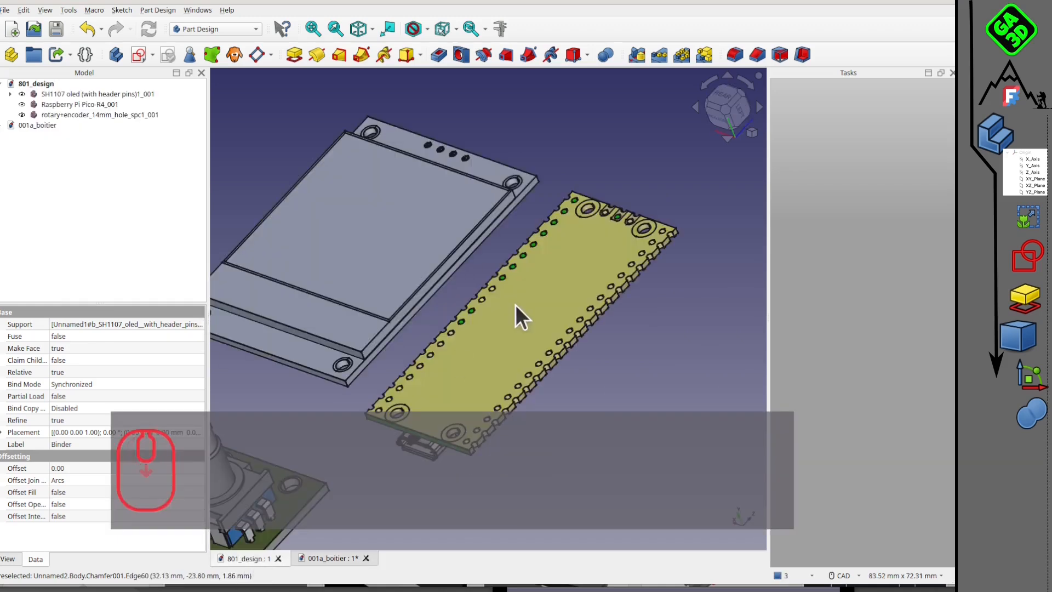
scroll(422, 295, "down", 5)
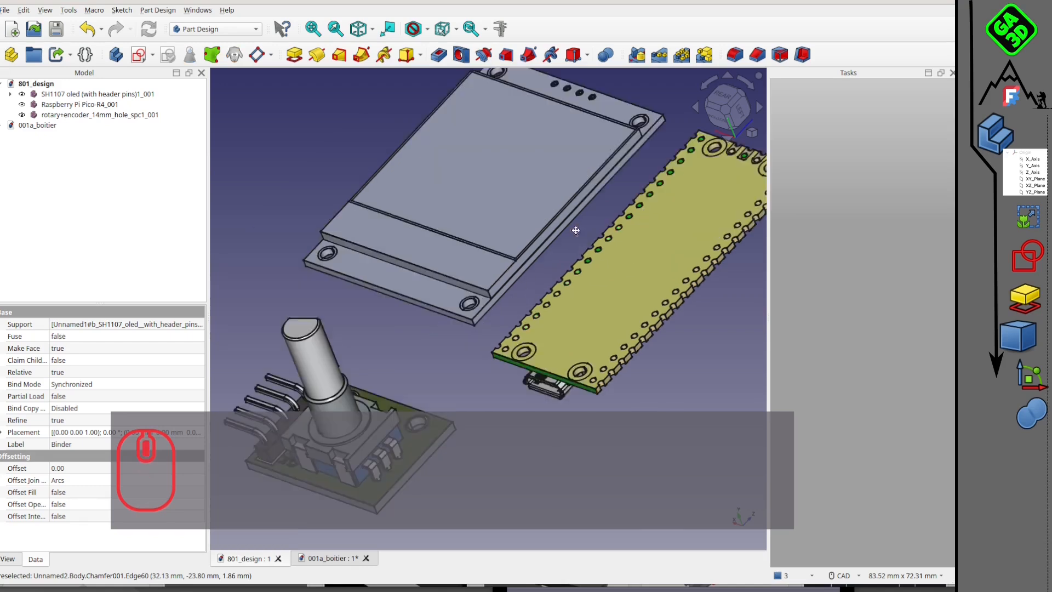
middle_click_drag(451, 288, 479, 255)
scroll(493, 248, "up", 3)
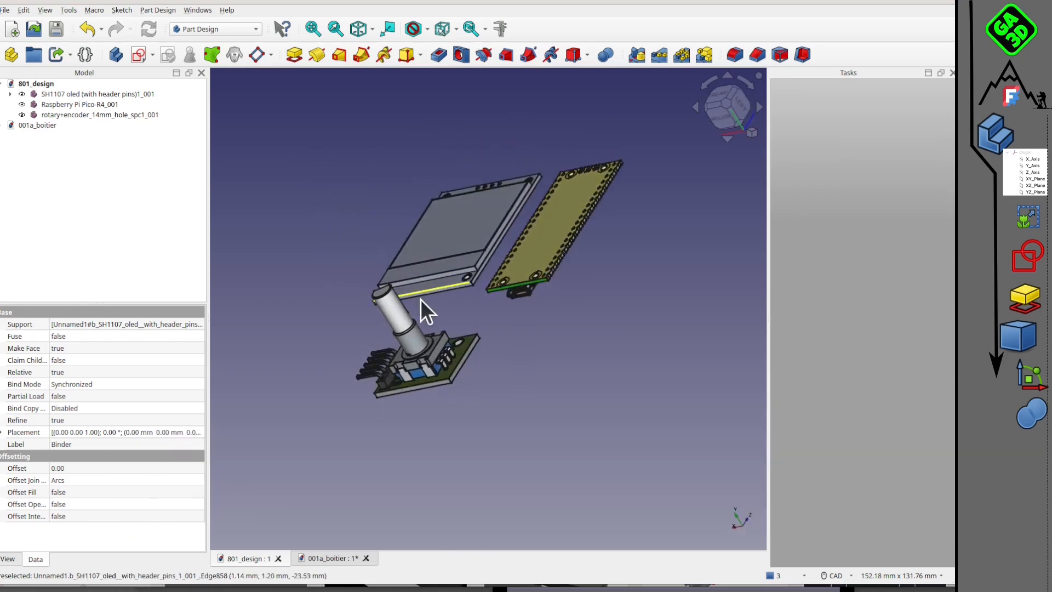
middle_click_drag(511, 288, 493, 330)
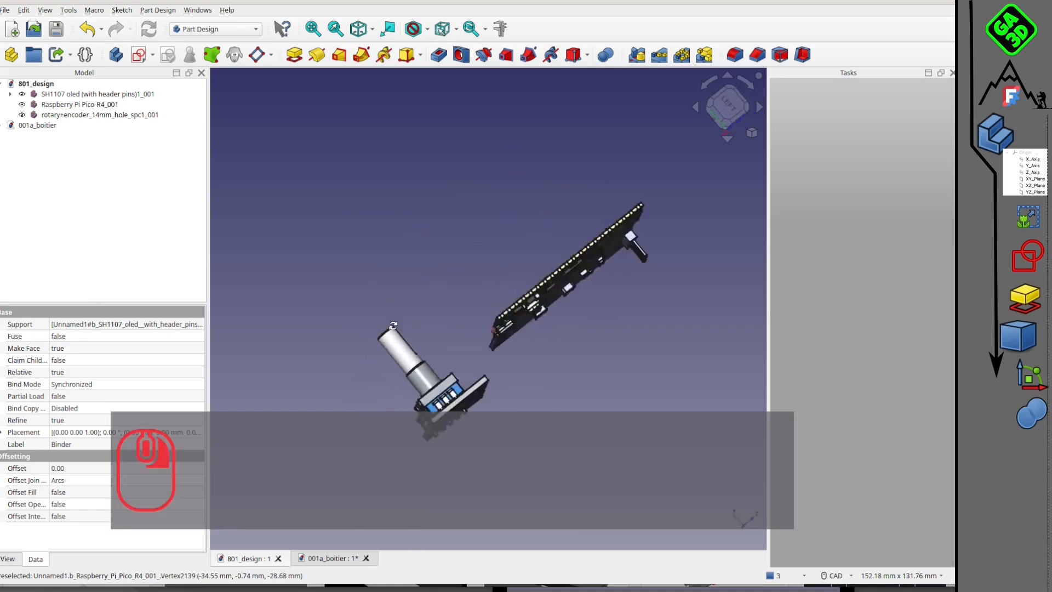
middle_click_drag(627, 308, 472, 360)
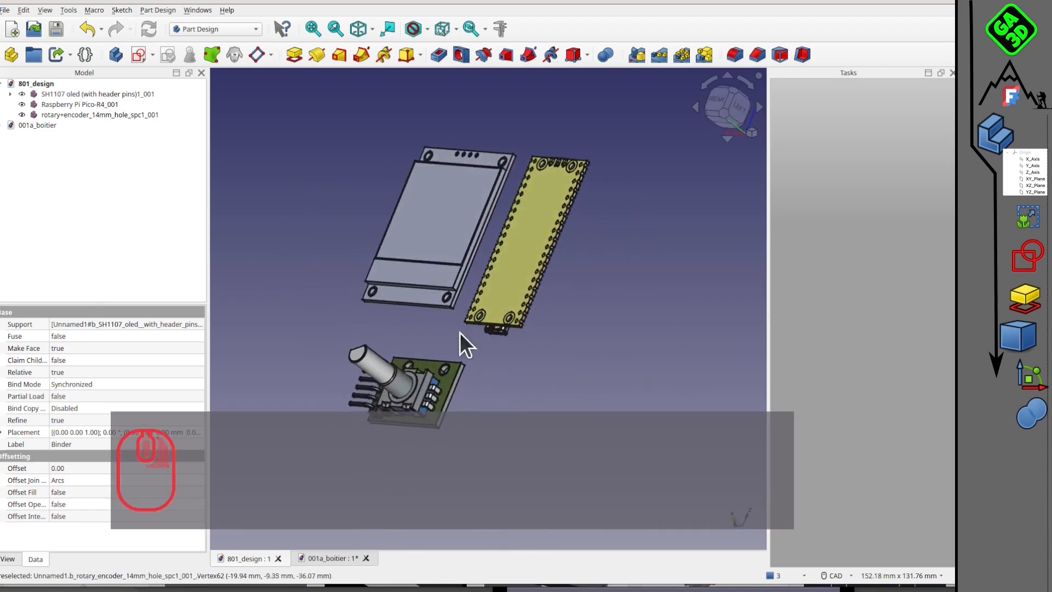
middle_click_drag(367, 226, 457, 224)
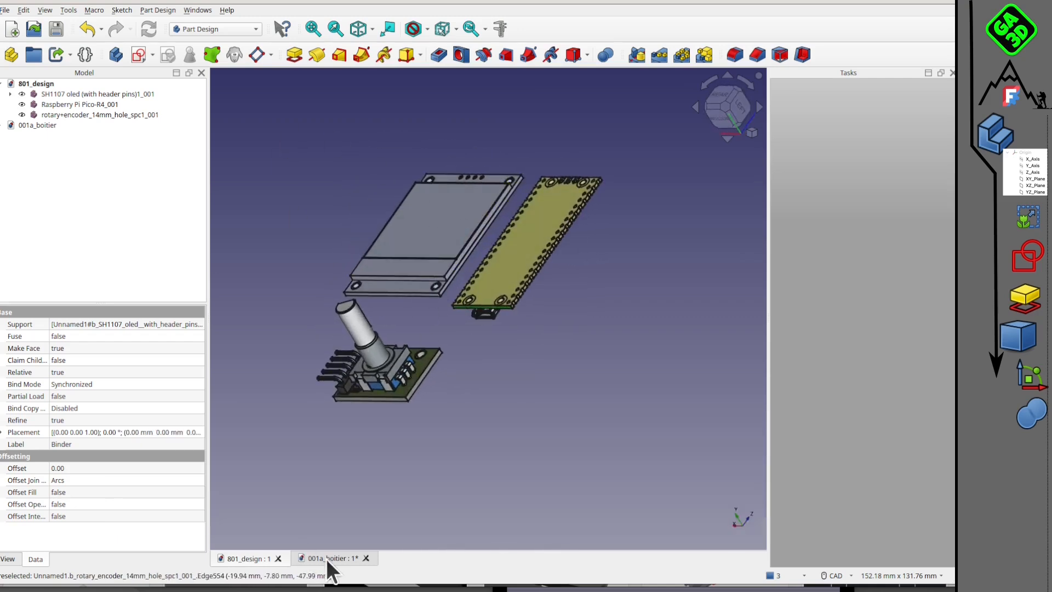
Return to the 001a_boitier document and show the electronics shape binder inside the box.
left_click(328, 557)
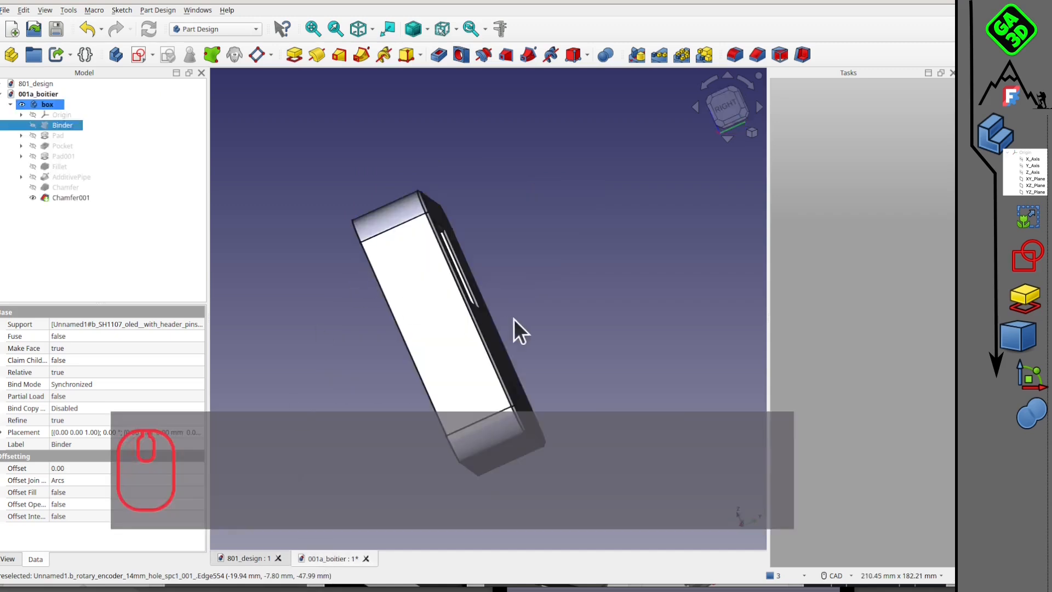
scroll(535, 257, "down", 1)
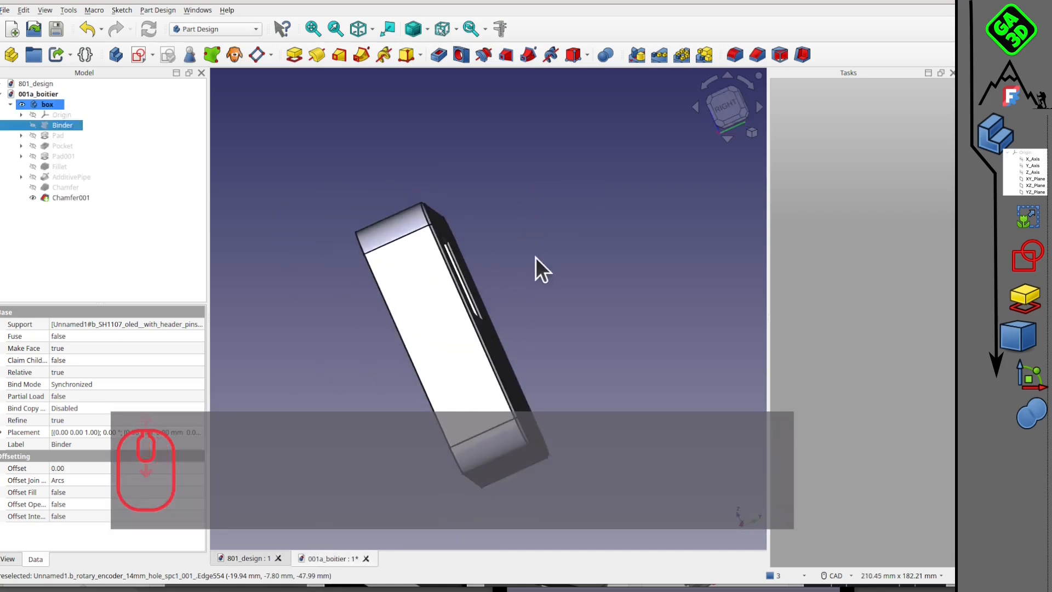
middle_click_drag(543, 269, 410, 307)
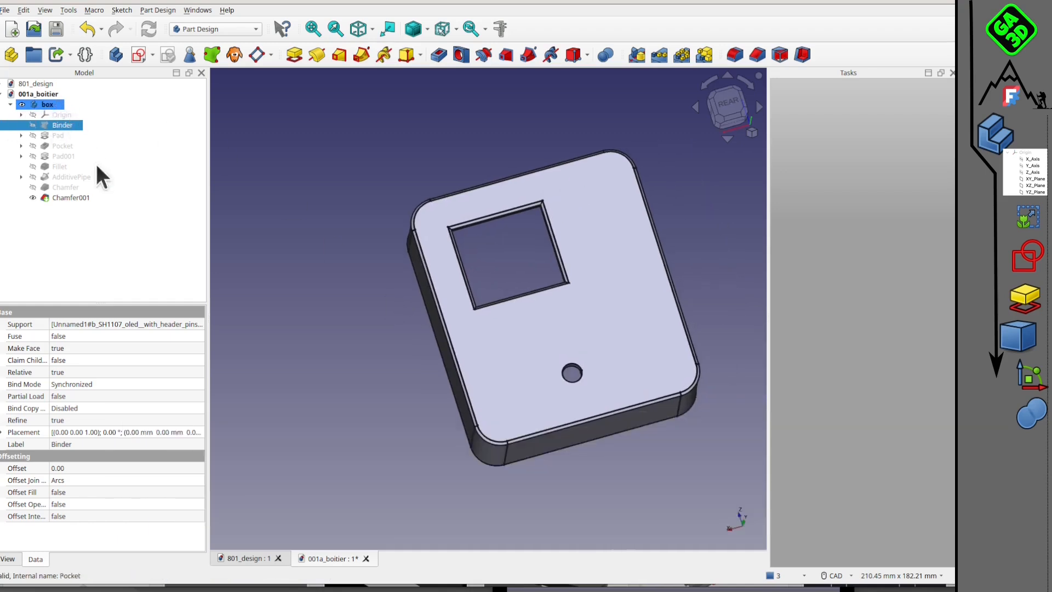
left_click(34, 125)
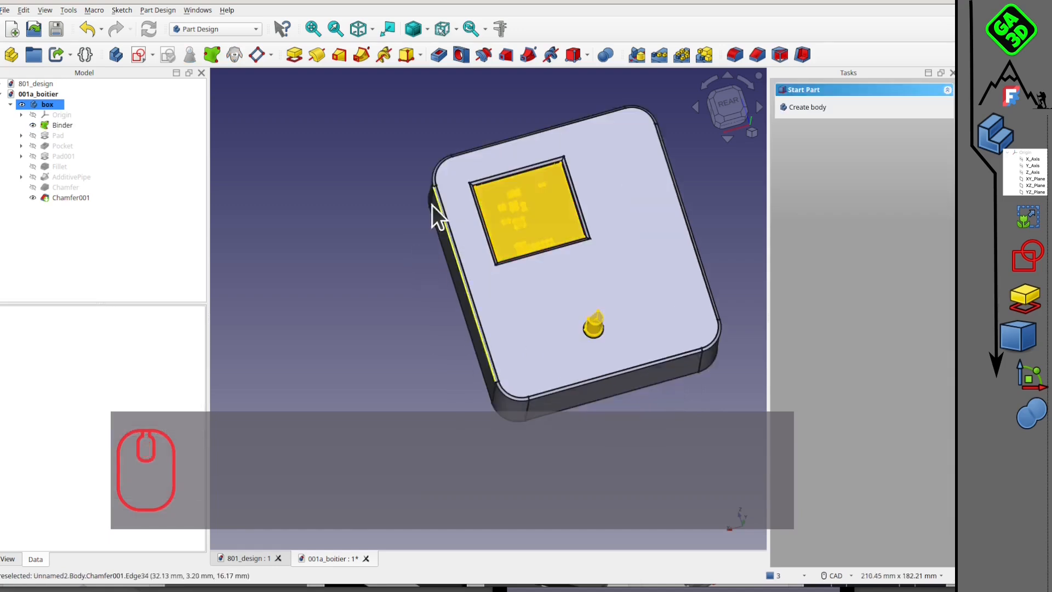
Examine how the bound electronics fit the box from front, back and sides, including the display window, encoder hole and standoffs.
scroll(432, 205, "up", 2)
middle_click_drag(453, 239, 428, 256)
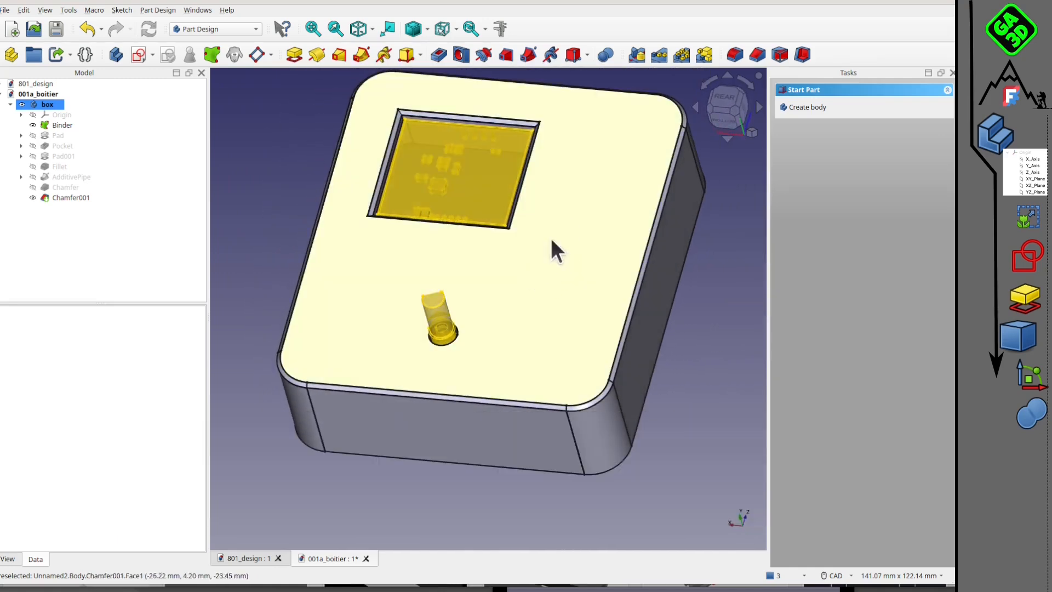
middle_click_drag(475, 241, 518, 162)
middle_click_drag(336, 330, 363, 315)
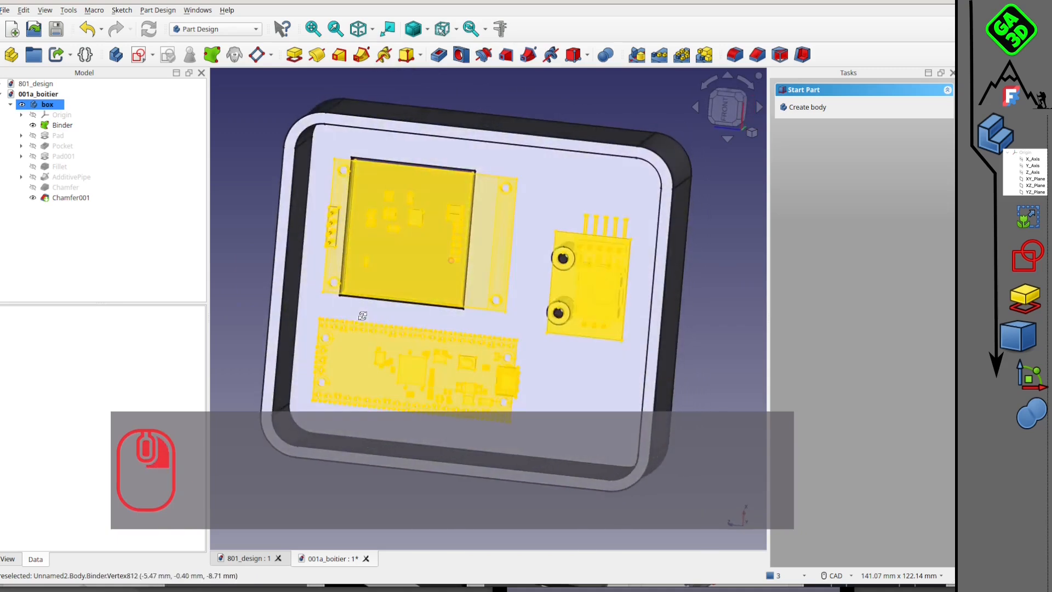
middle_click_drag(613, 173, 301, 263)
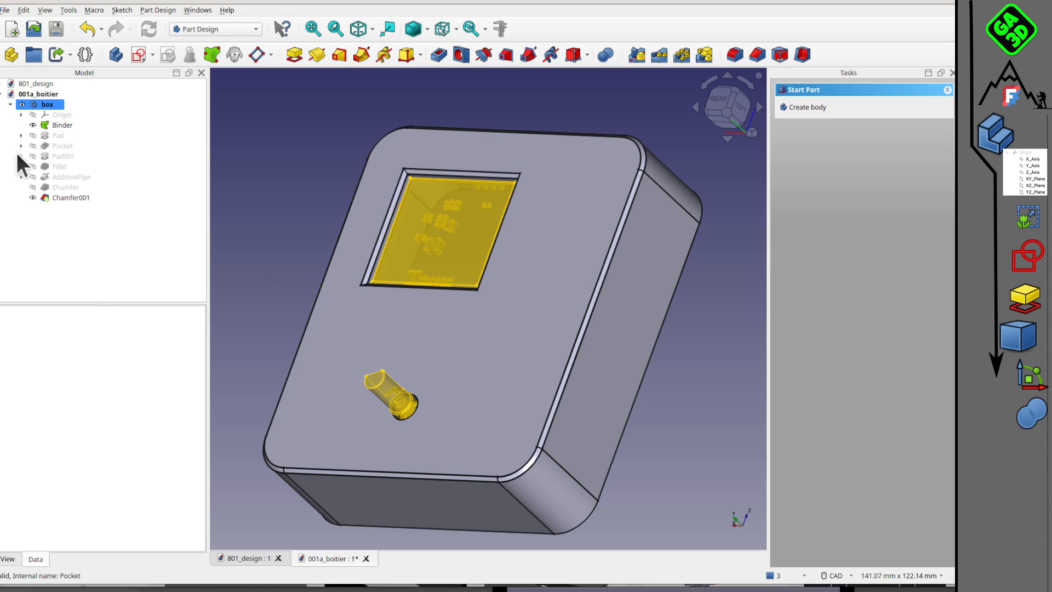
middle_click_drag(423, 369, 542, 257)
middle_click_drag(509, 311, 570, 244)
middle_click_drag(395, 258, 313, 335)
scroll(519, 317, "down", 2)
mouse_move(519, 317)
middle_mouse_down()
mouse_move(537, 348)
mouse_move(416, 298)
mouse_move(488, 308)
mouse_move(504, 289)
mouse_move(471, 336)
mouse_move(452, 331)
mouse_move(569, 251)
mouse_move(520, 340)
mouse_move(576, 221)
mouse_move(429, 314)
mouse_move(627, 295)
mouse_move(521, 330)
middle_mouse_up()
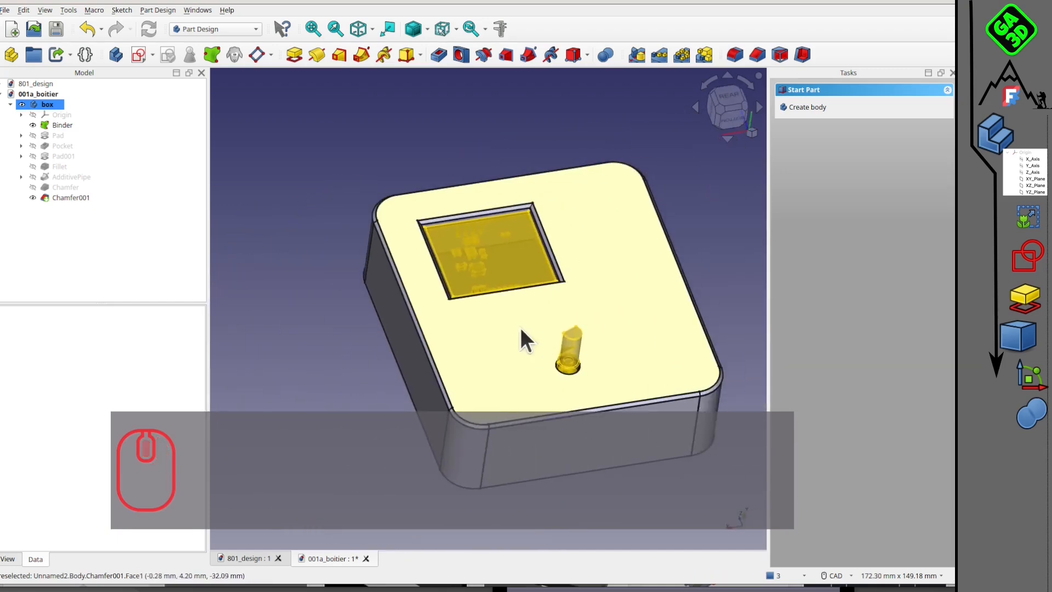
middle_click_drag(642, 303, 470, 332)
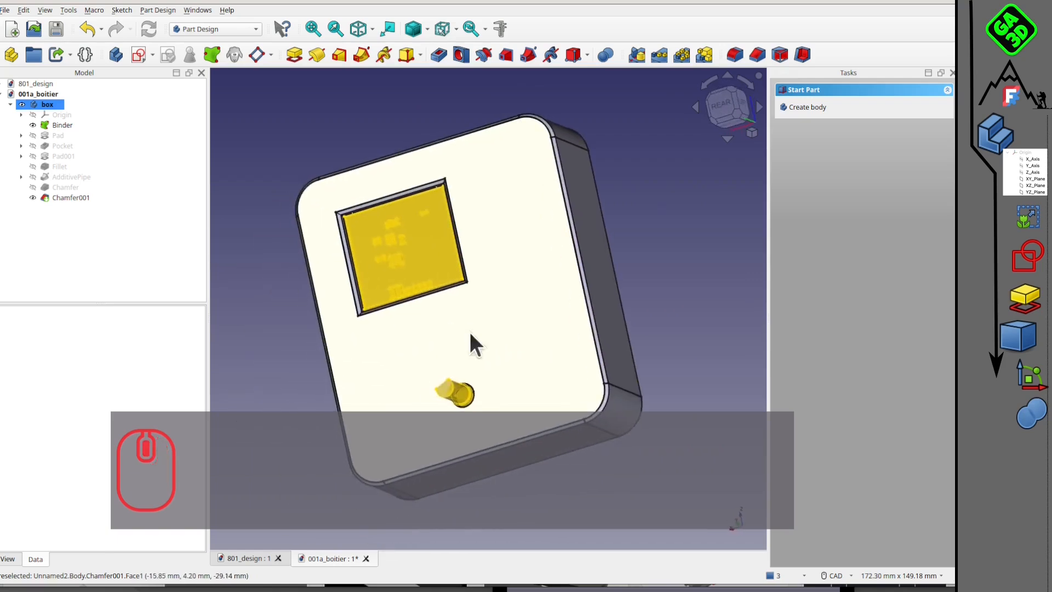
middle_click_drag(419, 356, 457, 272)
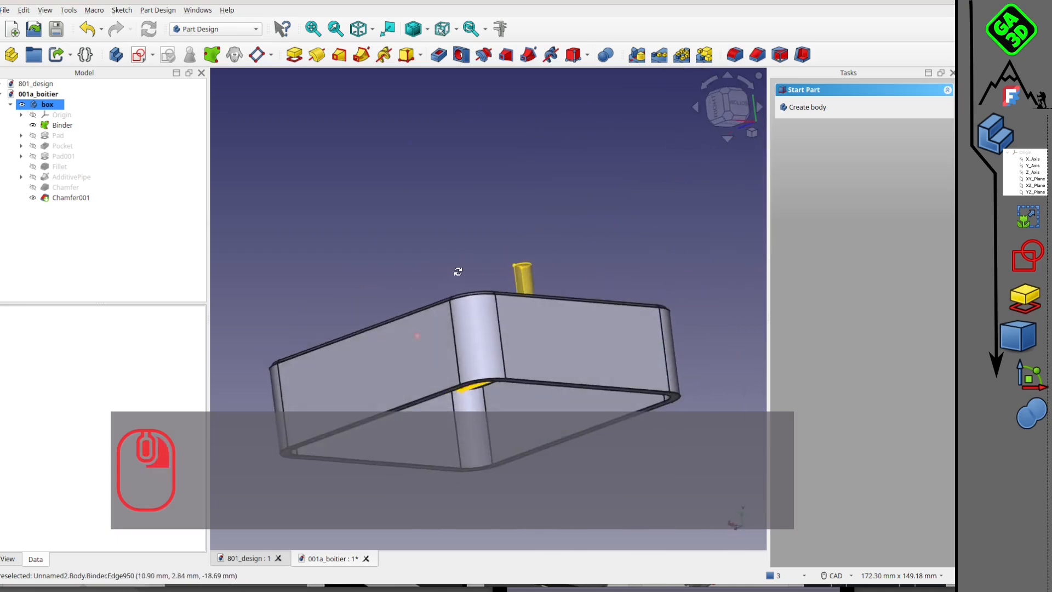
middle_click_drag(442, 336, 482, 245)
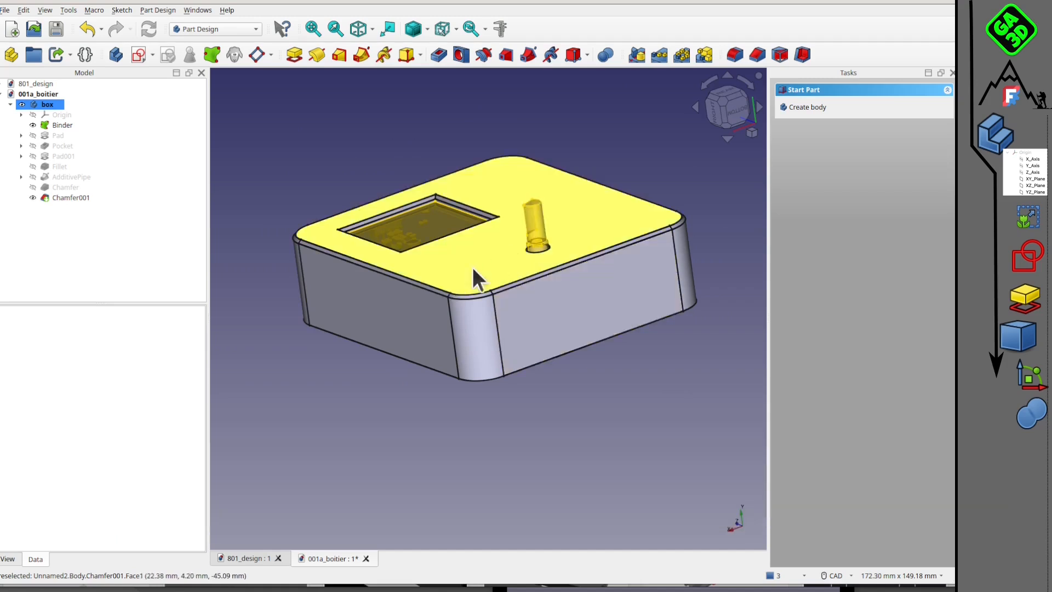
middle_click_drag(577, 218, 368, 258)
middle_click_drag(283, 269, 331, 269)
middle_click_drag(528, 262, 617, 304)
middle_click_drag(480, 219, 502, 328)
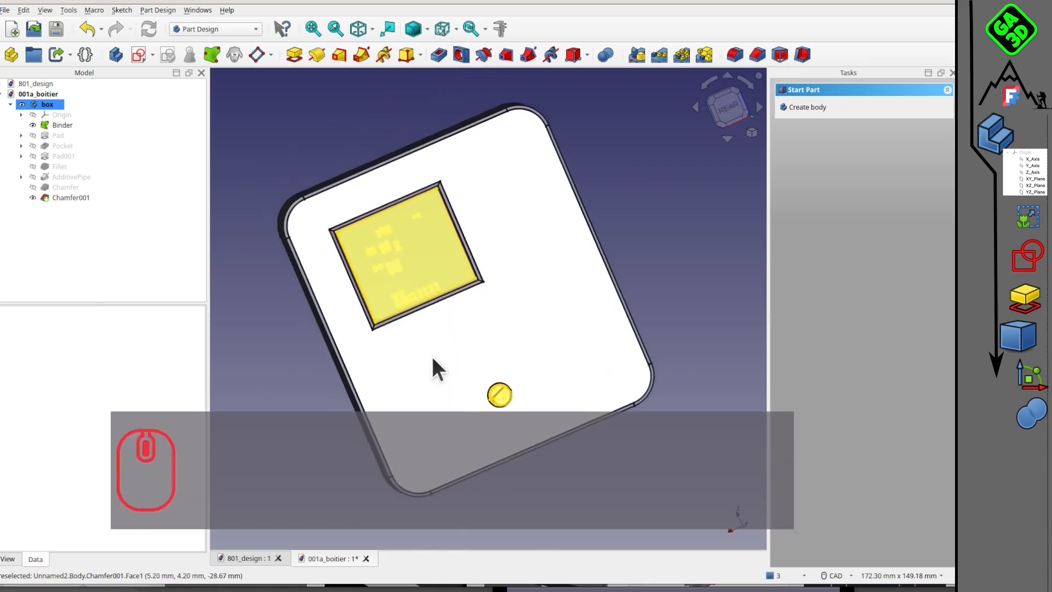